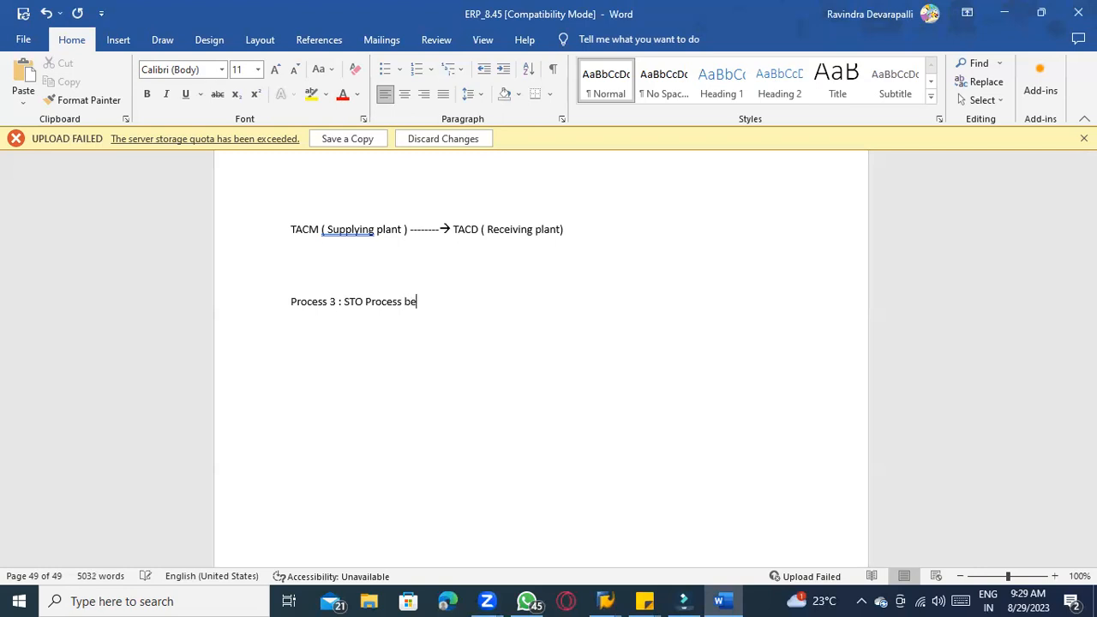
- Complete the Process 3 heading with "between the two plants across two company code" and dismiss the antivirus pop-up
key(BackSpace)
key(BackSpace)
text(the two co)
key(BackSpace)
key(BackSpace)
key(BackSpace)
key(BackSpace)
text(o plants acre)
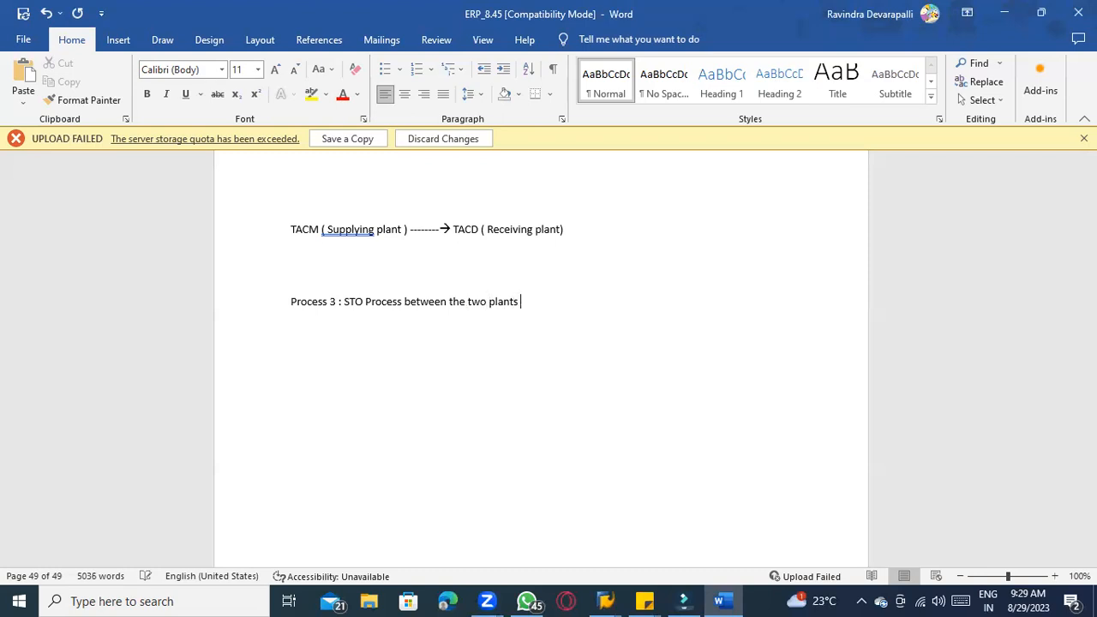
key(BackSpace)
text(oss)
key(BackSpace)
key(BackSpace)
key(BackSpace)
key(BackSpace)
text(ross two cimp)
key(BackSpace)
key(BackSpace)
key(BackSpace)
key(BackSpace)
text(on)
key(BackSpace)
text(mpany code)
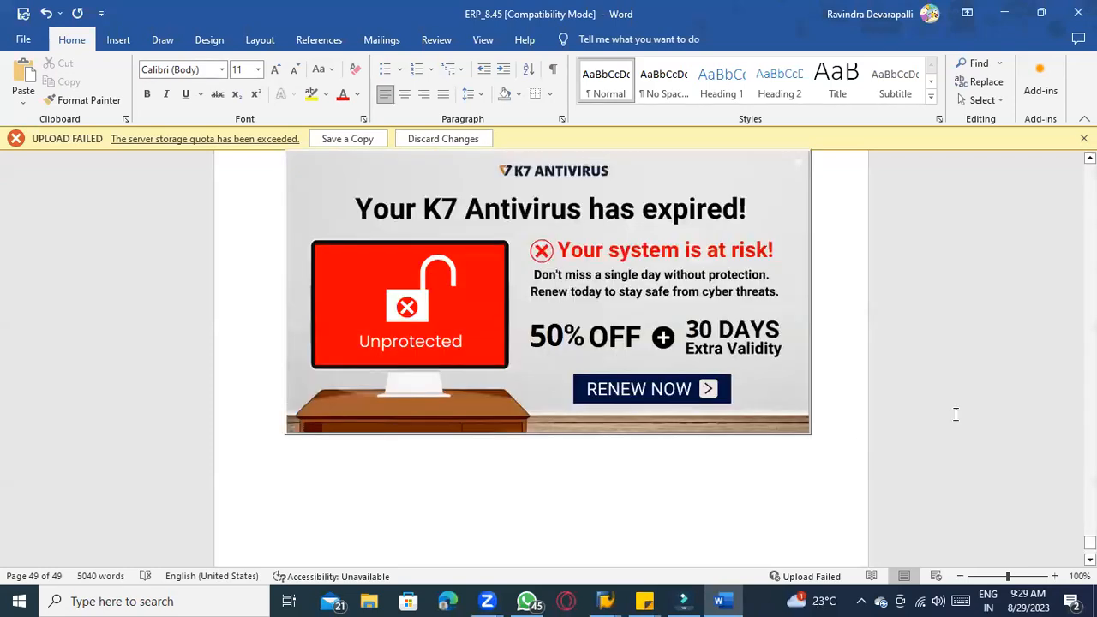
click(709, 391)
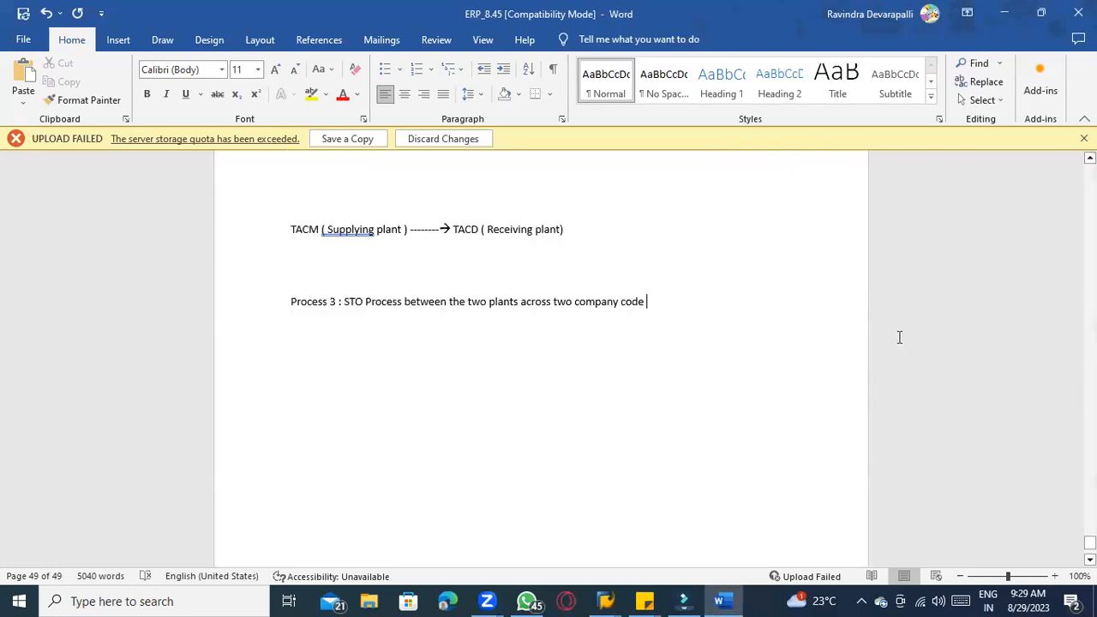
key(alt+Tab)
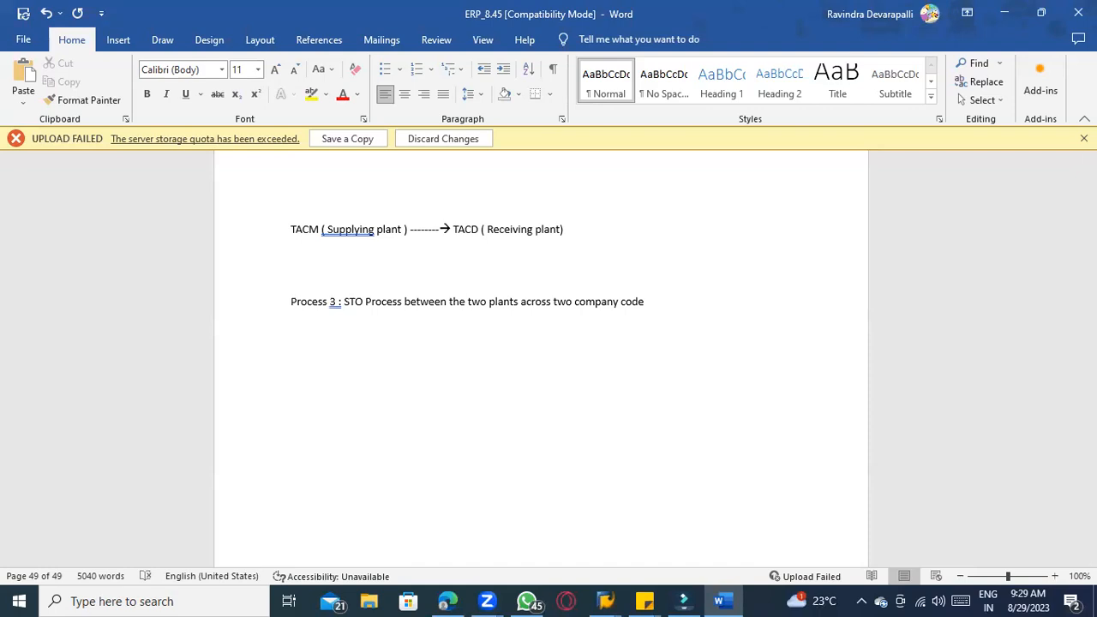
- Add the line "INTER STO Process : STO Process with SHIPPING & WITH BILLING" below the Process 3 heading
text(INTER)
key(BackSpace)
key(BackSpace)
key(BackSpace)
text(TER STO Porc)
key(BackSpace)
key(BackSpace)
text(cess)
key(BackSpace)
key(BackSpace)
key(BackSpace)
key(BackSpace)
key(BackSpace)
text(rocess)
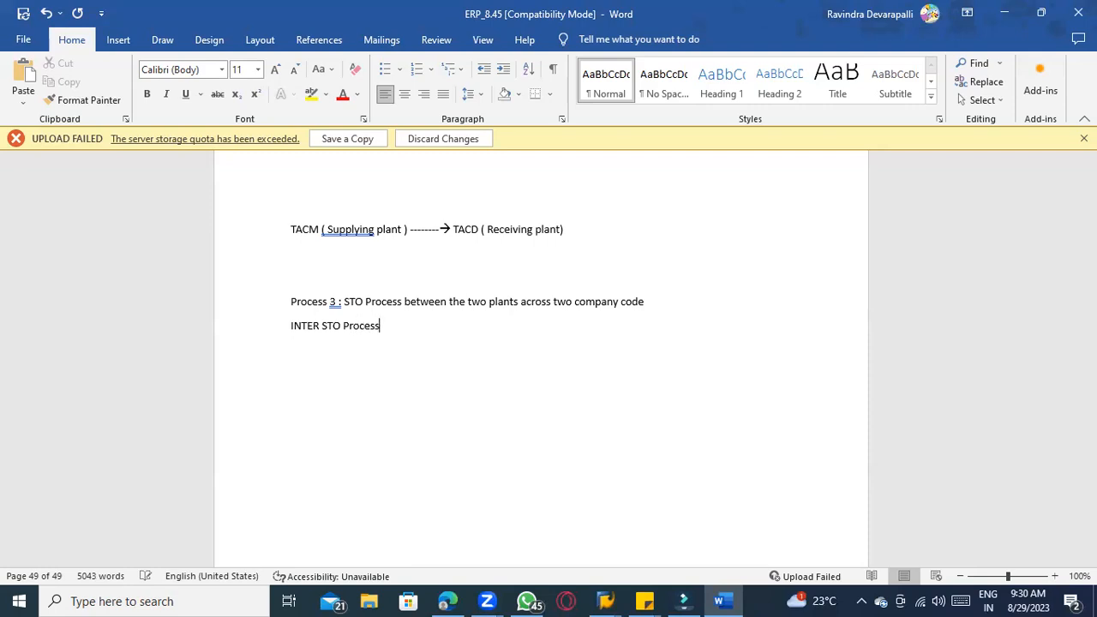
text( : STO Process with )
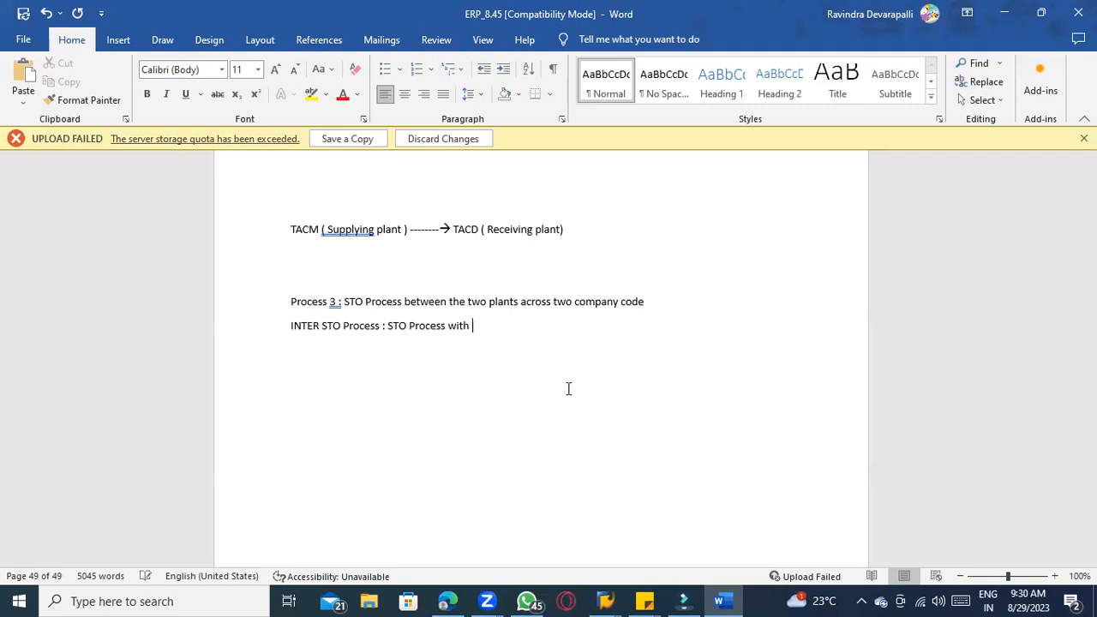
text(SHIPPING & WIHT)
key(BackSpace)
key(BackSpace)
text(TH BILLING)
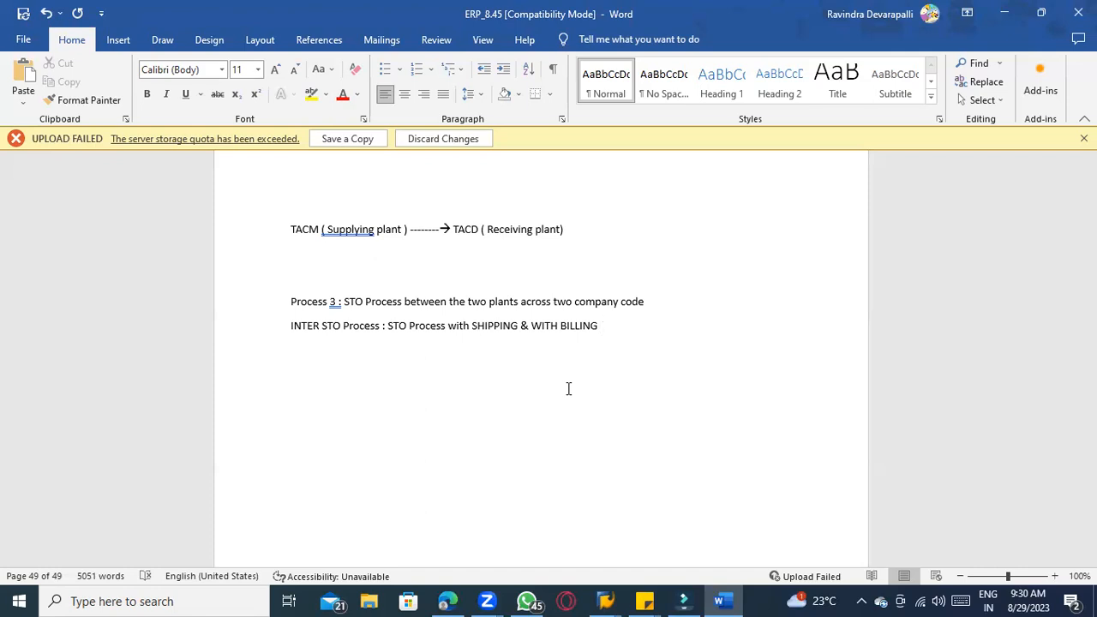
- Add an "MM -->" line followed by a numbered list whose first item is "STO PO number creation – INTER STO PO"
key(Return)
key(Return)
scroll(575, 389, down, 2)
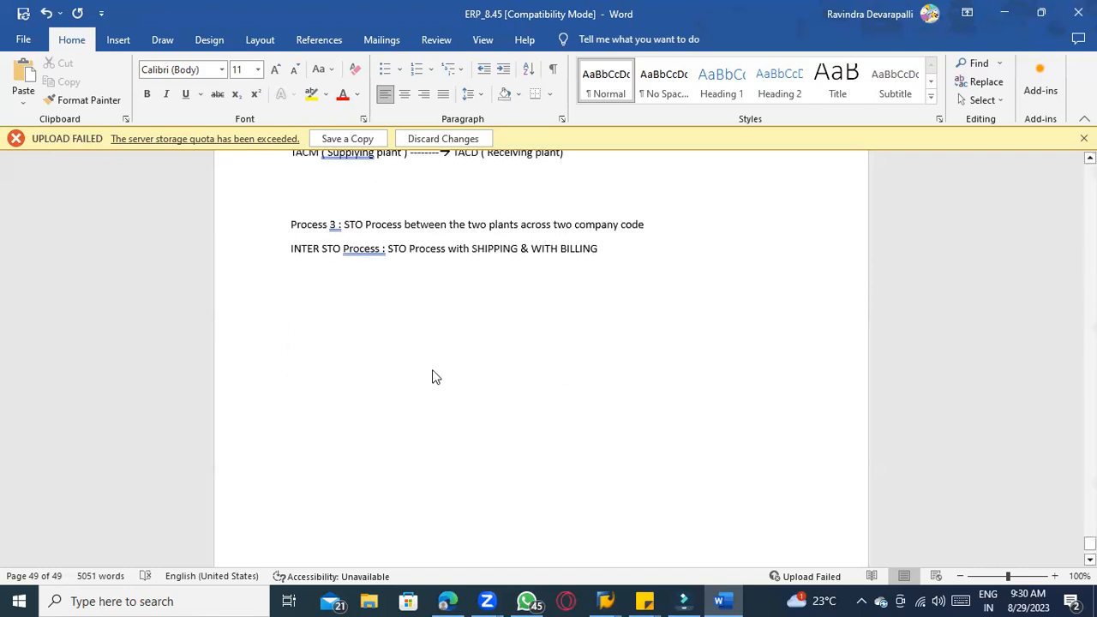
text(MM )
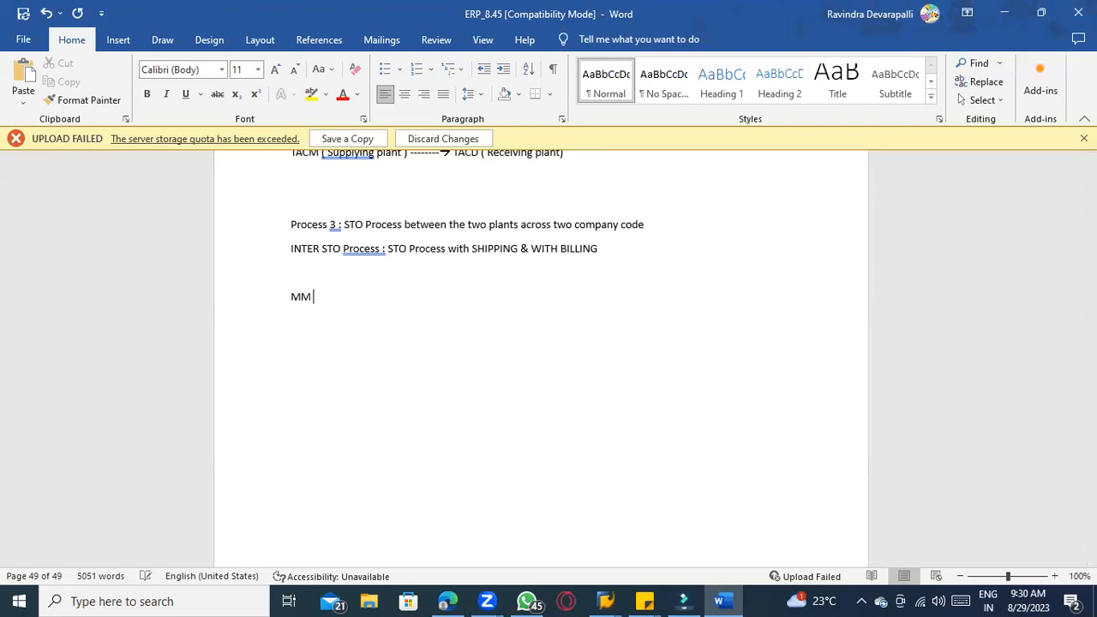
text(-->)
key(Return)
text(1) S)
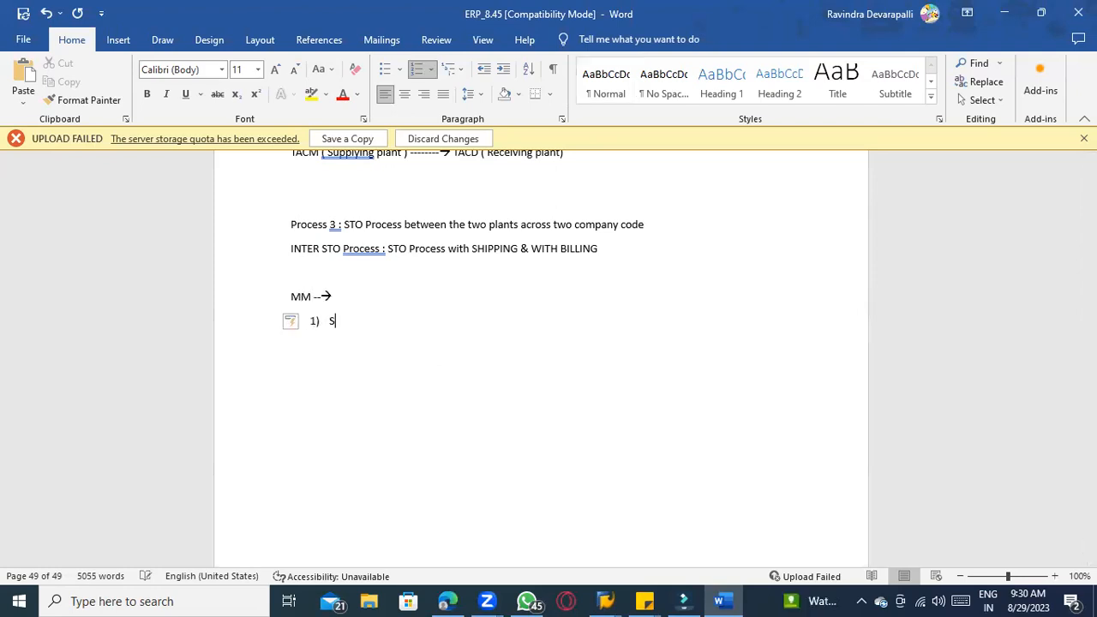
text(TO PO number creation - INTER STO PO)
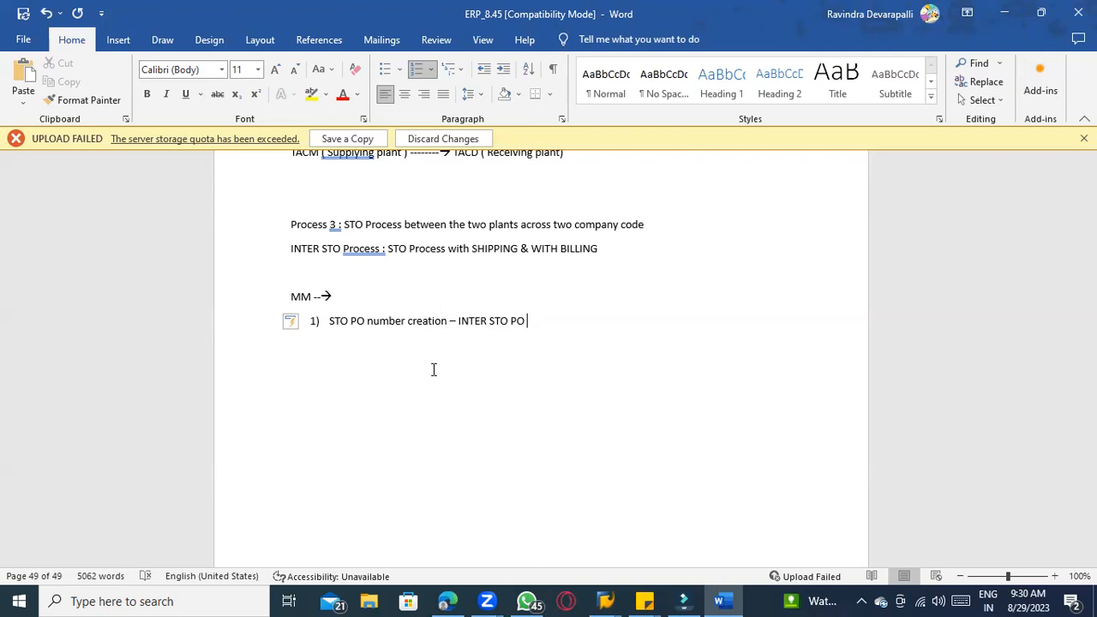
- Add list item 2, "OBD ---- VL10D ---- INTER STO PO -> Automatic OBD creation"
key(Return)
text(OBD ---- VL10D ---- INTER STO PP)
key(BackSpace)
text(O )
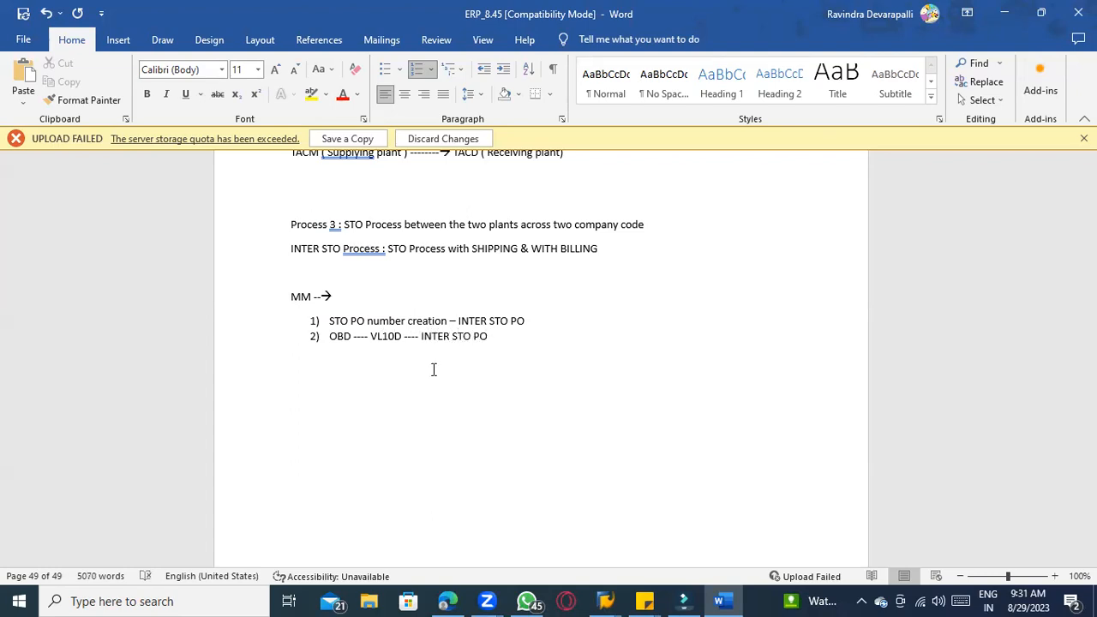
text(--> Au)
text(tomatic OB)
text(D creation)
- Add list items 3 and 4, "PGI ----- VL02N ----" and "VF01 --- Billing document"
key(Return)
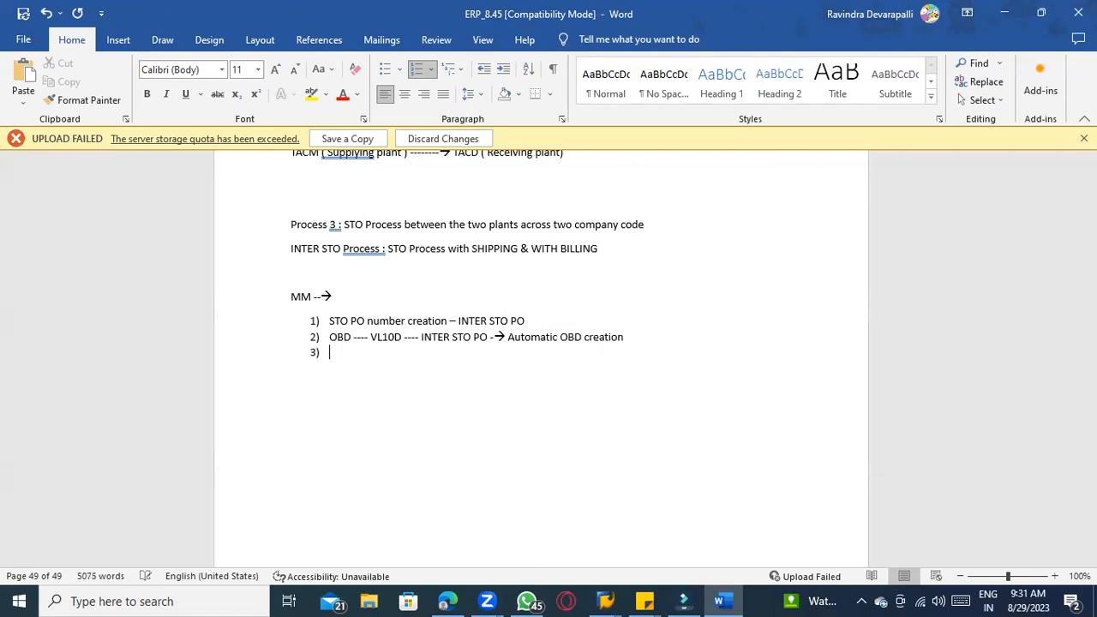
text(PGI ----- VL02N ----)
key(Return)
text(VF01 --- Billing document)
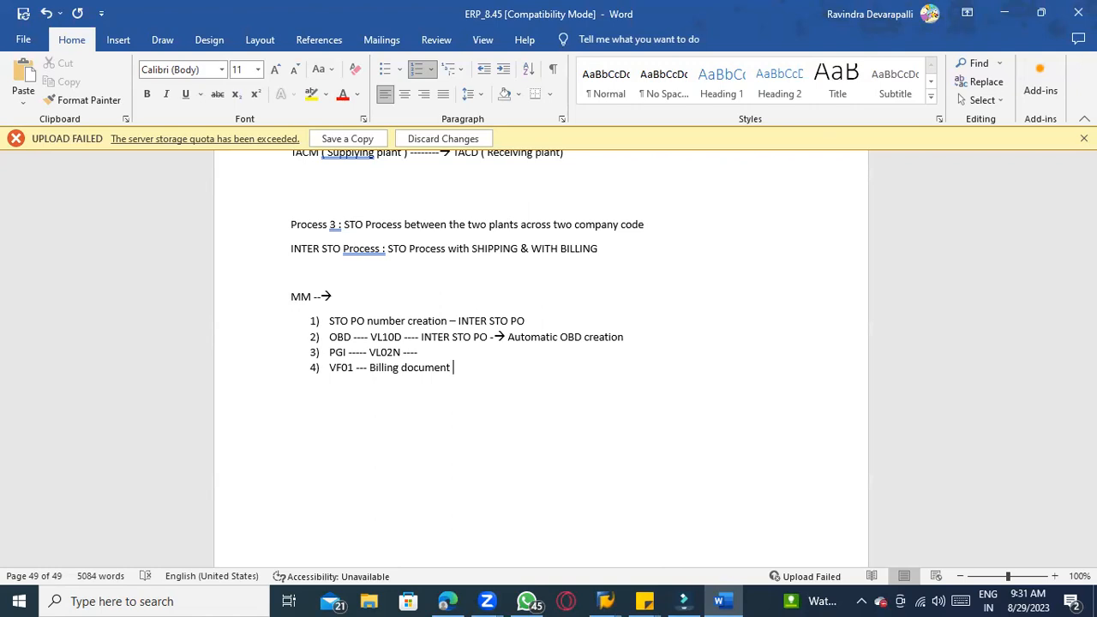
- Append the responsible module after a dashed line to each list item: MM for item 1 and SD for items 2 to 4
drag(454, 370, 331, 343)
click(563, 325)
text(----------------------------------MM)
click(636, 342)
text(-----)
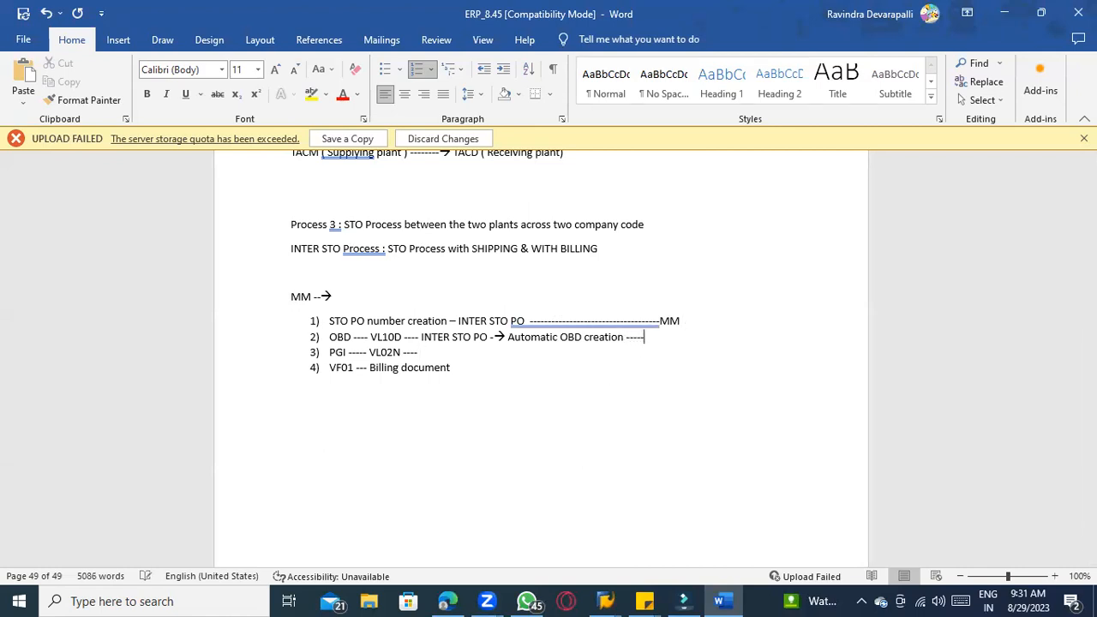
text(-- SD)
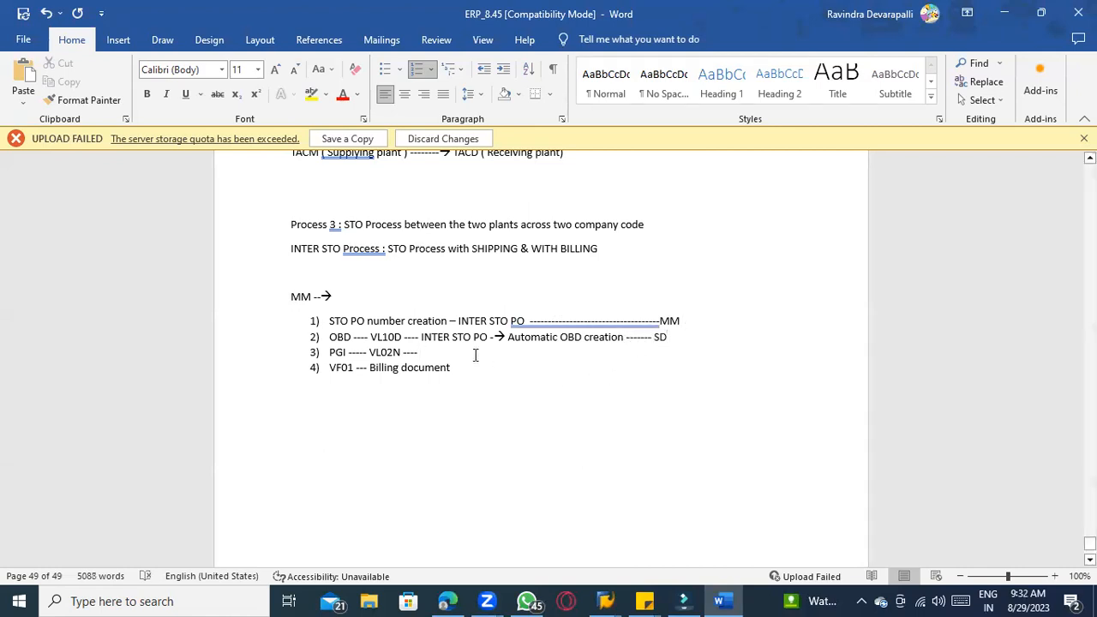
click(451, 348)
text(SD)
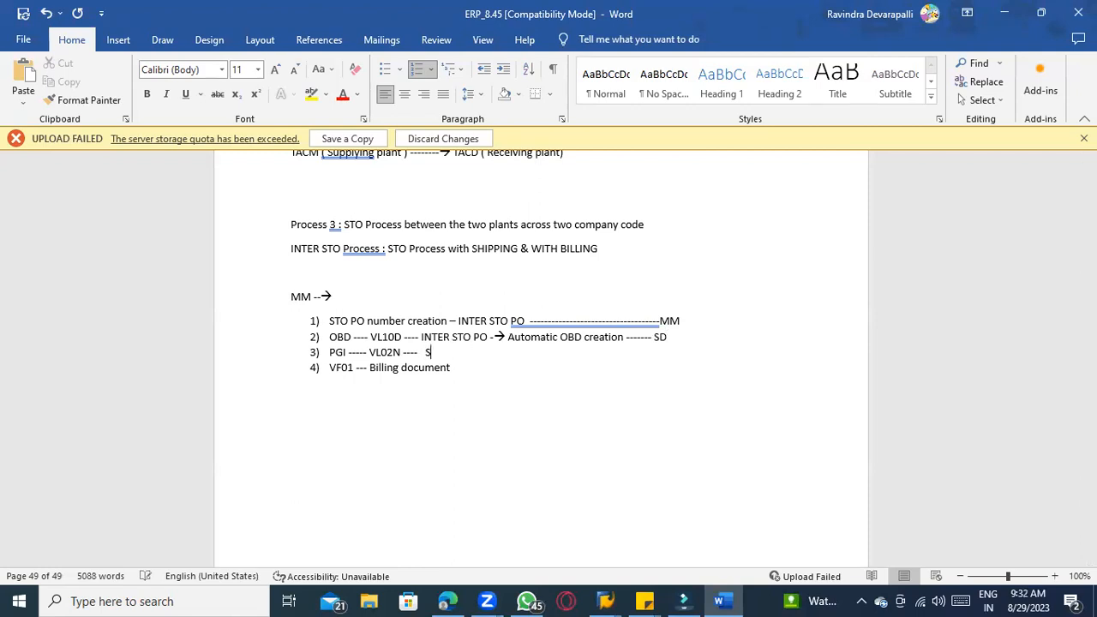
click(473, 363)
text(----- SD)
- Add list item 5, "Goods receipt – MIGO"
key(Return)
text(Goods rece)
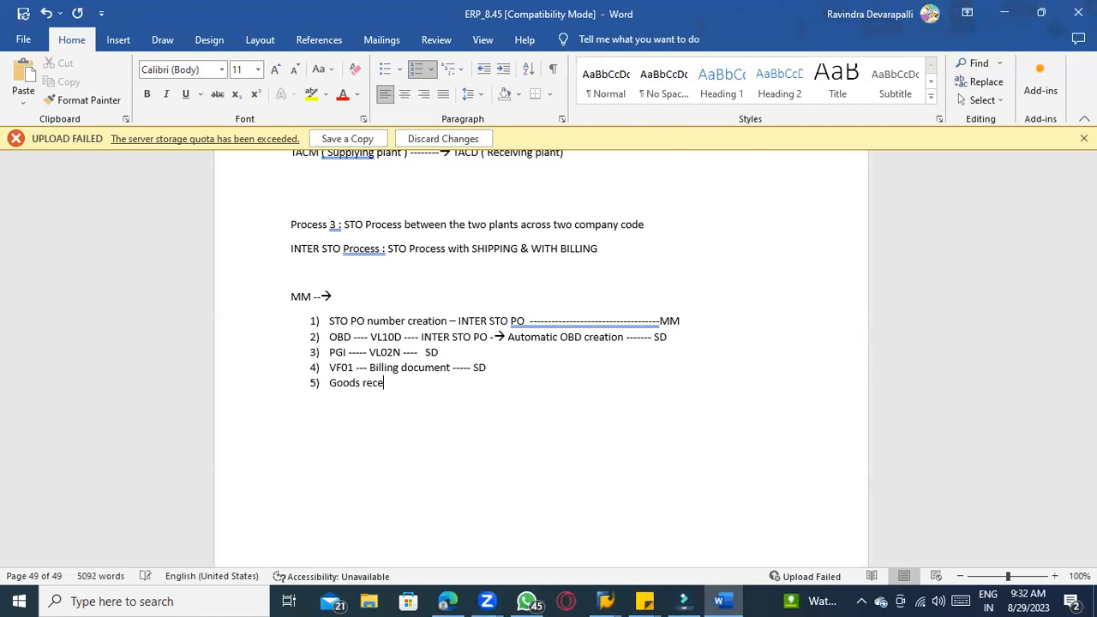
text(ipt - MIGO)
- Append "( Inter company billing)" to the VF01 billing document item
click(498, 367)
text(( Inter compan)
key(BackSpace)
text(any bil)
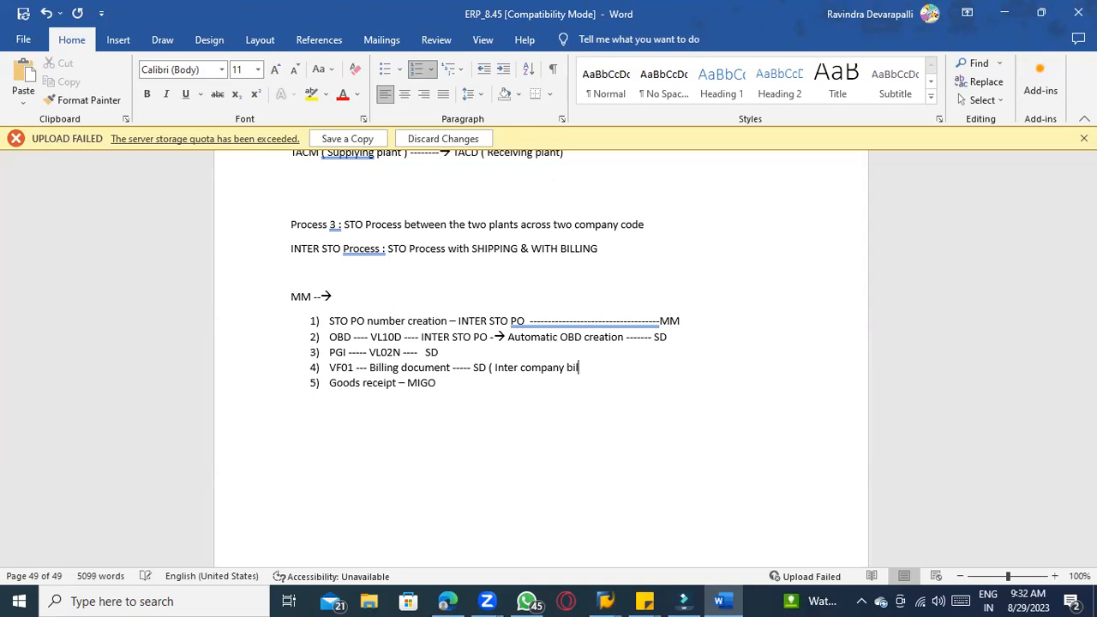
text(ling))
- Append MM after dashes to the goods receipt item and add item 6, "Verify the invoice --- MIRO ---- MM"
click(441, 384)
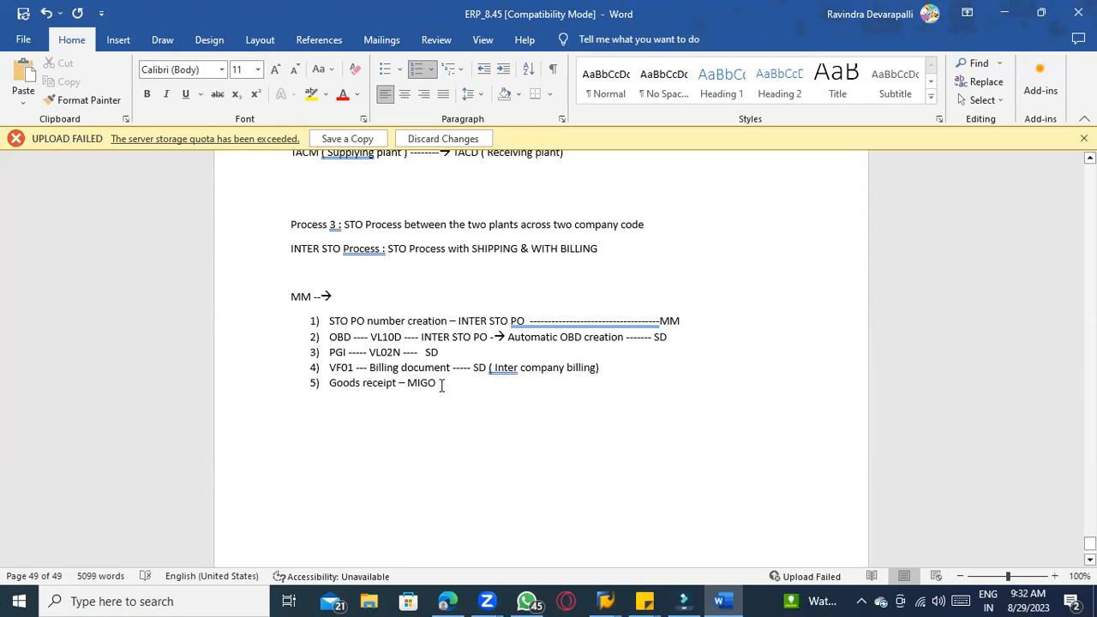
text(------MM)
key(Return)
text(Verifi)
key(BackSpace)
text(y )
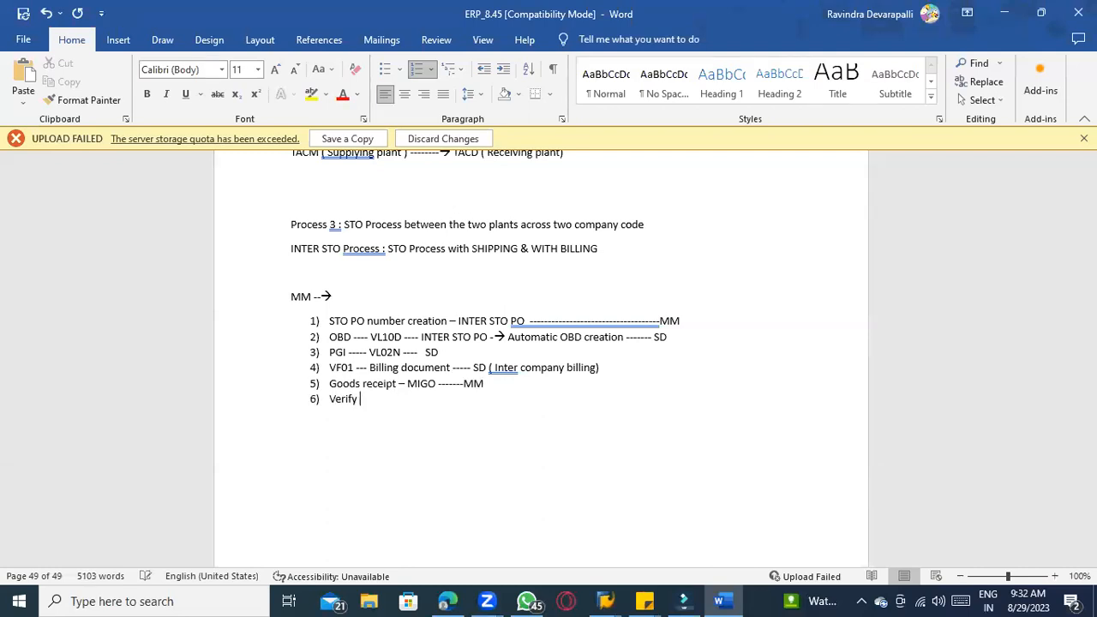
text(the invoice --- MIRO ----)
text(MM)
- Add list items 7 and 8, "Payment done by receiving plant" and "Payment received by Supply plant"
key(Return)
text(Payment )
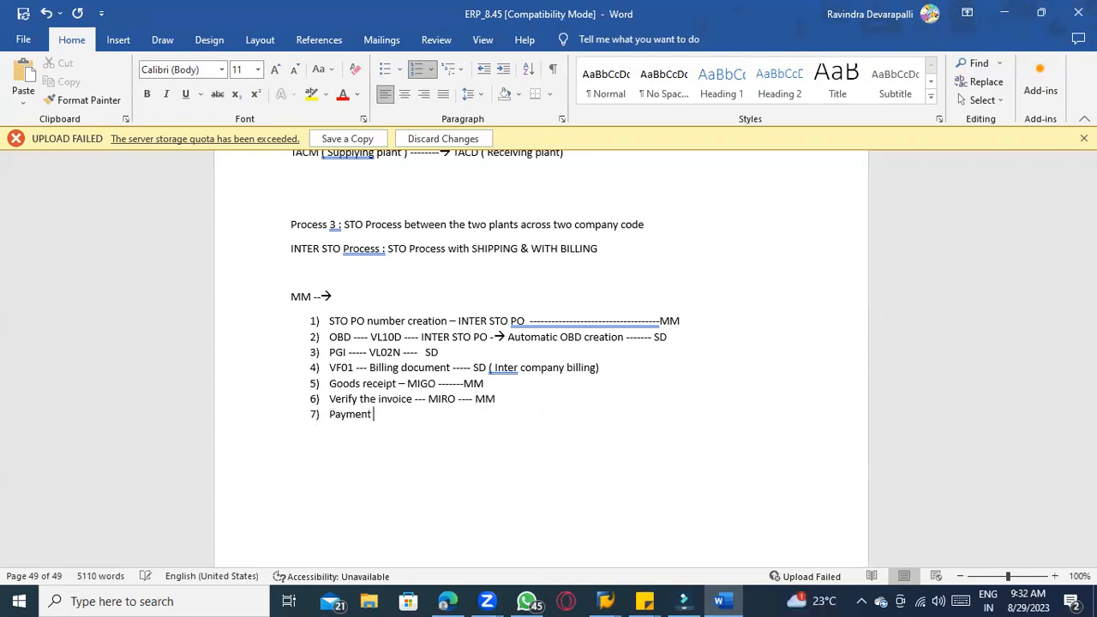
text(done by receiving plant)
key(Return)
text(Payment received by Supp)
key(BackSpace)
key(BackSpace)
text(pply plant)
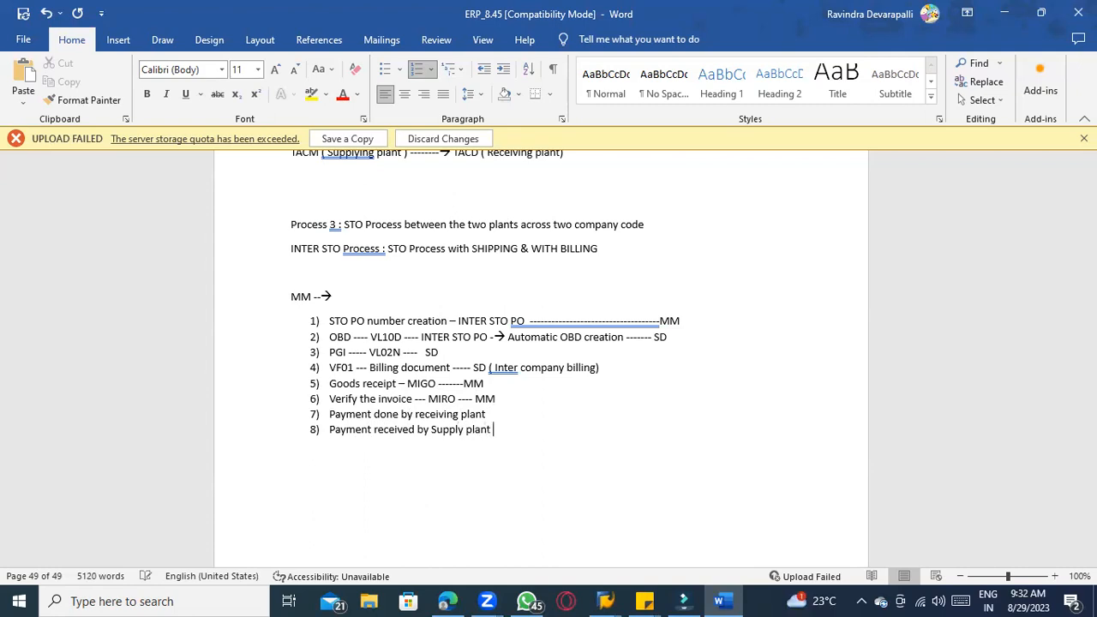
- Append "--- Receiving company code" to item 7, with its spelling corrected, and "- Supplying company code" to item 8
click(529, 409)
text(--- Receving company code Payment received)
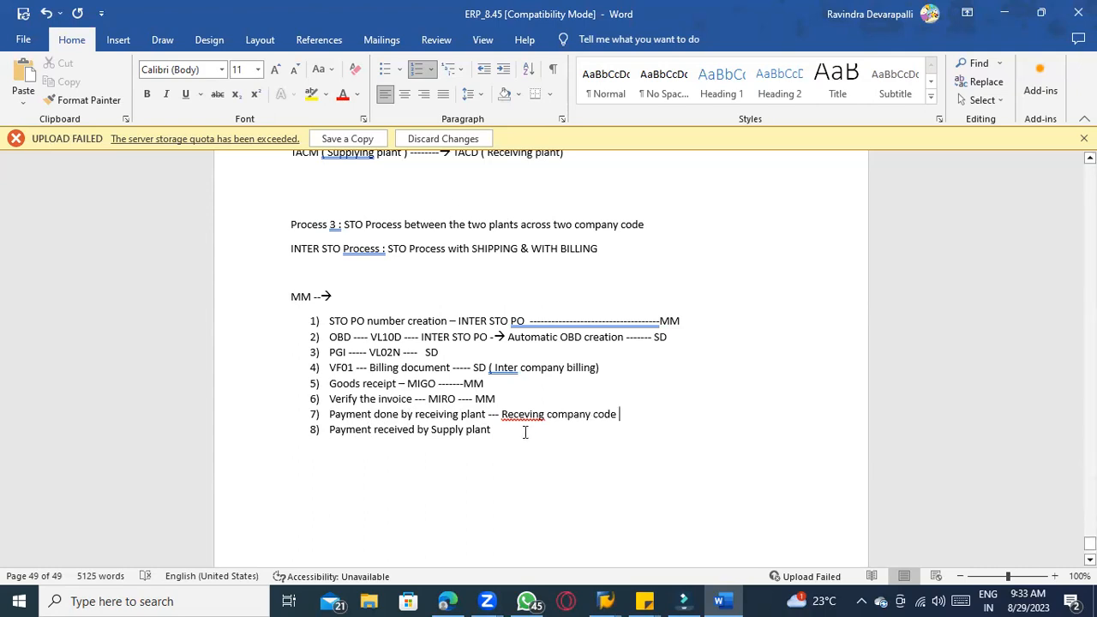
text( by Supply plant  -)
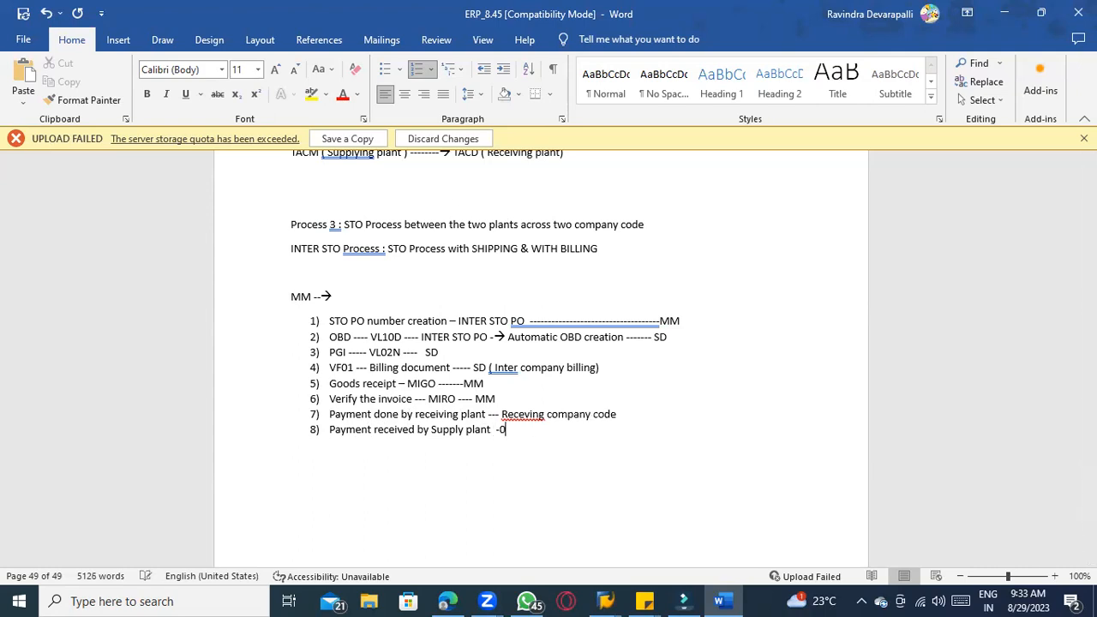
text( Supplying company code)
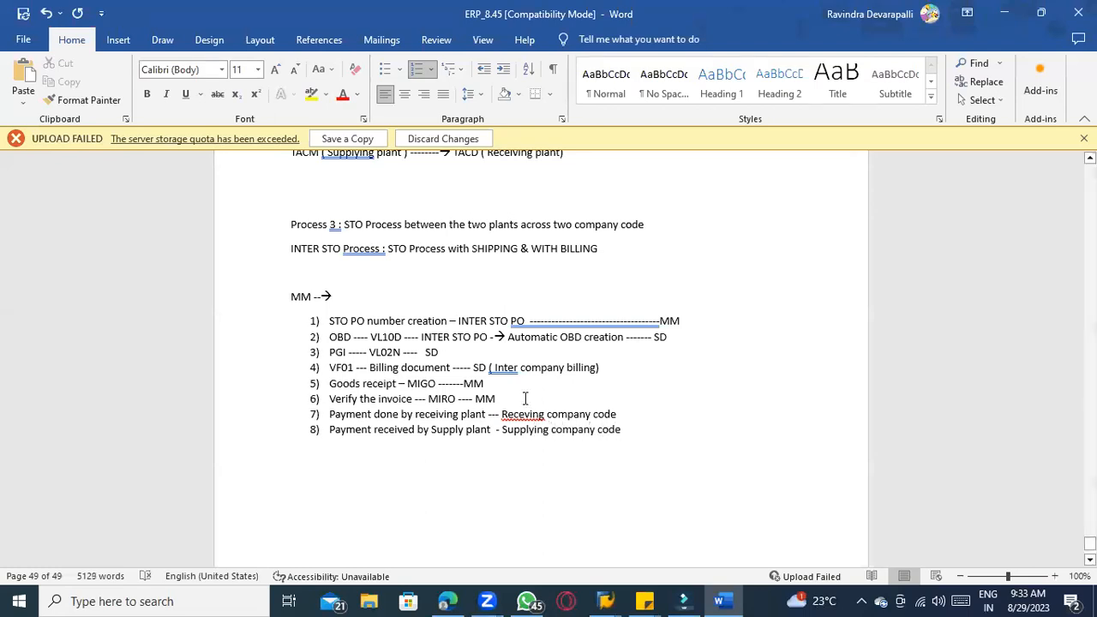
right_click(524, 413)
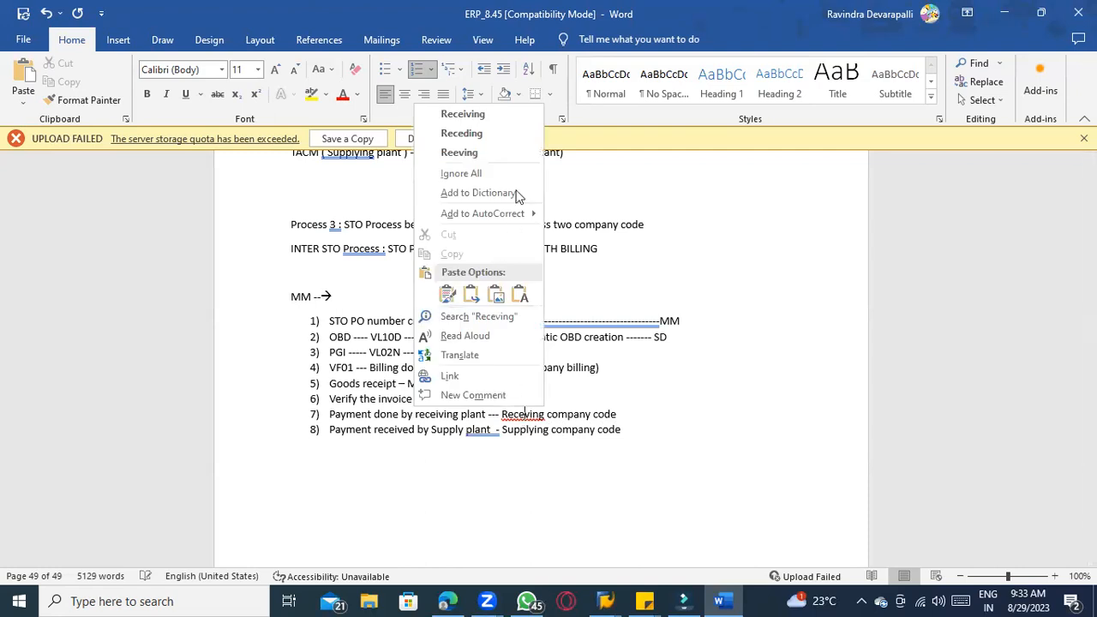
click(462, 114)
- End the numbered list and add the lines "TATC --- Supply company code" and "1000 – Receiving company code" below it
scroll(651, 420, down, 5)
scroll(657, 403, up, 3)
key(Return)
key(Return)
key(Return)
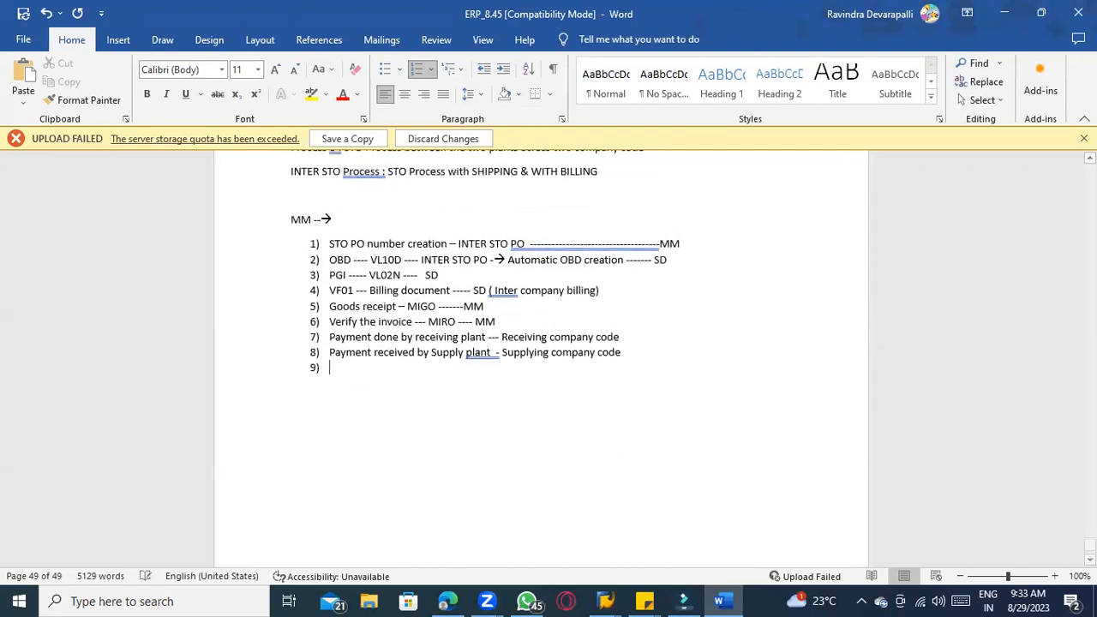
scroll(609, 505, down, 2)
click(333, 345)
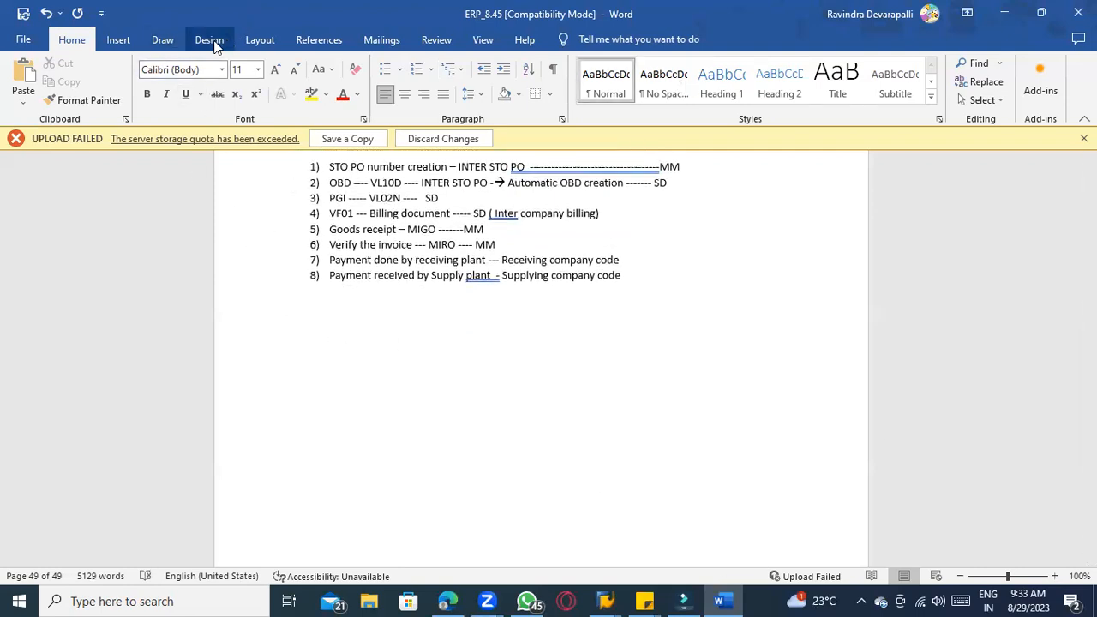
key(Return)
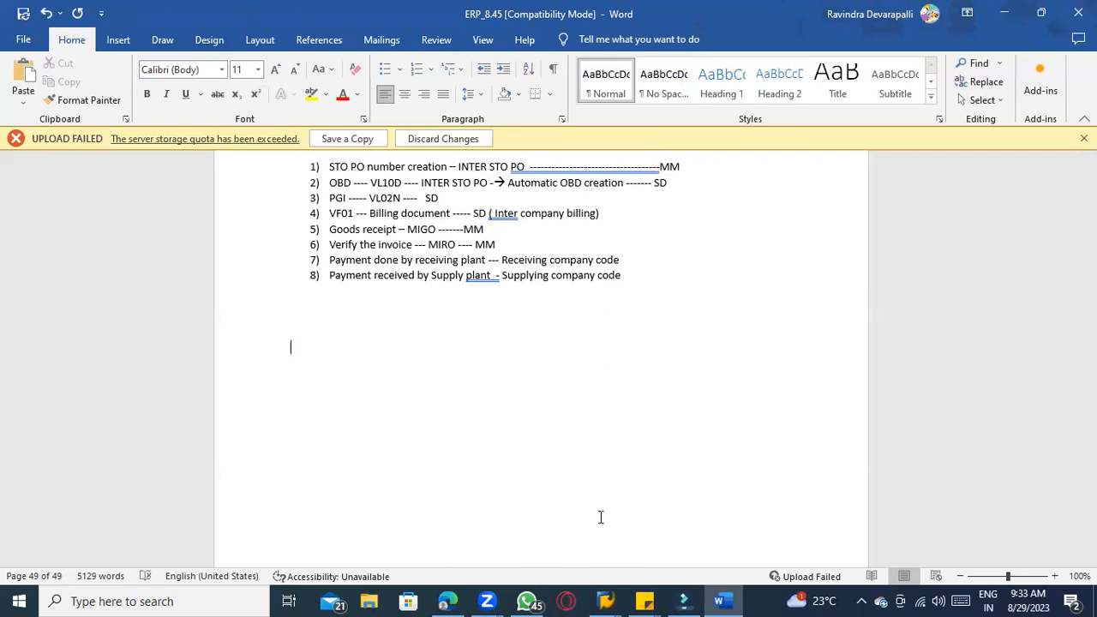
text(TATC --- Supply compa)
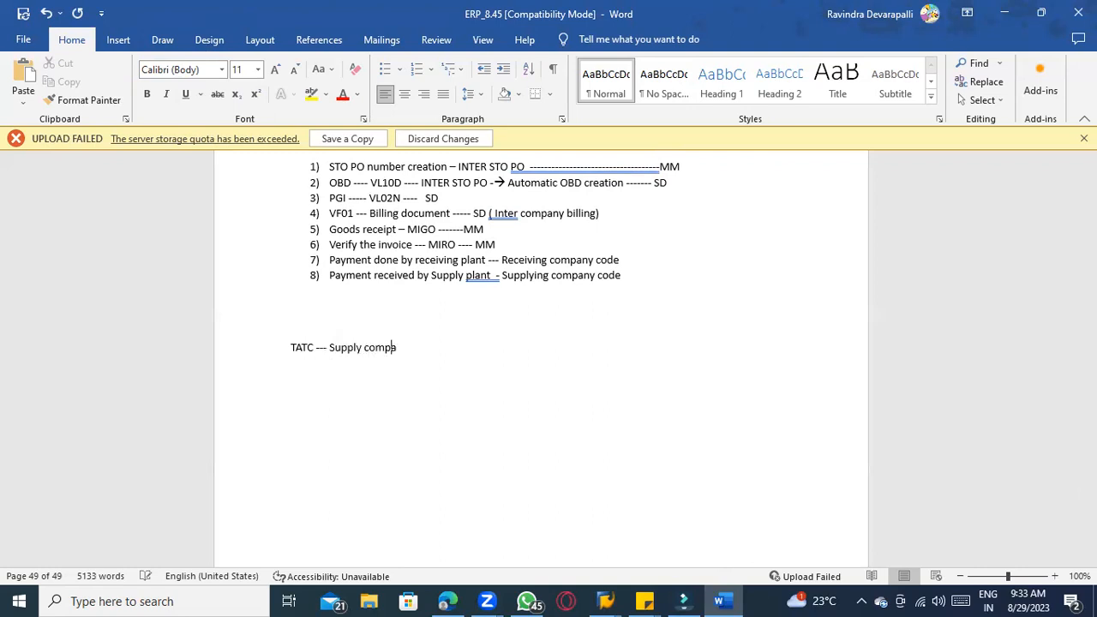
text(ny code )
text(000)
text( - Receiv)
text(ing com)
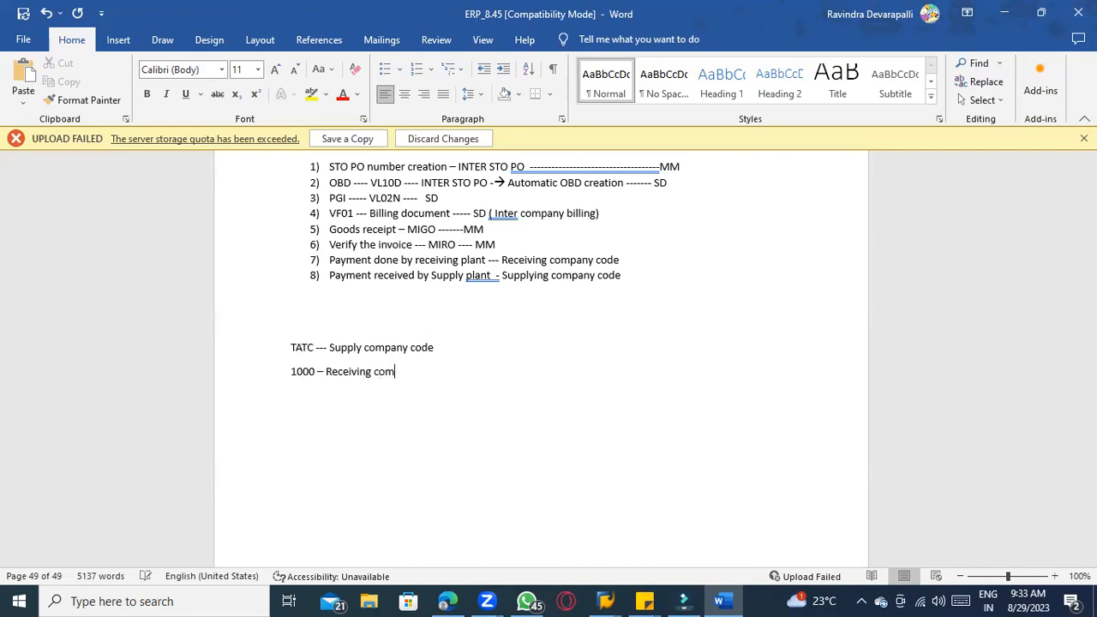
text(pany code)
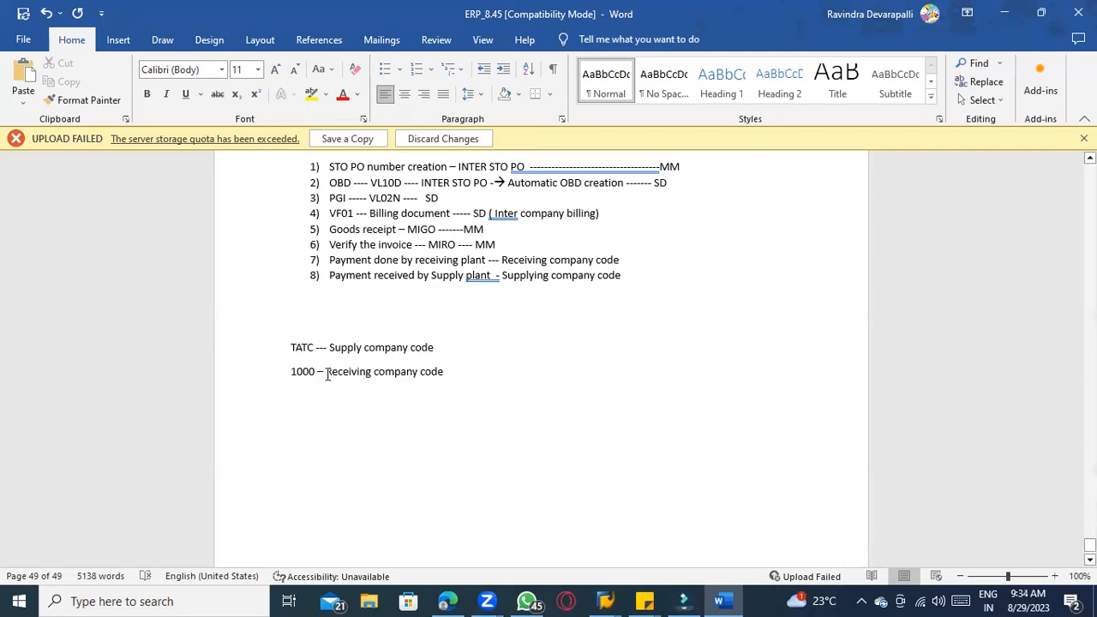
- Below the "1000 – Receiving company code" line, leave a blank line and add "Supply company code" with a dashed arrow to "Vendor"
scroll(423, 492, down, 2)
scroll(435, 448, up, 3)
click(442, 382)
click(454, 409)
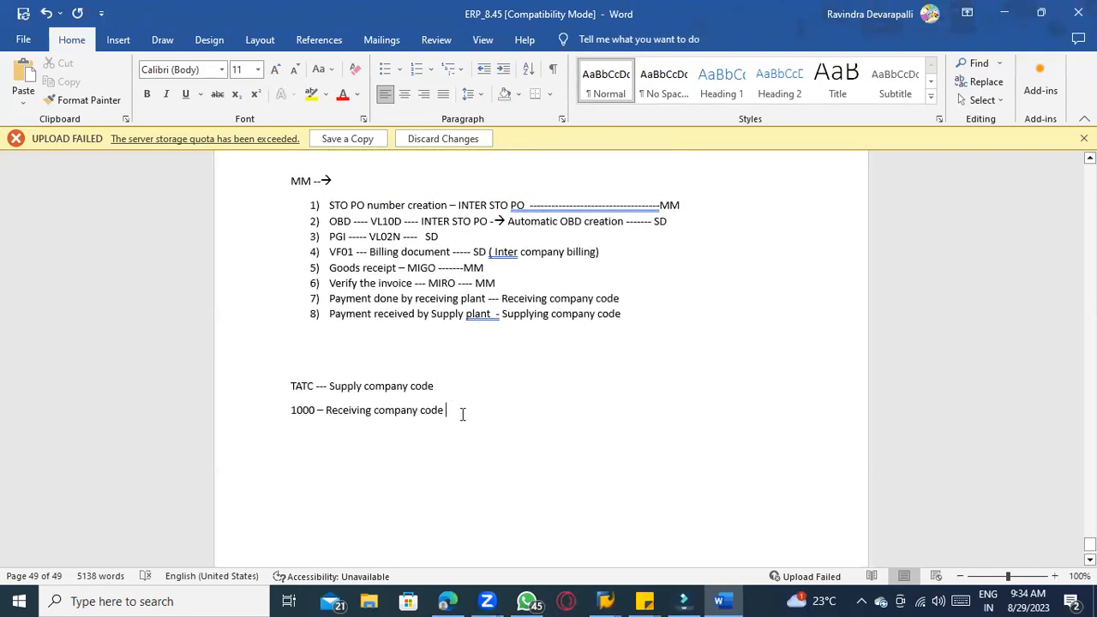
scroll(463, 415, down, 2)
key(Return)
key(Return)
text(Suppl)
key(BackSpace)
text(ply)
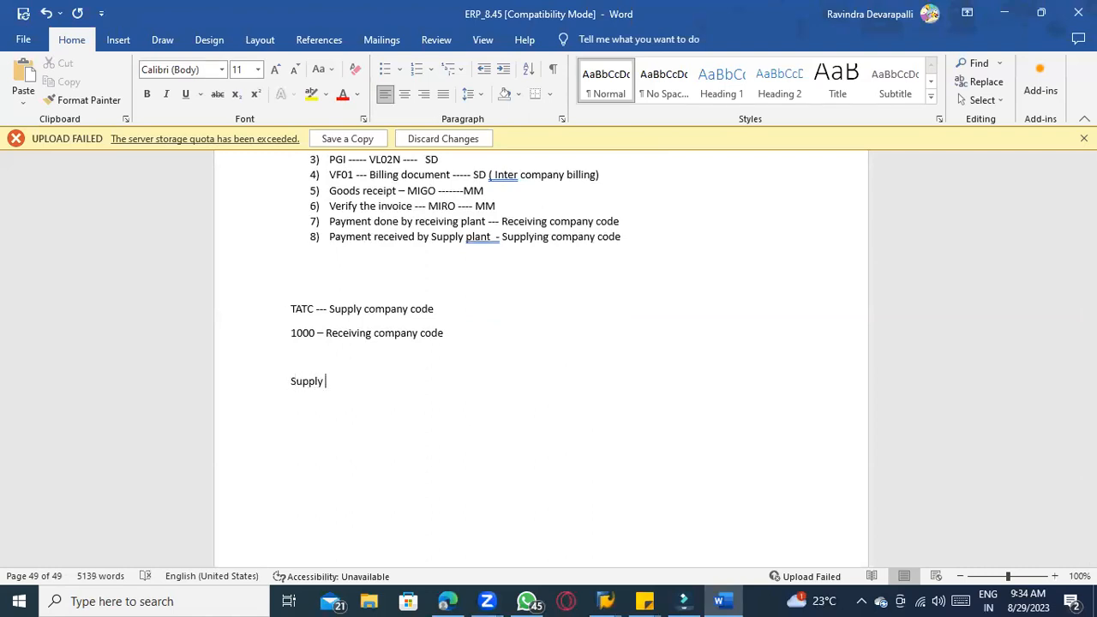
text( company cod)
text(e -)
text(---------)
text(> )
text(Vendor)
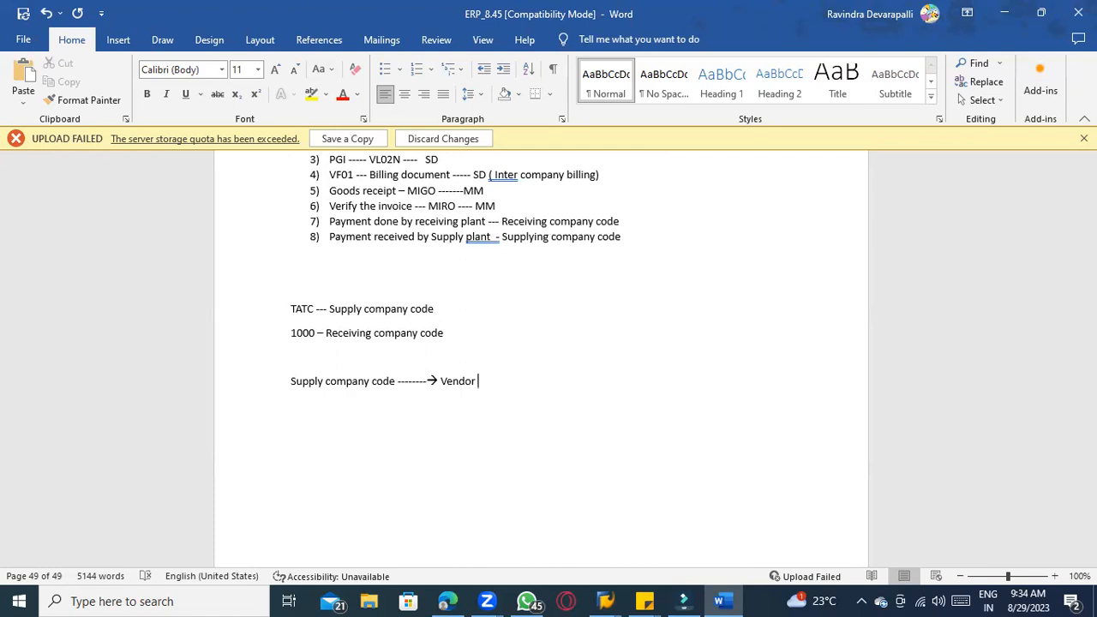
- Add the line "Receiving company code" with a dashed arrow to "Customer" under the vendor line
text(Ewcei)
key(BackSpace)
key(BackSpace)
key(BackSpace)
key(BackSpace)
key(BackSpace)
text(Ew)
key(BackSpace)
key(BackSpace)
text(receiving company cod)
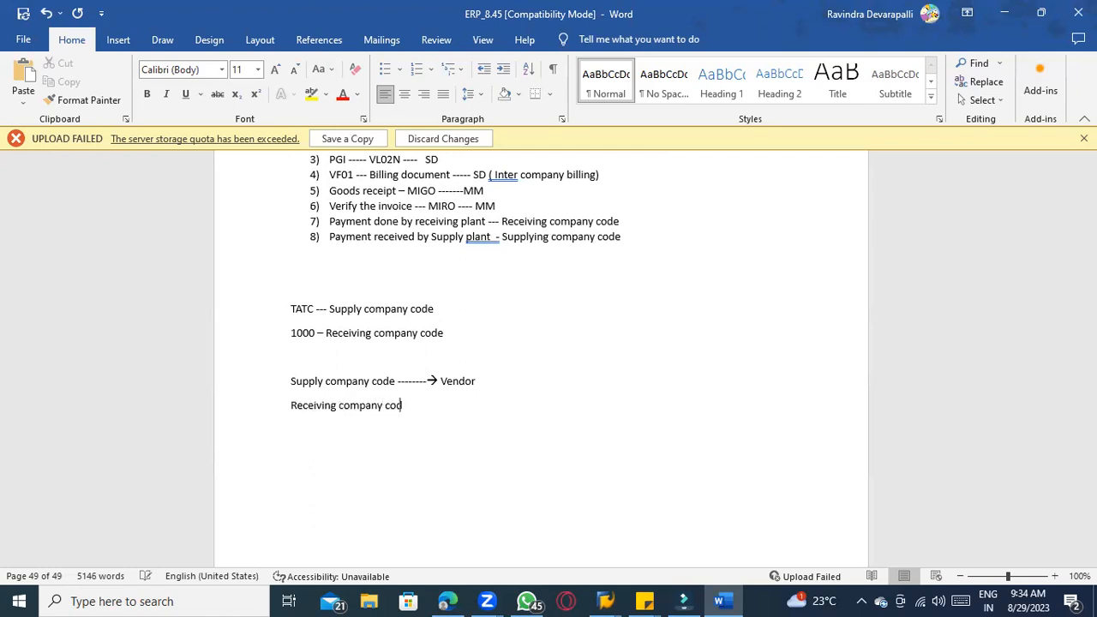
text(e -----> Customer)
- Leave a blank line after the customer line and start a sentence with "IN receiving company"
scroll(454, 413, down, 3)
click(325, 265)
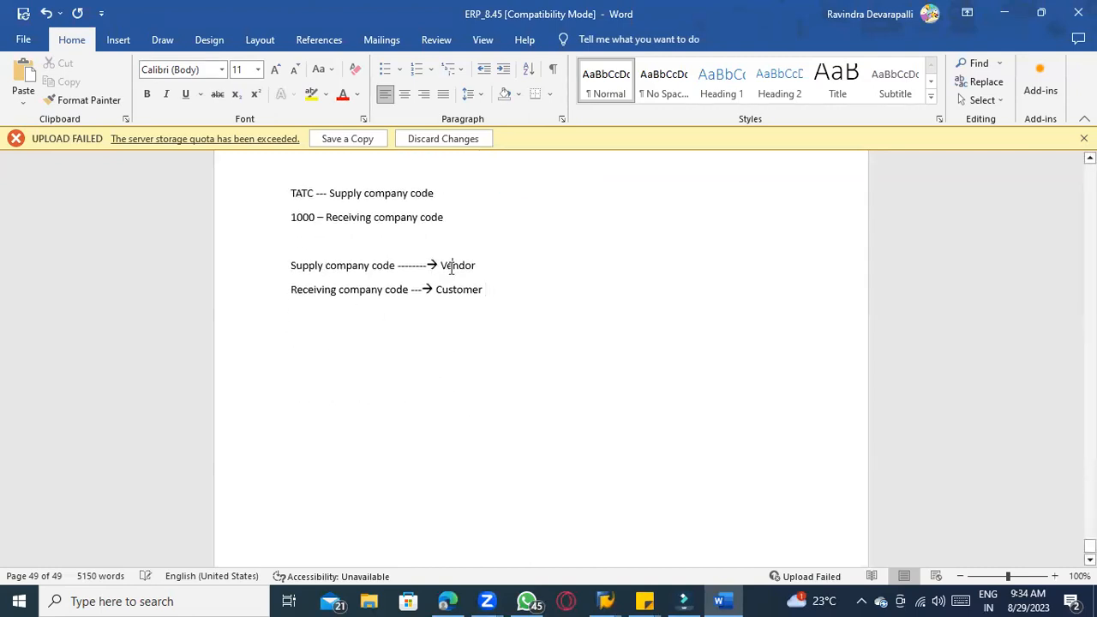
click(292, 265)
click(506, 298)
key(Return)
text(IN)
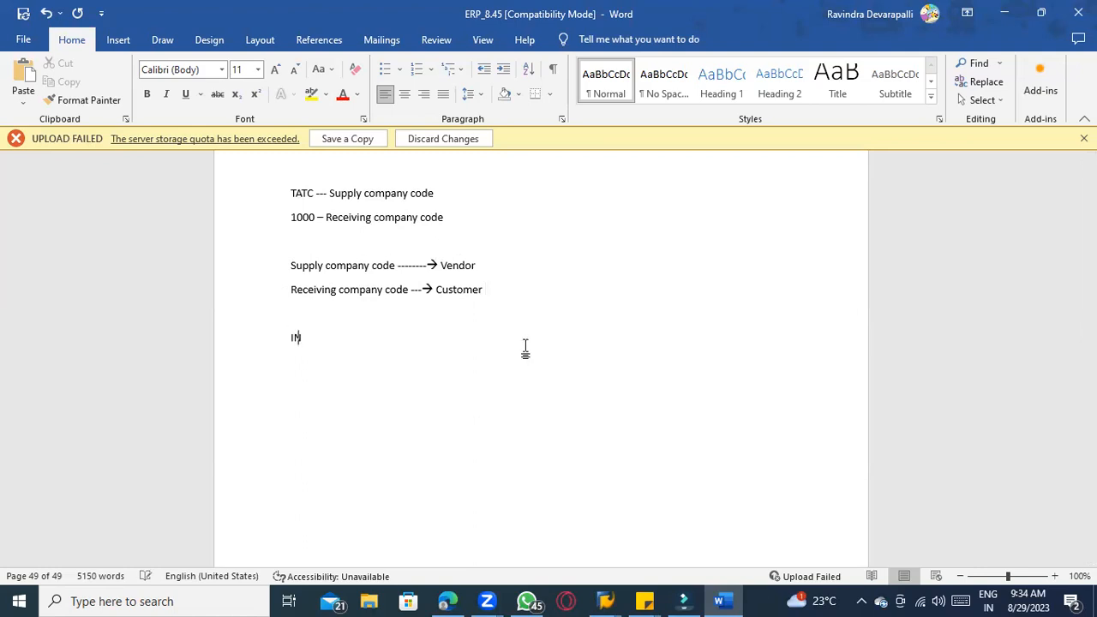
text( receiving comp)
key(BackSpace)
key(BackSpace)
key(BackSpace)
text(company)
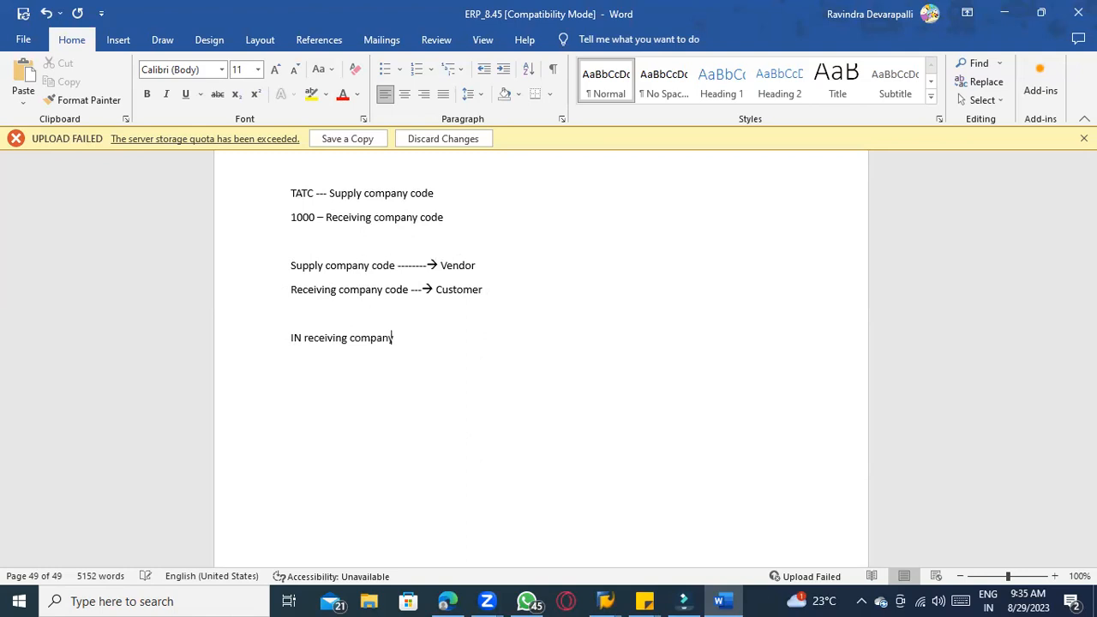
- Complete the sentence with "code, they consider Supply company code is my vendor."
text( code - Supply comany)
key(BackSpace)
key(BackSpace)
key(BackSpace)
key(BackSpace)
key(BackSpace)
key(BackSpace)
key(BackSpace)
key(BackSpace)
key(BackSpace)
key(BackSpace)
key(BackSpace)
key(BackSpace)
key(BackSpace)
key(BackSpace)
key(BackSpace)
key(BackSpace)
key(BackSpace)
key(BackSpace)
text(, they consider )
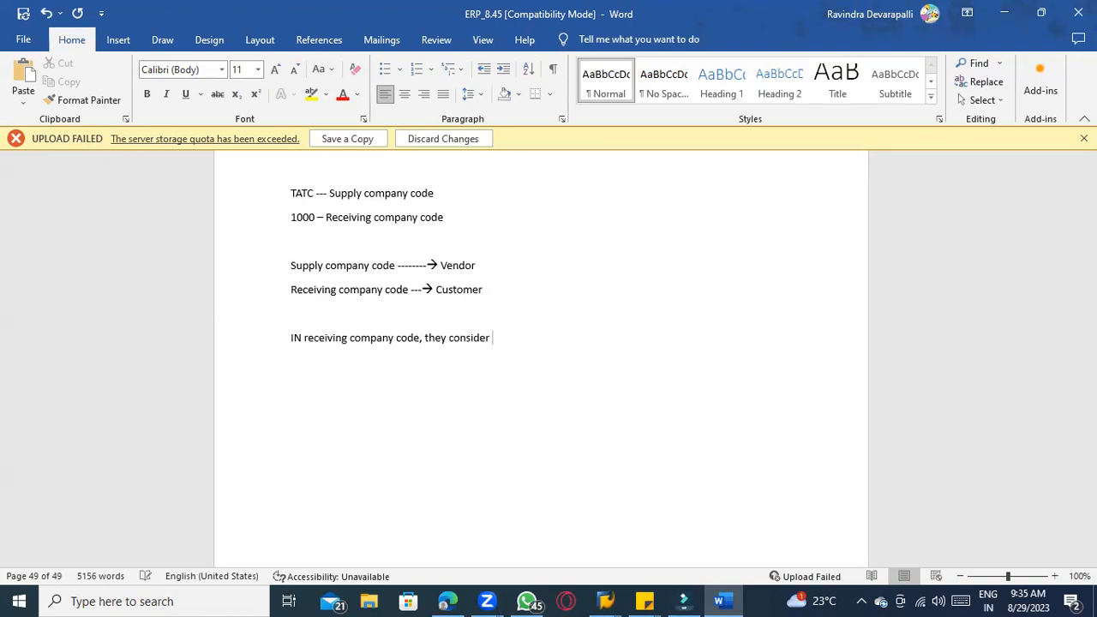
text(Supply company code is my vendor)
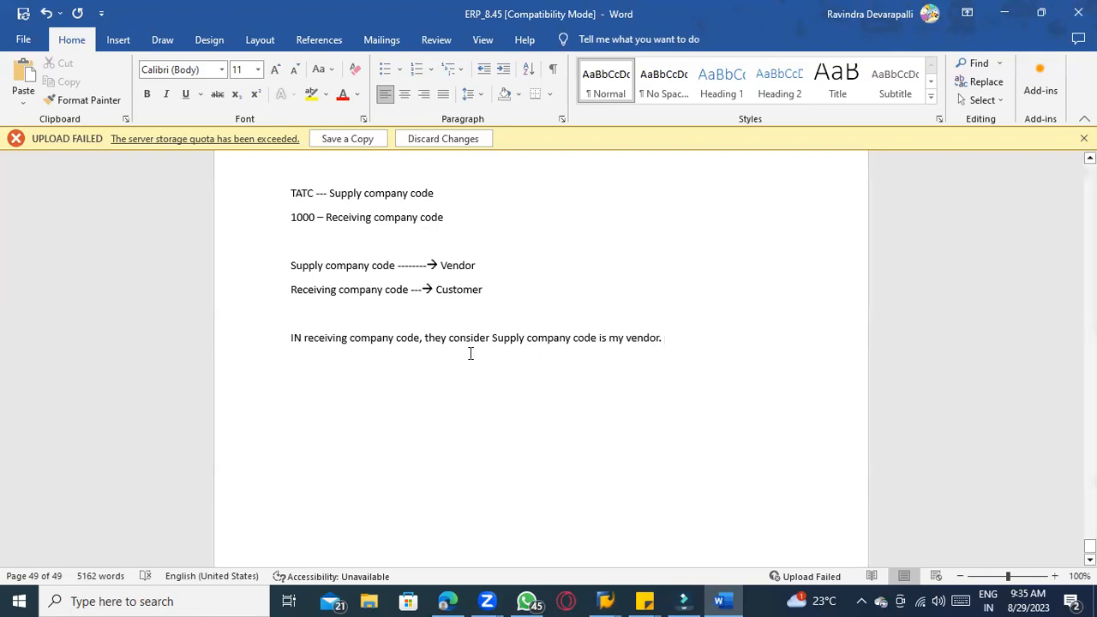
- Turn the "IN receiving company code" sentence into an arrowhead bullet item
click(293, 342)
text(>)
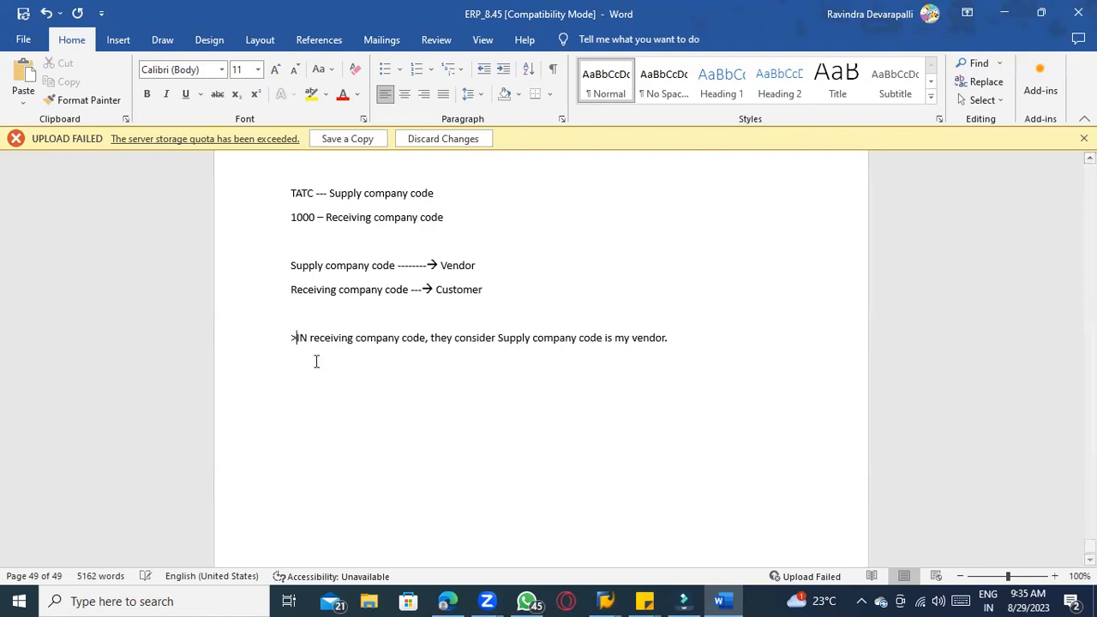
click(718, 339)
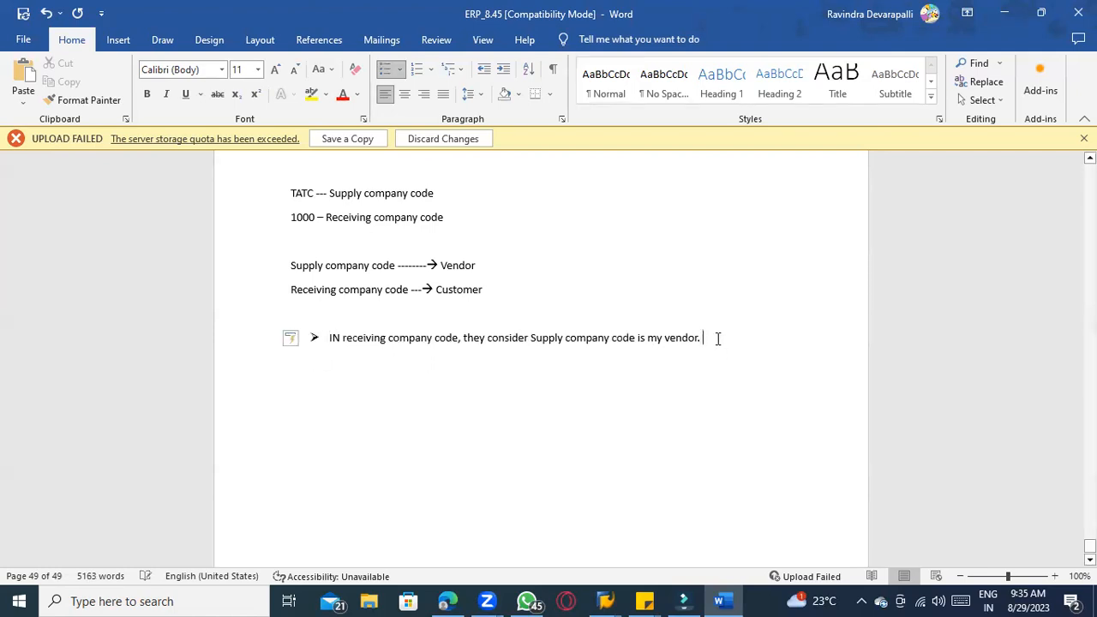
- Add a second bullet reading "In Supplying company code, they consider receiving company code is my customer,"
key(Return)
text(In Supplying company ode)
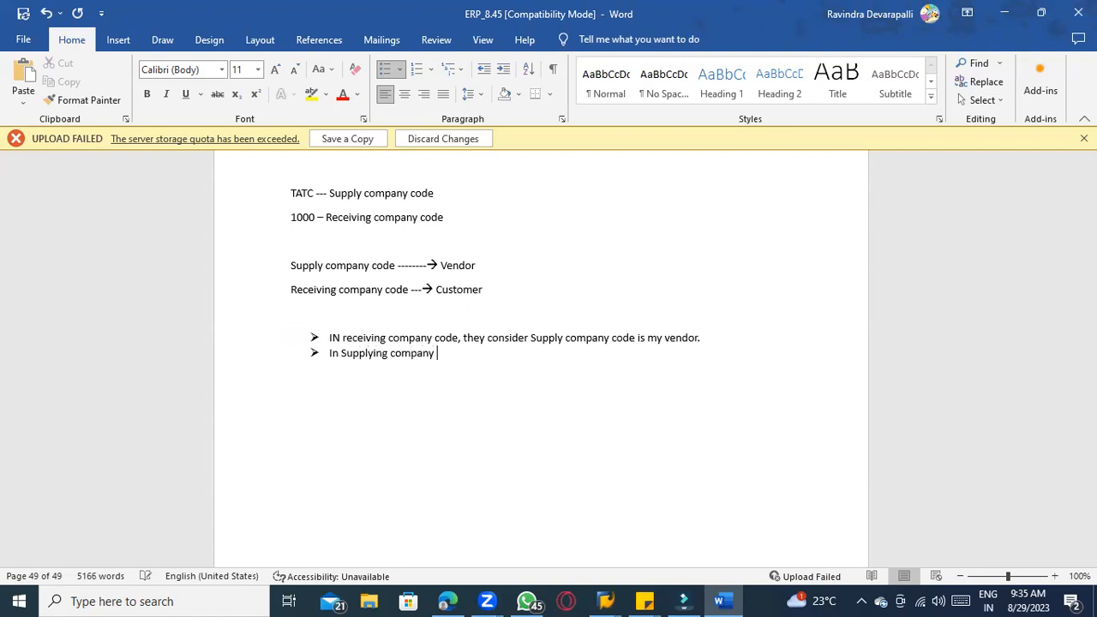
key(BackSpace)
key(BackSpace)
key(BackSpace)
text(code, they consid)
key(BackSpace)
key(BackSpace)
key(BackSpace)
key(BackSpace)
text(s)
key(BackSpace)
text(nsider receiving )
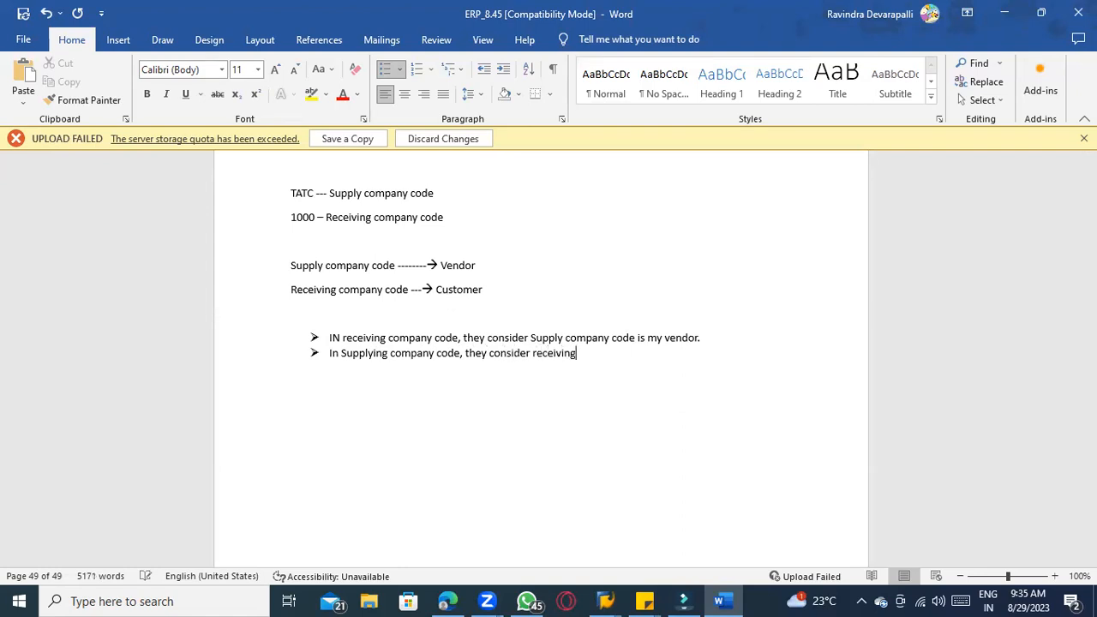
text(company code is m)
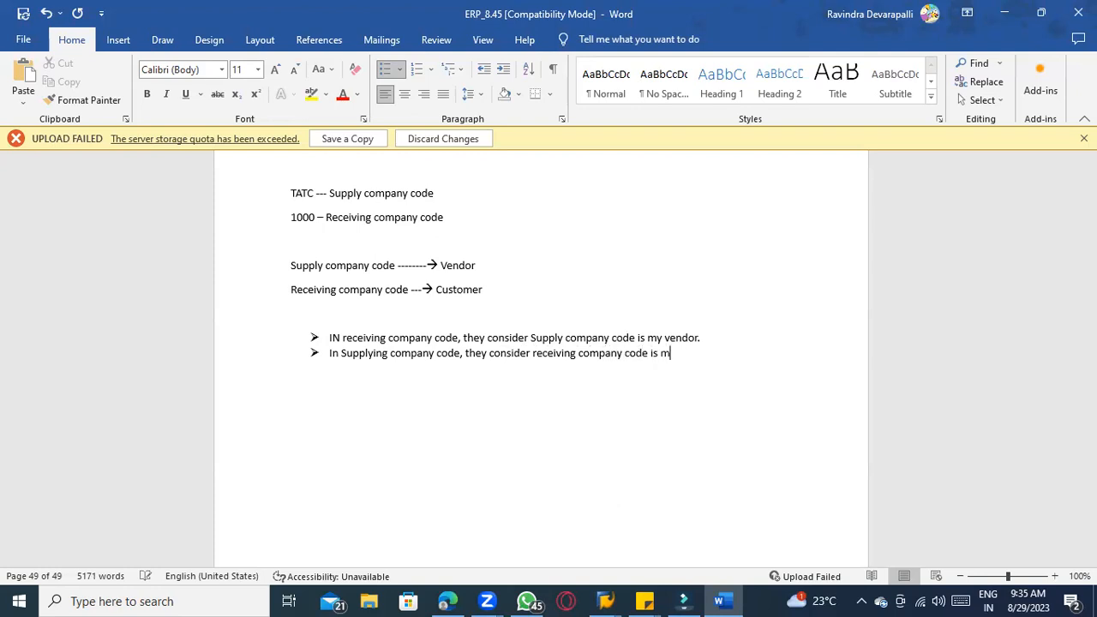
text(y customer)
drag(648, 339, 699, 341)
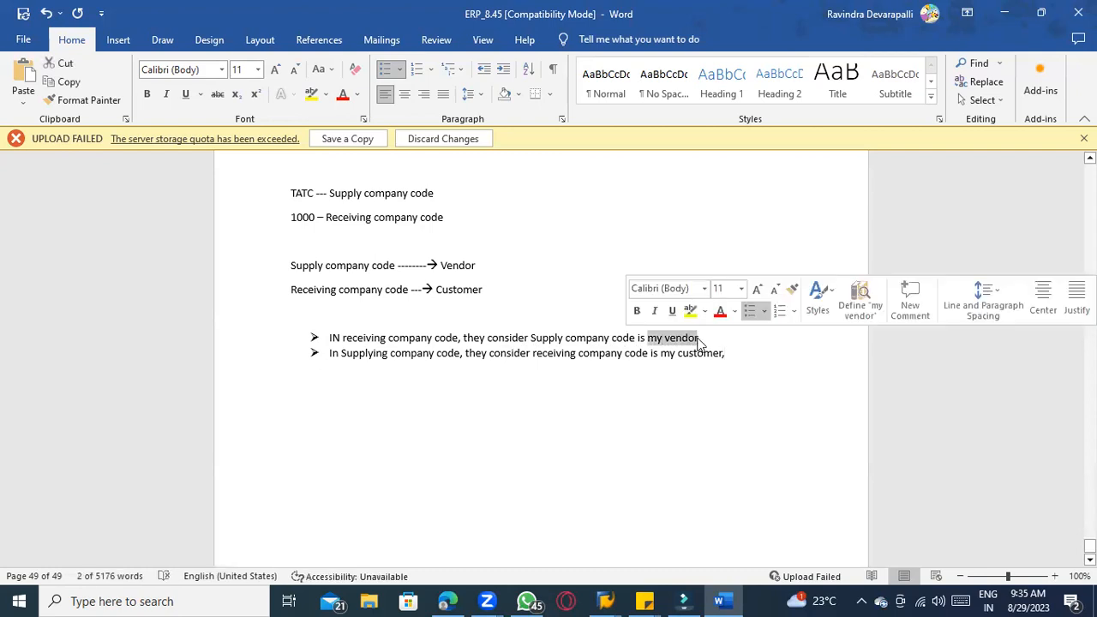
click(699, 341)
key(BackSpace)
text(.)
click(620, 355)
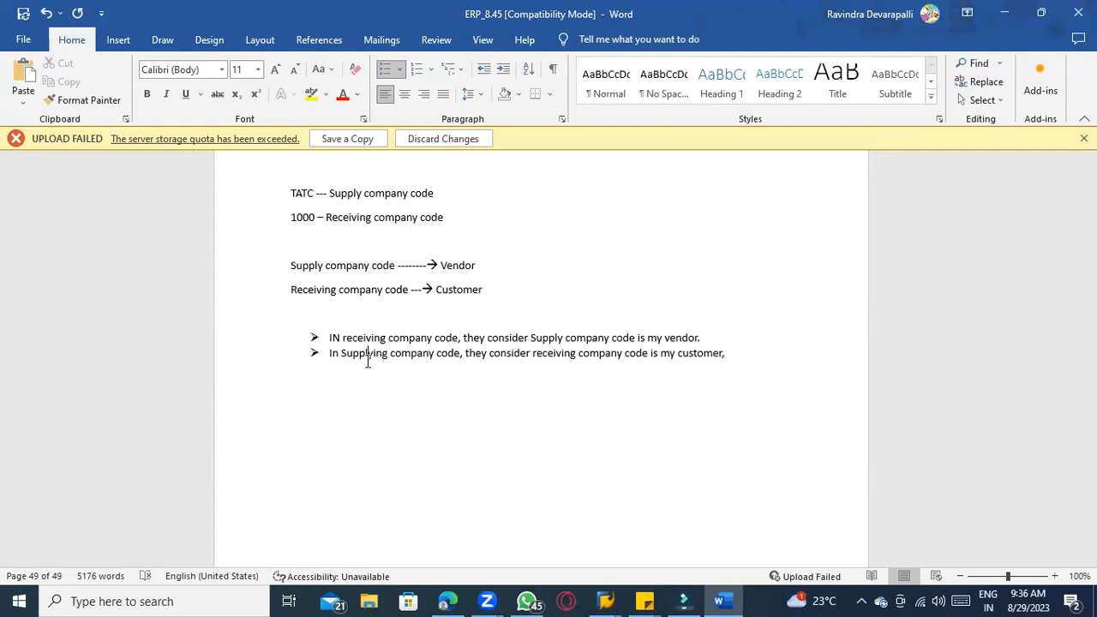
- End the bullet list and add the line "Vendor master record ------- Company code , Purchasing org" below it
scroll(377, 368, down, 1)
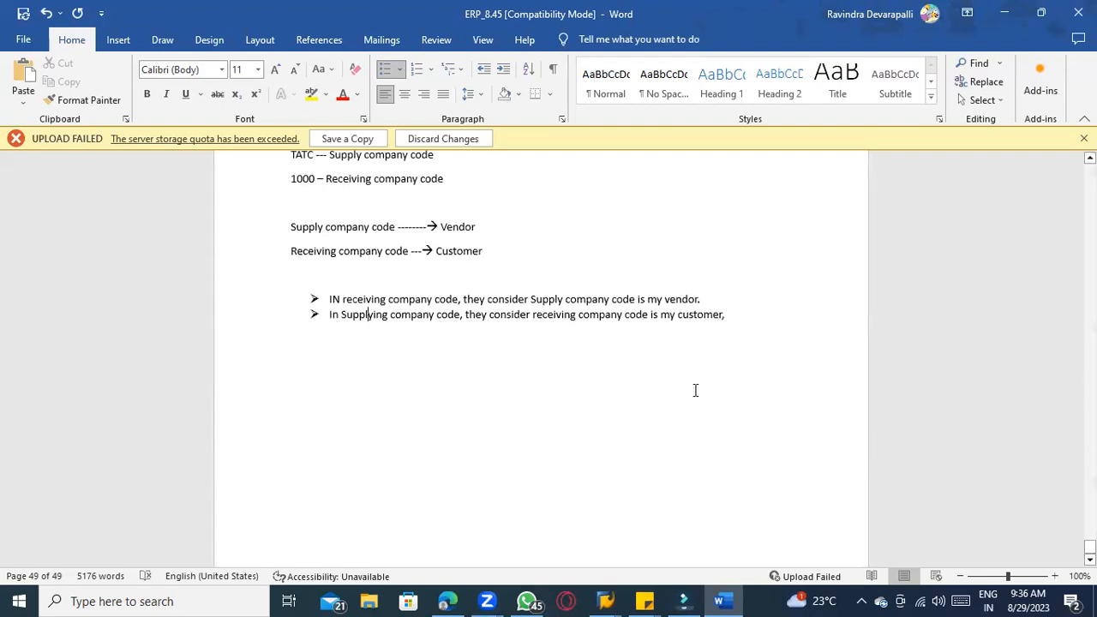
click(739, 319)
key(Return)
key(Return)
key(Return)
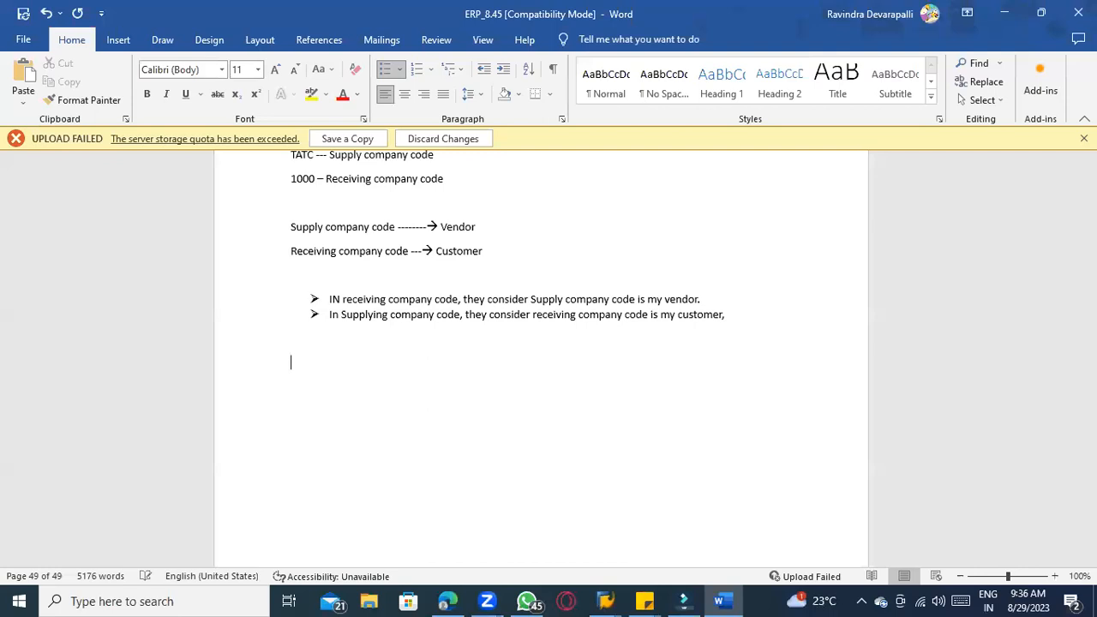
text(Vendor mas)
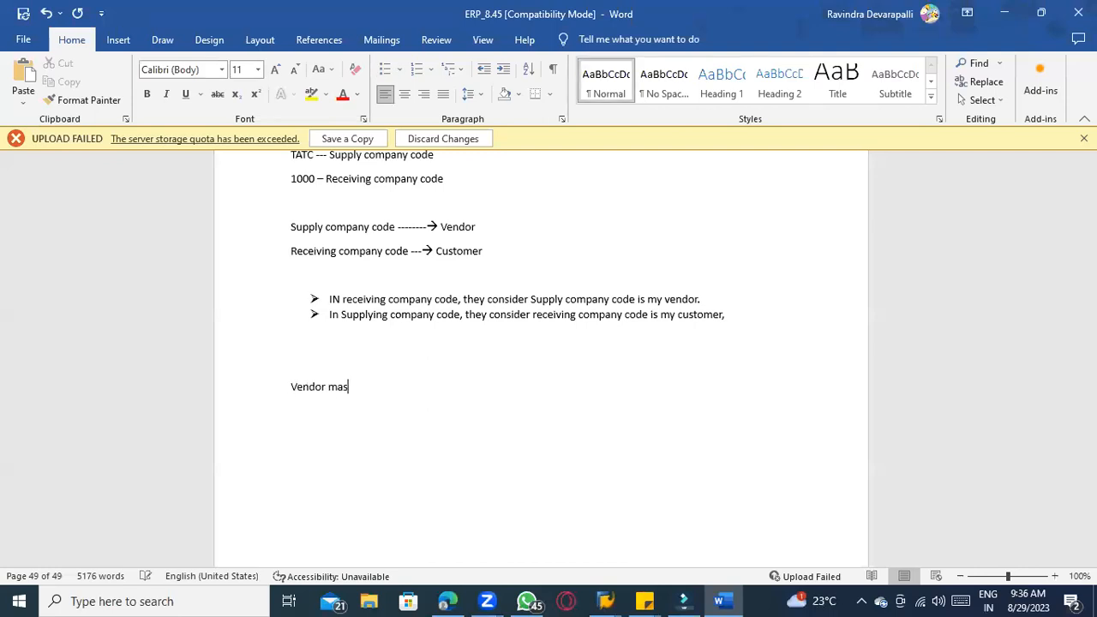
text(ter record)
key(BackSpace)
text(d ------- Company )
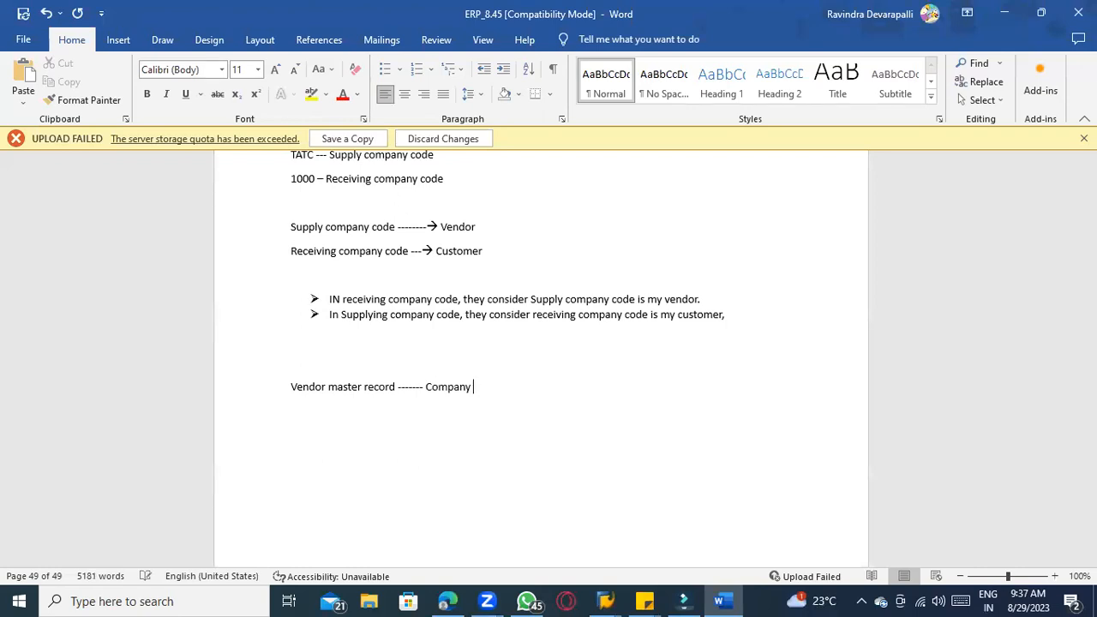
text(code , Purchasing order)
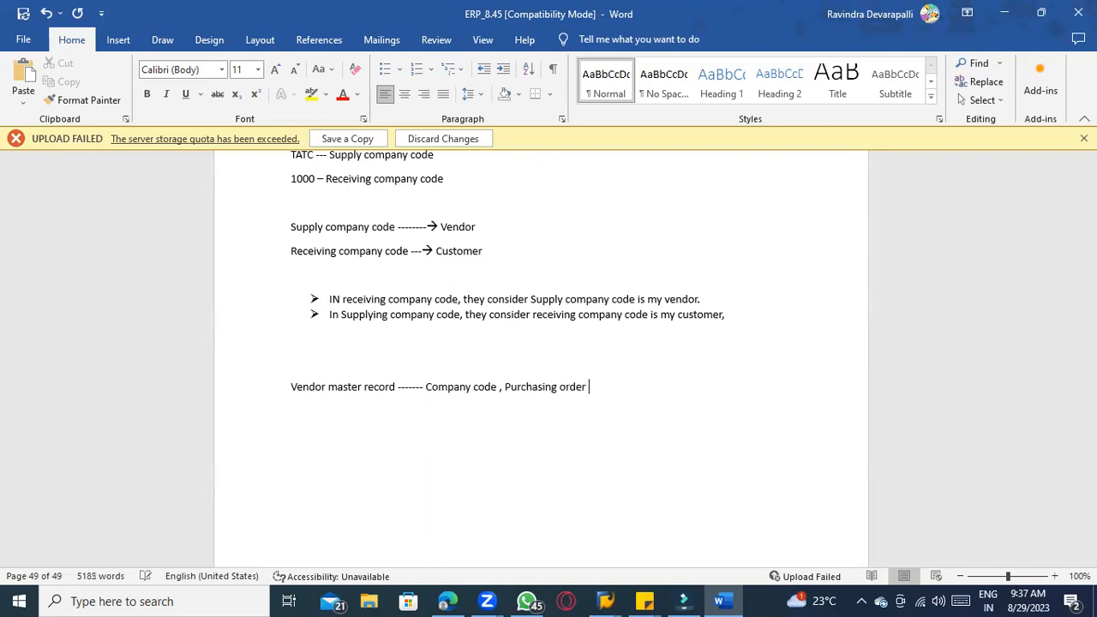
key(BackSpace)
key(BackSpace)
key(BackSpace)
key(BackSpace)
text(g)
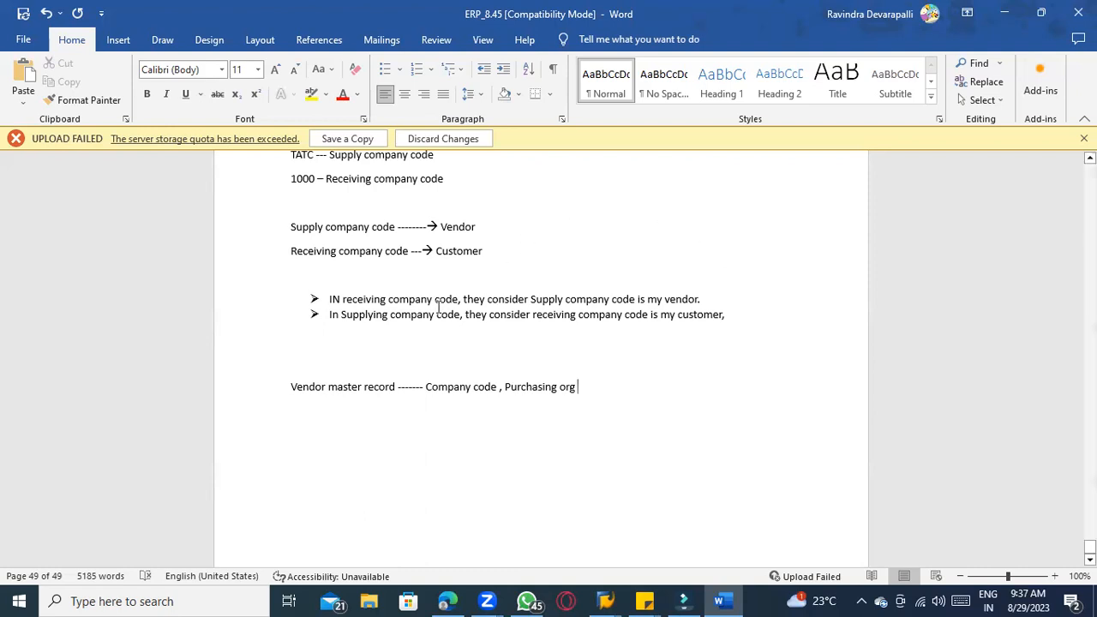
- Insert "receiving" before both "Company code" and "Purchasing org" in the vendor master record line
drag(330, 299, 459, 300)
click(485, 388)
click(426, 386)
text(receivin)
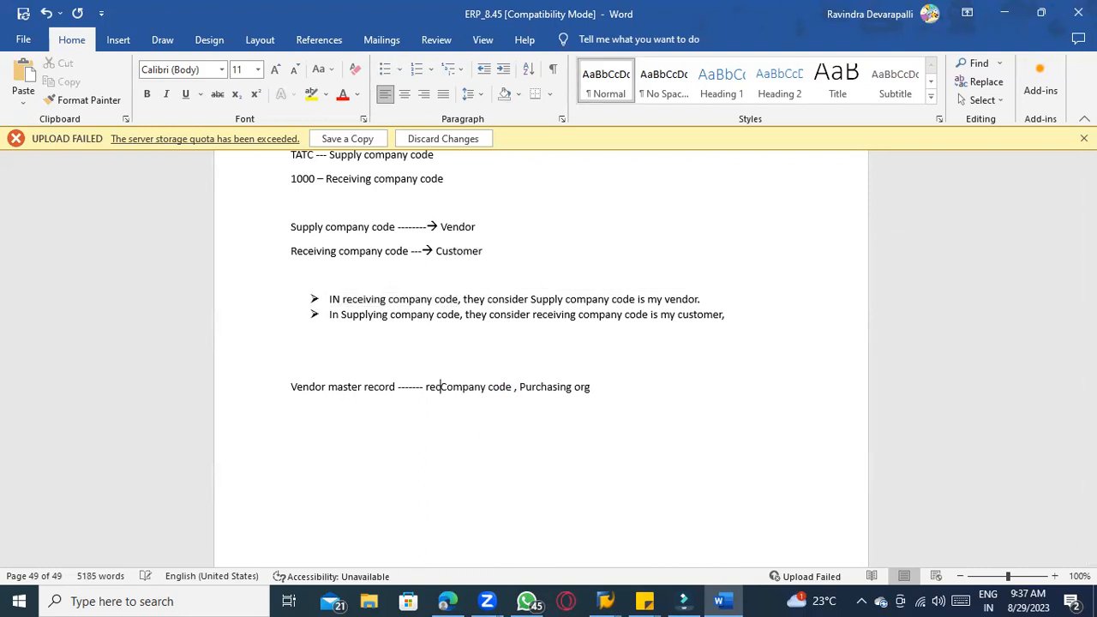
text(g)
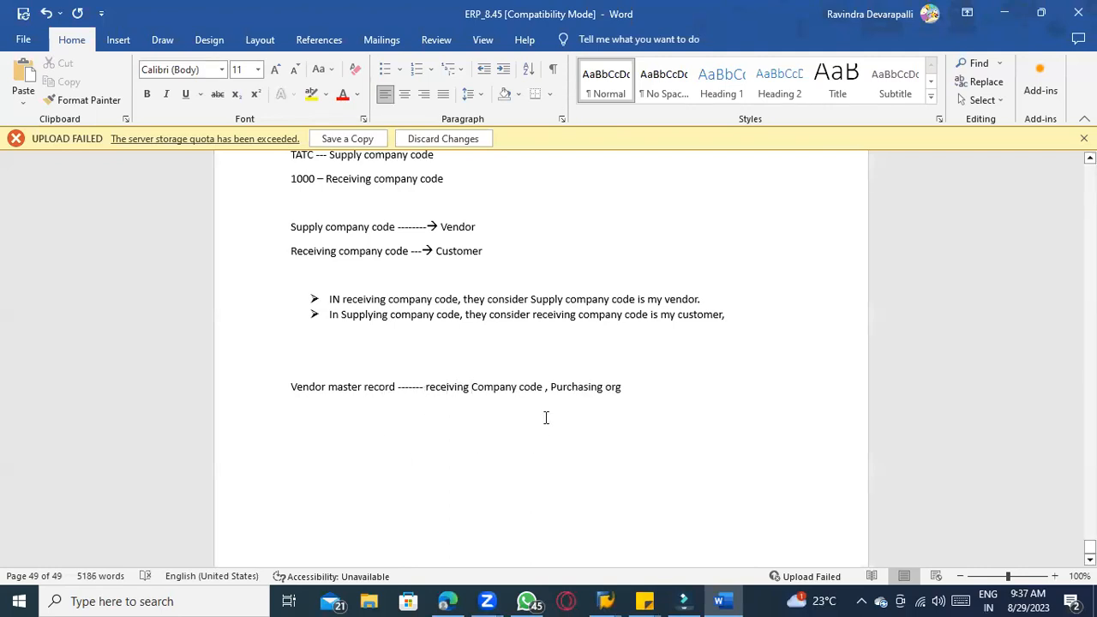
click(550, 387)
text(receiving purch)
key(BackSpace)
key(BackSpace)
key(BackSpace)
key(BackSpace)
key(BackSpace)
- Add the line "Customer master record ---- supplying company code" under the vendor master record line
click(665, 389)
key(Return)
text(C)
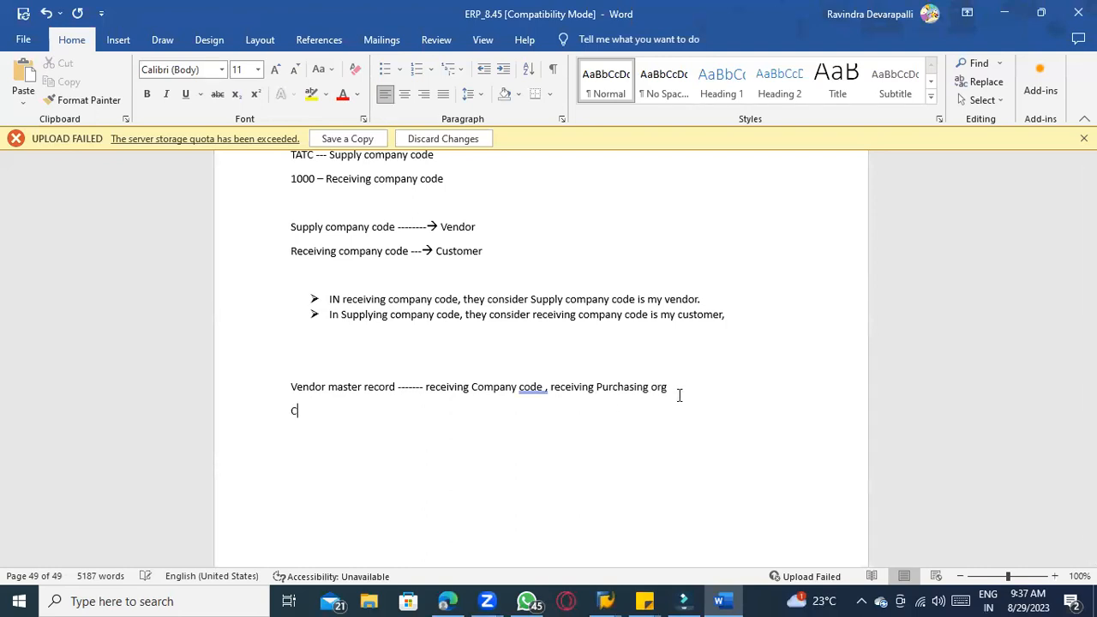
text(ustomer master record ---)
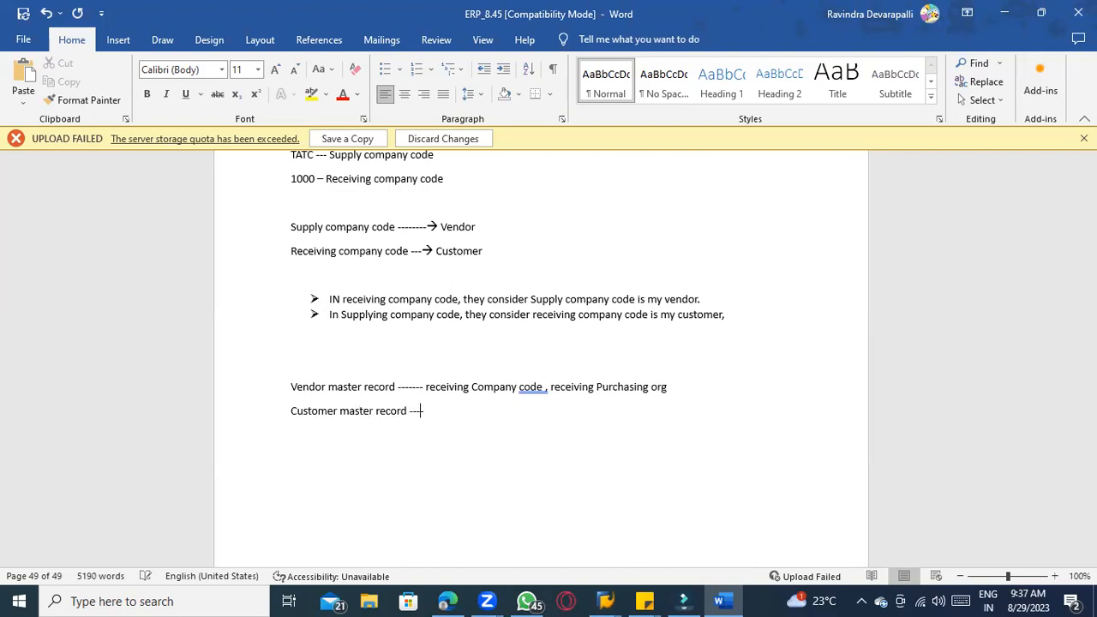
text(- supplying company code )
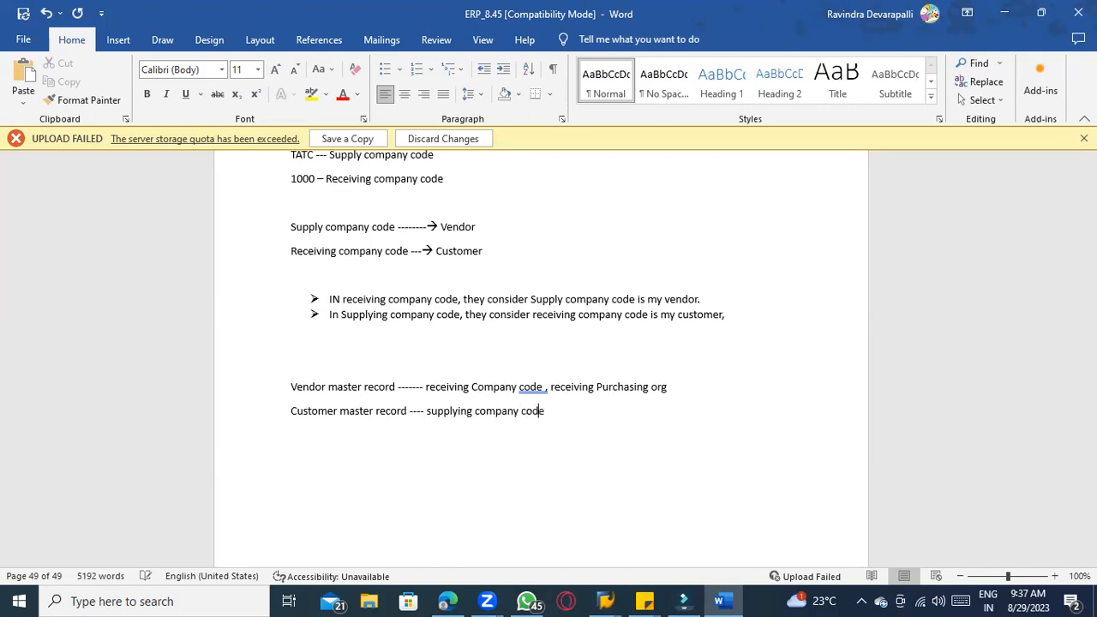
- Append ", supplying sales org, dist channel , division" to the customer master record line
text(, supply)
text(ing)
text( slae)
key(BackSpace)
key(BackSpace)
key(BackSpace)
text(ales )
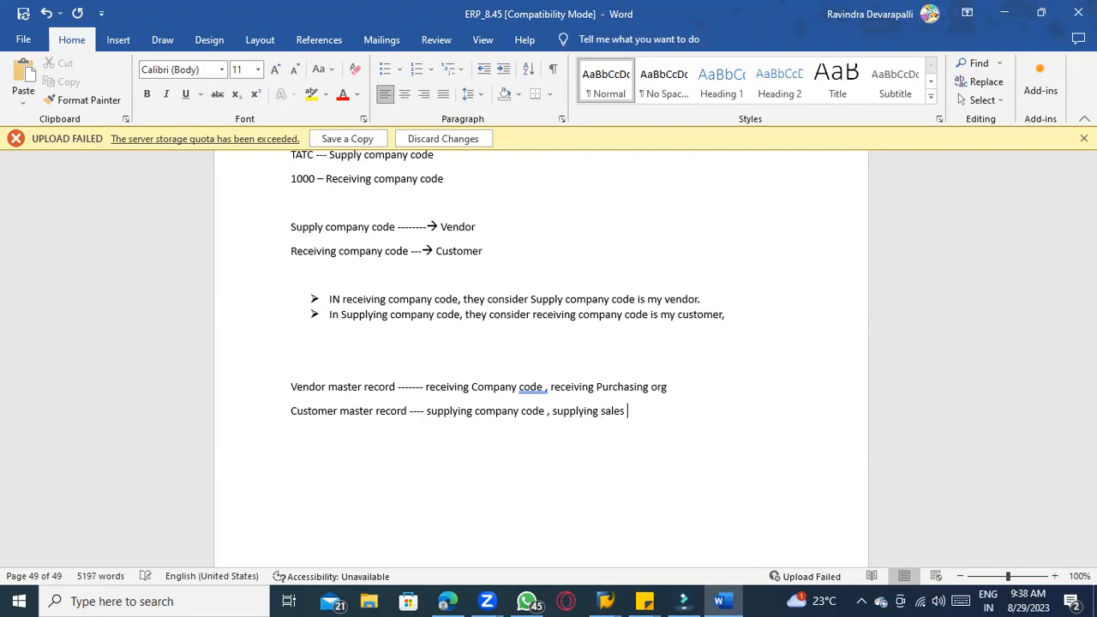
text(org, dist)
text( chanel)
key(BackSpace)
key(BackSpace)
key(BackSpace)
text(nel)
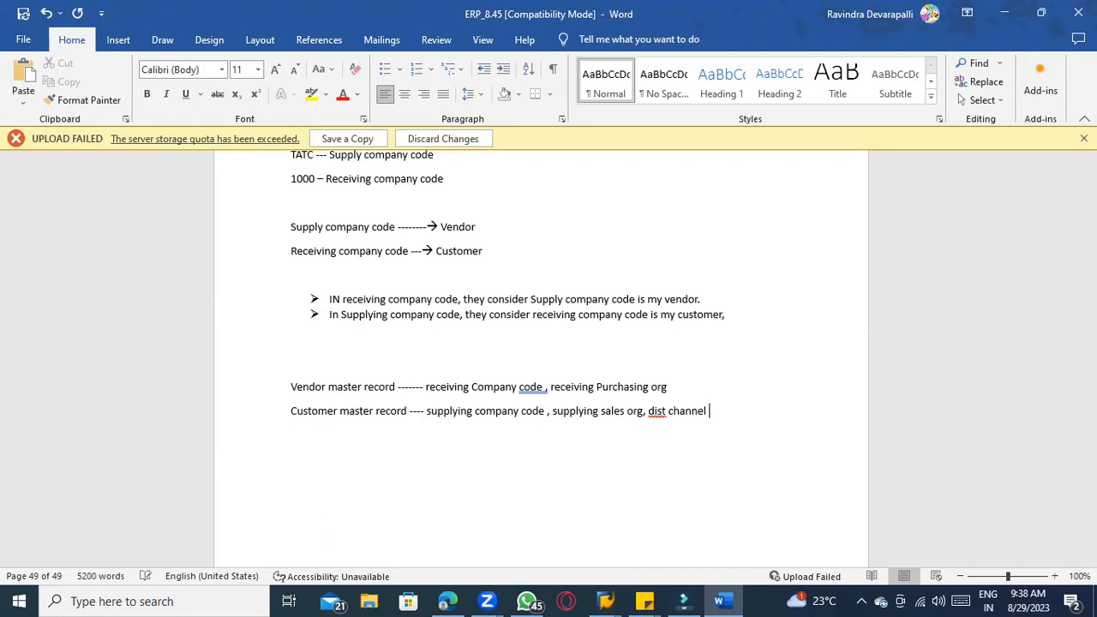
text( , division)
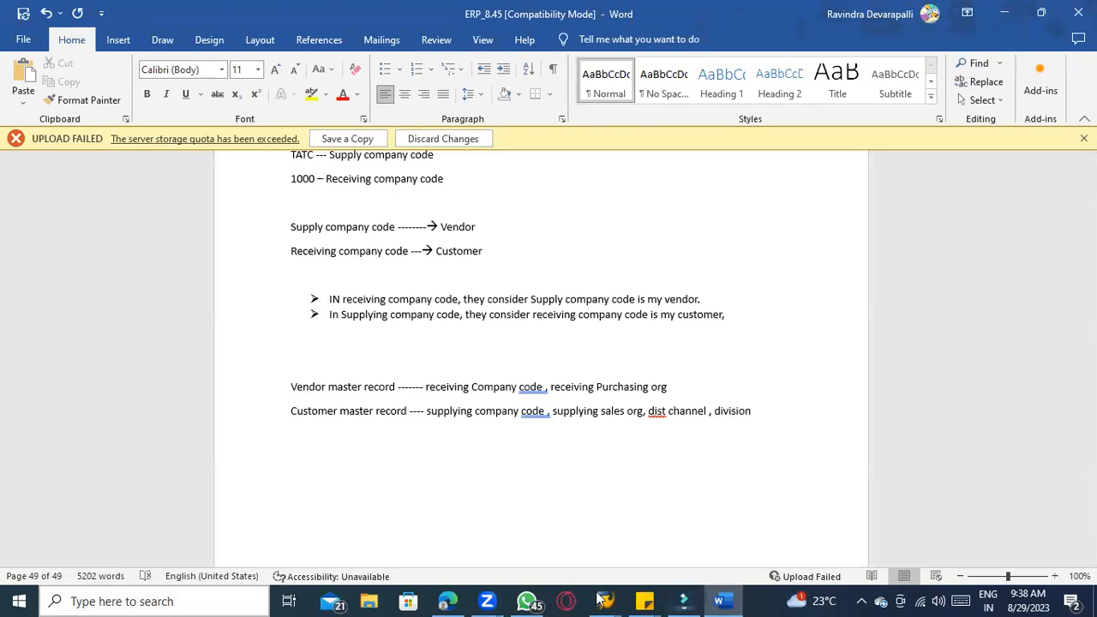
- Switch to SAP, leave the stock in transit list and open the vendor creation transaction XK01
mouse_move(605, 600)
click(386, 533)
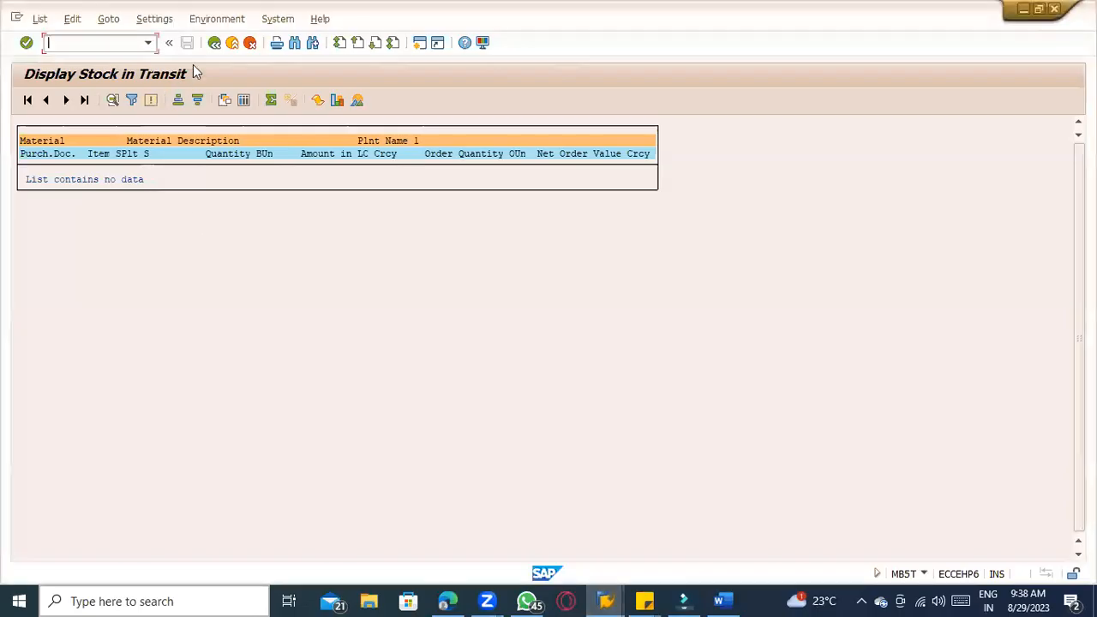
text(/n)
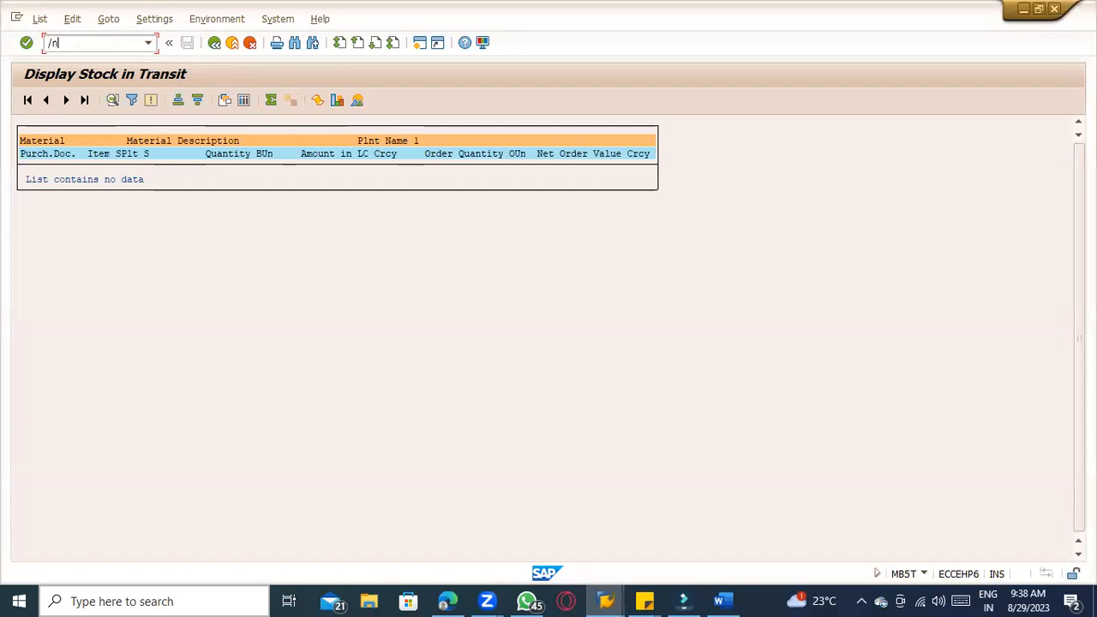
text(k01)
key(Return)
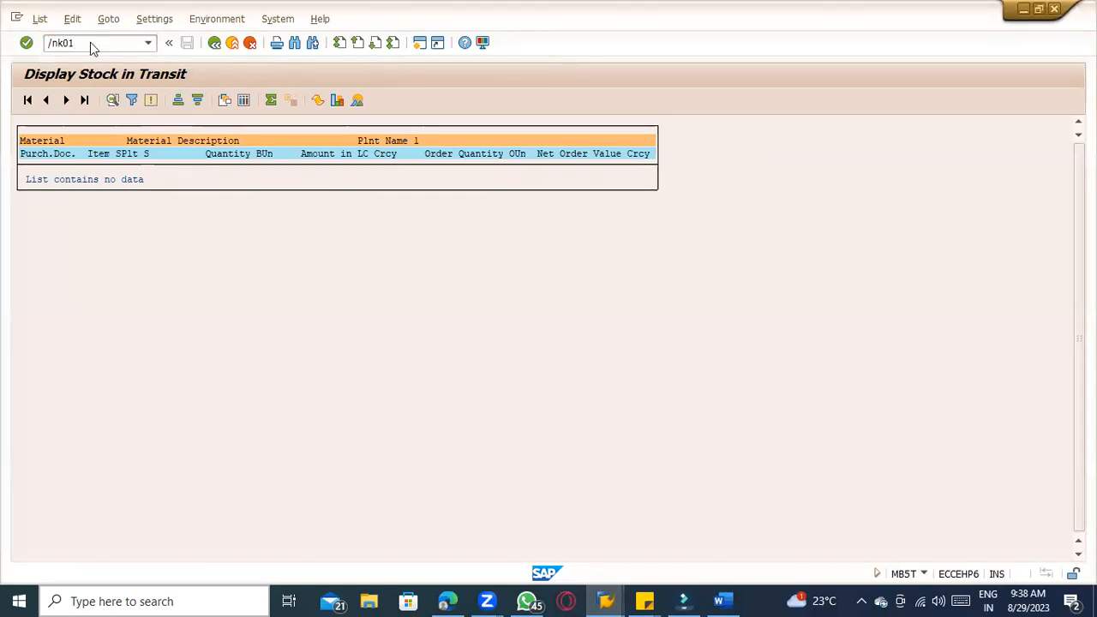
text(xk01)
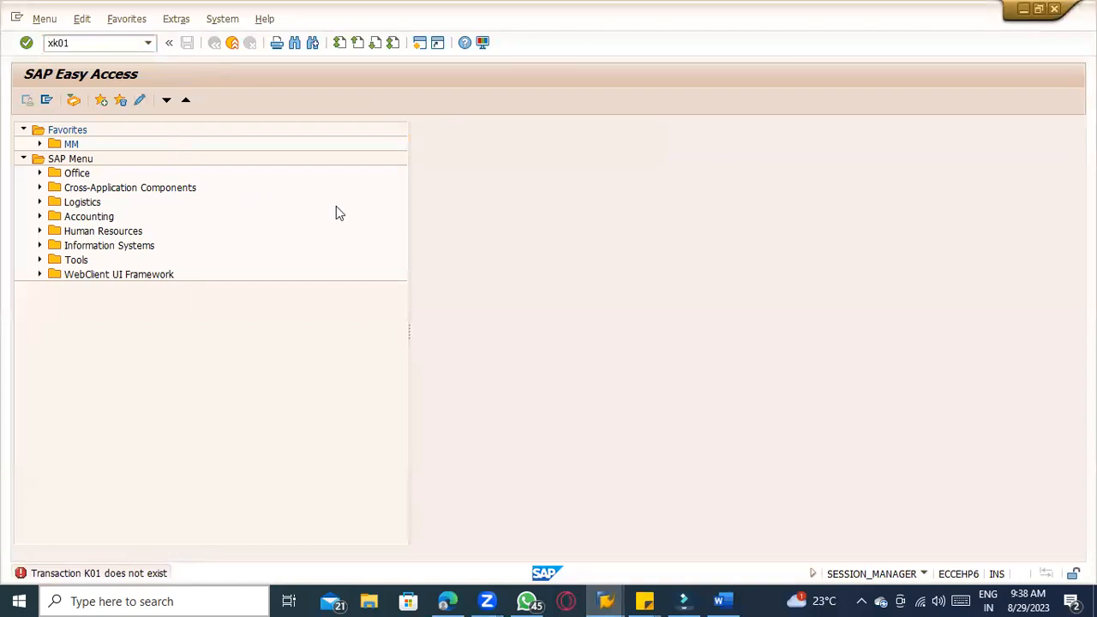
key(Return)
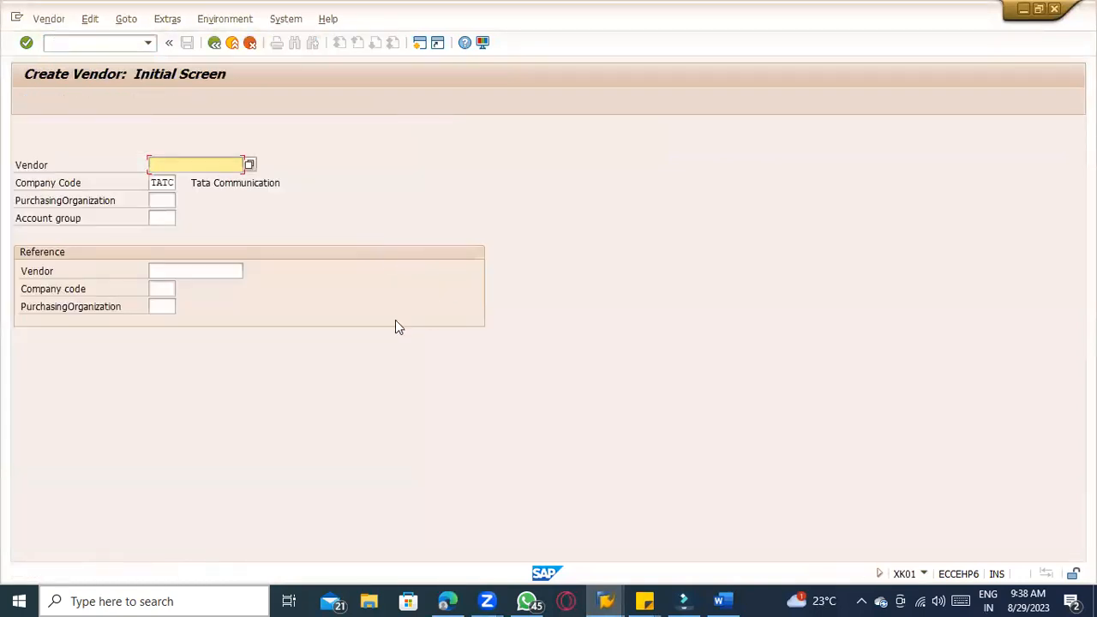
- Check the vendor master record line in the notes and set the new vendor's company code and purchasing organization to 1000
key(alt+Tab)
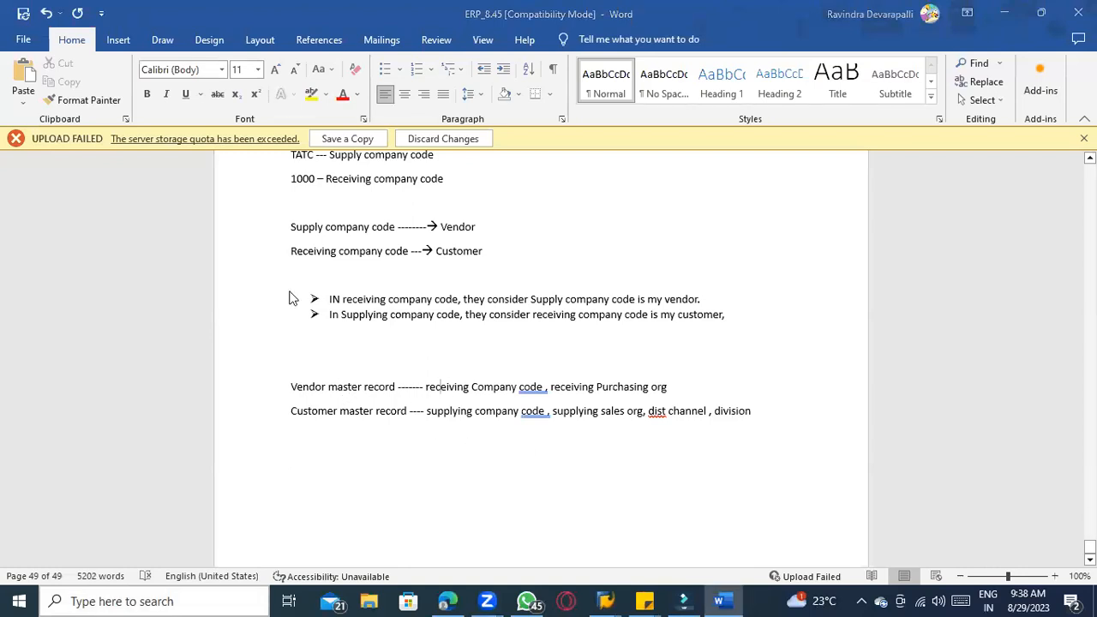
key(alt+Tab)
text(1000)
key(Tab)
text(1000)
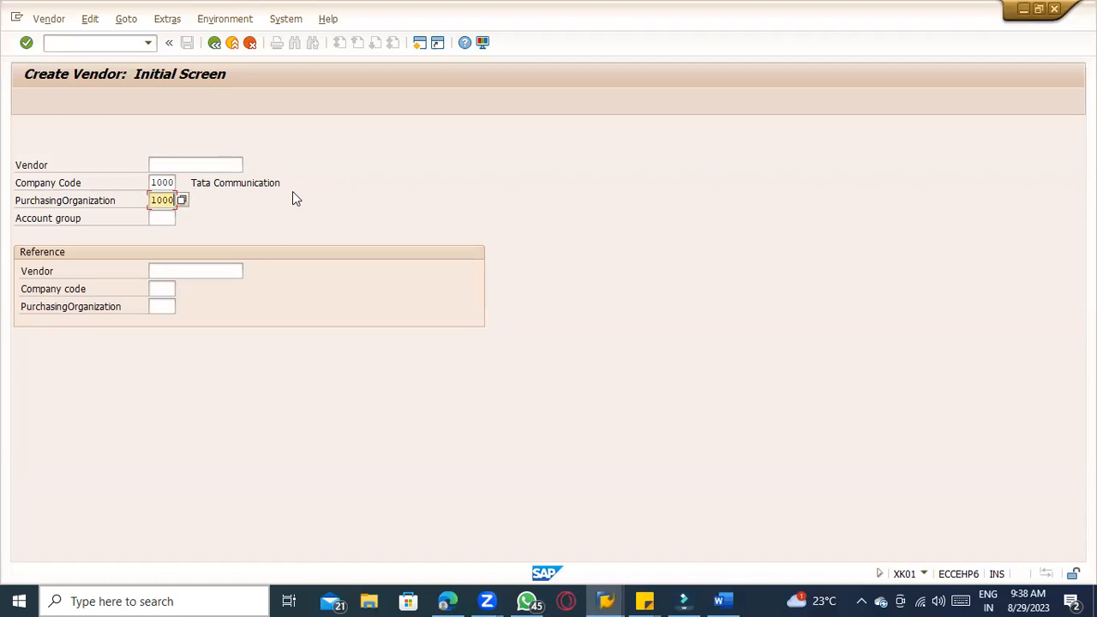
- Look through the available vendor account groups and assign account group 0001 (Vendors) to the new vendor
click(156, 220)
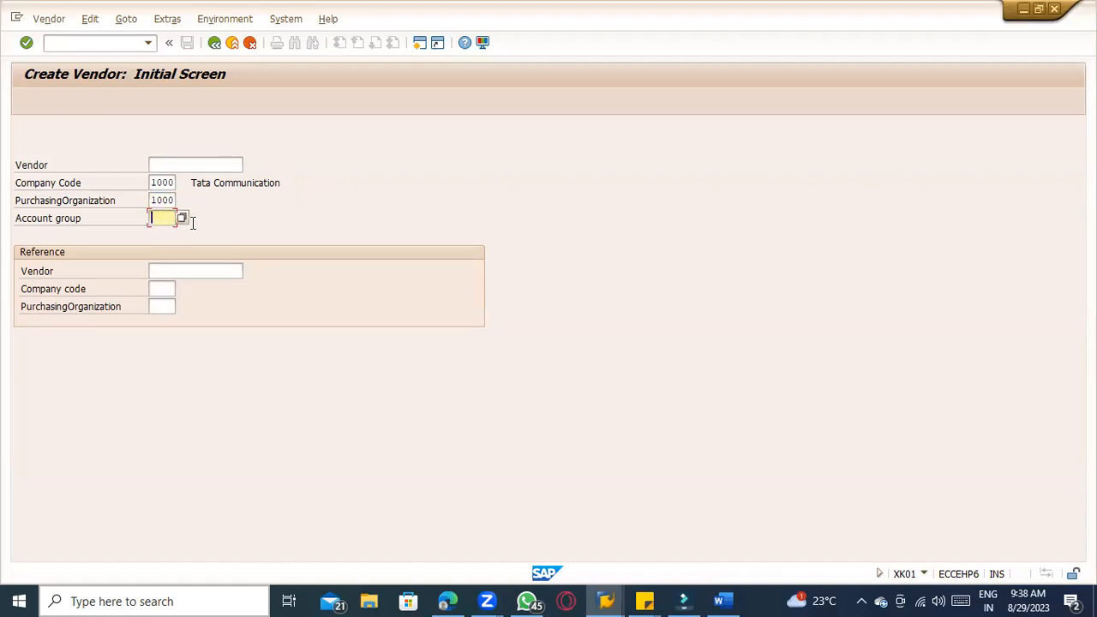
click(182, 219)
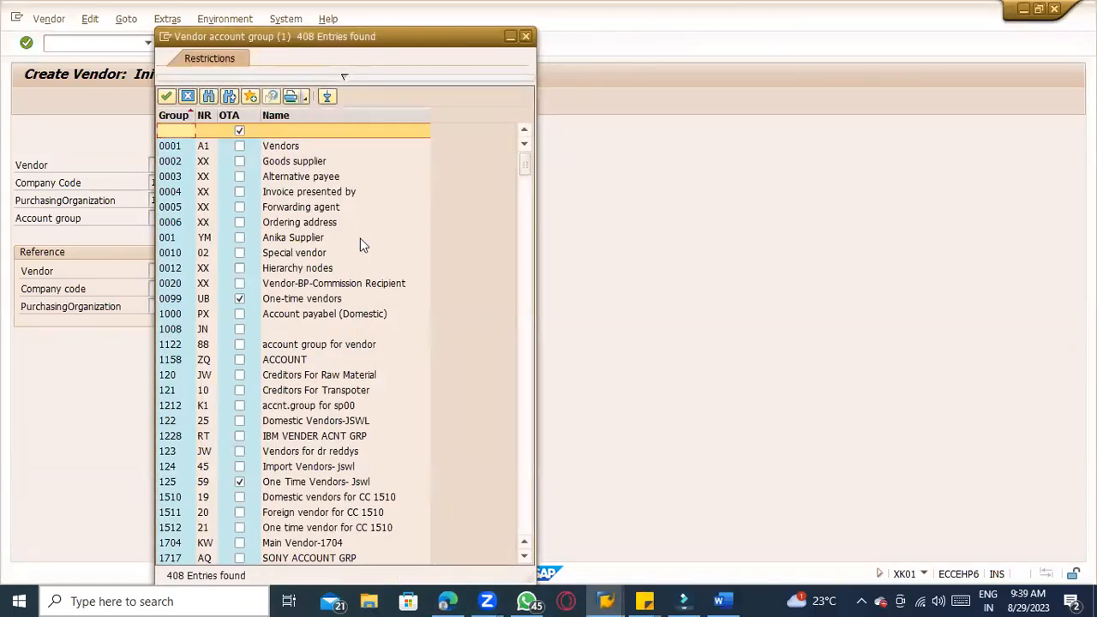
scroll(359, 241, down, 5)
scroll(359, 268, up, 5)
click(314, 224)
click(313, 241)
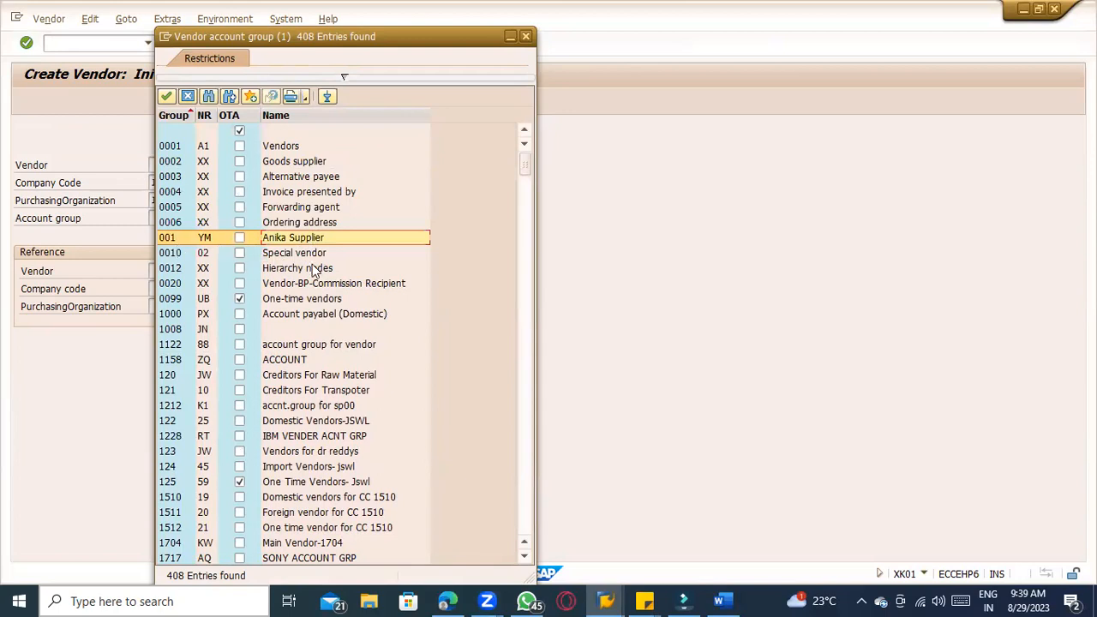
scroll(326, 272, down, 3)
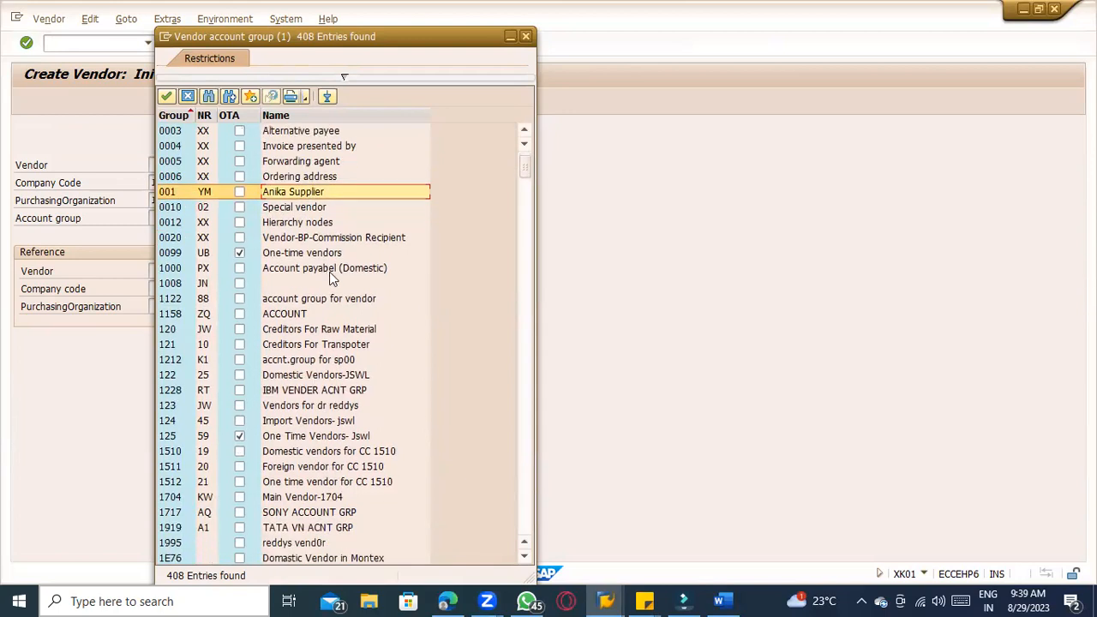
scroll(334, 279, down, 2)
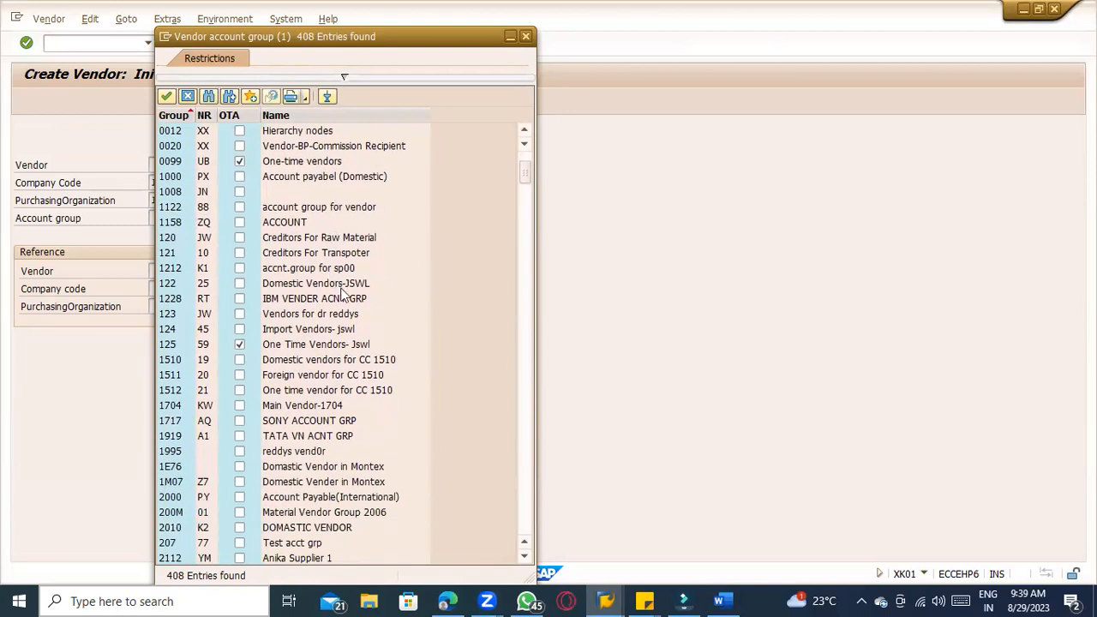
scroll(363, 303, down, 9)
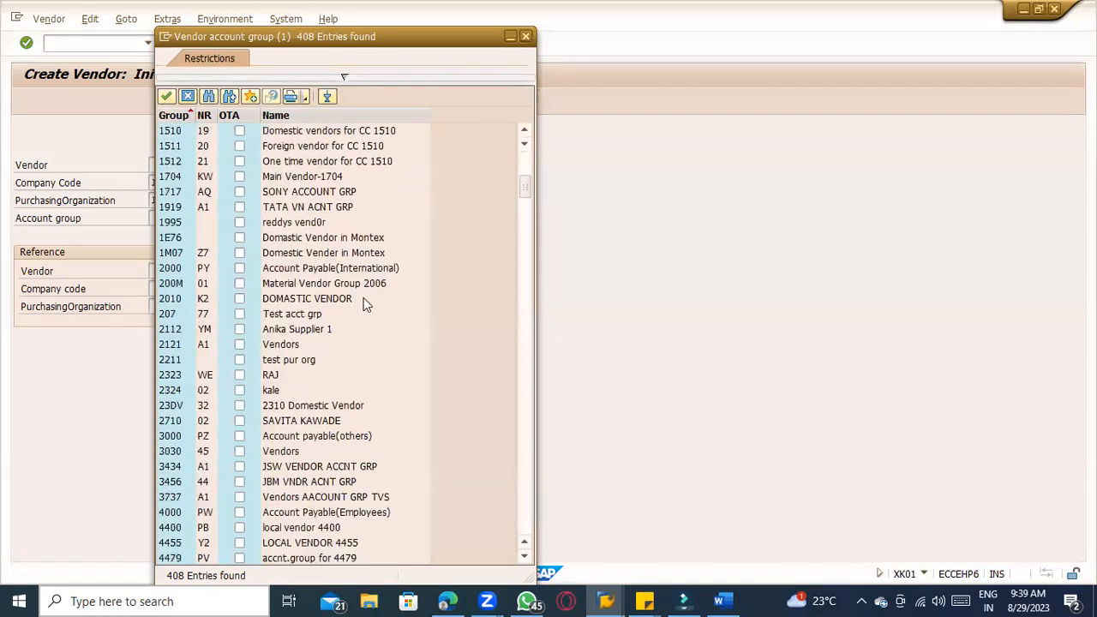
scroll(364, 301, down, 8)
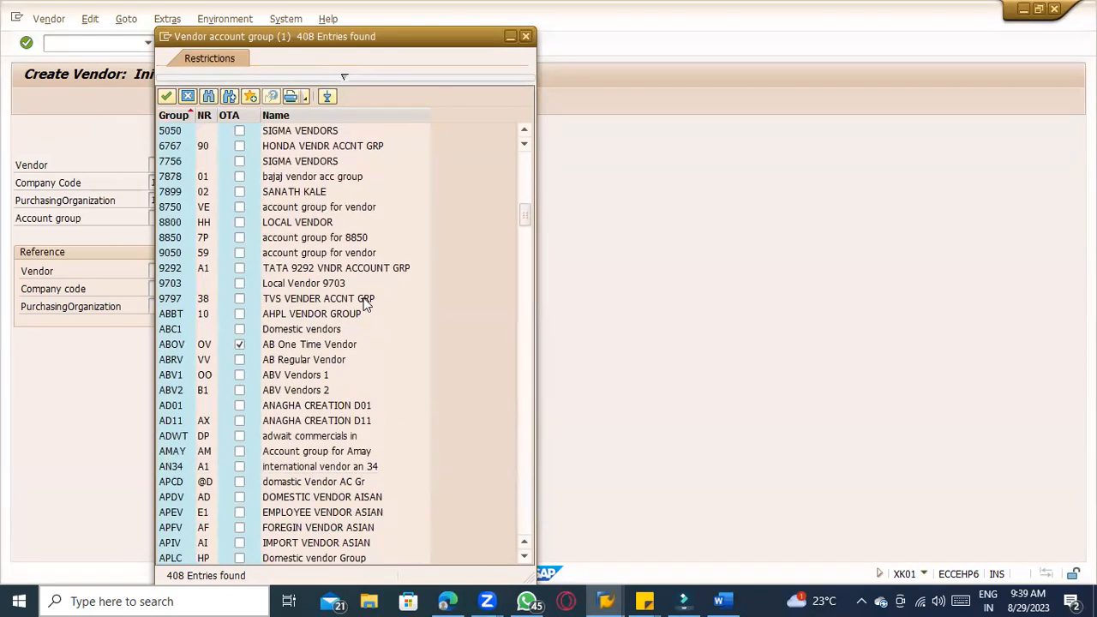
scroll(363, 303, down, 20)
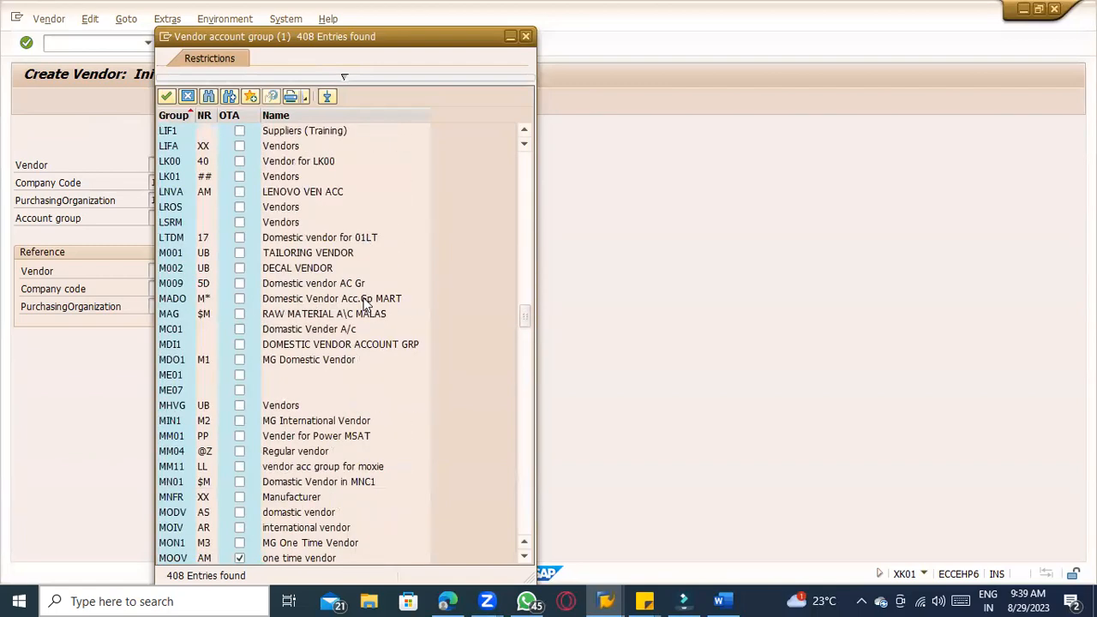
scroll(363, 303, up, 11)
scroll(366, 311, down, 14)
scroll(368, 325, down, 18)
scroll(370, 339, down, 20)
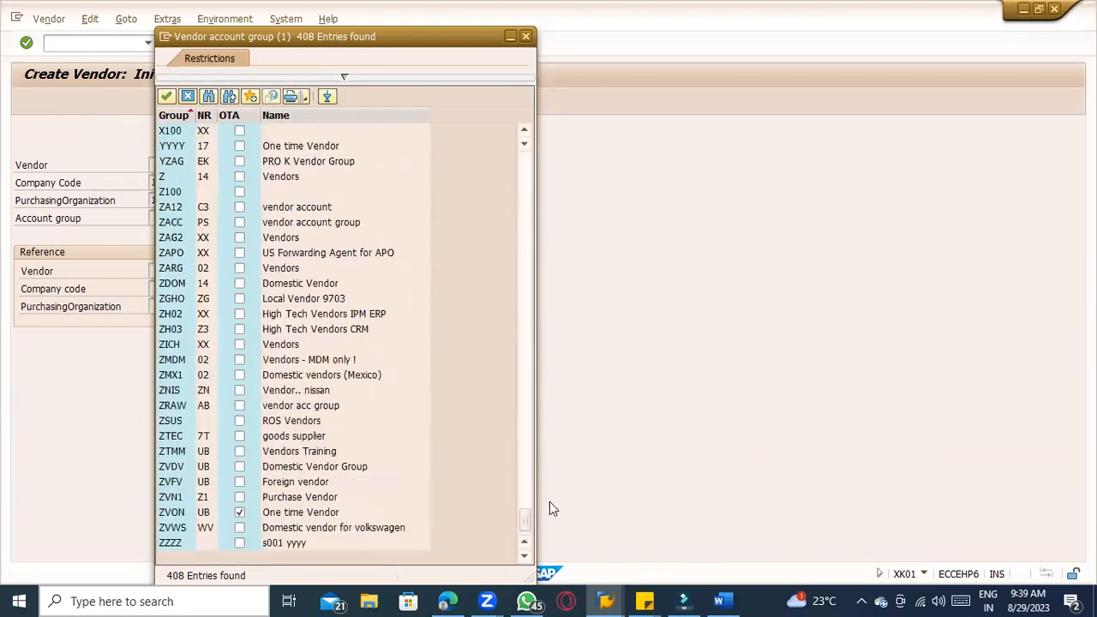
drag(524, 520, 481, 85)
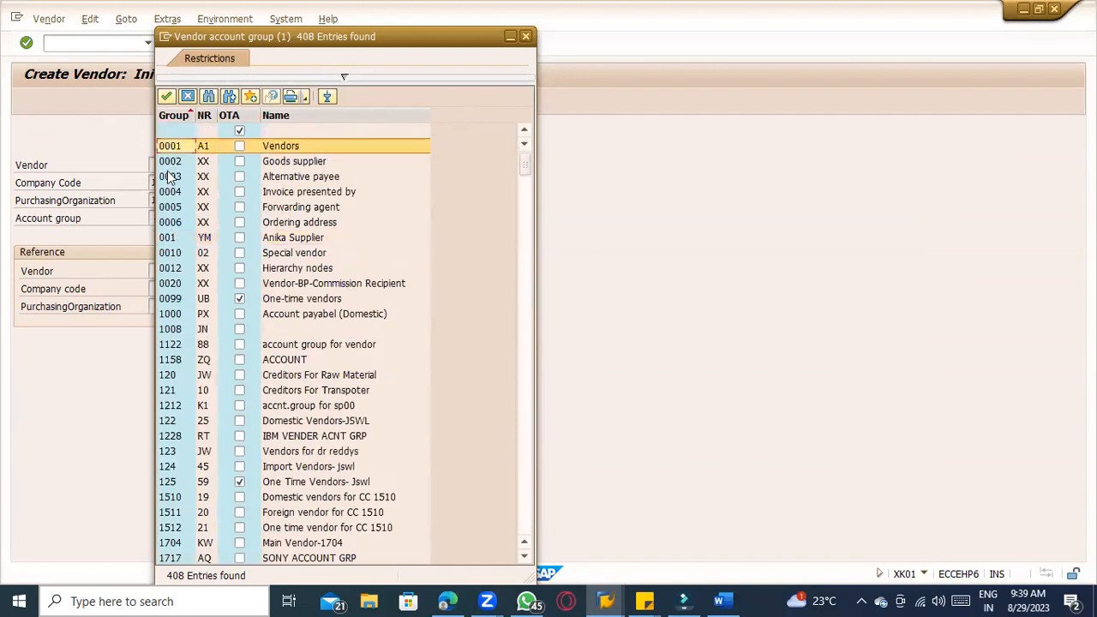
double_click(176, 146)
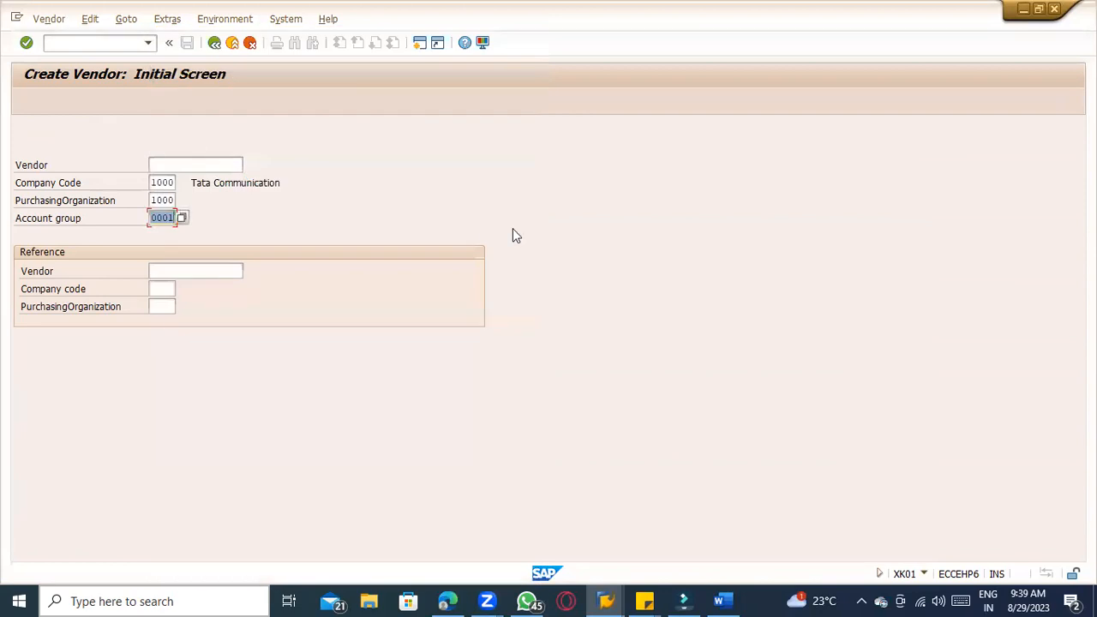
- Try to create the vendor under the number TACM after checking the notes
click(208, 165)
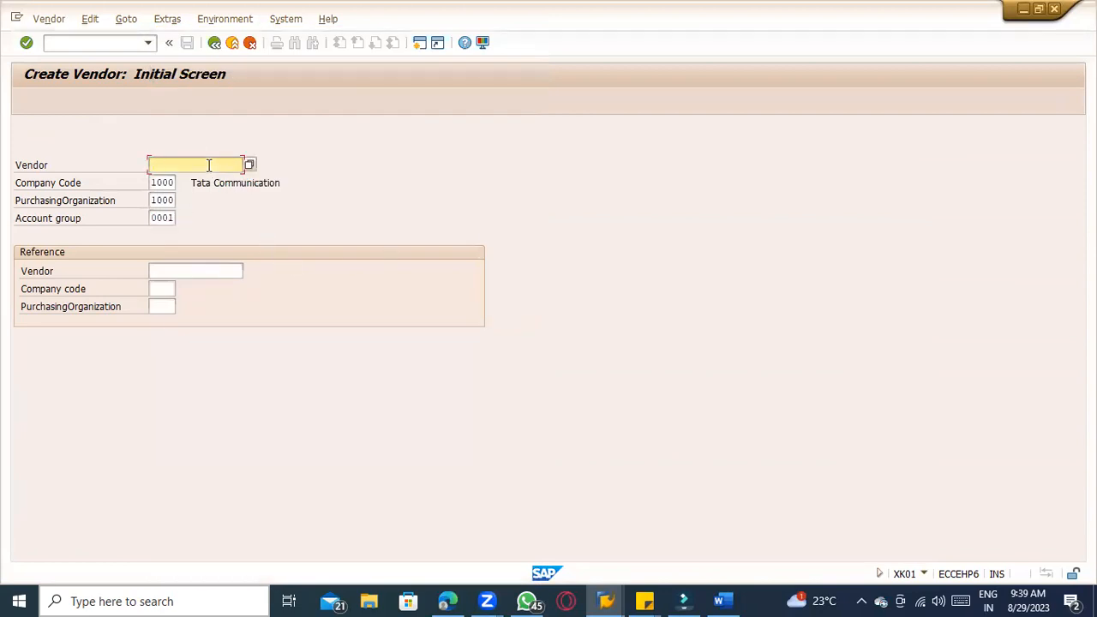
key(alt+Tab)
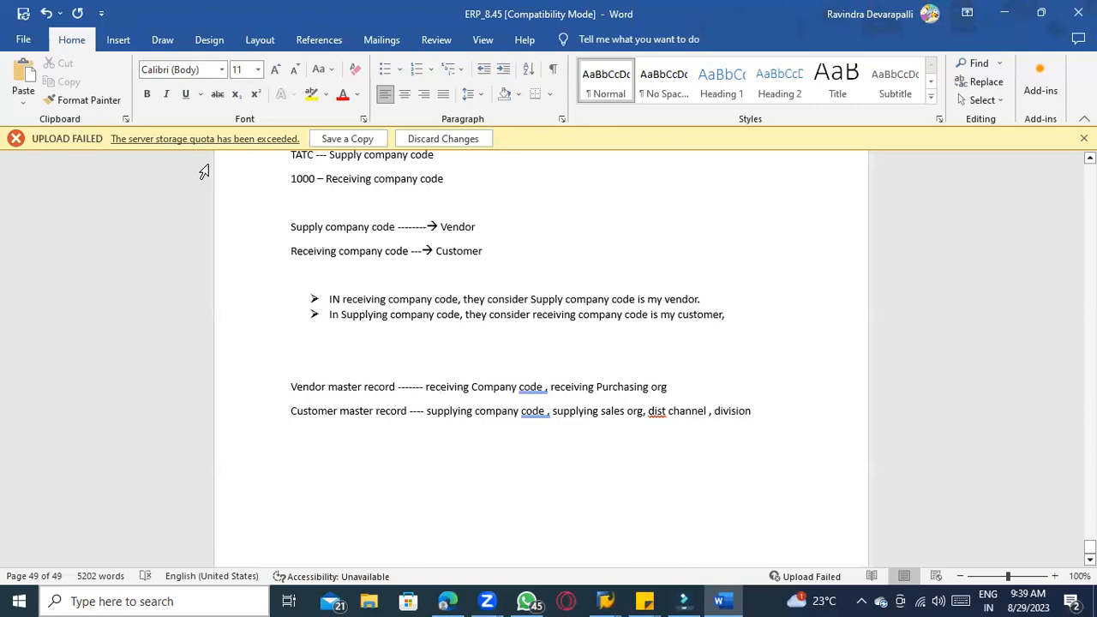
key(alt+Tab)
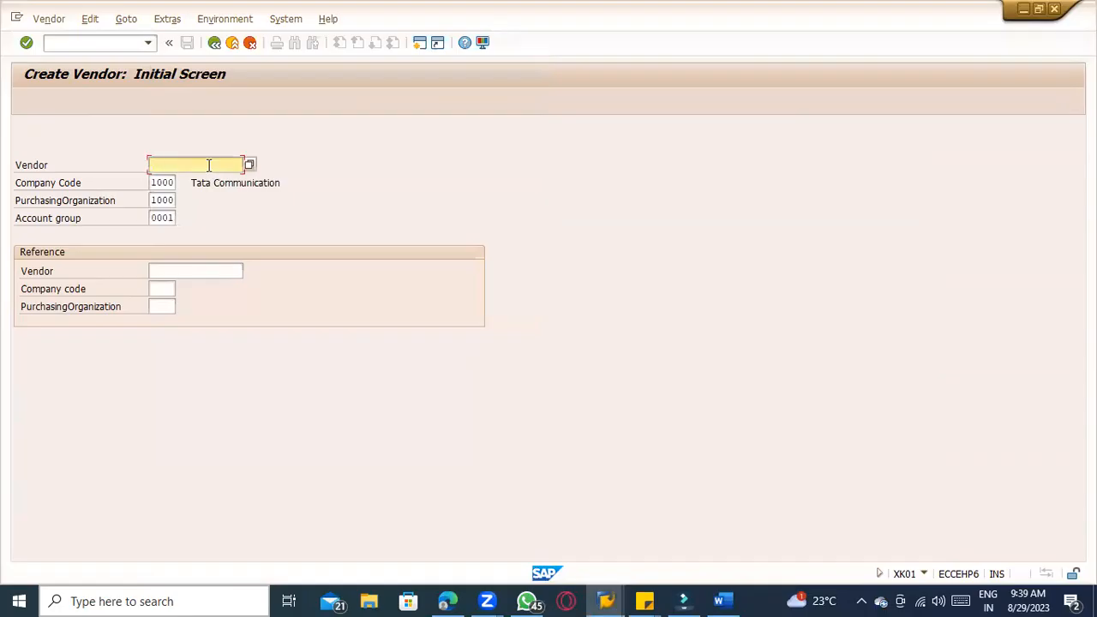
text(TACM)
drag(211, 163, 86, 164)
click(198, 165)
key(Return)
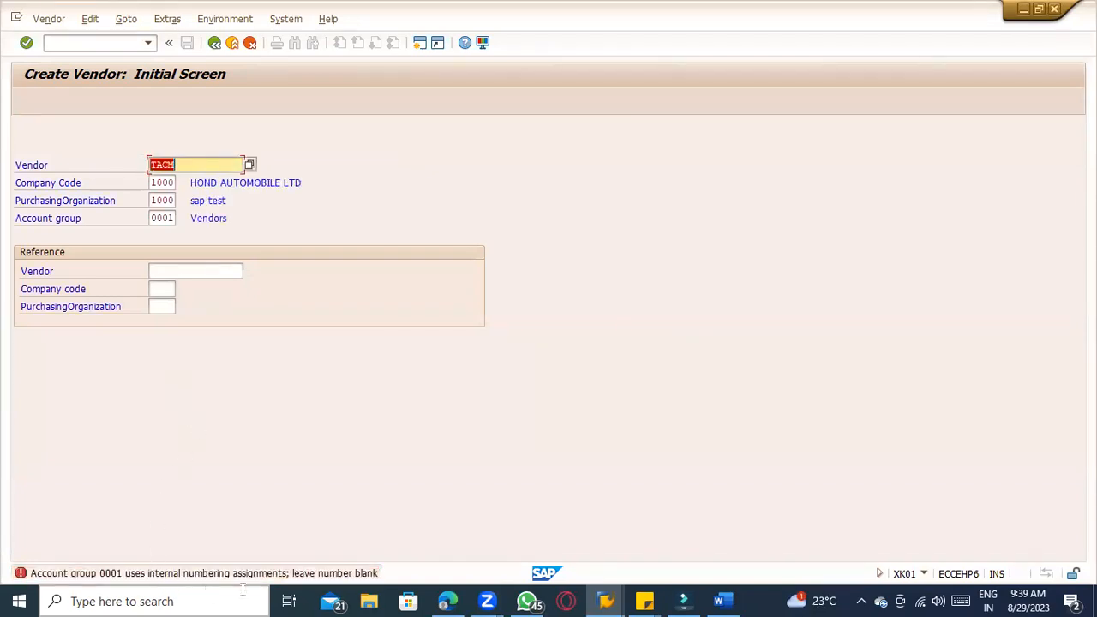
- Clear the vendor number and continue to the vendor's address data
click(185, 164)
key(BackSpace)
key(BackSpace)
key(BackSpace)
key(BackSpace)
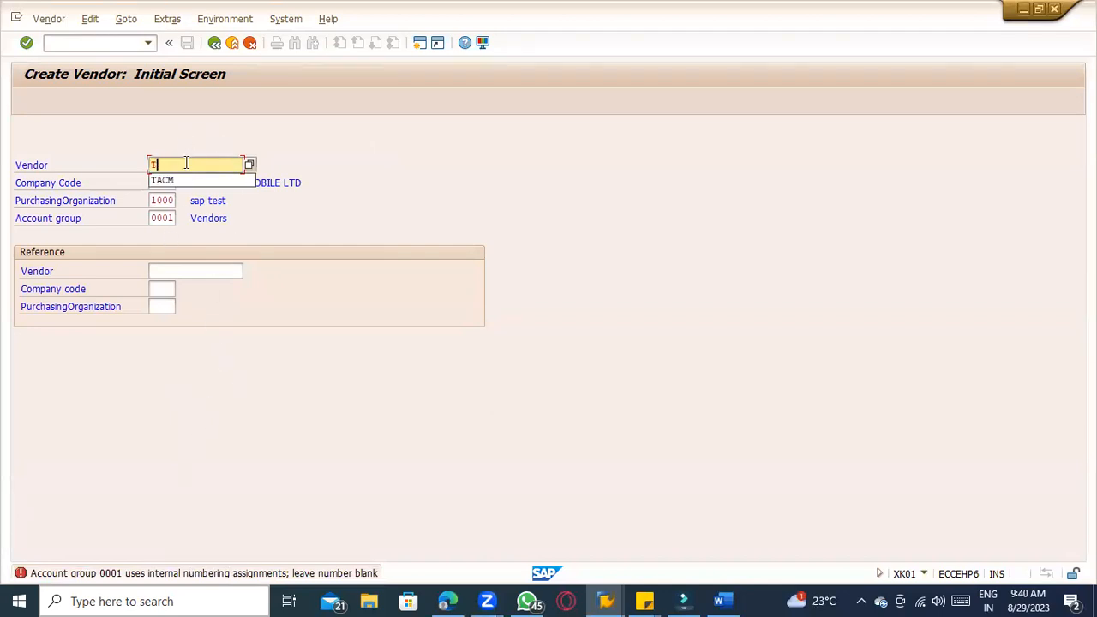
key(Return)
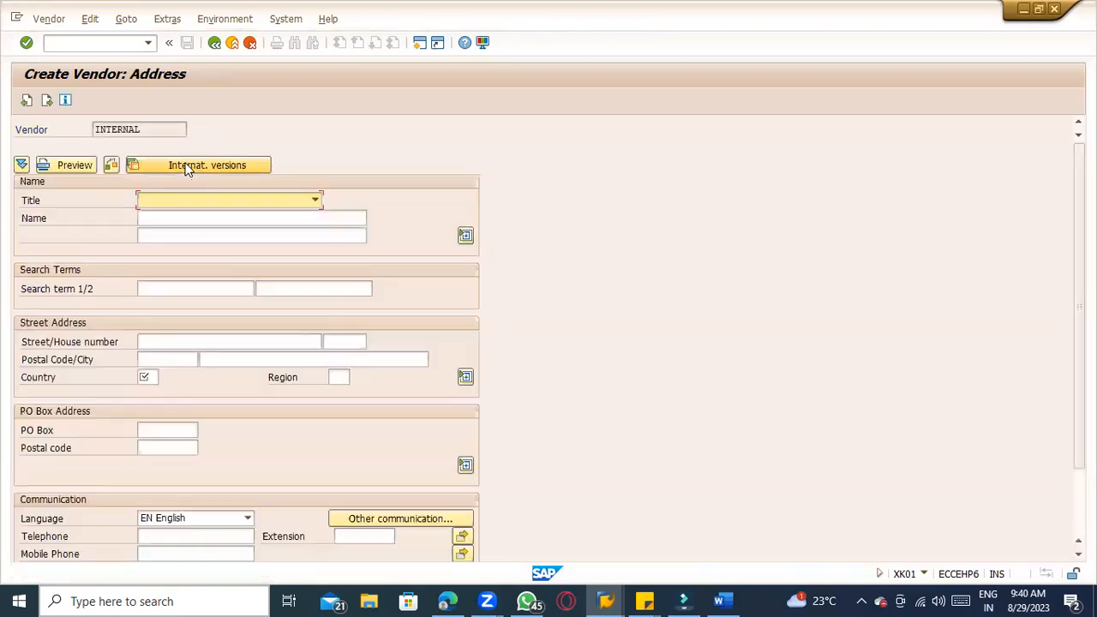
- Enter "TACM SUpplier" as the vendor's name and TACM as the first search term
click(213, 218)
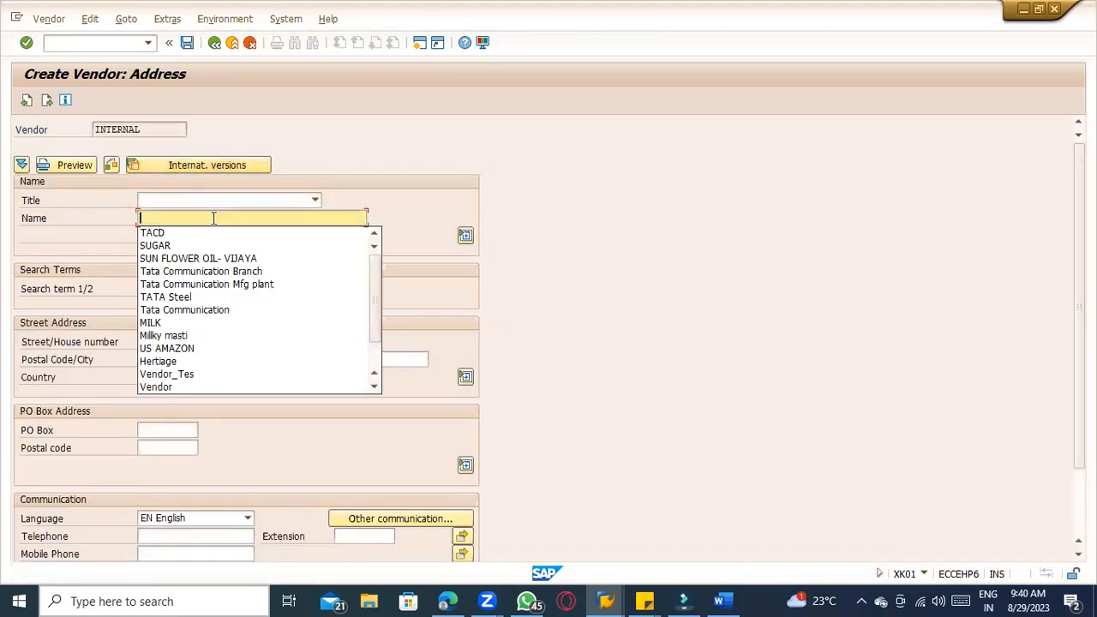
text(TACM SUpplier)
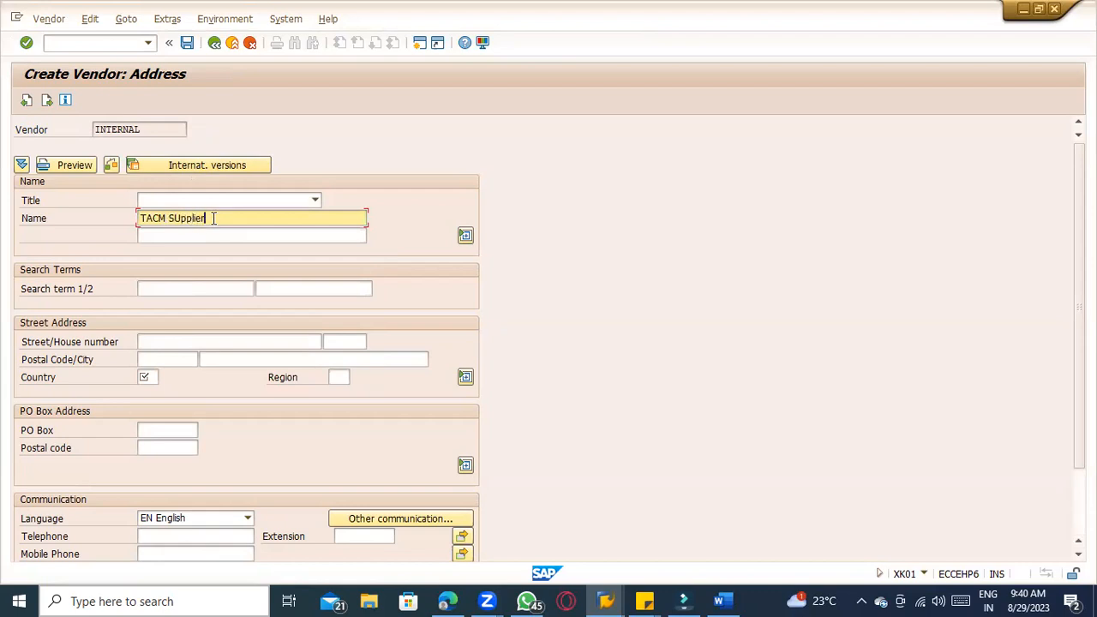
click(198, 286)
text(TACM)
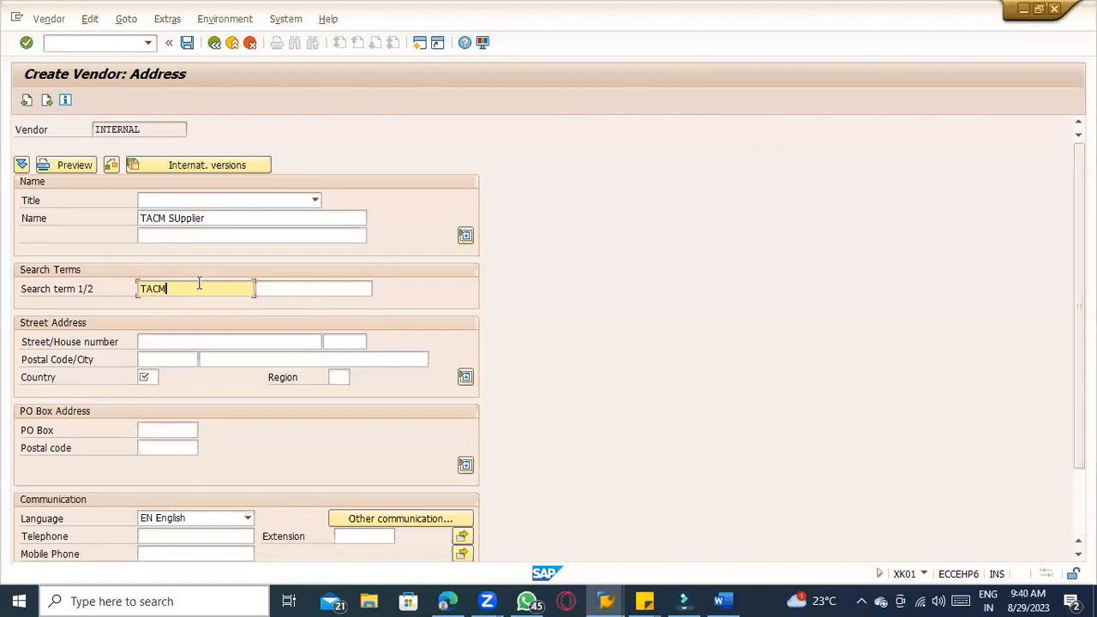
- Set the vendor's country to IN and proceed to the control data
key(Tab)
key(Tab)
key(Tab)
key(Tab)
key(Tab)
key(Tab)
text(IN)
key(Return)
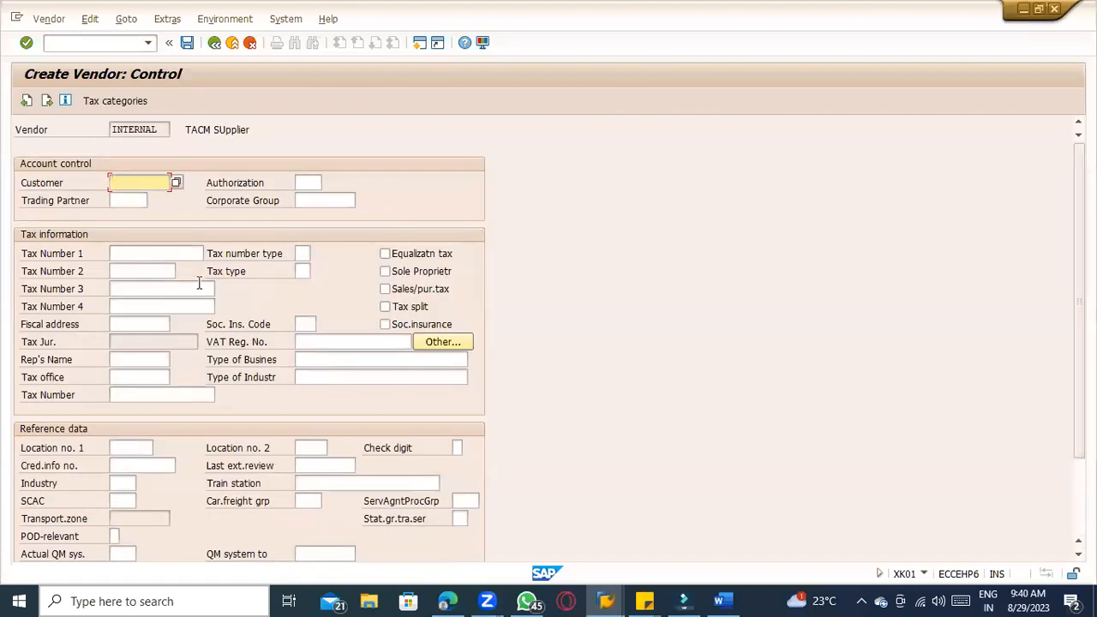
- Pass through the control and bank data, enter reconciliation account 161000, and continue to the correspondence data
key(Return)
key(Return)
key(Return)
text(1)
key(Down)
key(Return)
key(Return)
key(Down)
key(Return)
key(Return)
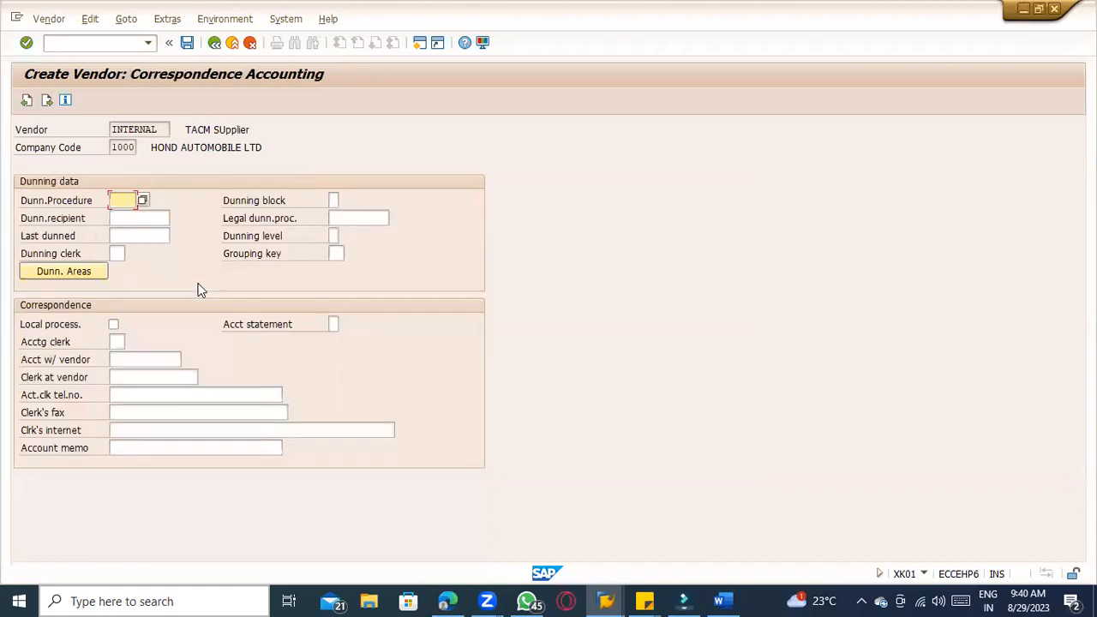
- Go back to the accounting information, re-enter the reconciliation account from the suggested entries, and continue to the purchasing data
click(25, 103)
key(F7)
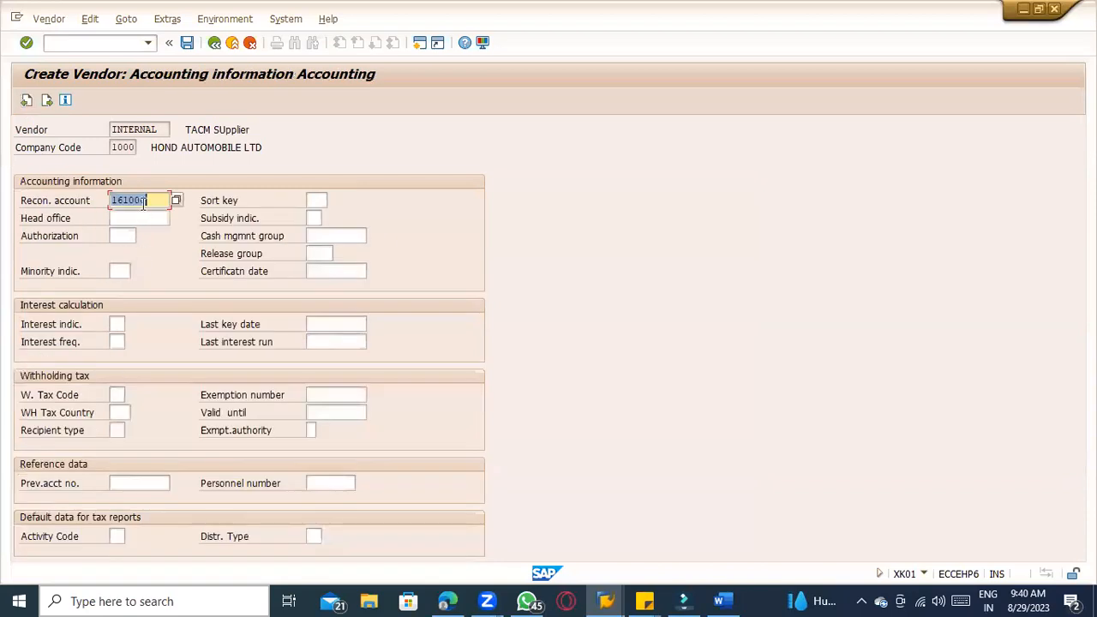
key(BackSpace)
key(BackSpace)
key(Down)
key(Return)
key(Return)
key(Return)
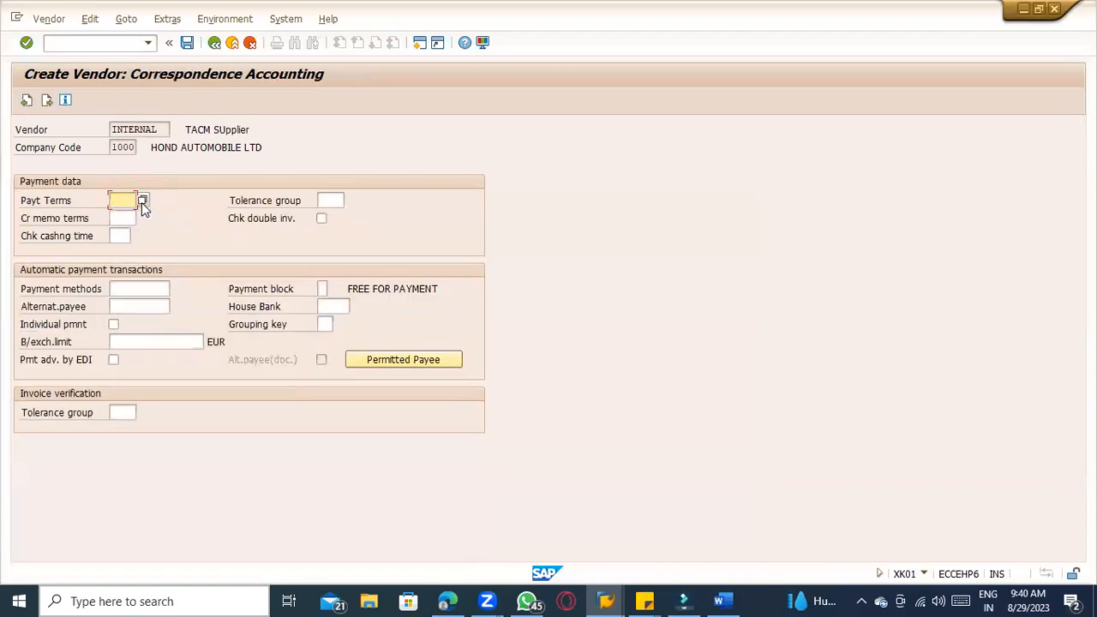
key(Return)
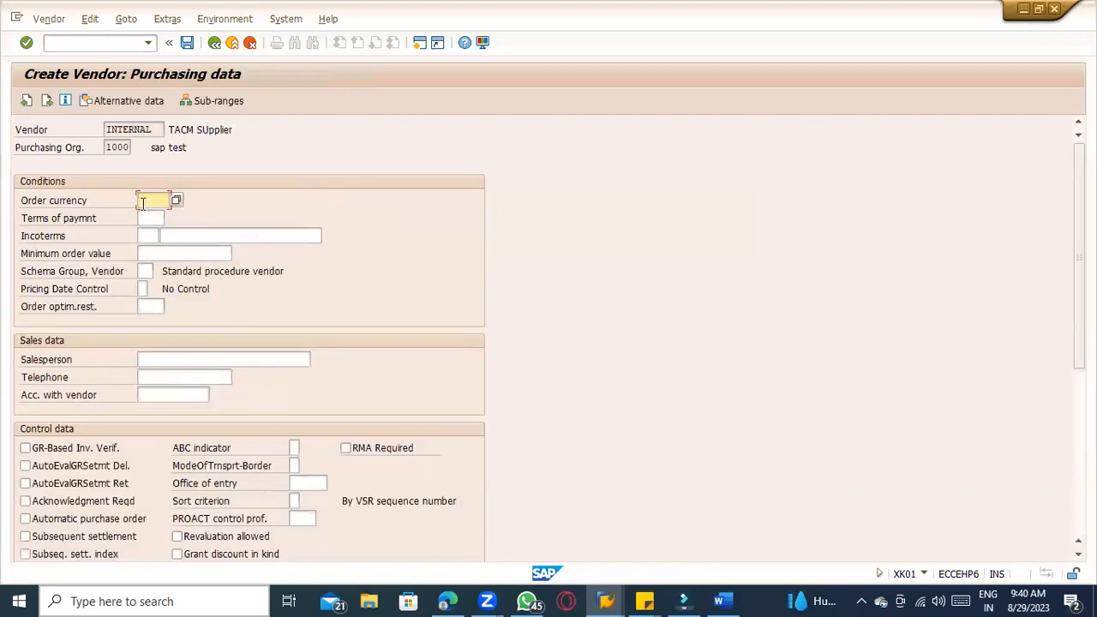
- Set the vendor's order currency to USD in the purchasing conditions
text(EUR)
key(BackSpace)
key(BackSpace)
key(BackSpace)
text(U)
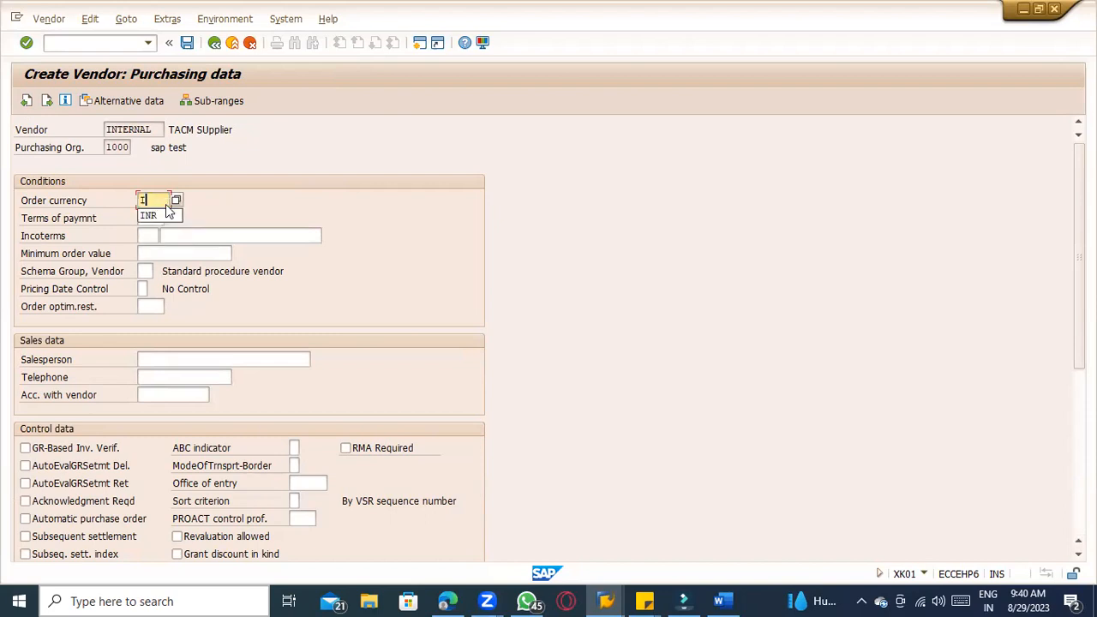
text(SD)
click(146, 232)
click(144, 218)
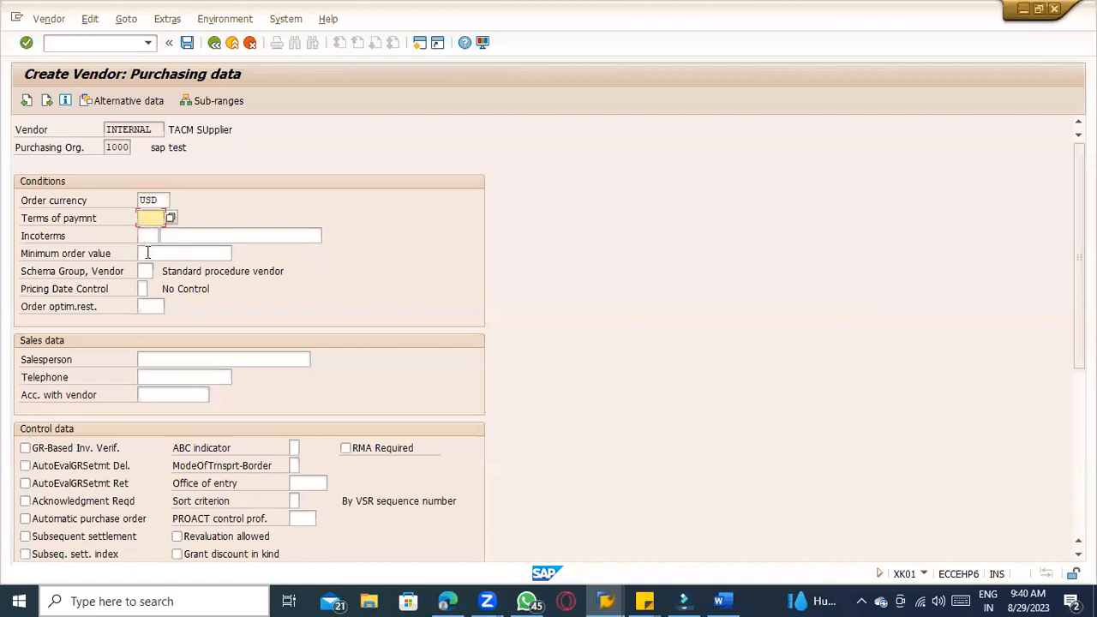
- Browse the available vendor schema groups and keep Standard procedure vendor as the schema group
click(145, 271)
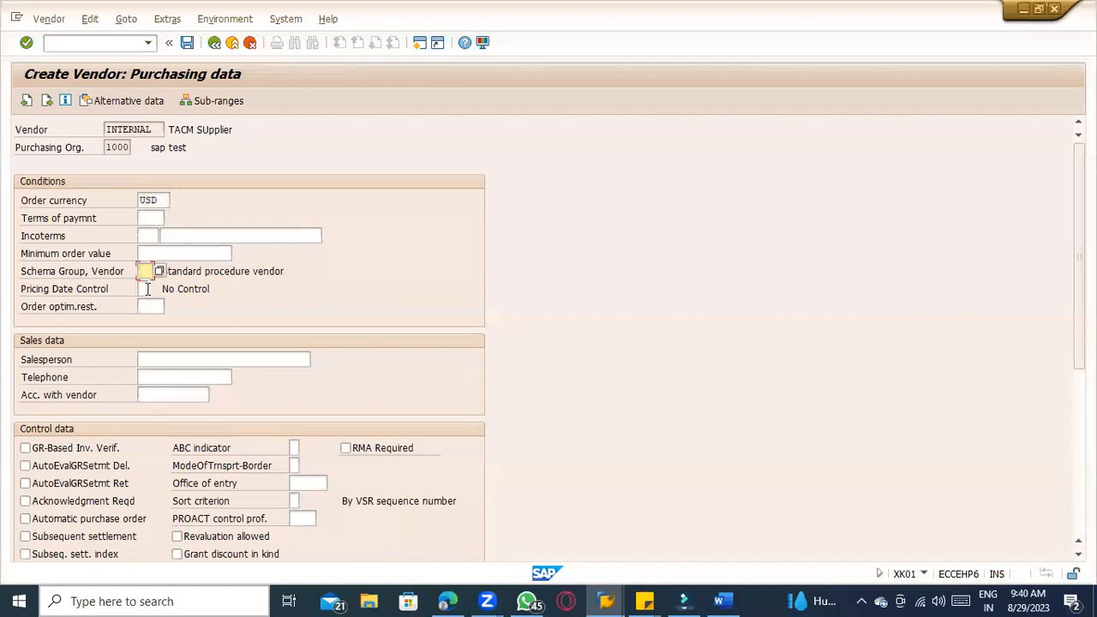
click(161, 271)
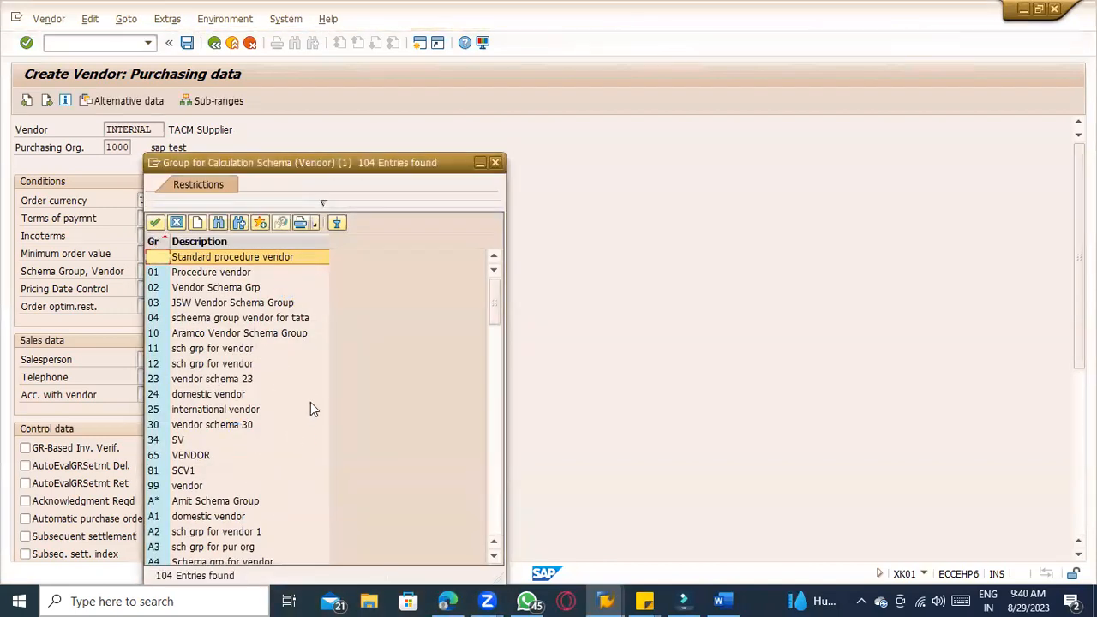
scroll(310, 402, down, 10)
scroll(315, 404, down, 15)
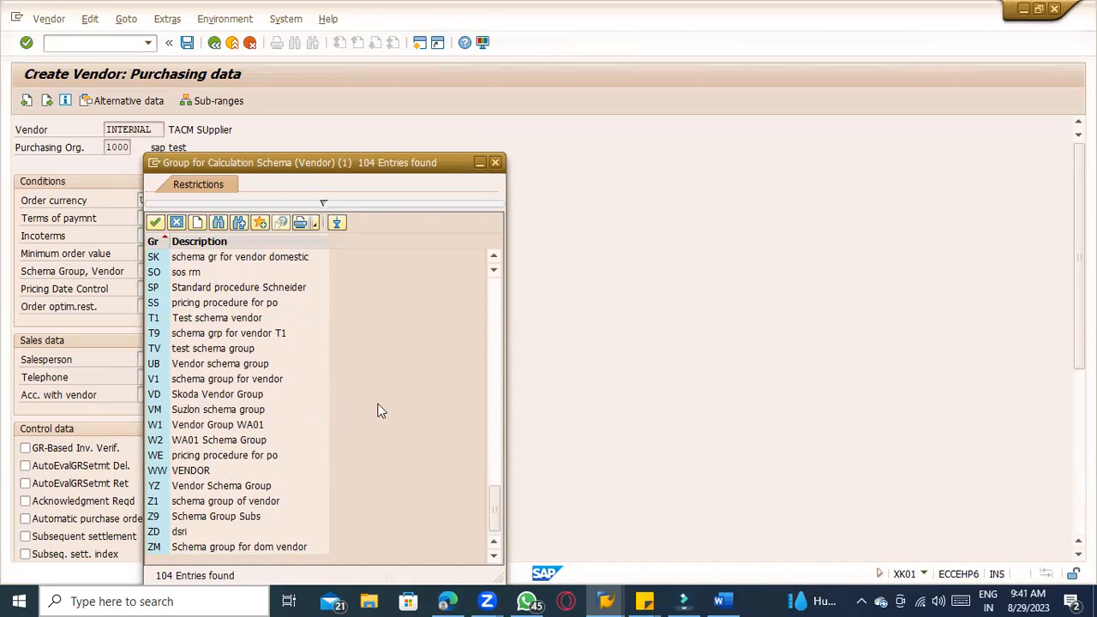
scroll(381, 411, up, 10)
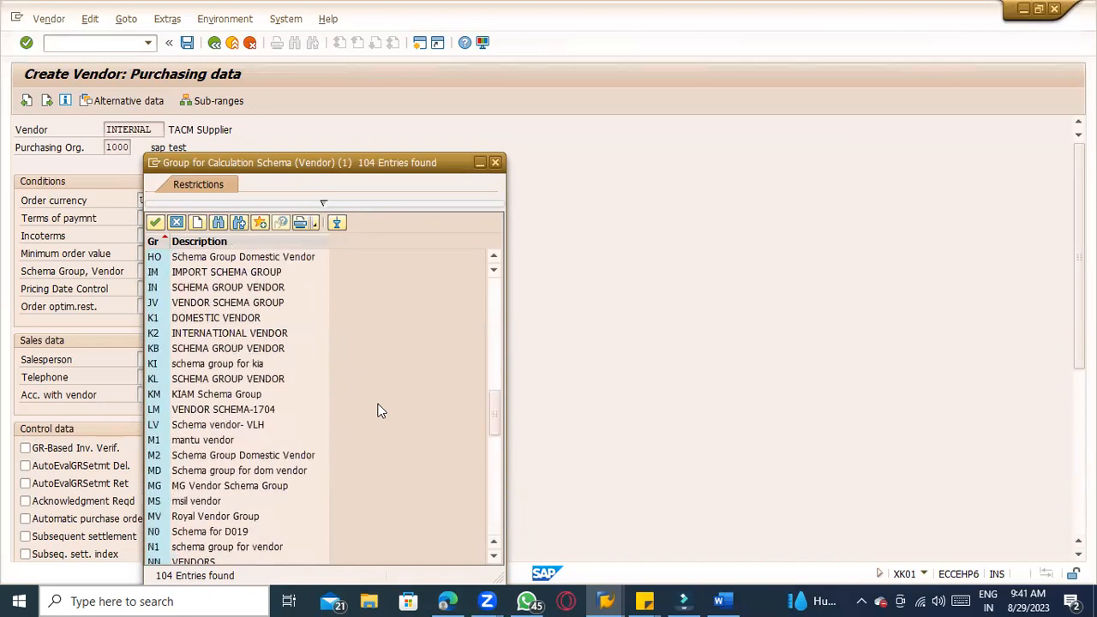
scroll(406, 355, up, 15)
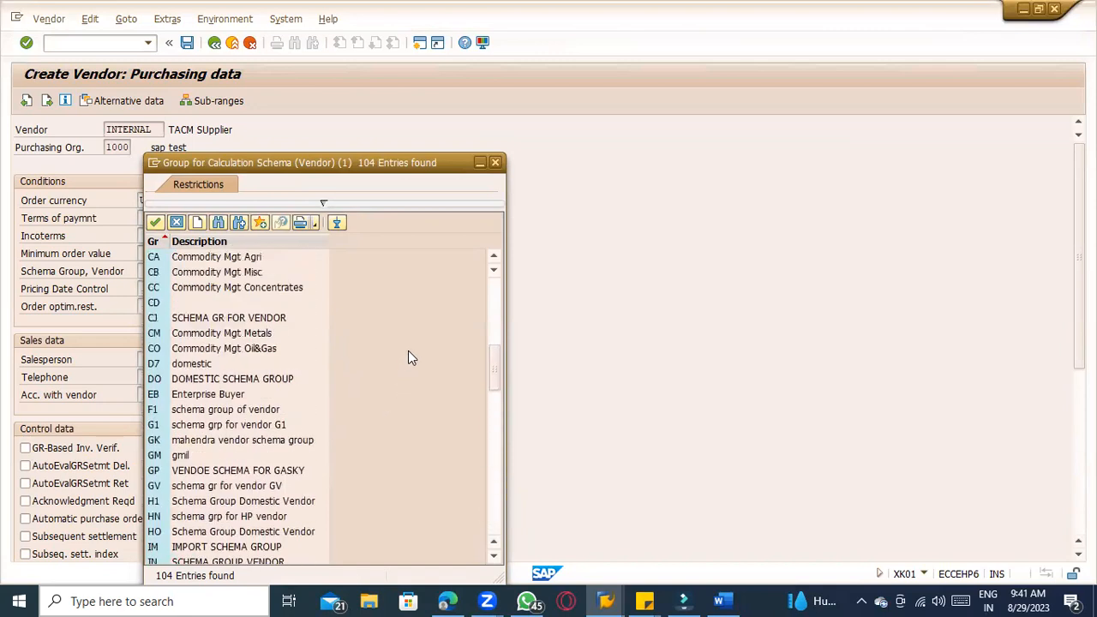
scroll(409, 353, up, 3)
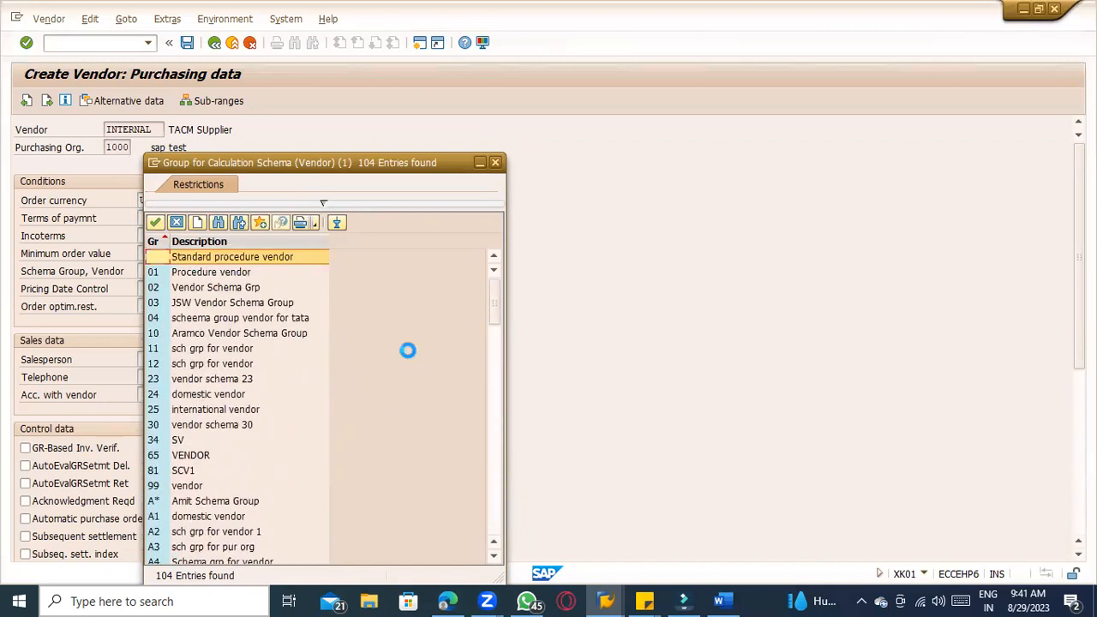
key(Return)
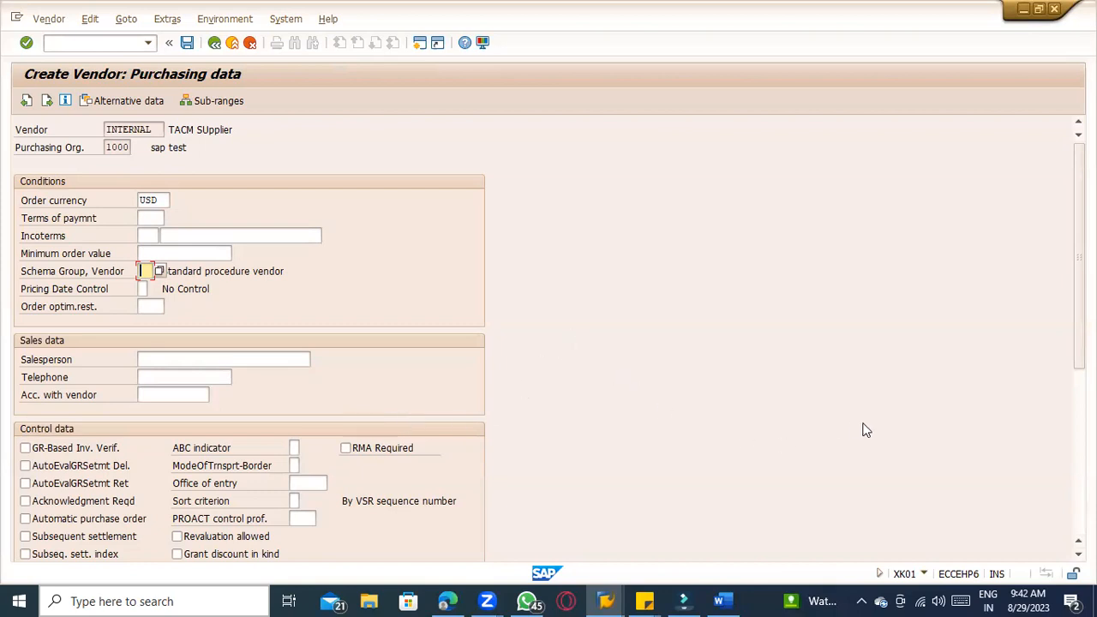
- Review the remaining purchasing data and the partner functions, and return to the vendor's purchasing data
scroll(891, 402, down, 6)
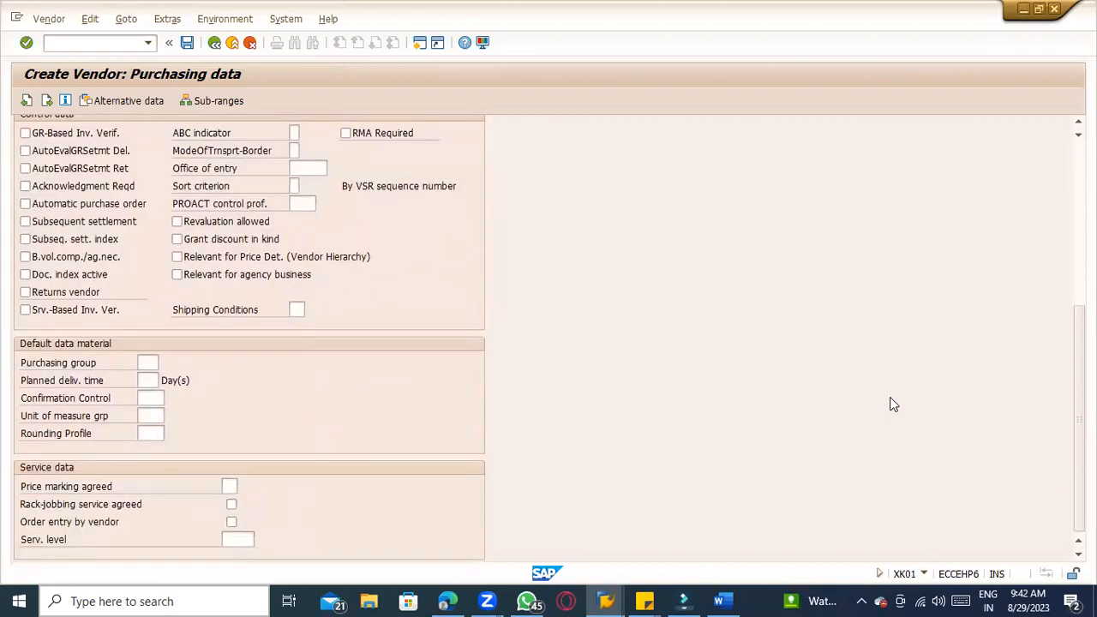
scroll(891, 402, up, 6)
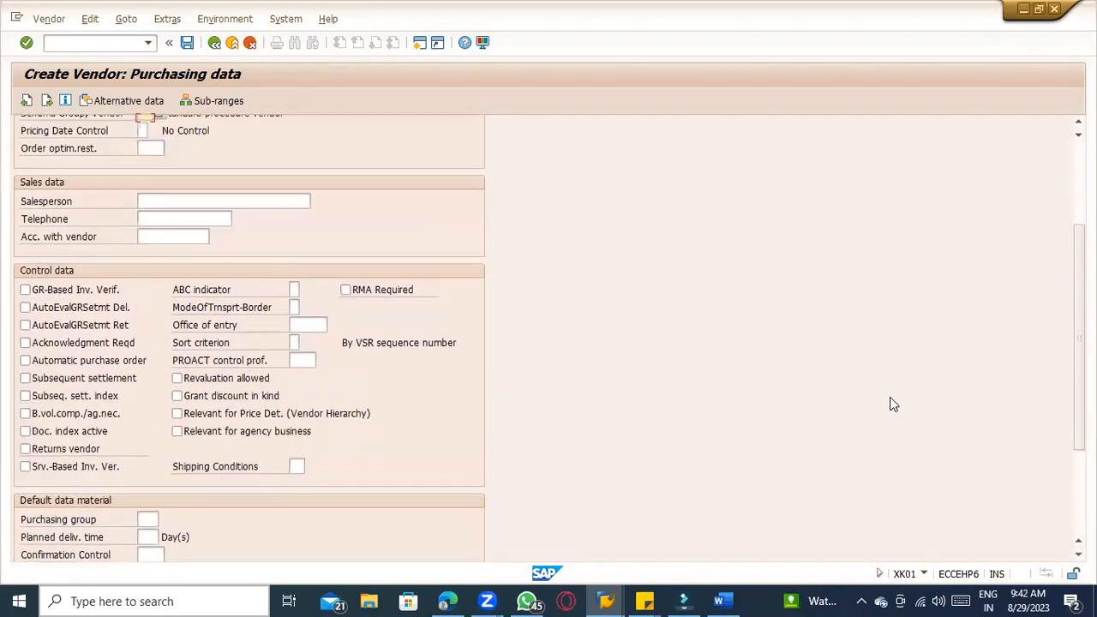
key(Return)
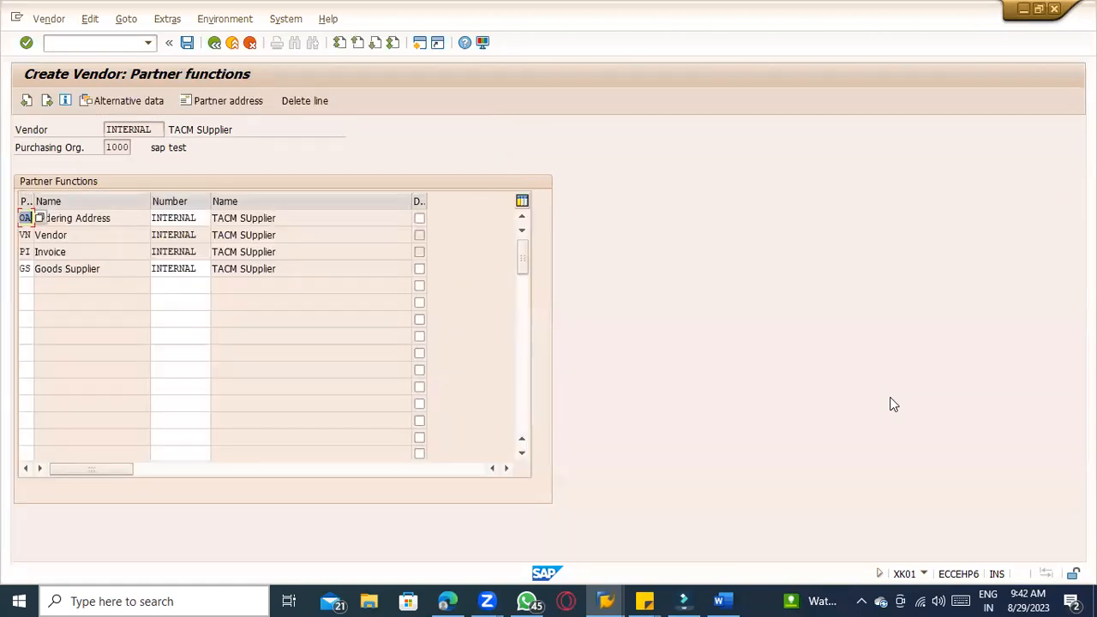
click(27, 101)
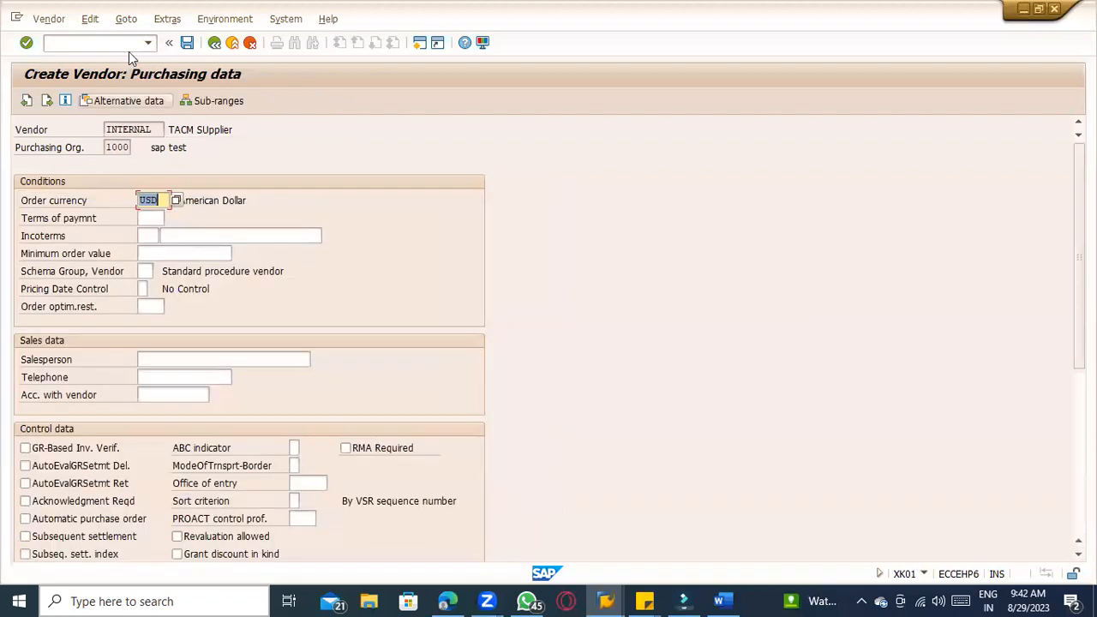
- Switch to the Word notes and review the vendor master record's receiving company code and purchasing org against the vendor's purchasing data in SAP
click(731, 600)
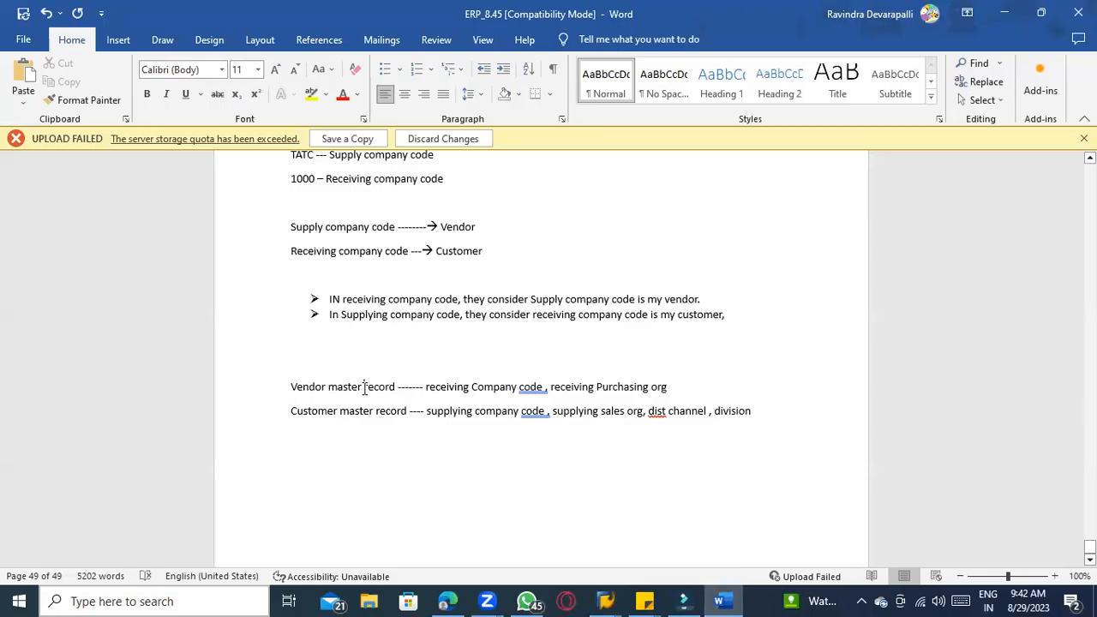
key(alt+Tab)
key(alt+Tab)
click(325, 384)
key(alt+Tab)
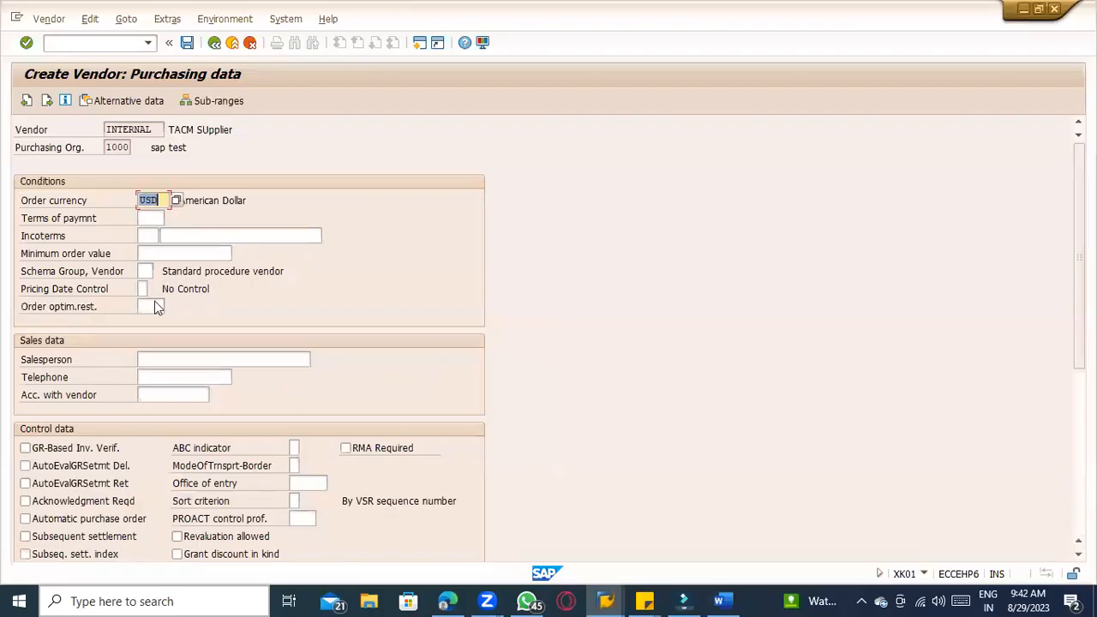
key(alt+Tab)
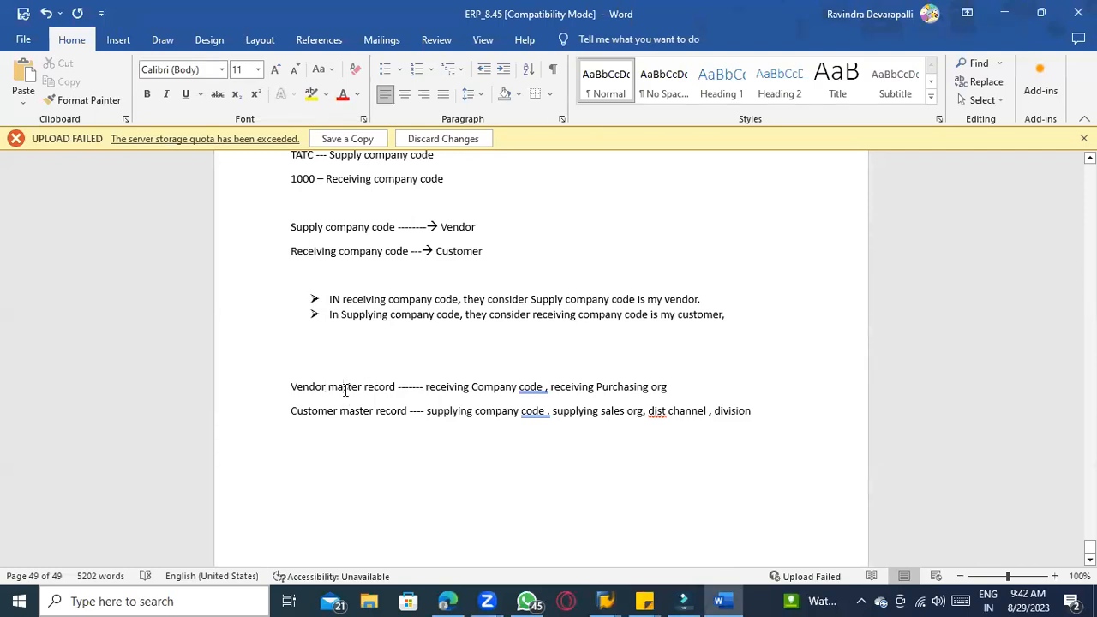
drag(460, 388, 669, 390)
click(325, 383)
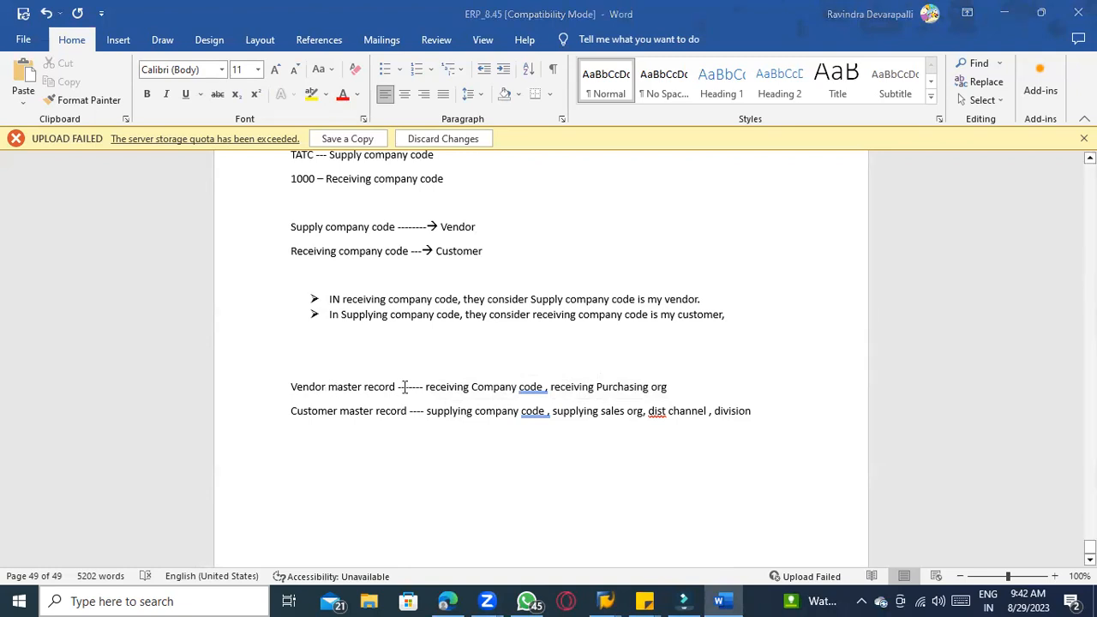
key(alt+Tab)
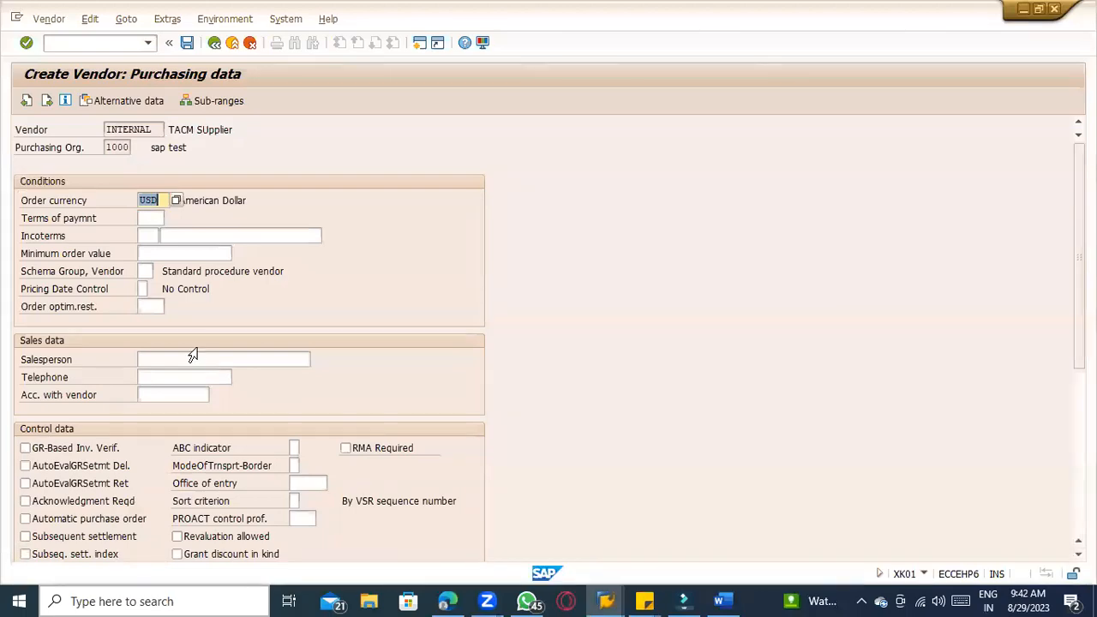
key(alt+Tab)
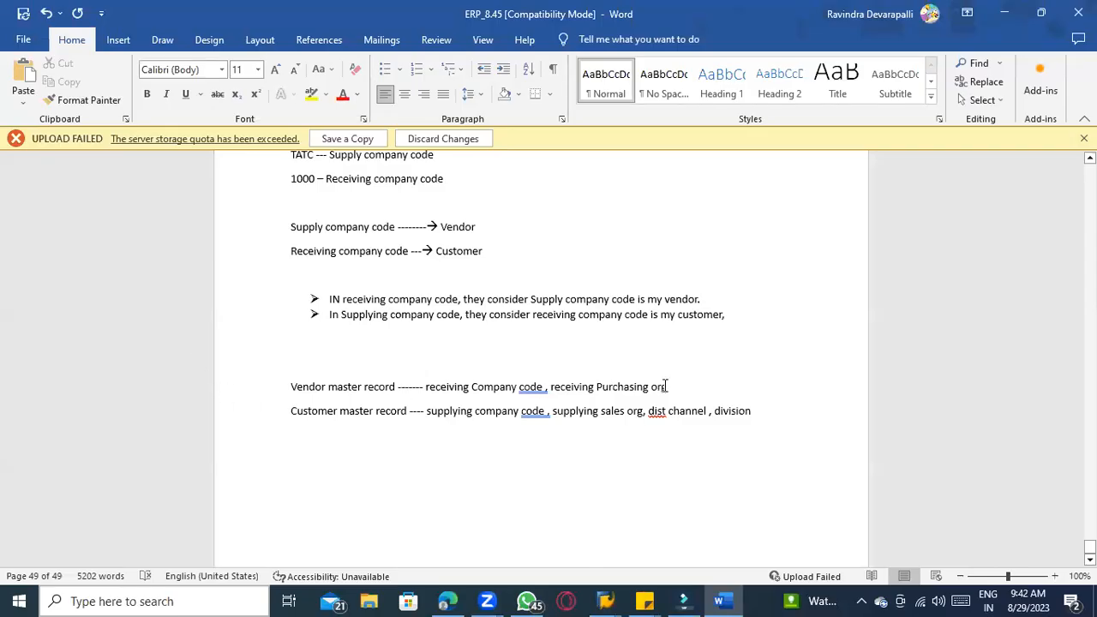
- Return to SAP and assign plant TACM to the vendor in the additional purchasing data
key(alt+Tab)
click(125, 21)
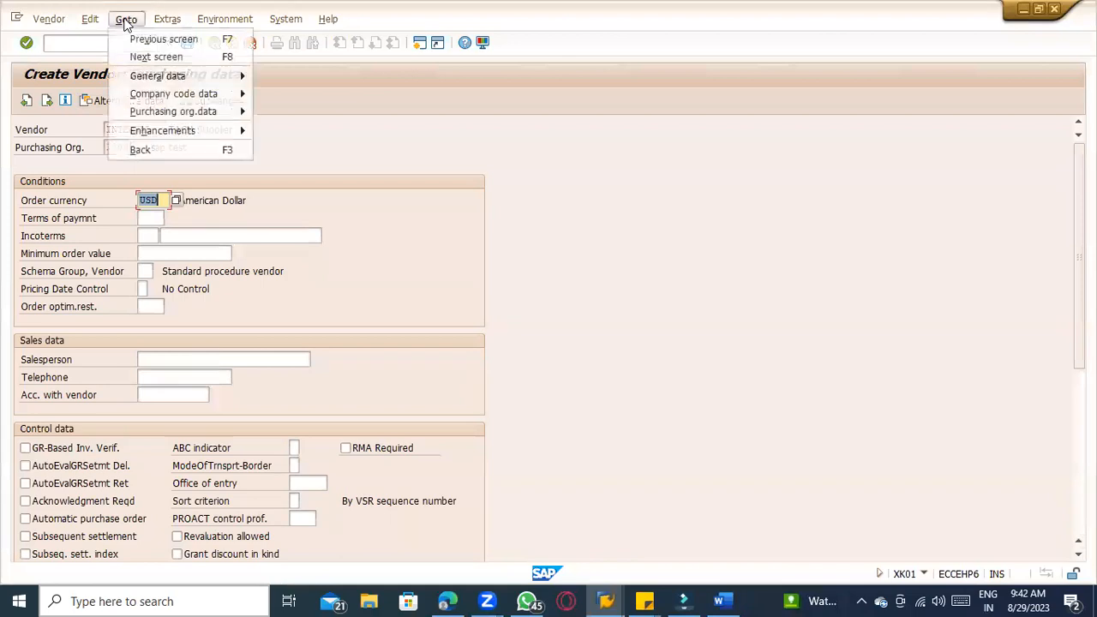
click(166, 19)
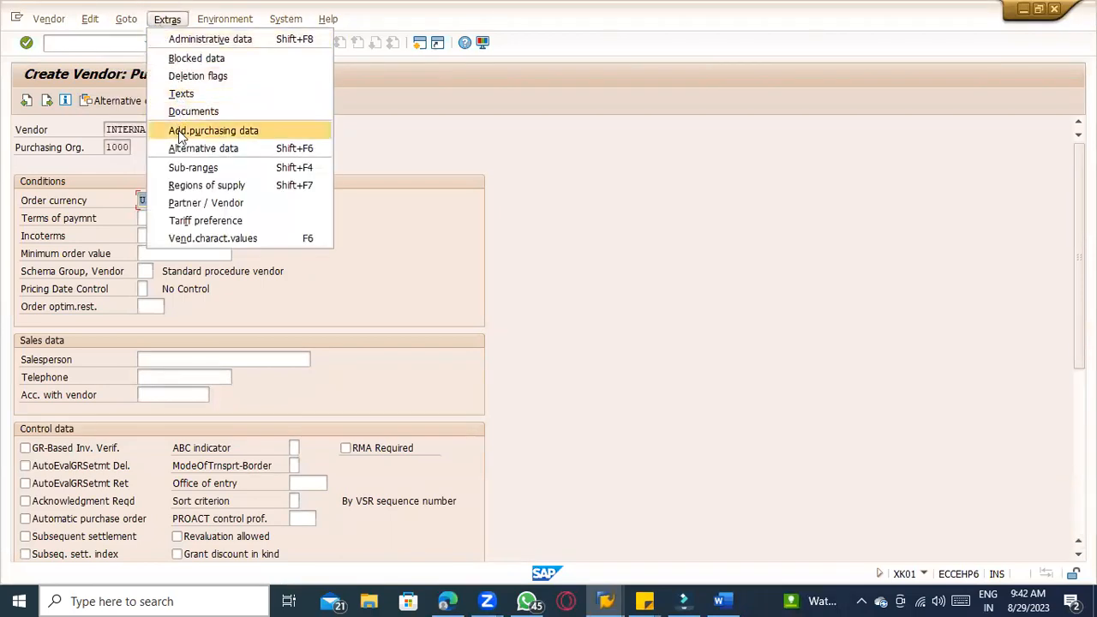
click(178, 130)
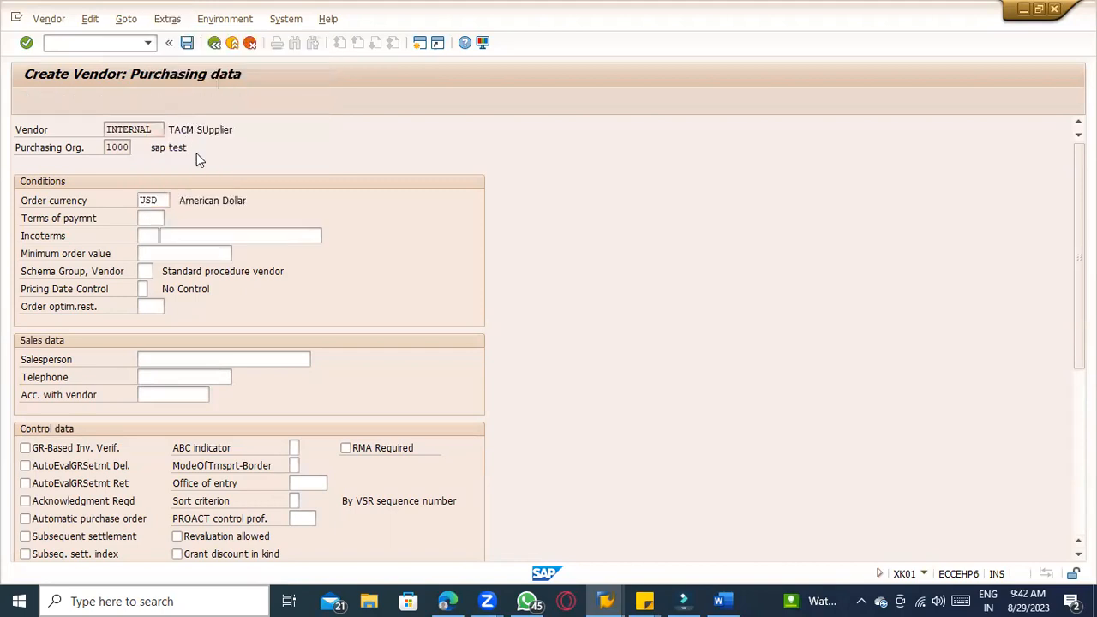
text(TACM)
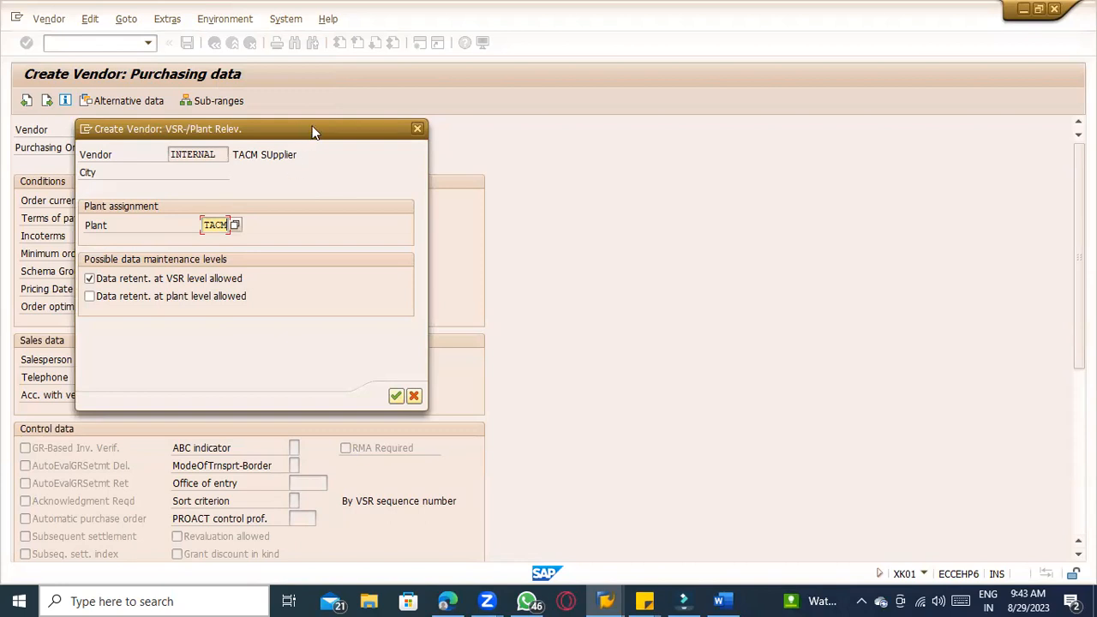
drag(314, 132, 593, 134)
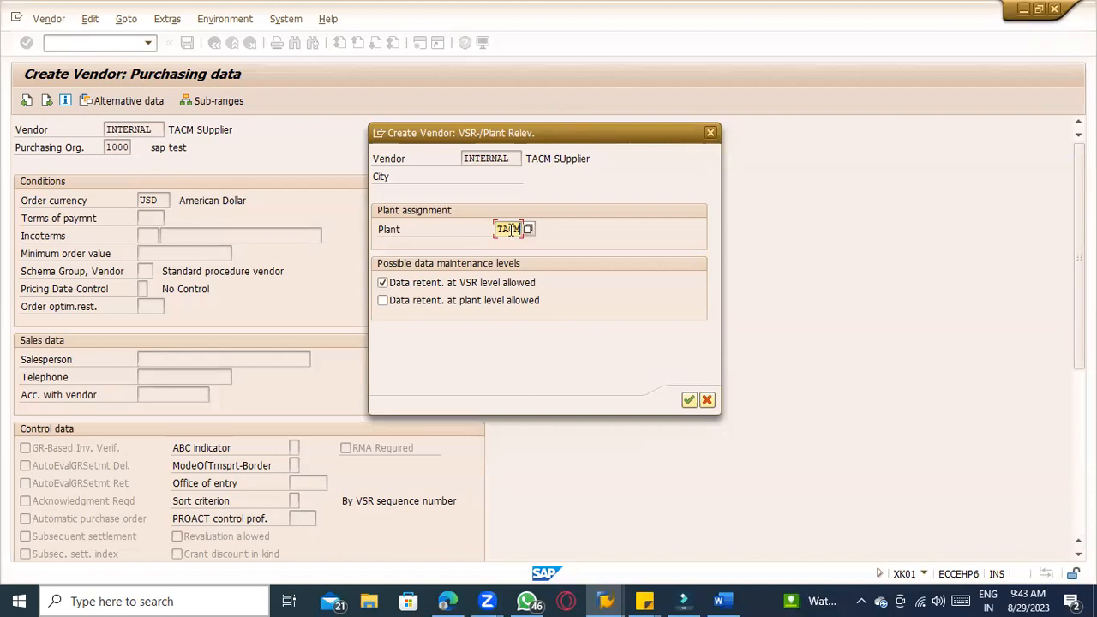
drag(497, 229, 531, 225)
click(689, 400)
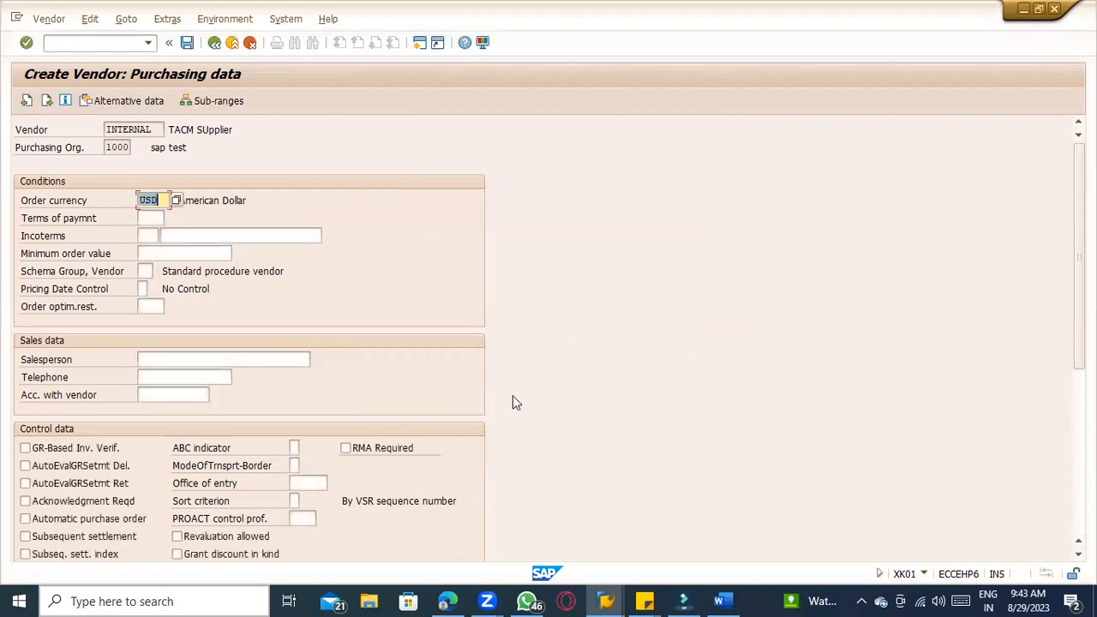
- Save the new vendor and open the vendor display for it
key(Return)
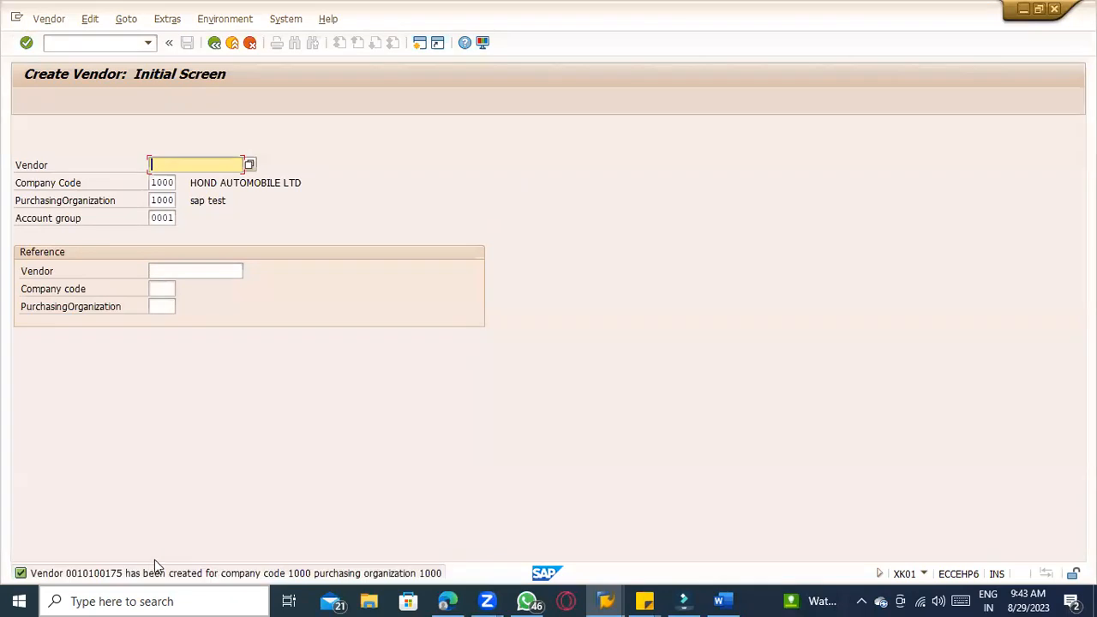
click(50, 20)
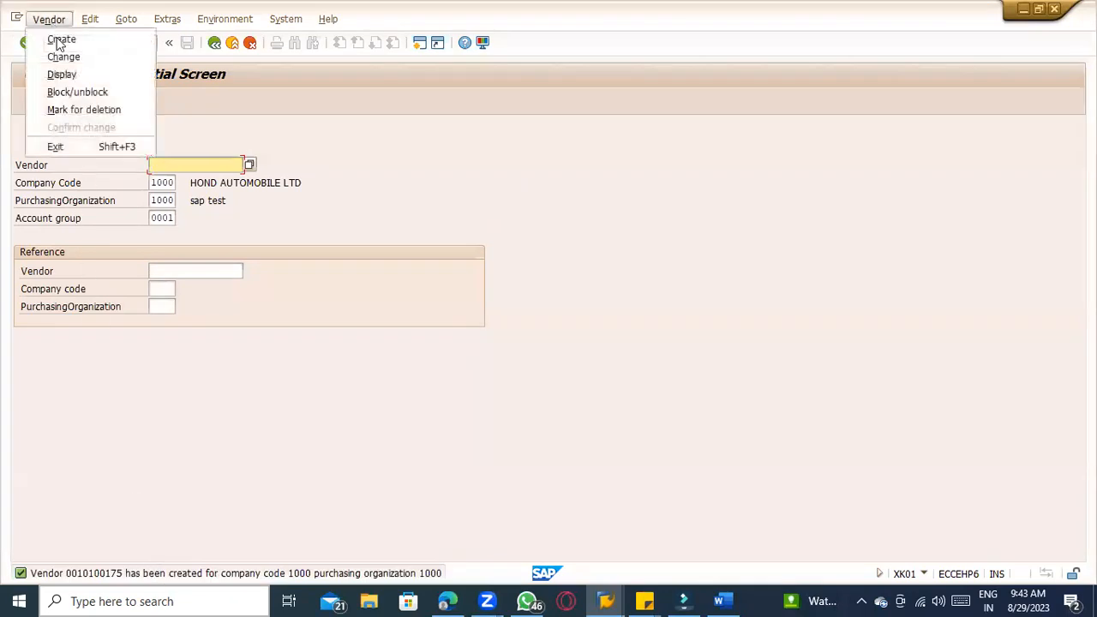
click(62, 75)
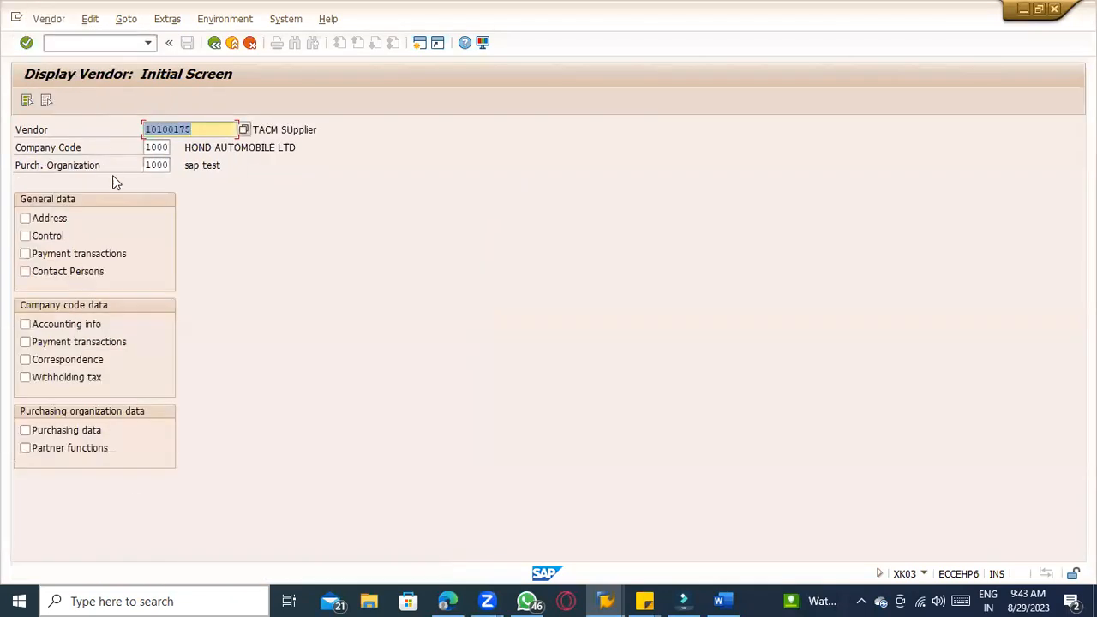
- Copy the vendor number into the Word notes below the customer master record line and add "---- Supply plant – TACM" after it
drag(191, 130, 143, 130)
key(ctrl+c)
click(720, 599)
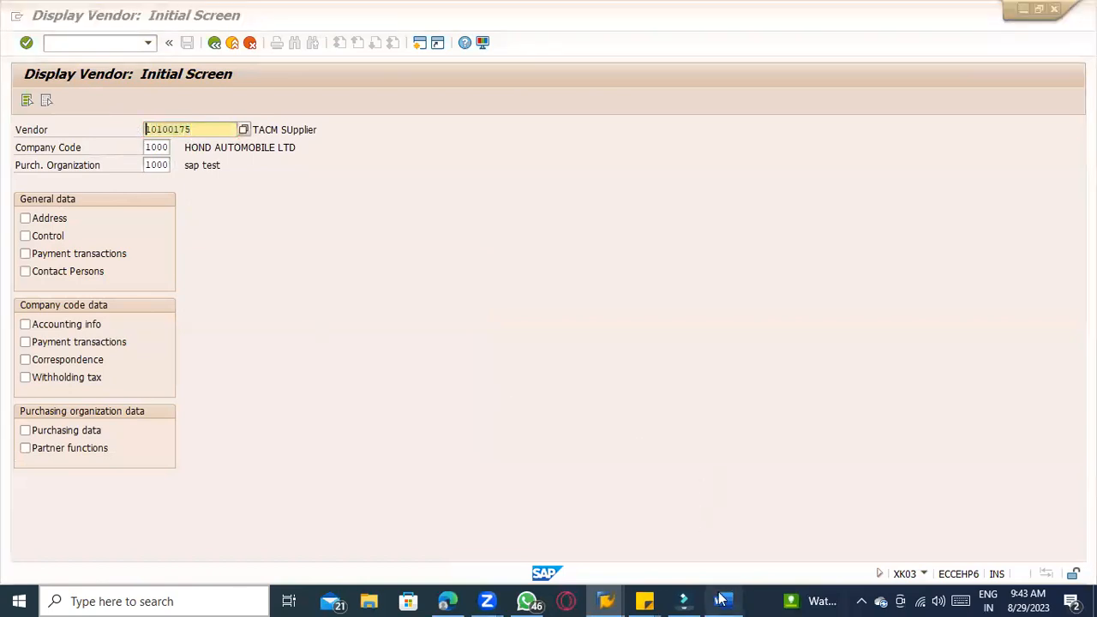
key(ctrl+v)
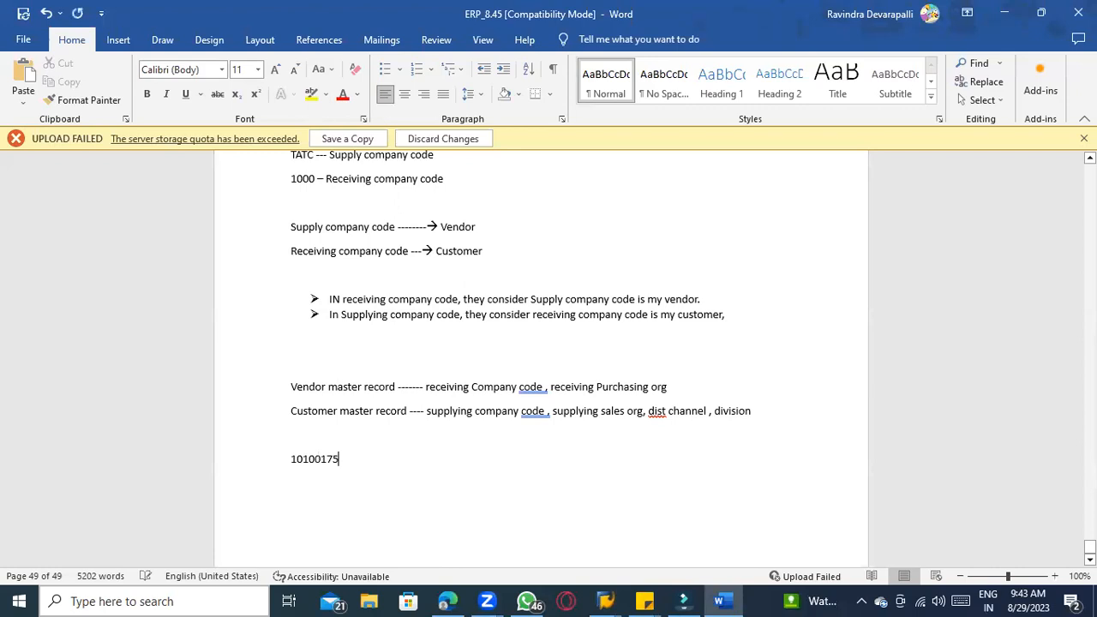
text(---- Su)
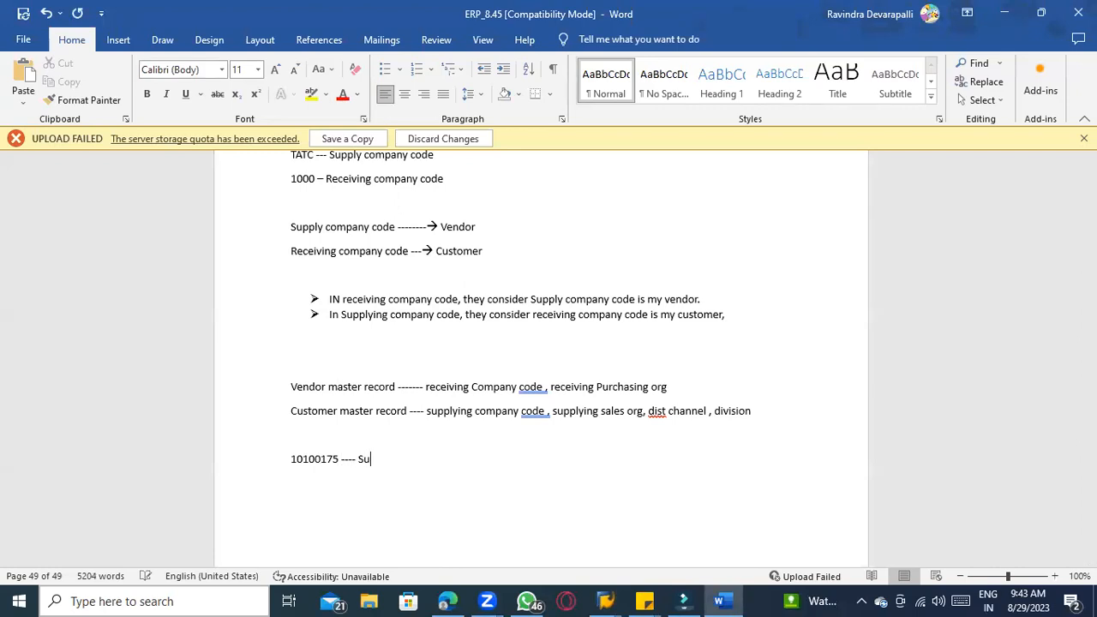
text(pply plant - )
text(TACM)
- Display the vendor's purchasing data in SAP, check the plant assignment in the additional purchasing data, and return to the initial display screen
key(alt+Tab)
click(102, 431)
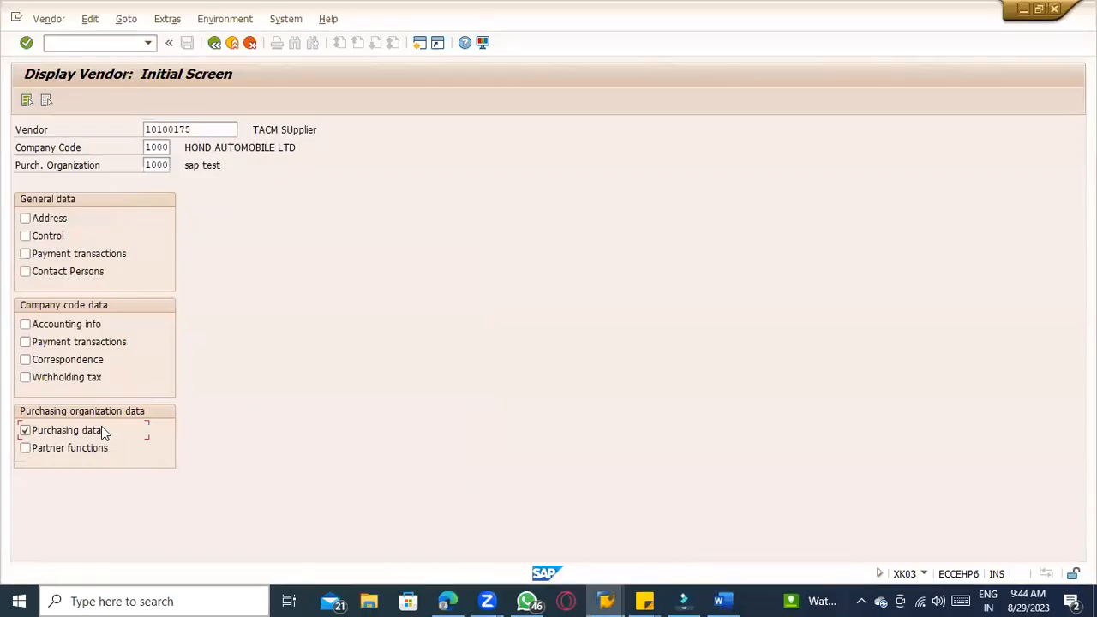
key(Return)
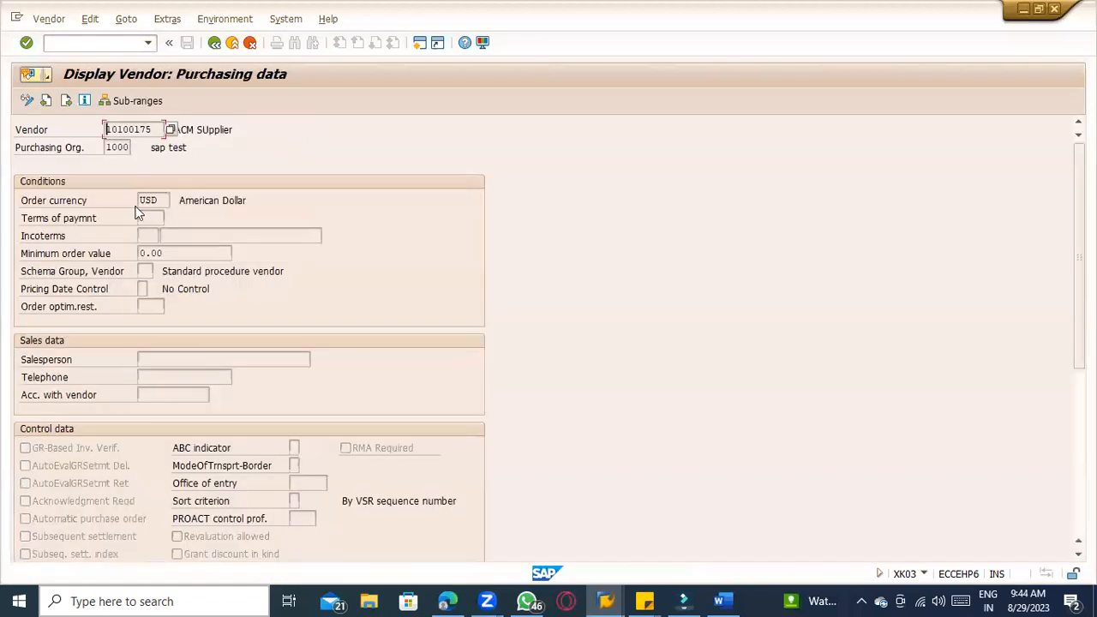
click(126, 19)
click(167, 19)
click(167, 19)
click(196, 130)
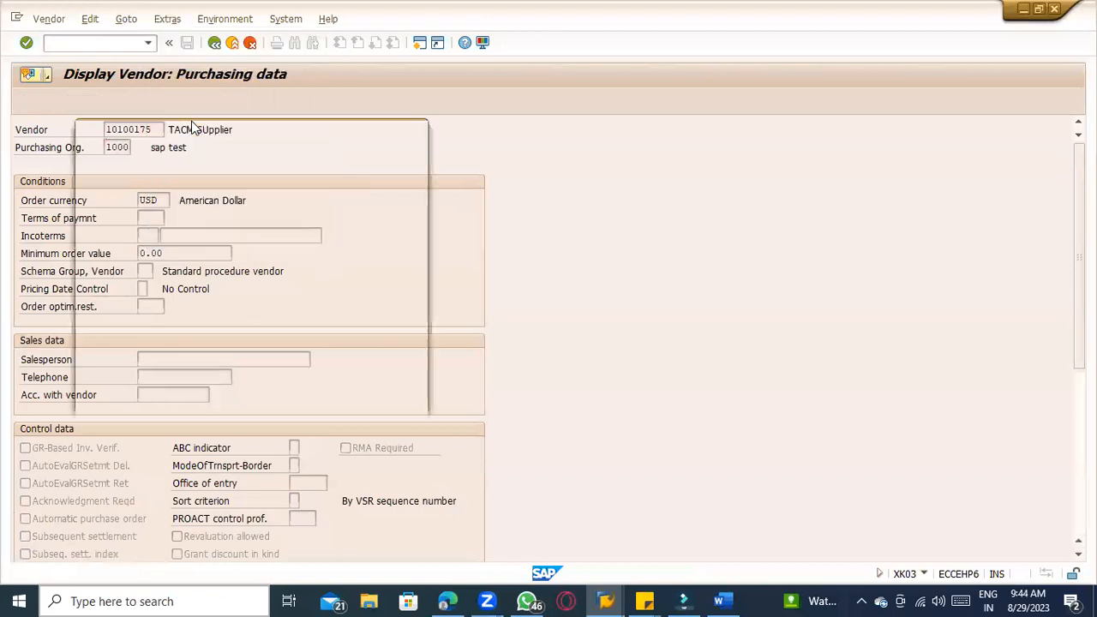
double_click(213, 225)
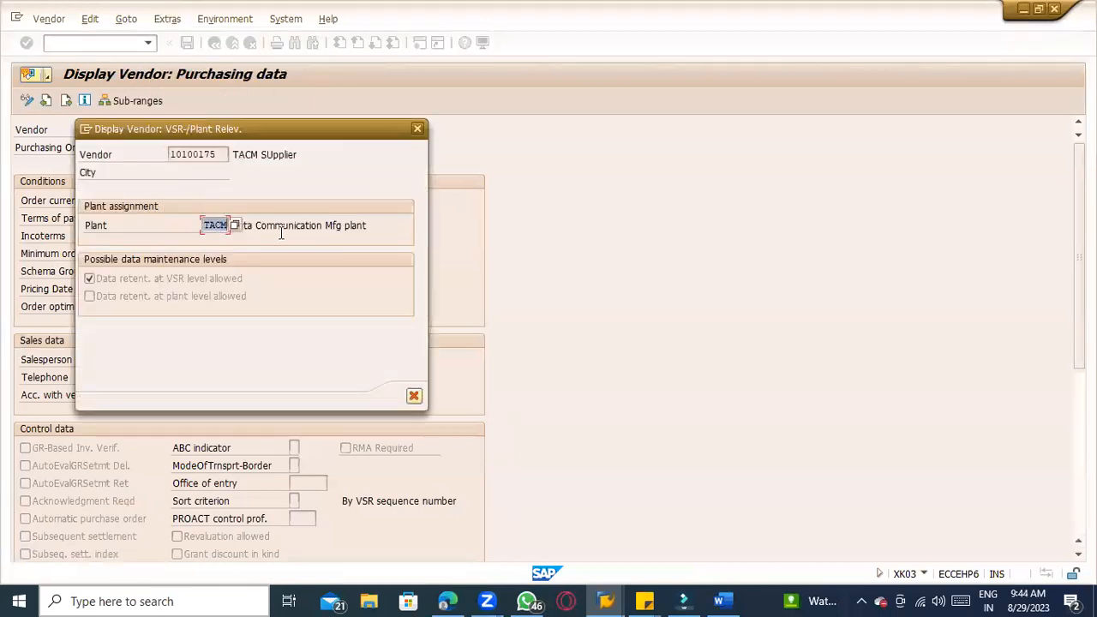
key(Escape)
key(Escape)
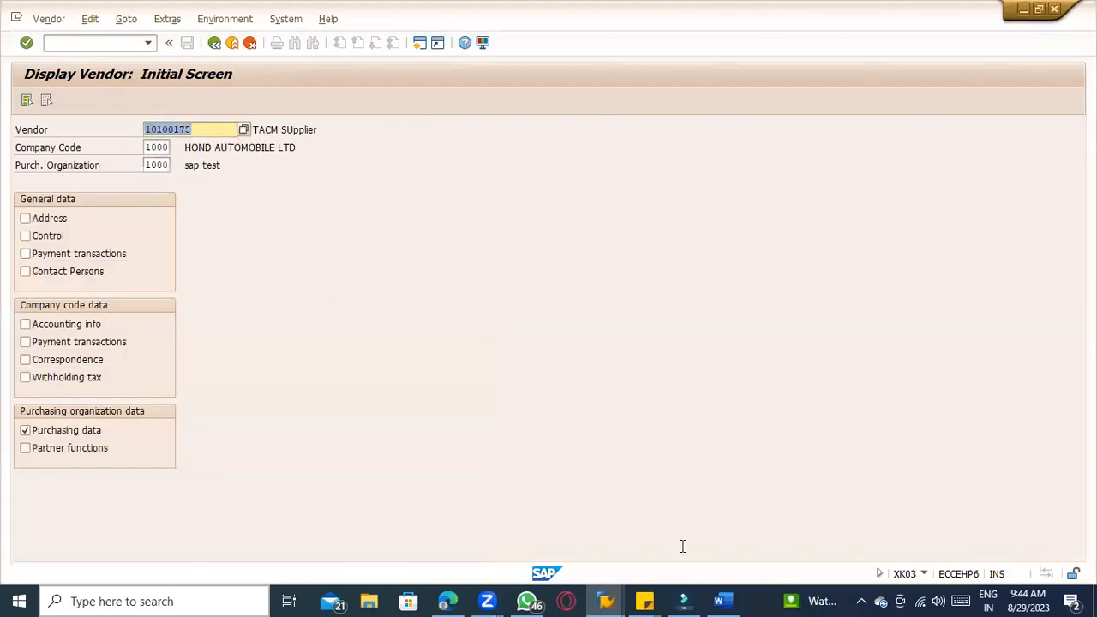
- Switch to the Word notes and label the vendor number line by inserting "Vendor master record ---" in front of it
key(alt+Tab)
key(Return)
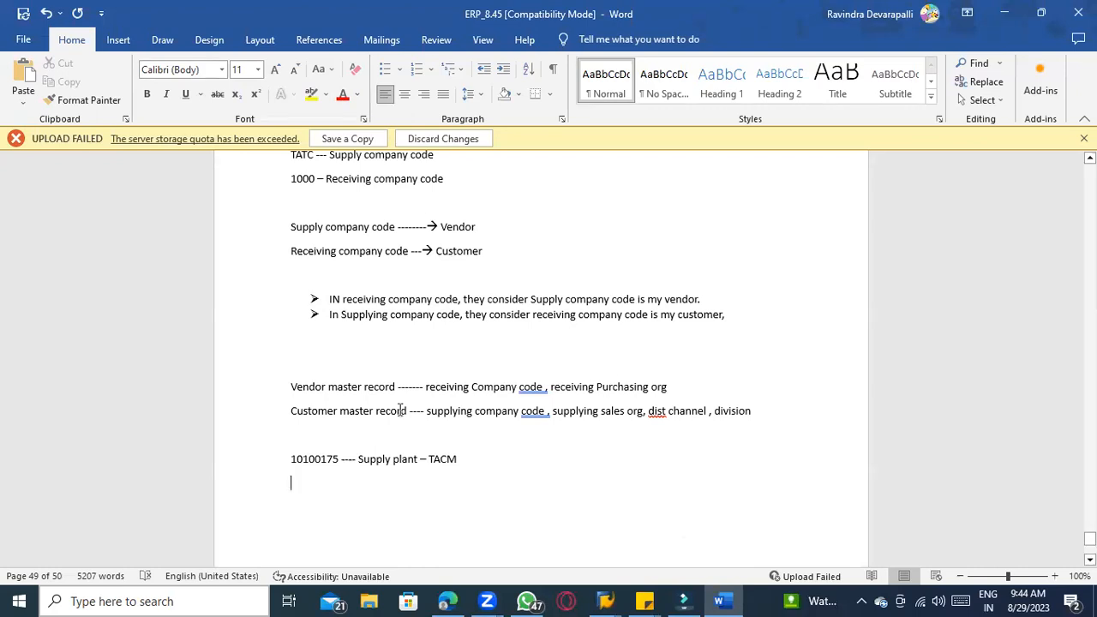
click(289, 466)
text(Vendor ma)
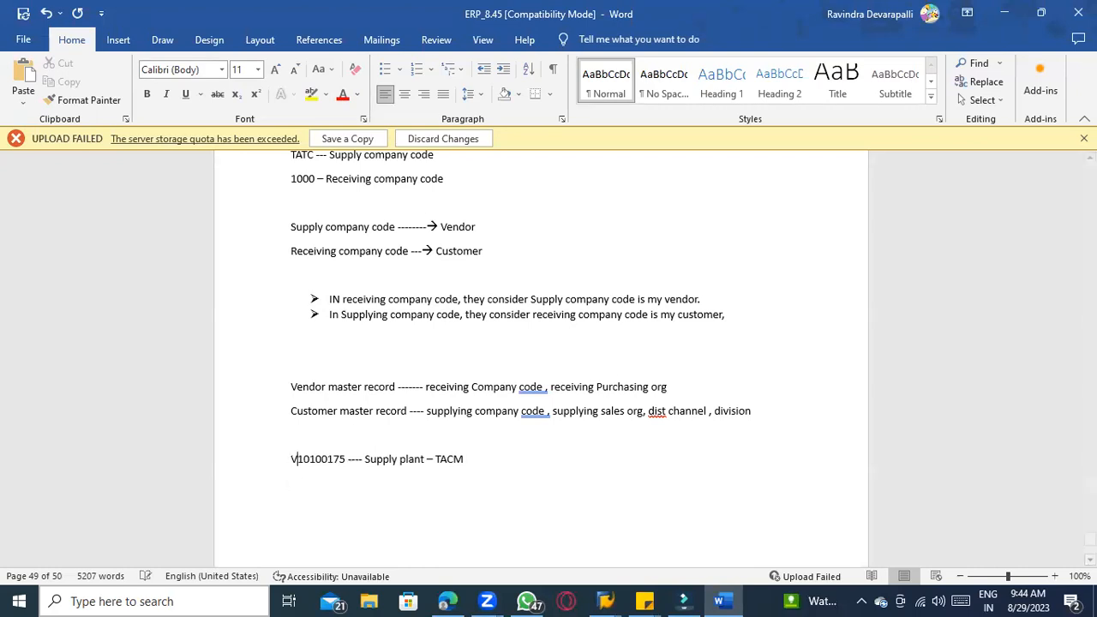
text(ster record -)
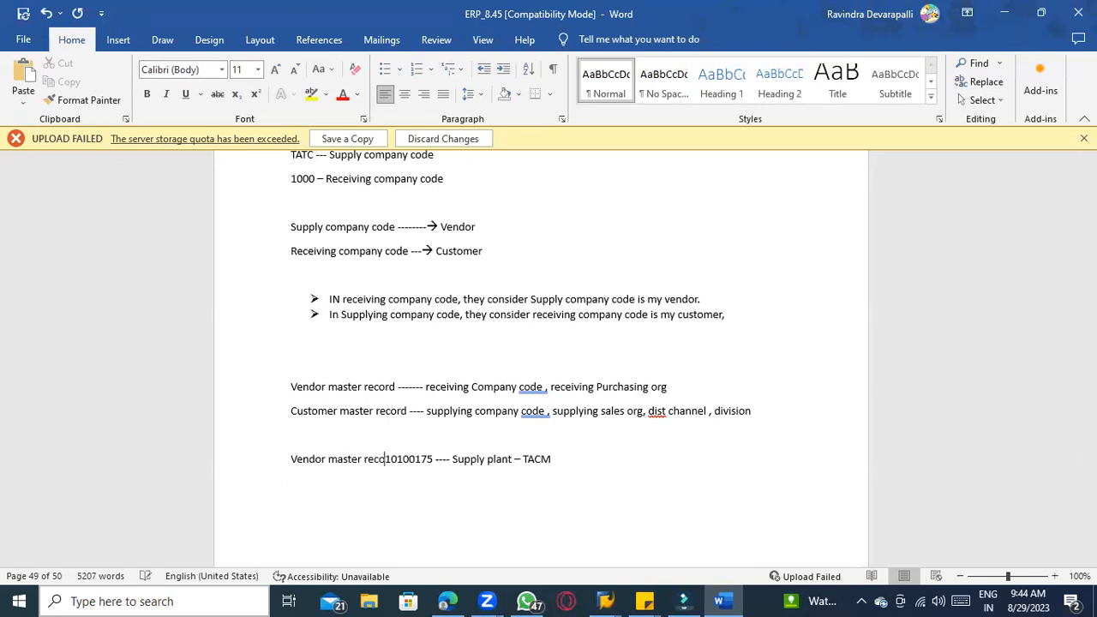
text(--)
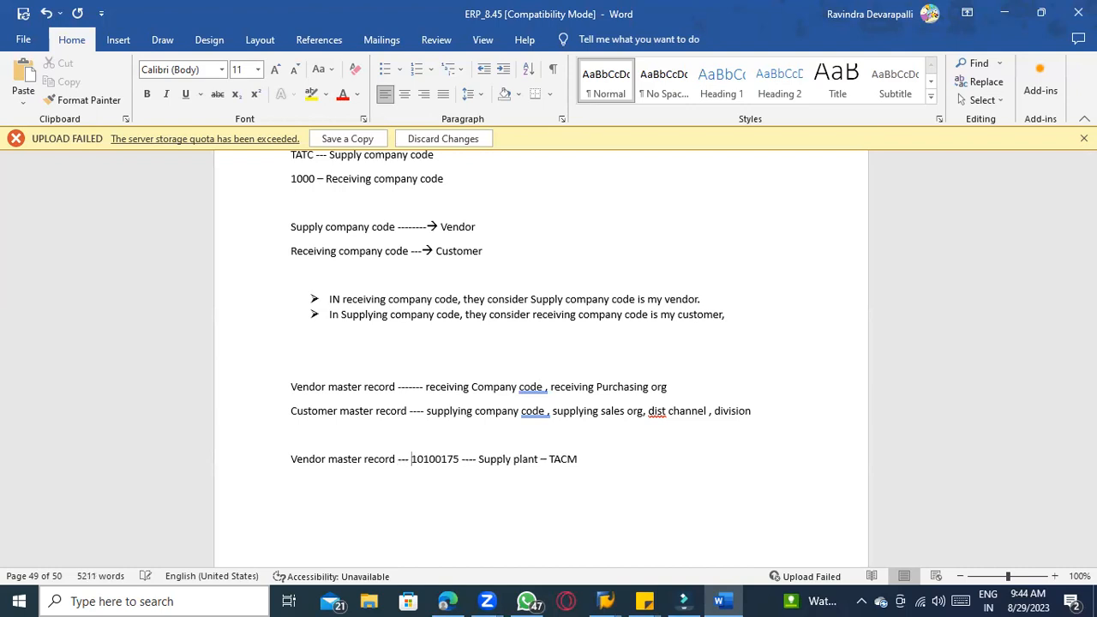
- Add a line reading "Customer master record --" below the vendor master record line
click(589, 458)
key(Return)
text(Customer master record ---)
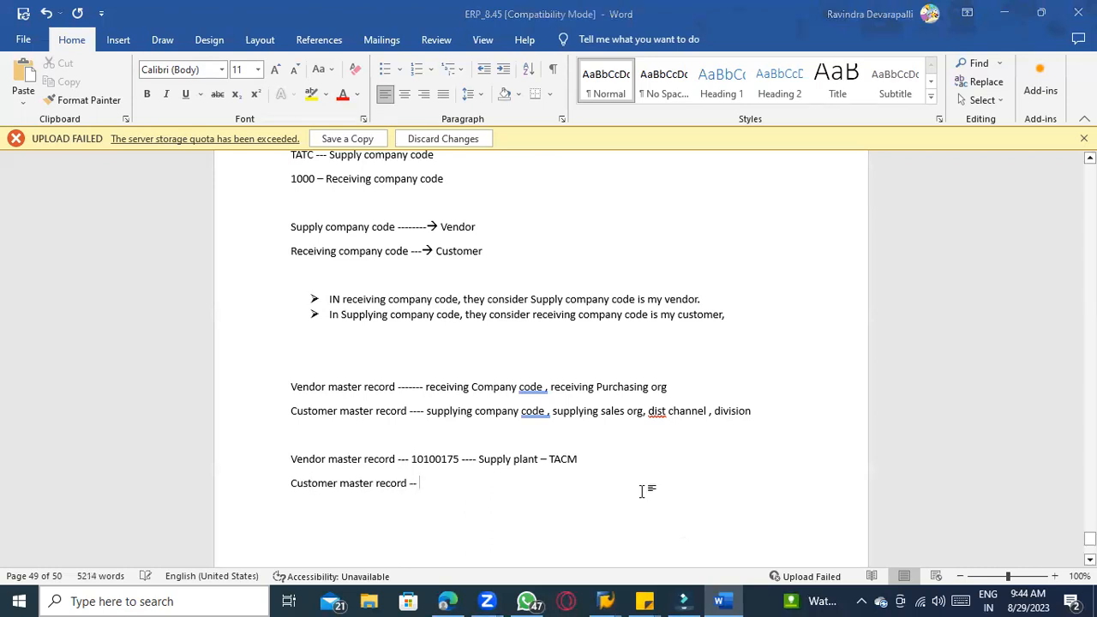
- Switch to SAP and open the customer creation transaction XD01
key(alt+Tab)
click(81, 41)
text(/n)
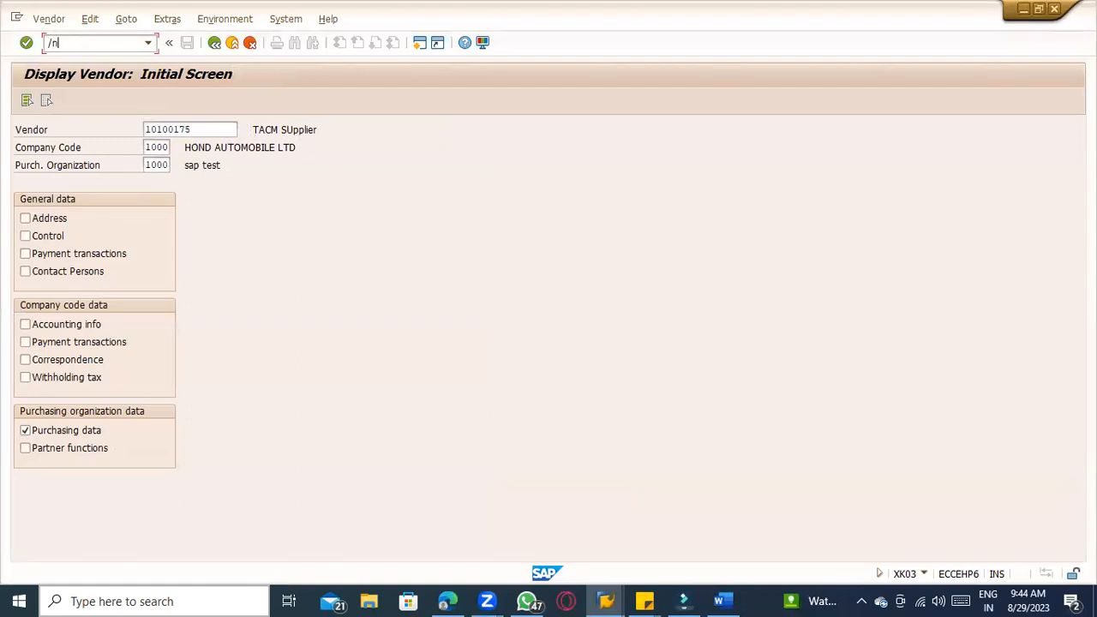
text(XD)
key(Return)
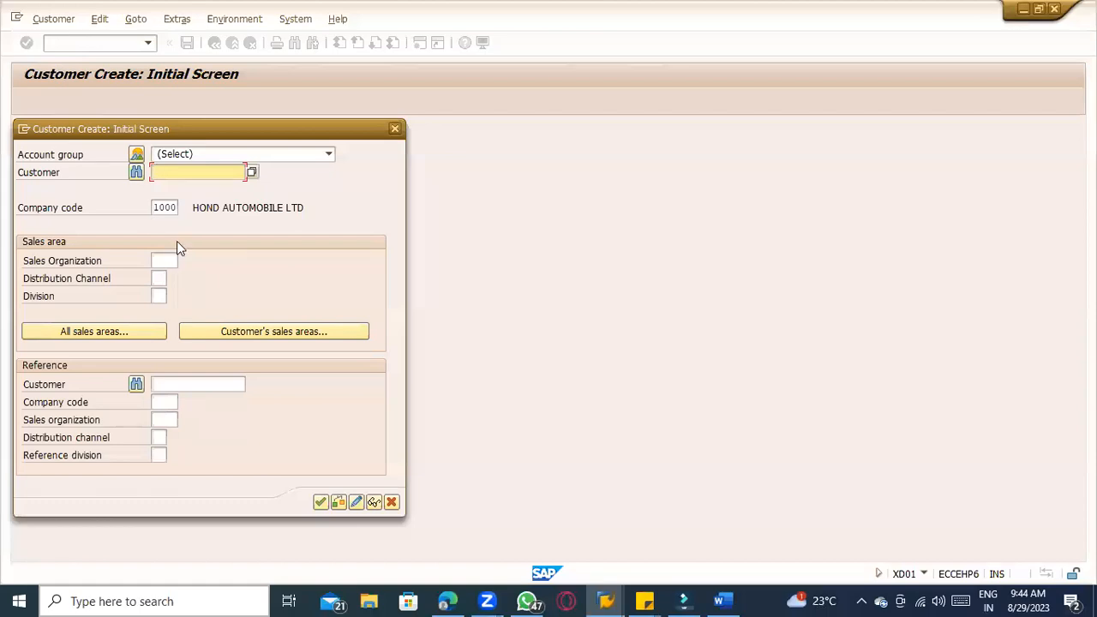
- Consult the Word notes, then set the new customer's company code to TACM, sales organization to 1000, distribution channel to 10 and division to 00
key(alt+Tab)
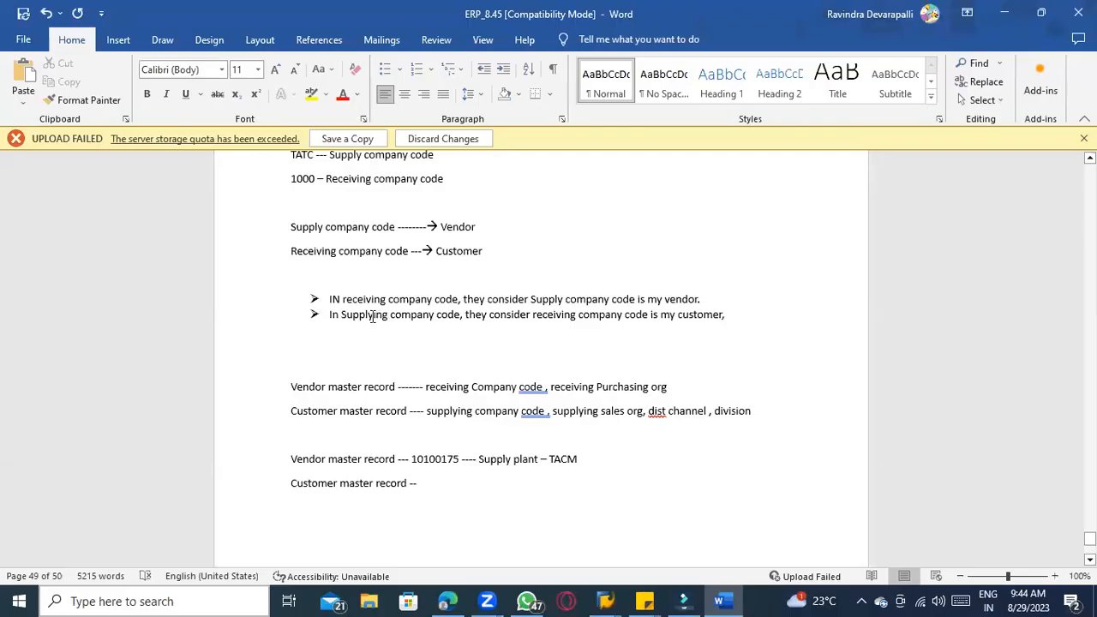
click(372, 317)
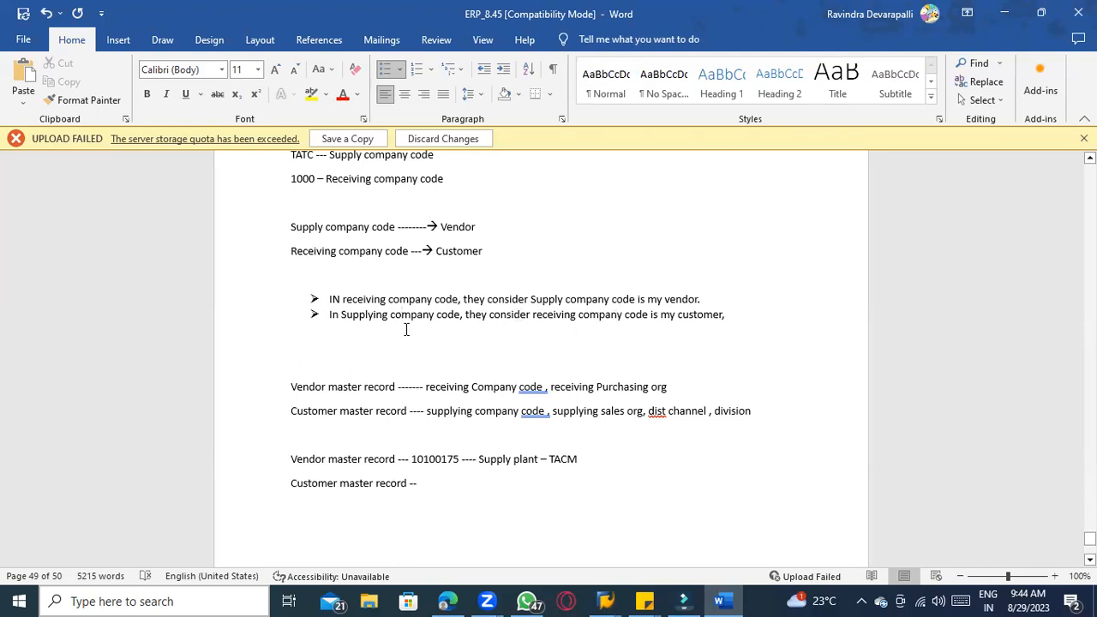
key(alt+Tab)
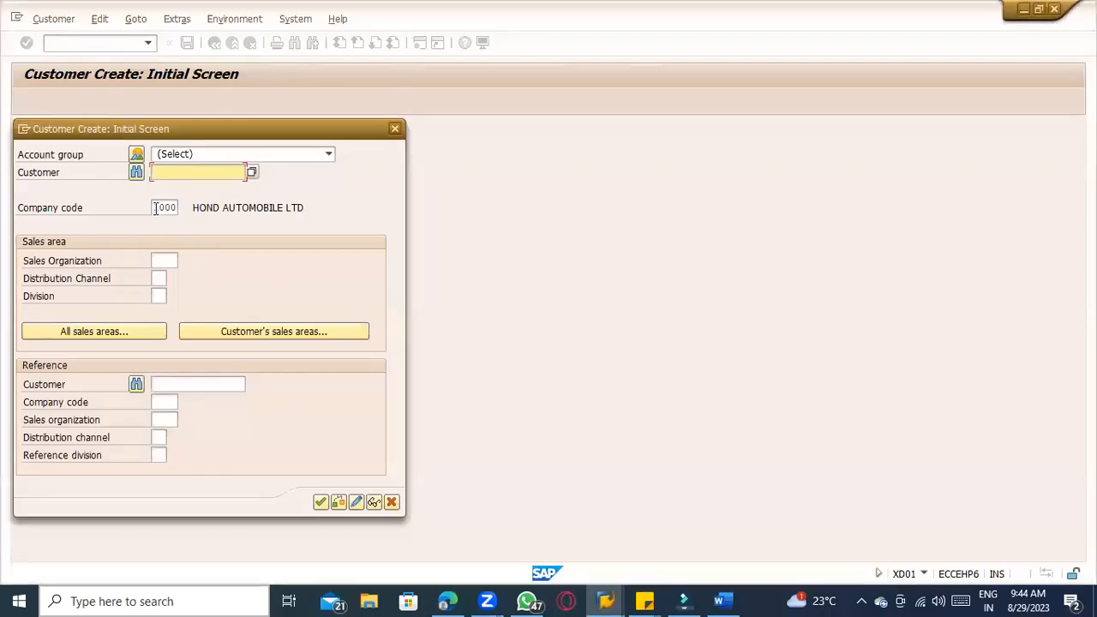
drag(155, 208, 212, 214)
text(TACM)
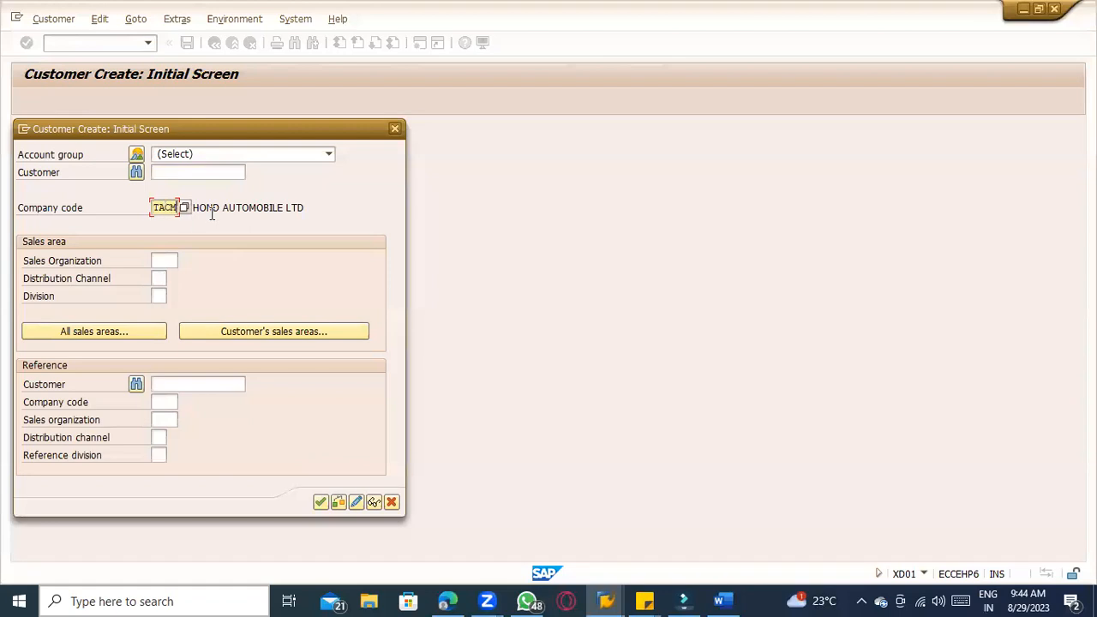
key(Tab)
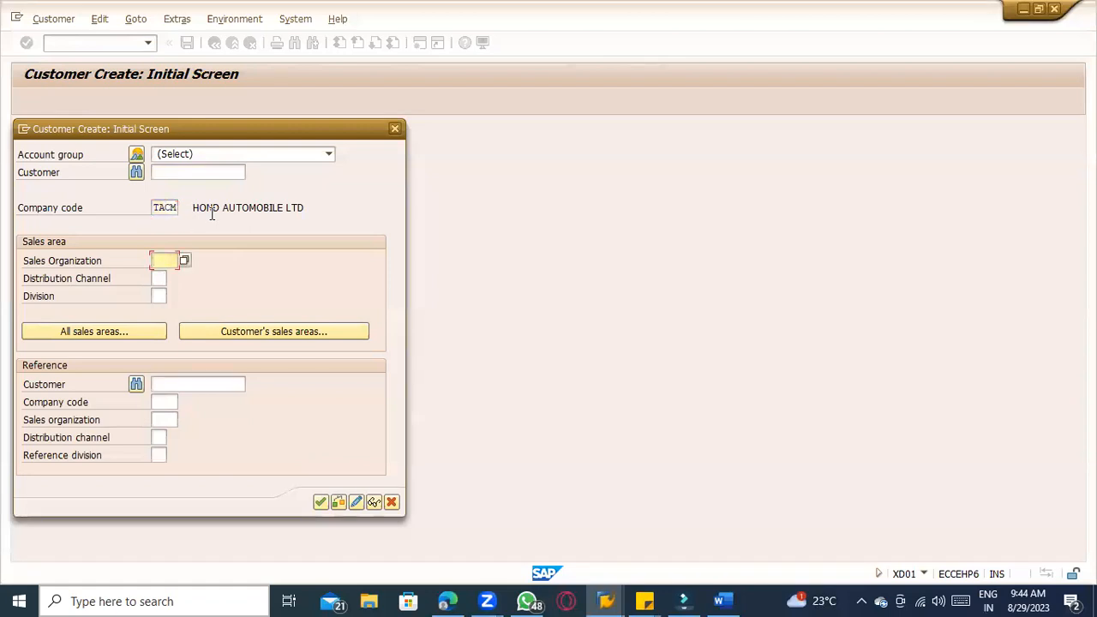
key(BackSpace)
text(1000)
key(Tab)
text(10)
key(Tab)
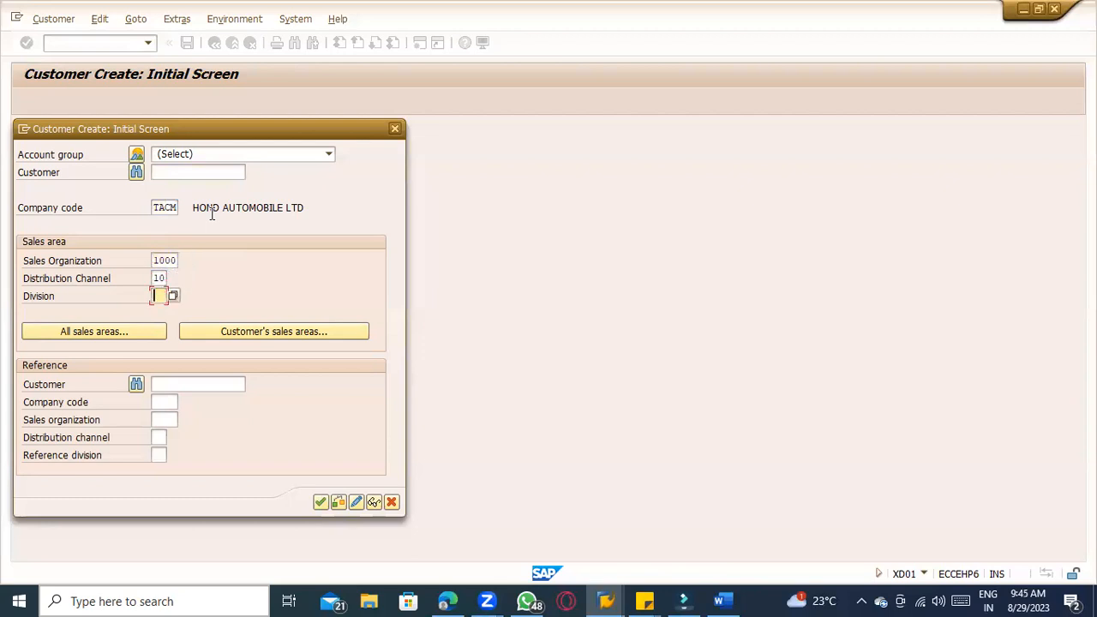
text(00)
click(190, 155)
scroll(248, 292, up, 5)
scroll(274, 309, up, 15)
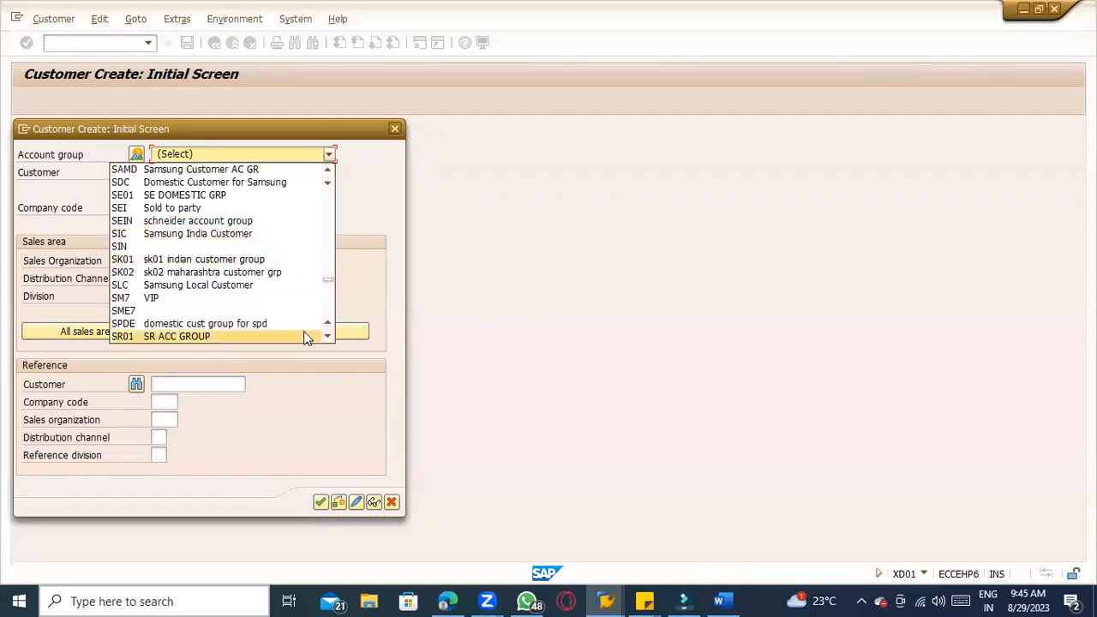
scroll(305, 331, down, 10)
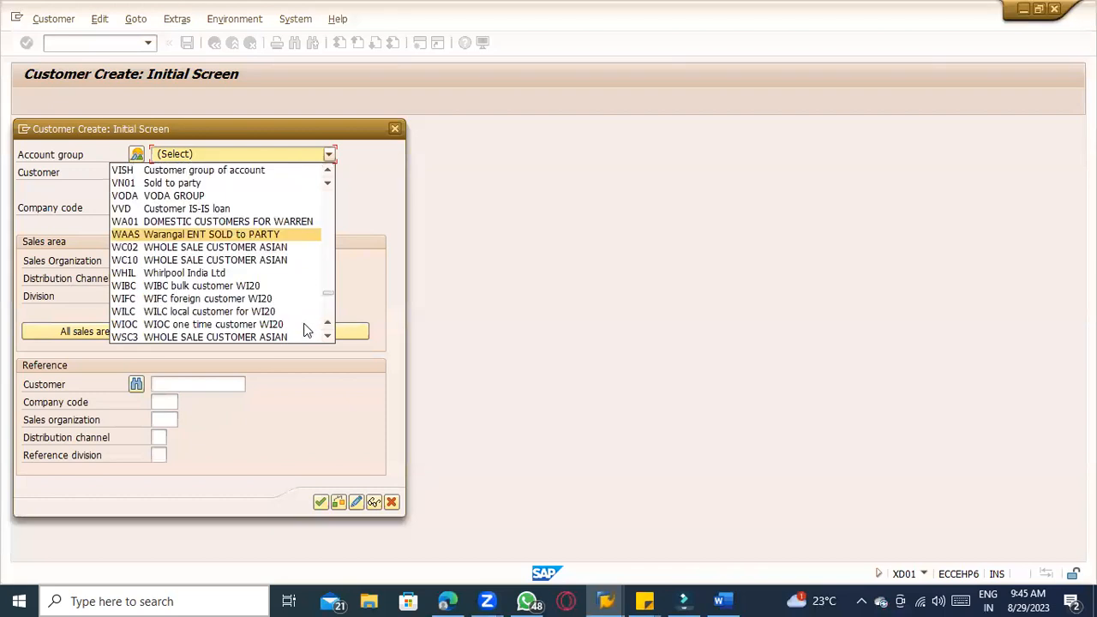
scroll(301, 325, down, 3)
click(253, 383)
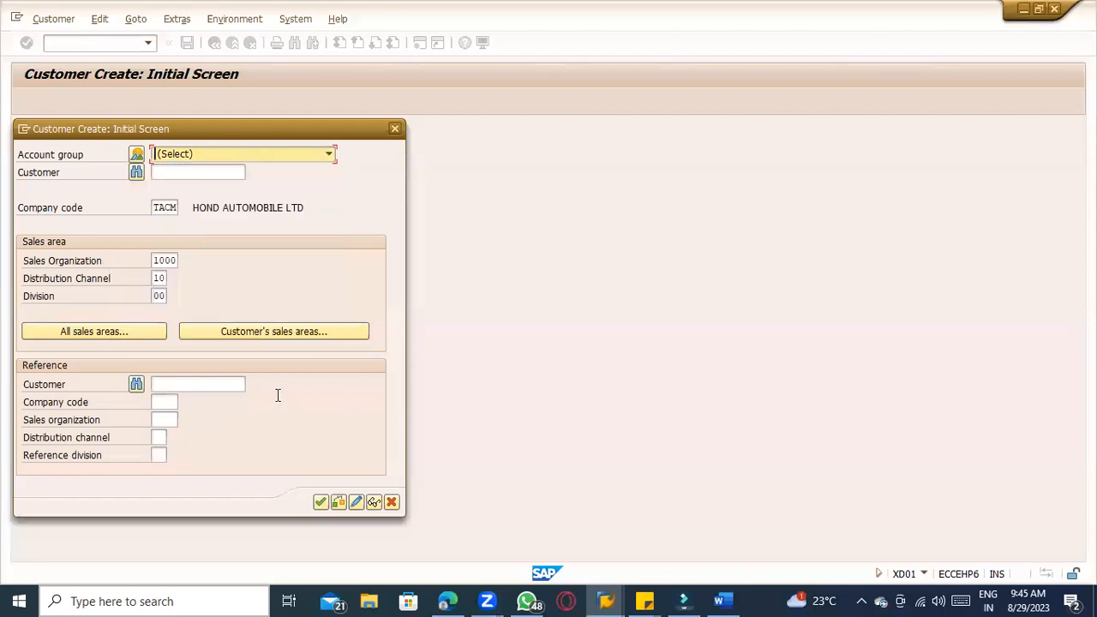
- Enter the reference customer's number and set the reference company code to TACM
click(217, 383)
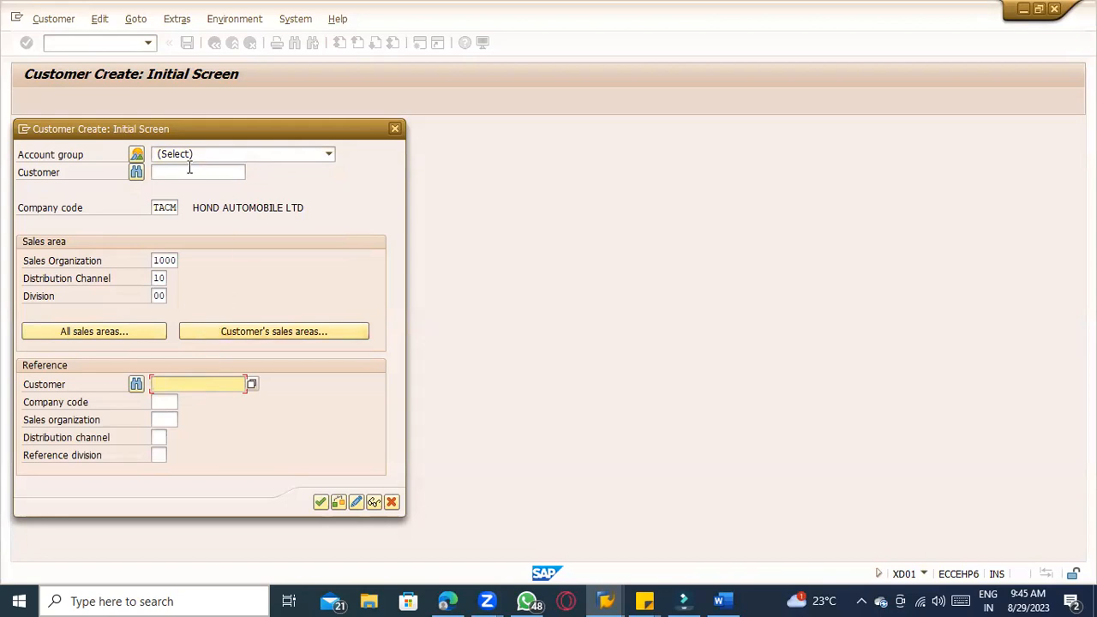
text(111)
click(160, 401)
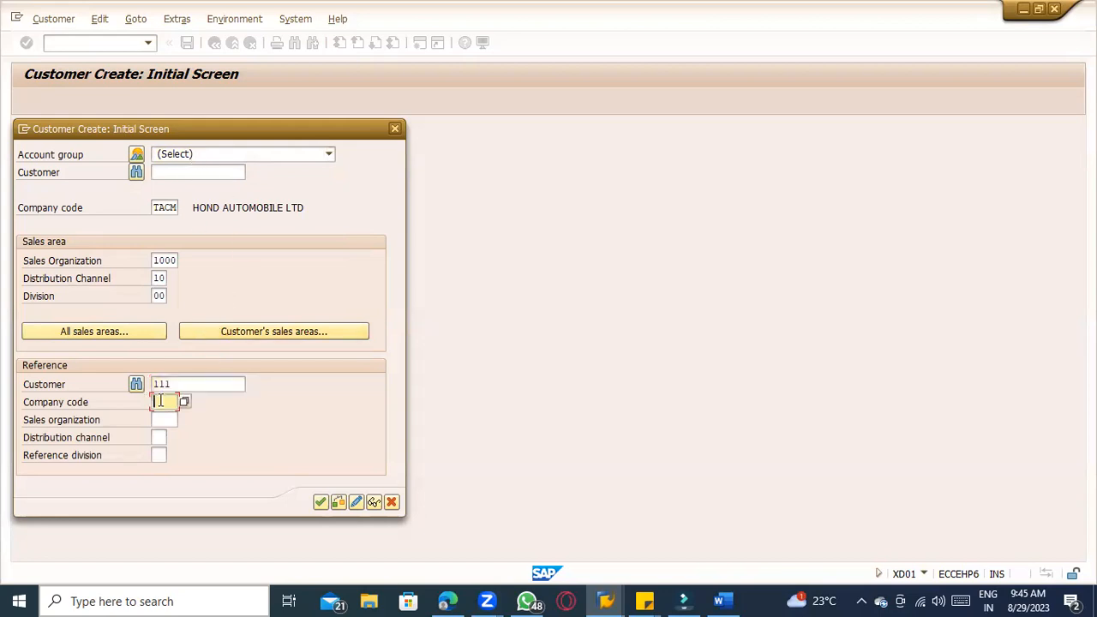
drag(178, 385, 152, 385)
click(158, 398)
text(T)
text(000)
key(Tab)
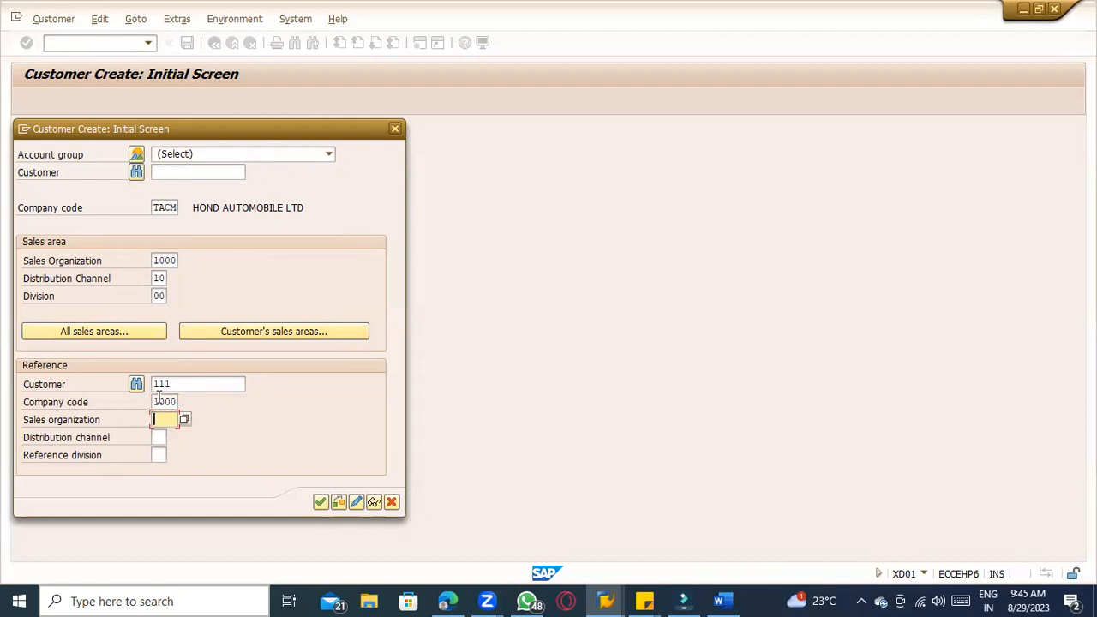
click(158, 399)
text(TACM)
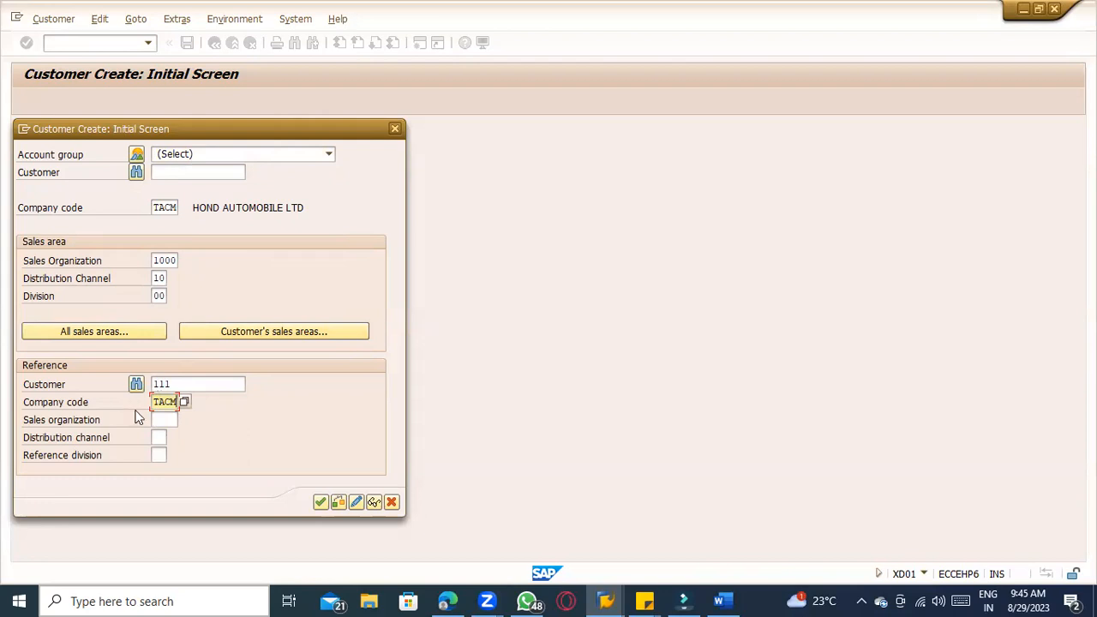
- Set the reference sales organization to 1000, distribution channel to 10 and division to 00, and submit the initial customer data
click(159, 420)
text(1000)
text(10)
text(00)
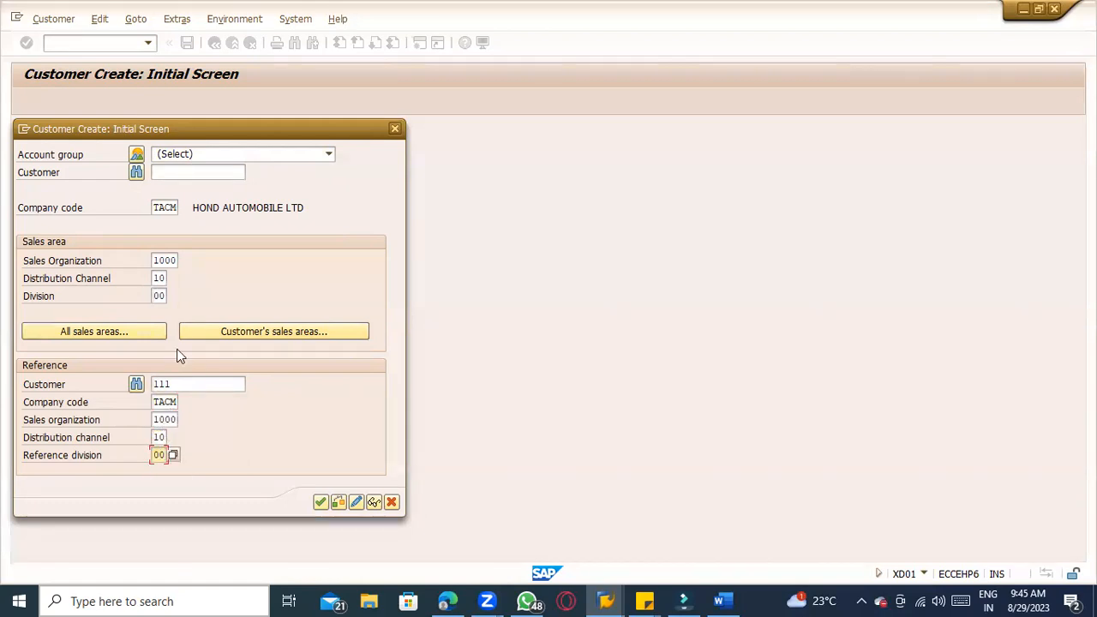
click(321, 501)
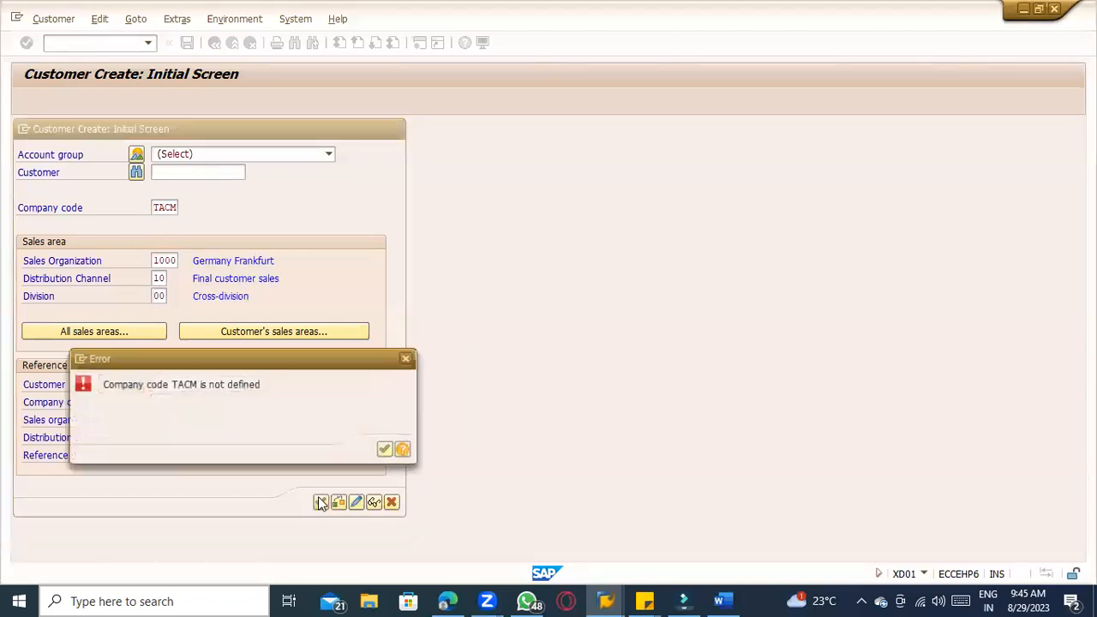
click(383, 449)
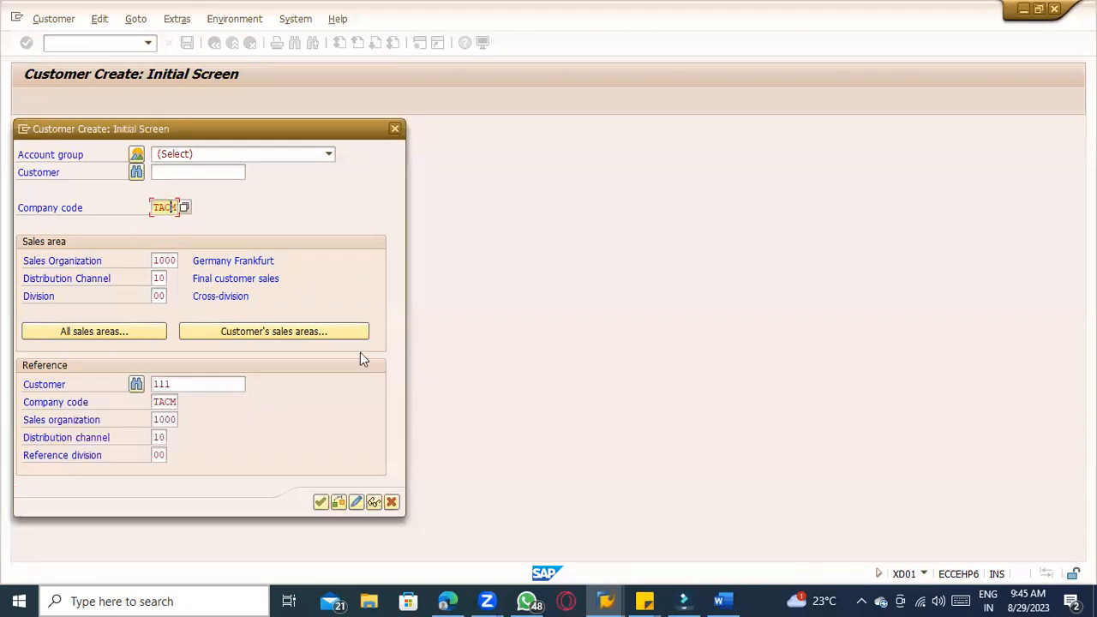
- Change the company code to TATC for both the new customer and the reference, and continue to the general data
key(BackSpace)
text(TC)
click(161, 401)
key(Return)
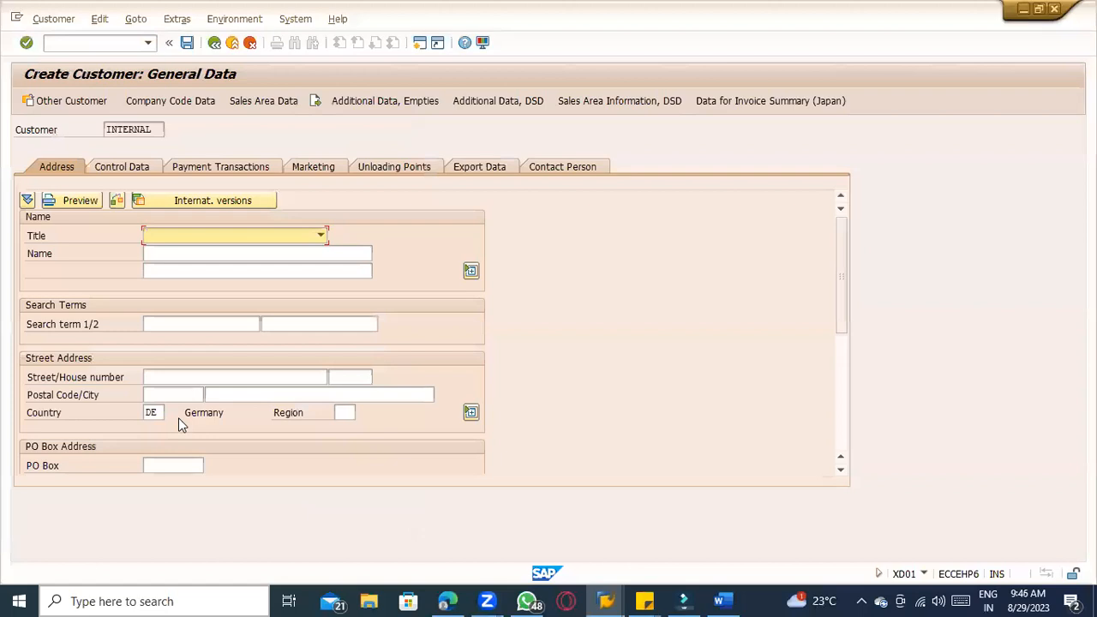
- Name the customer "1000 company code" and set the first search term to 1000 in the address data
key(Return)
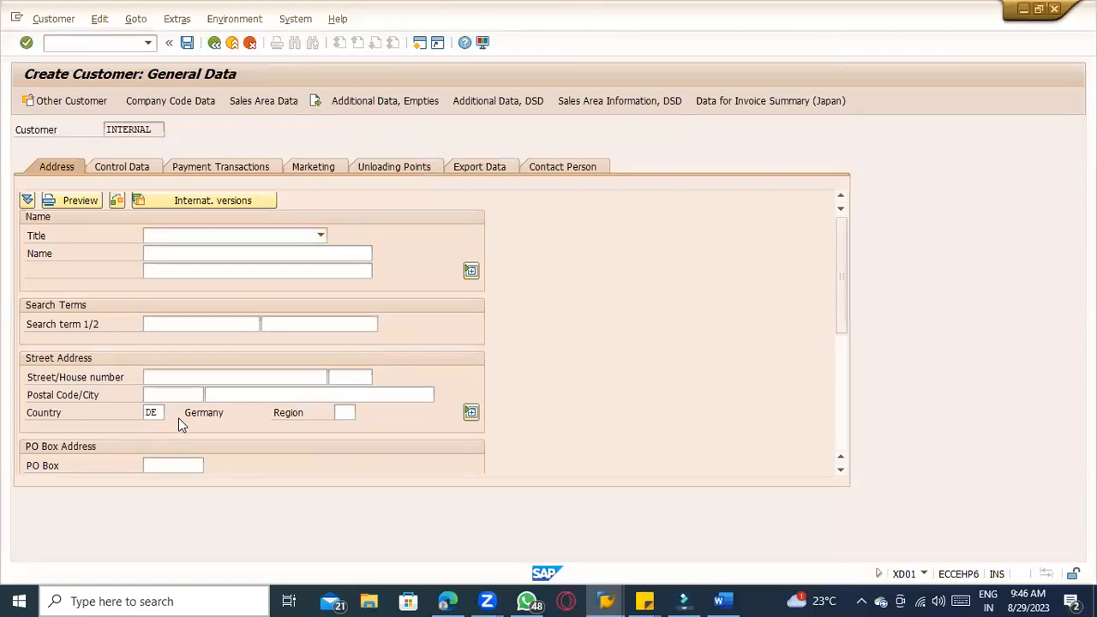
key(Tab)
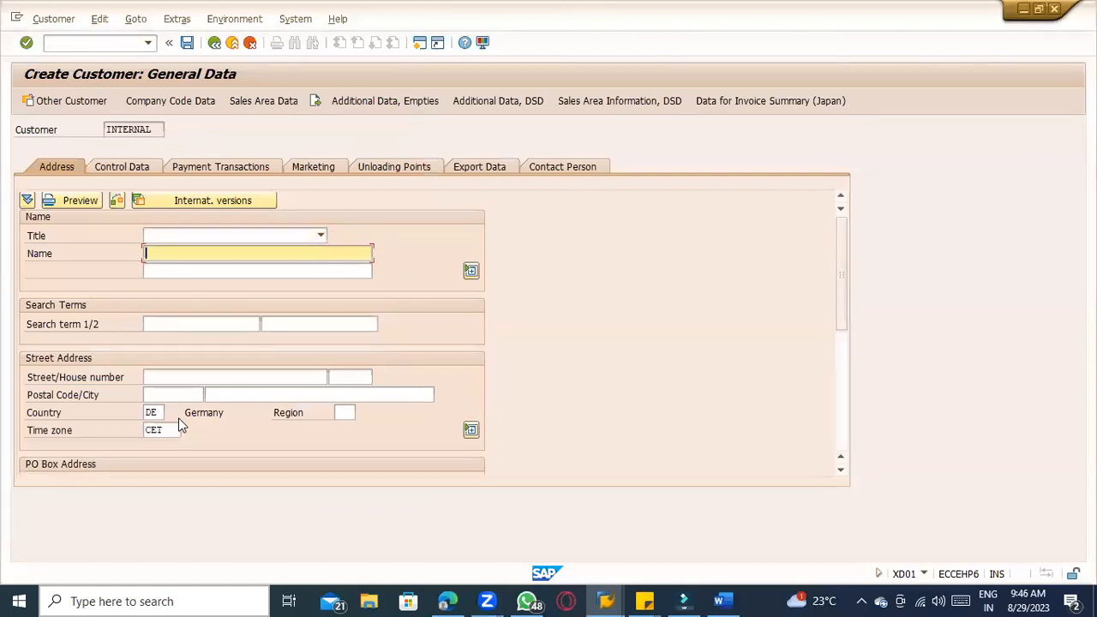
text(TAC==)
key(BackSpace)
key(BackSpace)
key(BackSpace)
key(BackSpace)
key(BackSpace)
text(1000 C)
key(BackSpace)
text(company code)
click(159, 324)
text(1000)
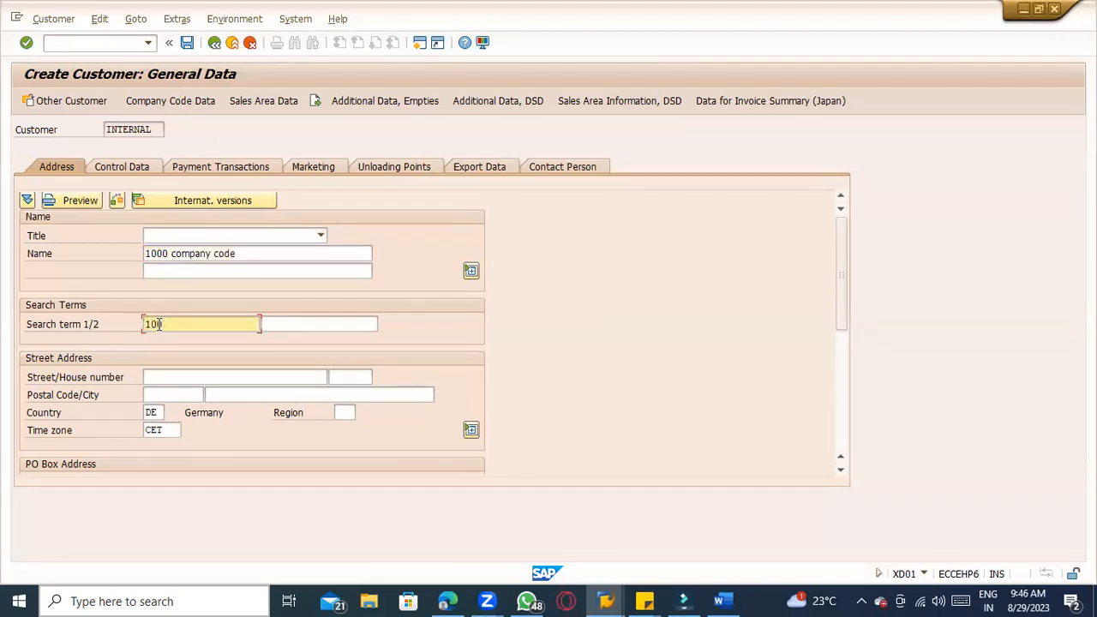
key(Return)
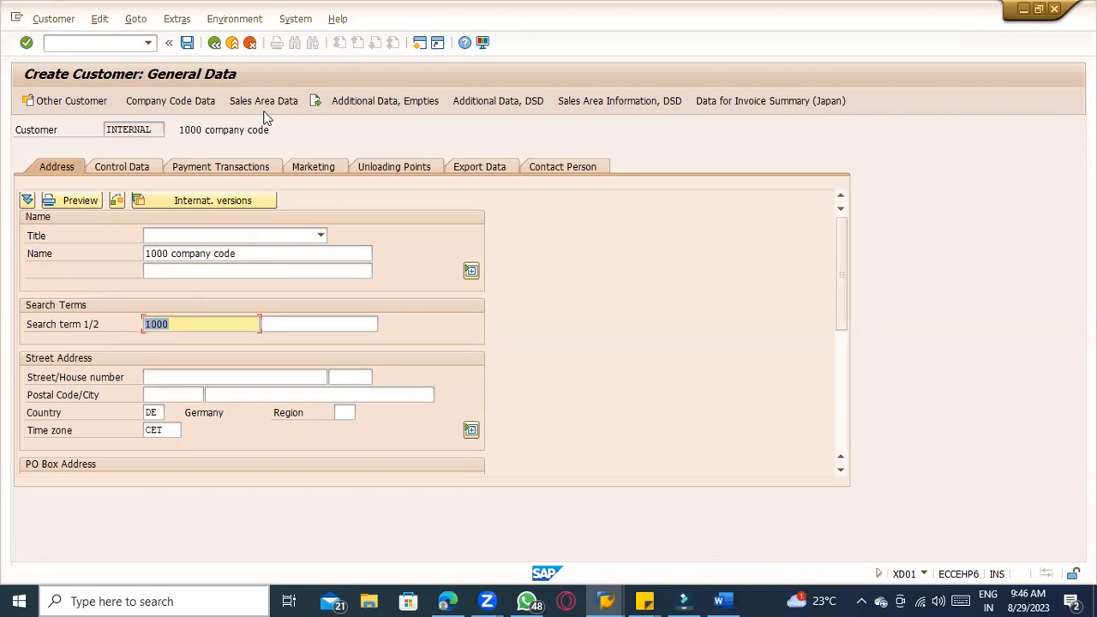
- Review the new customer's account management and payment settings in the company code data, and the shipping and sales settings in the sales area data
click(181, 101)
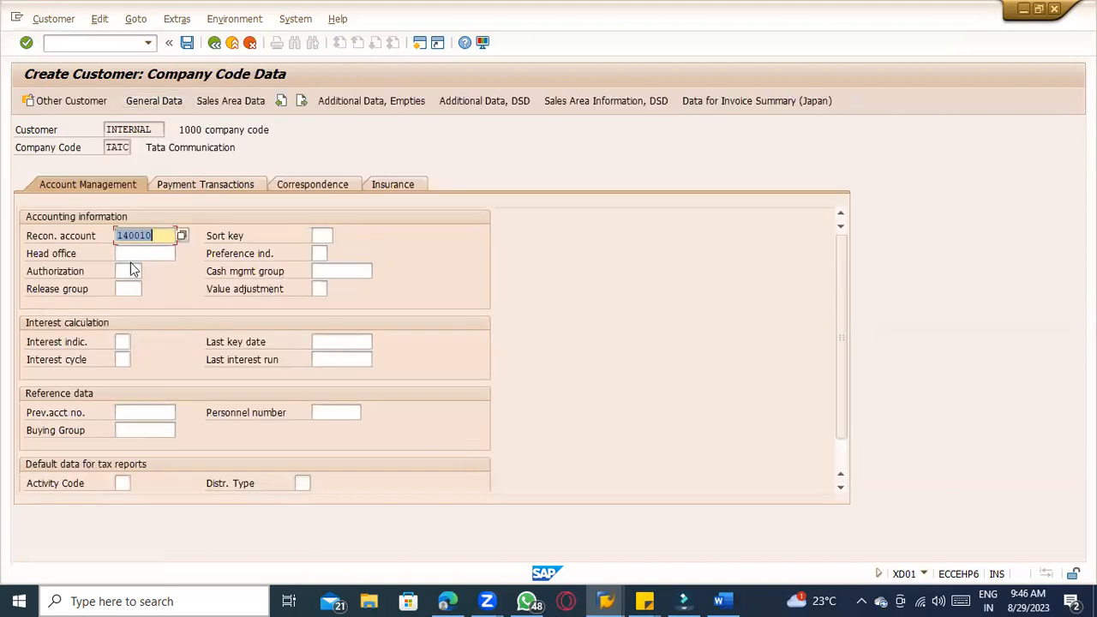
click(180, 184)
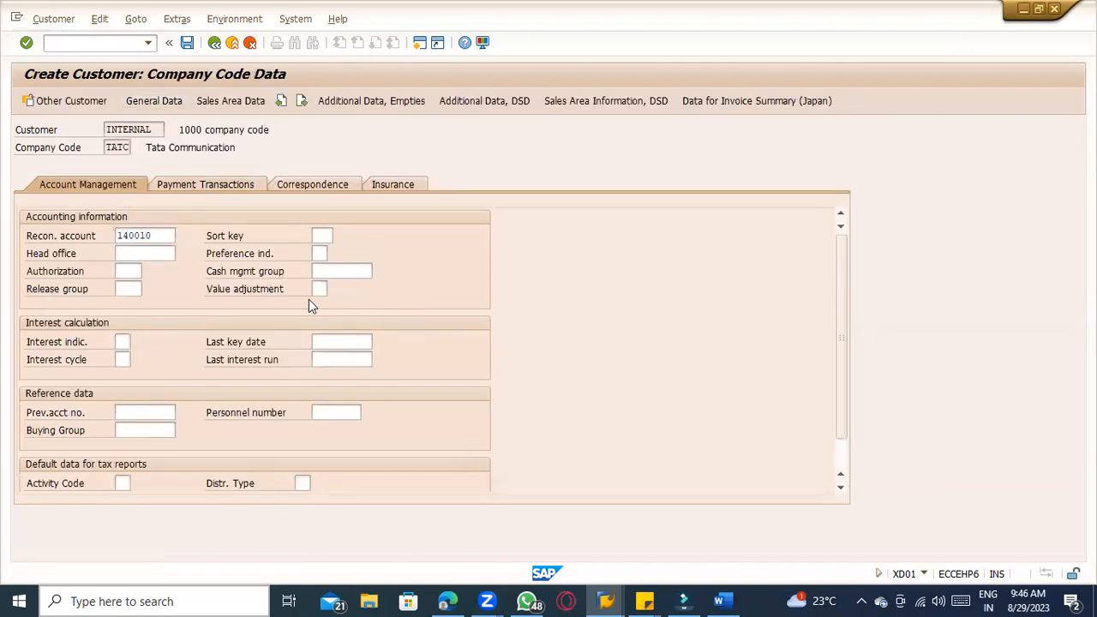
click(231, 101)
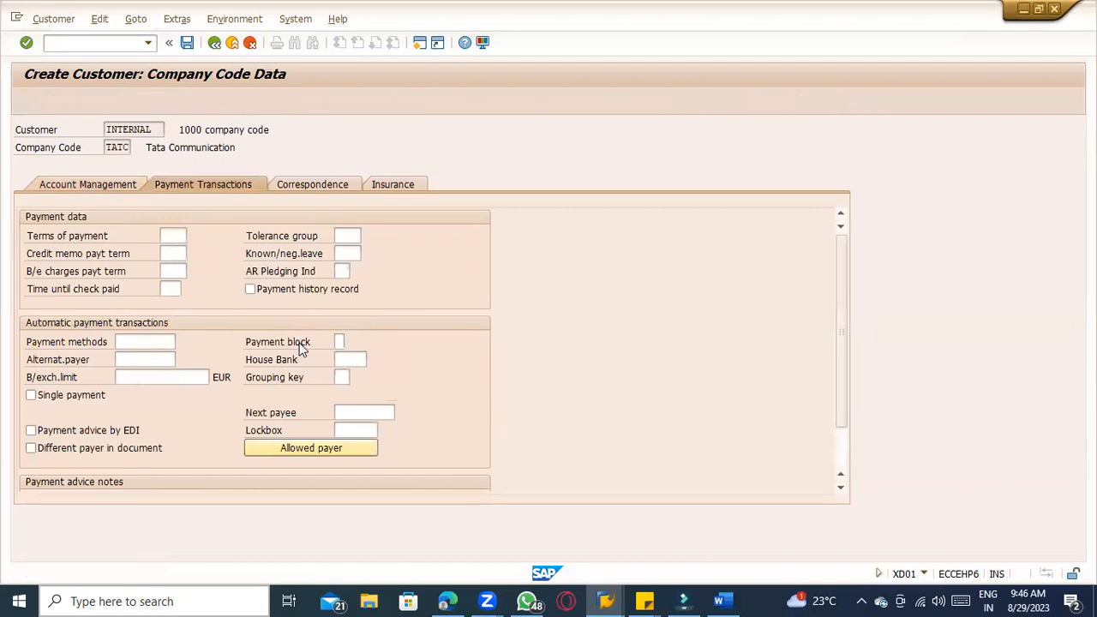
click(102, 220)
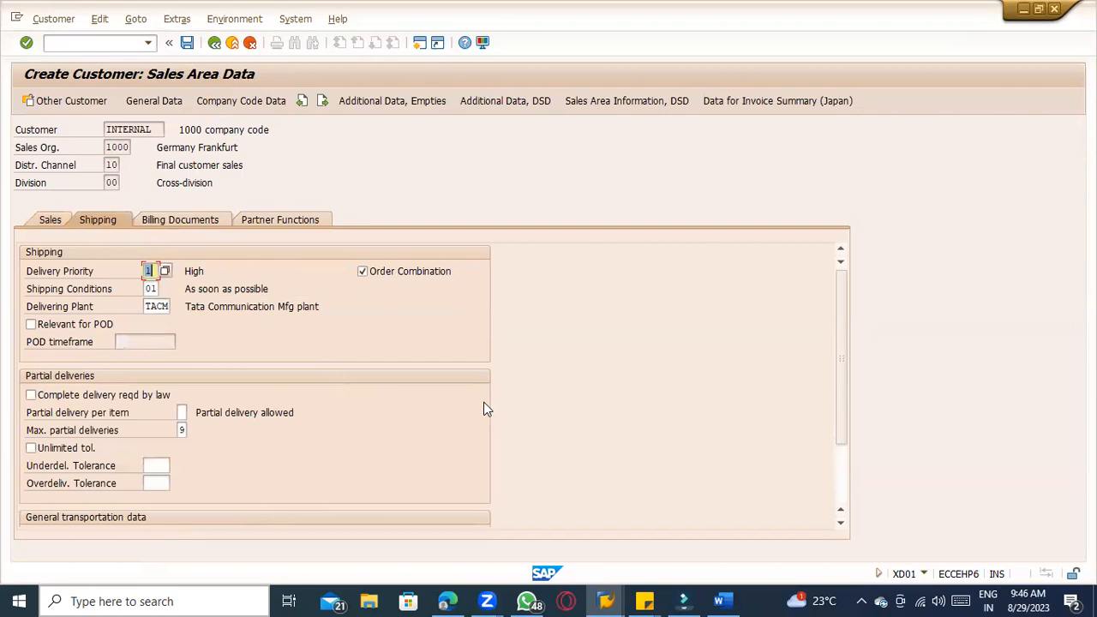
click(145, 312)
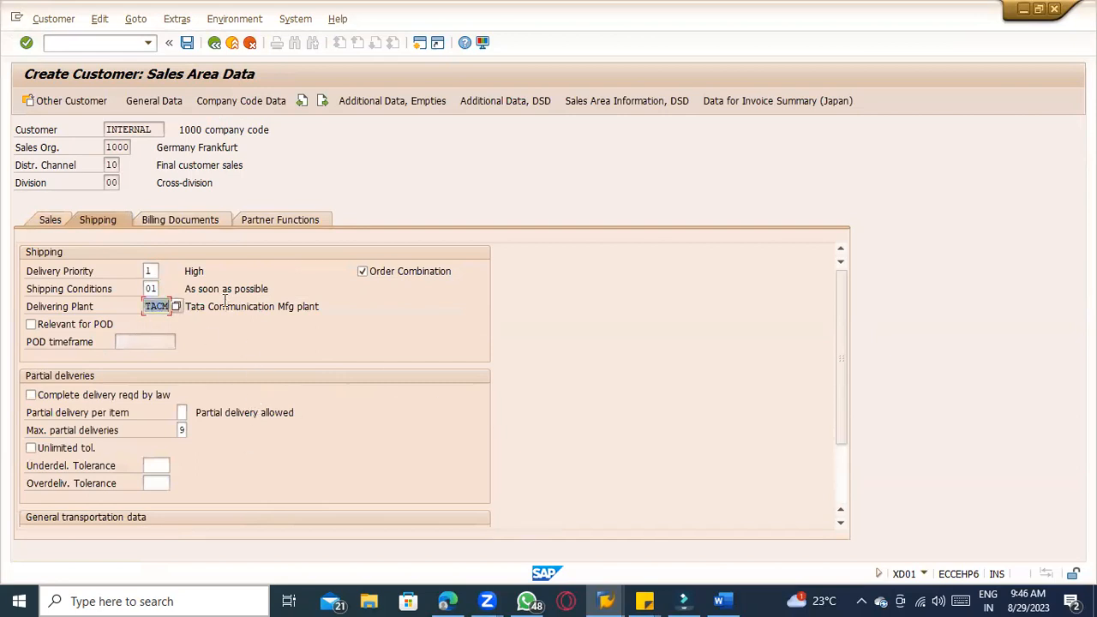
click(150, 271)
click(151, 290)
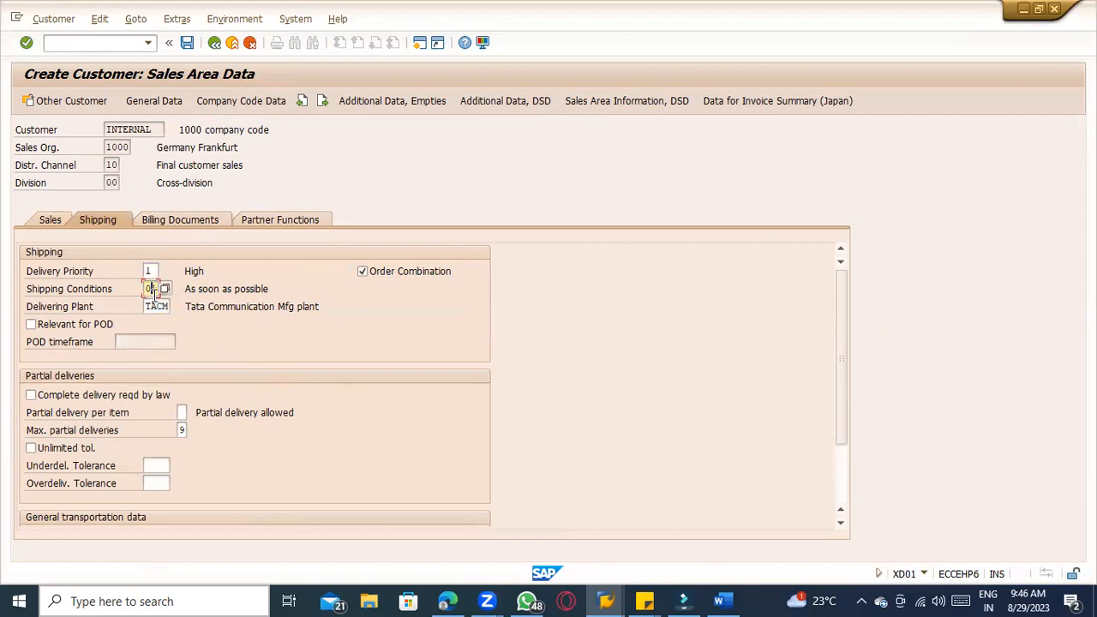
click(68, 220)
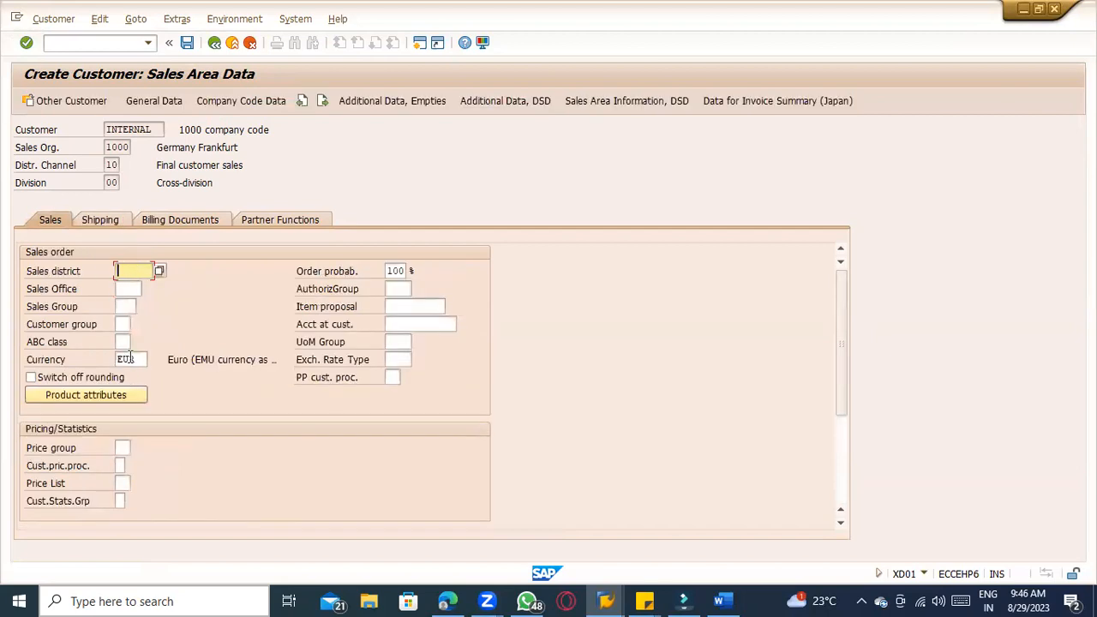
- Save the new customer, display its delivering plant in the shipping data, and exit the record
click(190, 45)
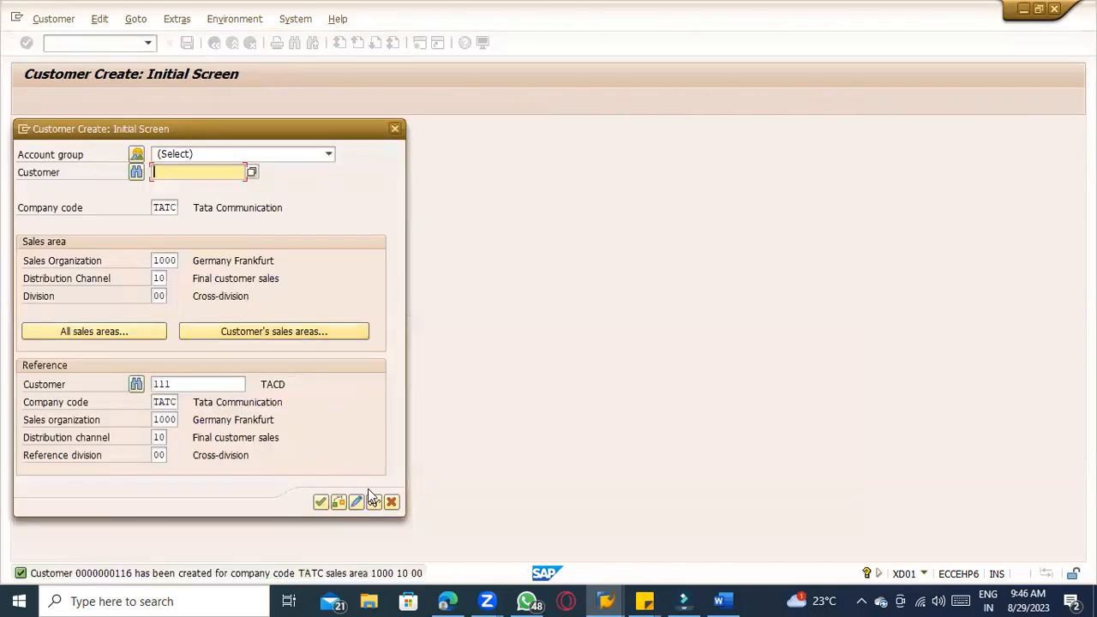
click(371, 502)
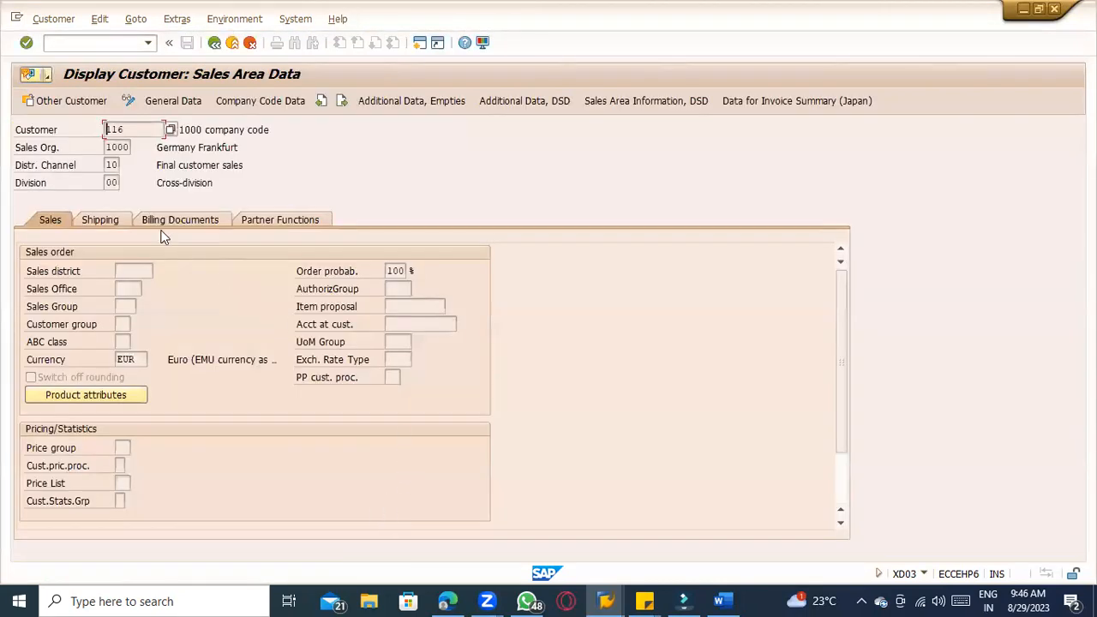
click(101, 219)
double_click(156, 306)
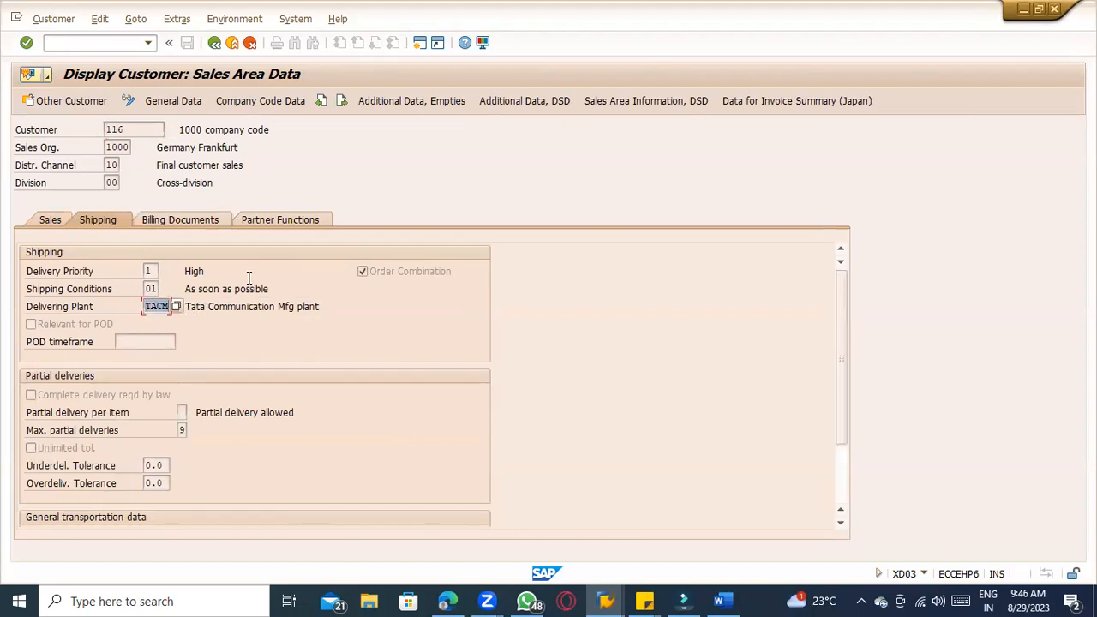
click(232, 43)
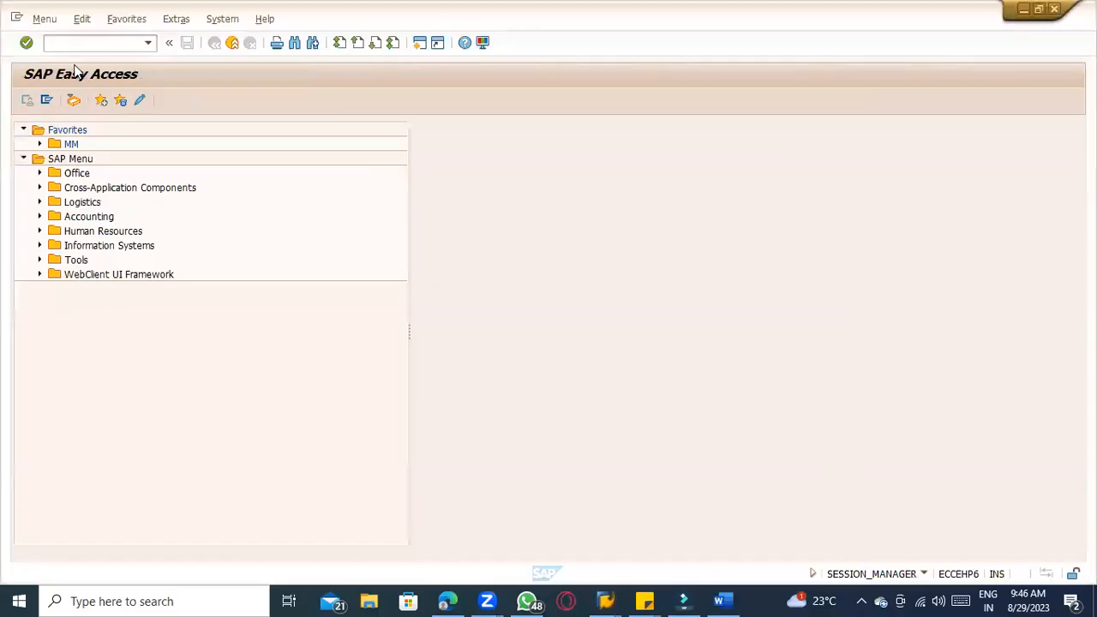
- Run transaction XD03 and display the new customer's sales area data for company code TATC
click(61, 46)
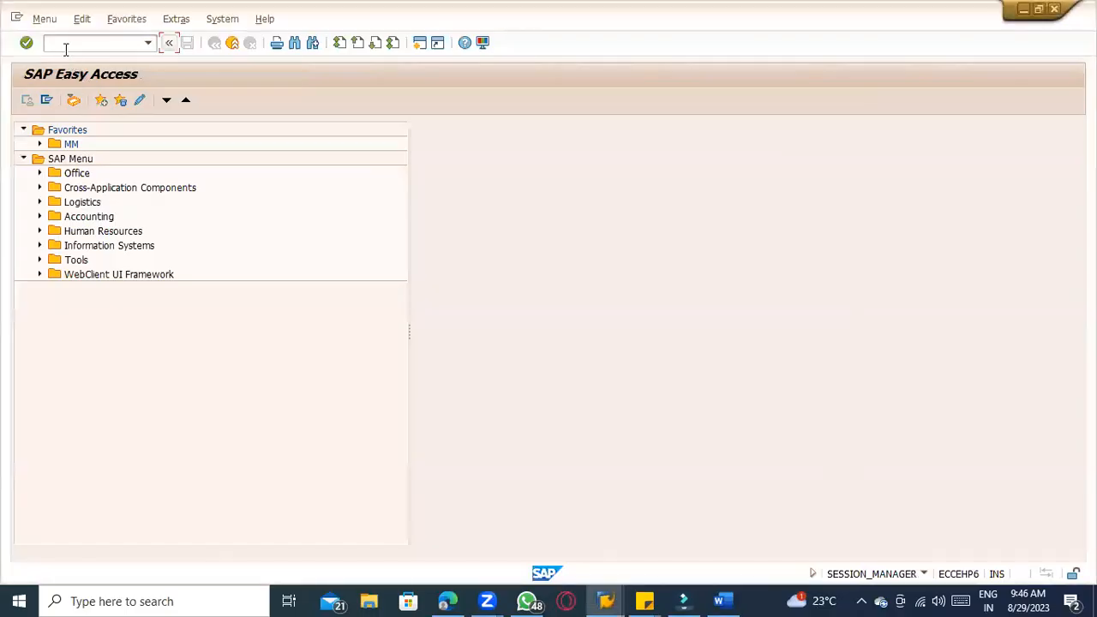
text(/nxd)
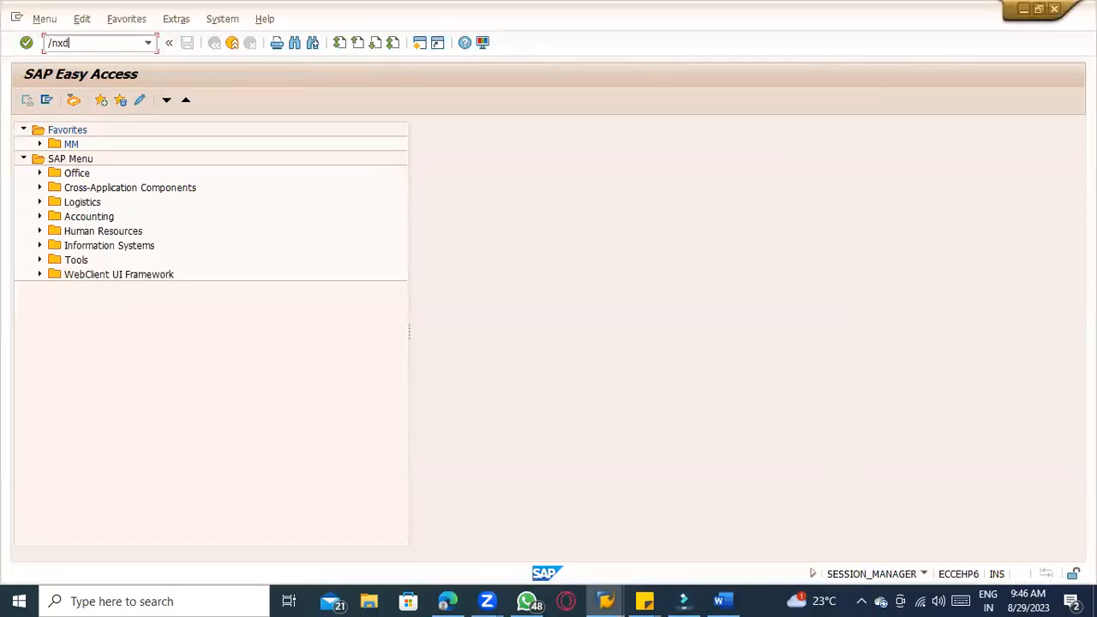
text(03)
key(Return)
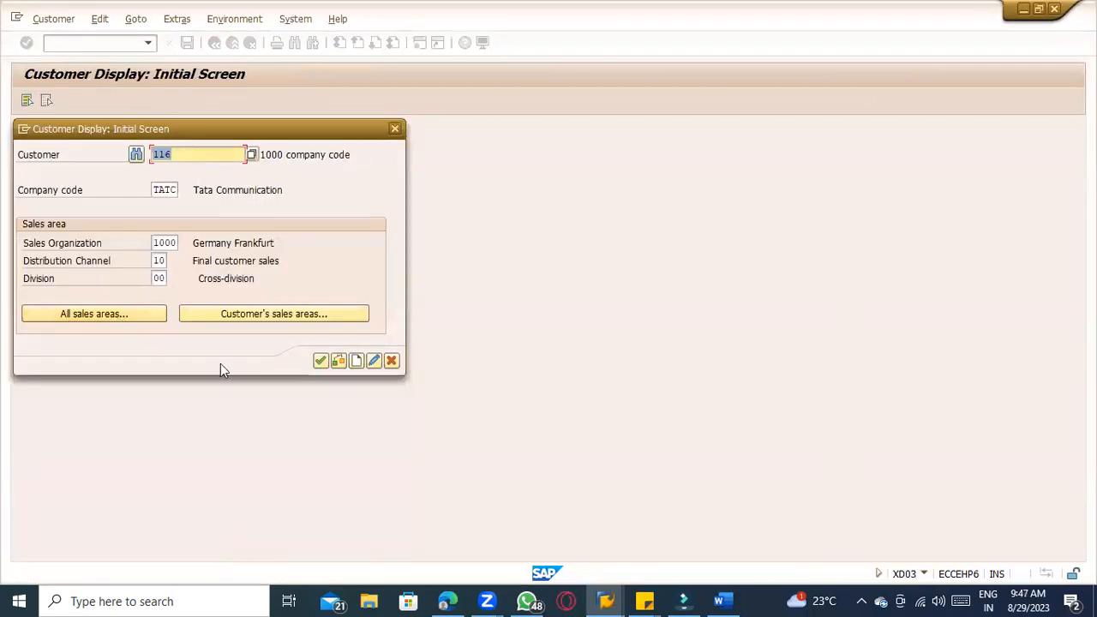
click(319, 360)
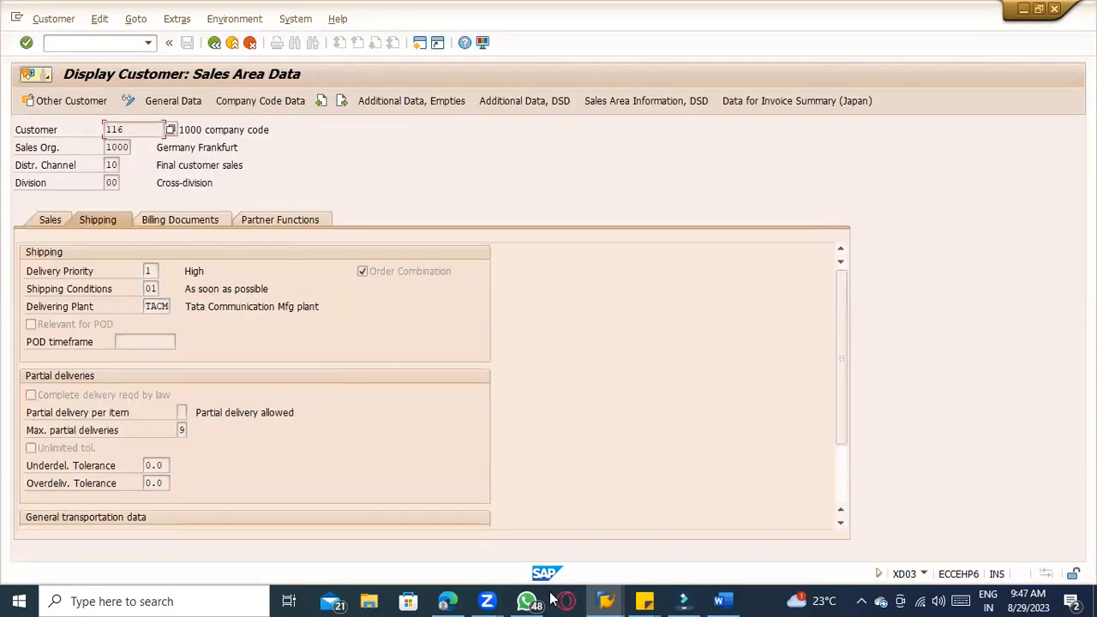
- In the Word notes, complete the customer master record line with the customer number and "---- receiving company code – receiving plant --- 1100 plant"
click(731, 601)
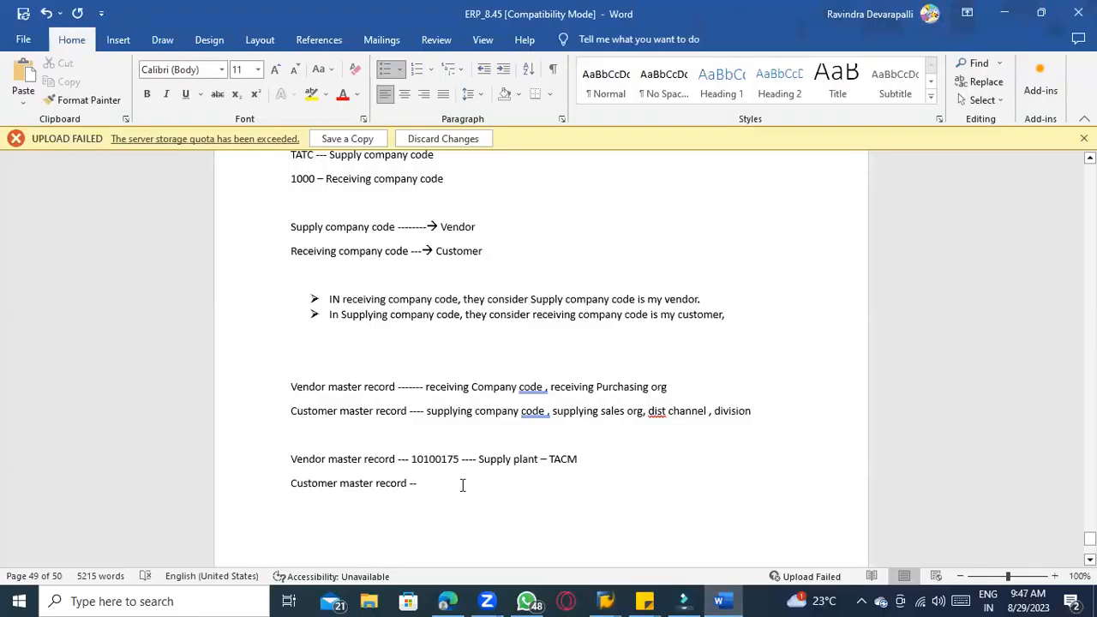
click(462, 485)
text(116 )
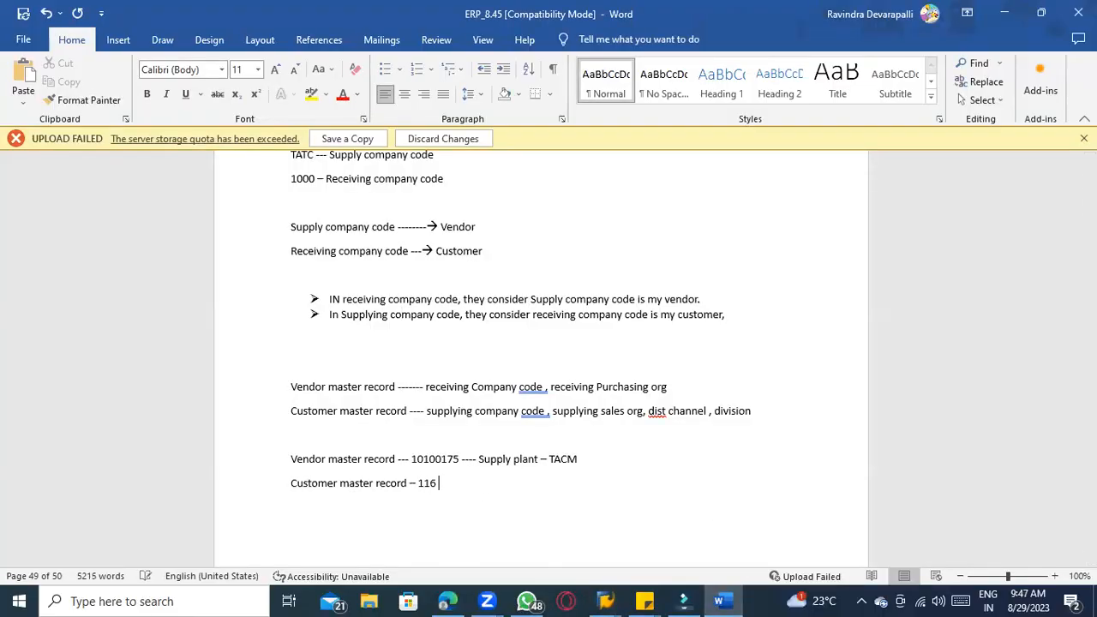
text(---- re)
key(BackSpace)
key(BackSpace)
key(BackSpace)
text(receiving company code - re)
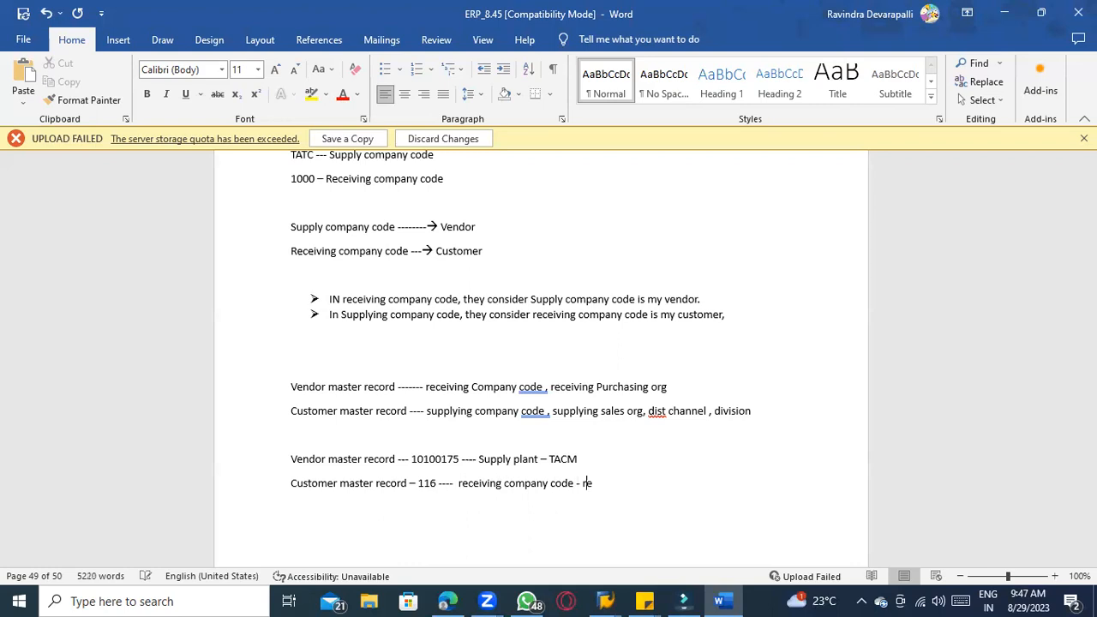
text(ceiving plant )
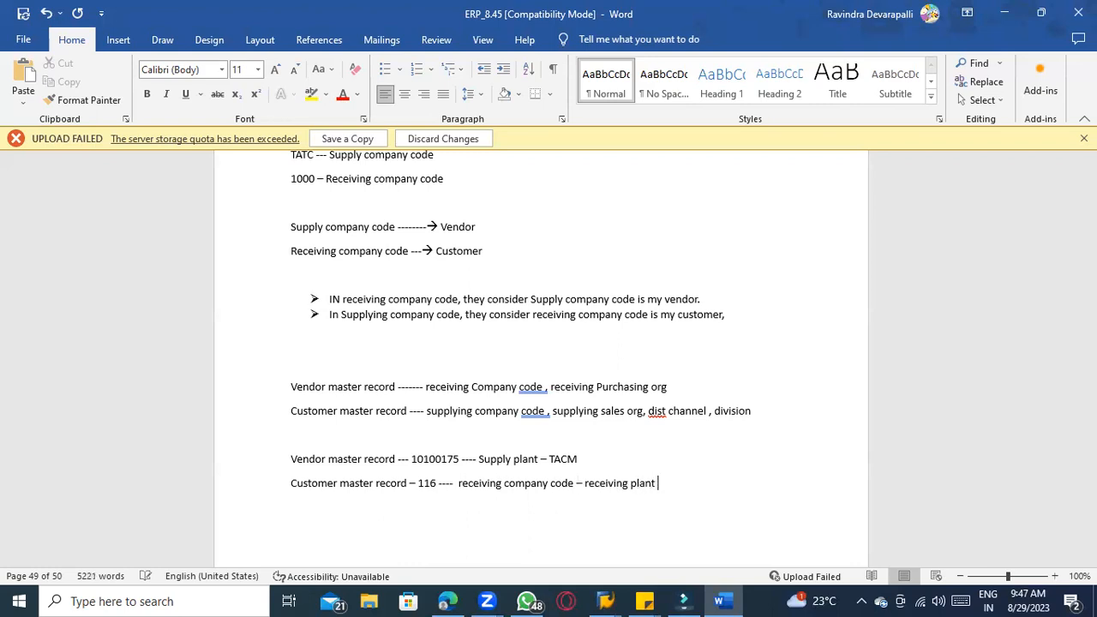
text(--- 1100 plant)
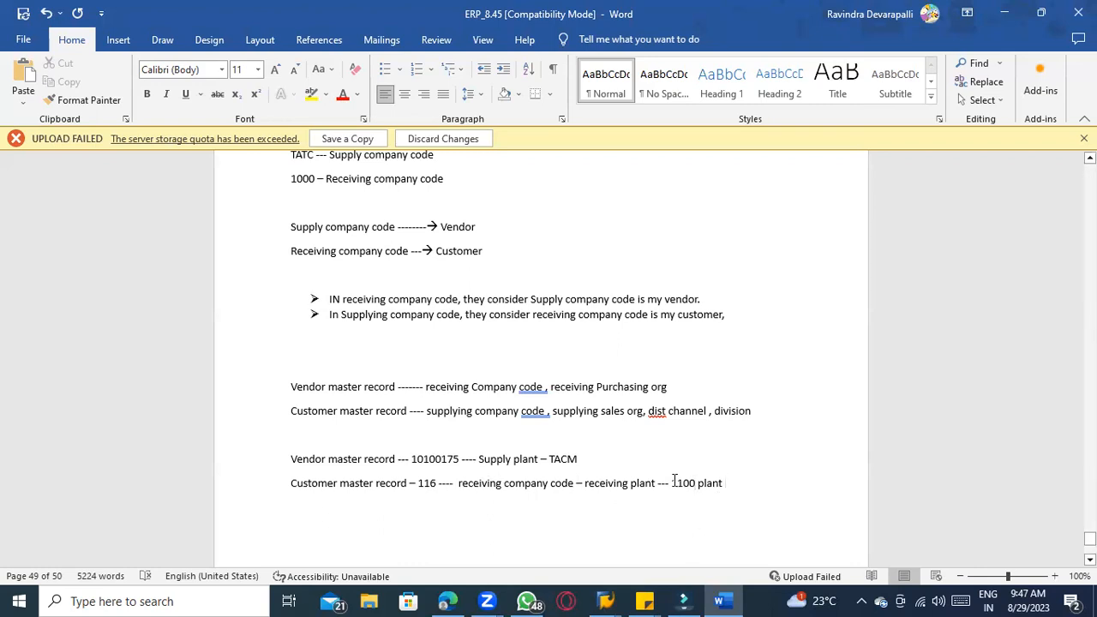
click(436, 482)
- In SAP, run SPRO and open Define Shipping Data for Plants under Materials Management, Purchasing, Purchase Order, Set up Stock Transport Order
key(alt+Tab)
click(116, 43)
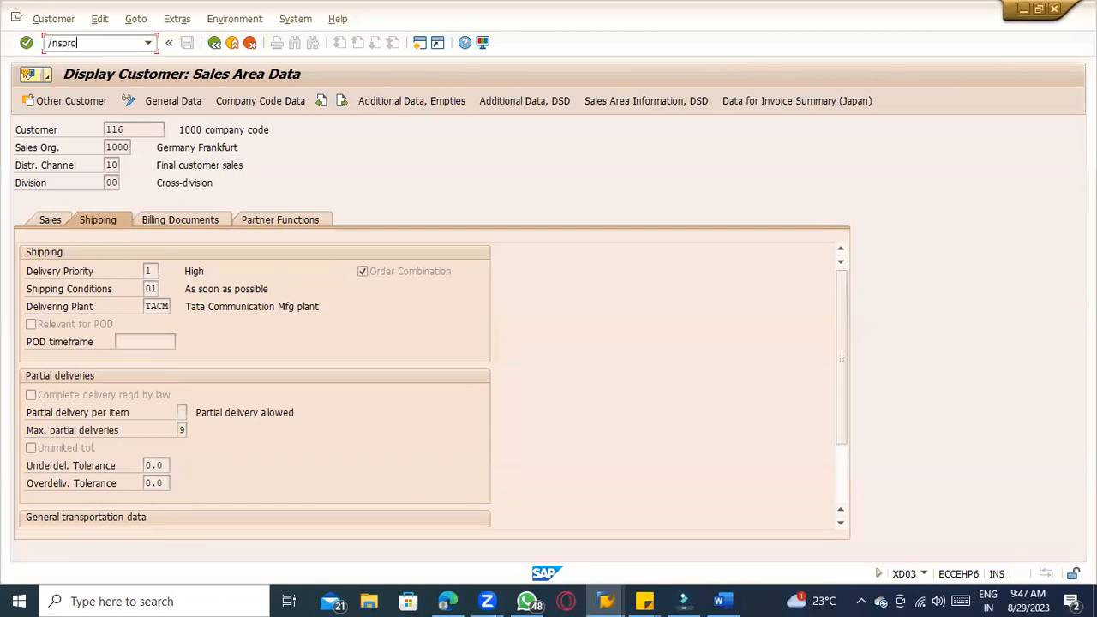
key(Return)
click(74, 102)
scroll(165, 334, down, 2)
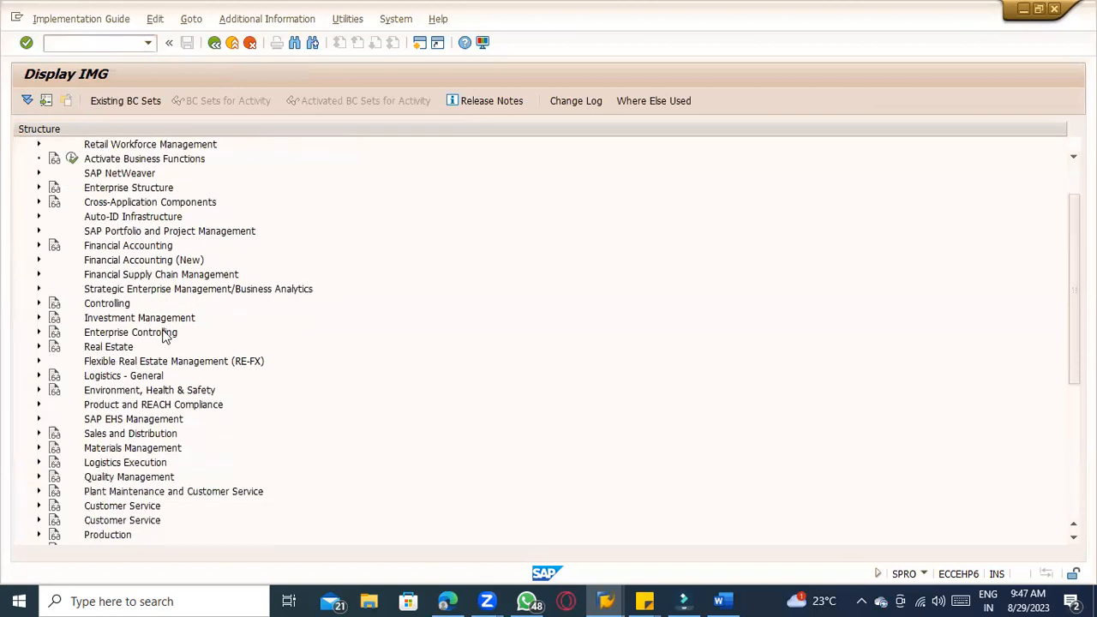
click(36, 448)
scroll(39, 446, down, 1)
click(54, 419)
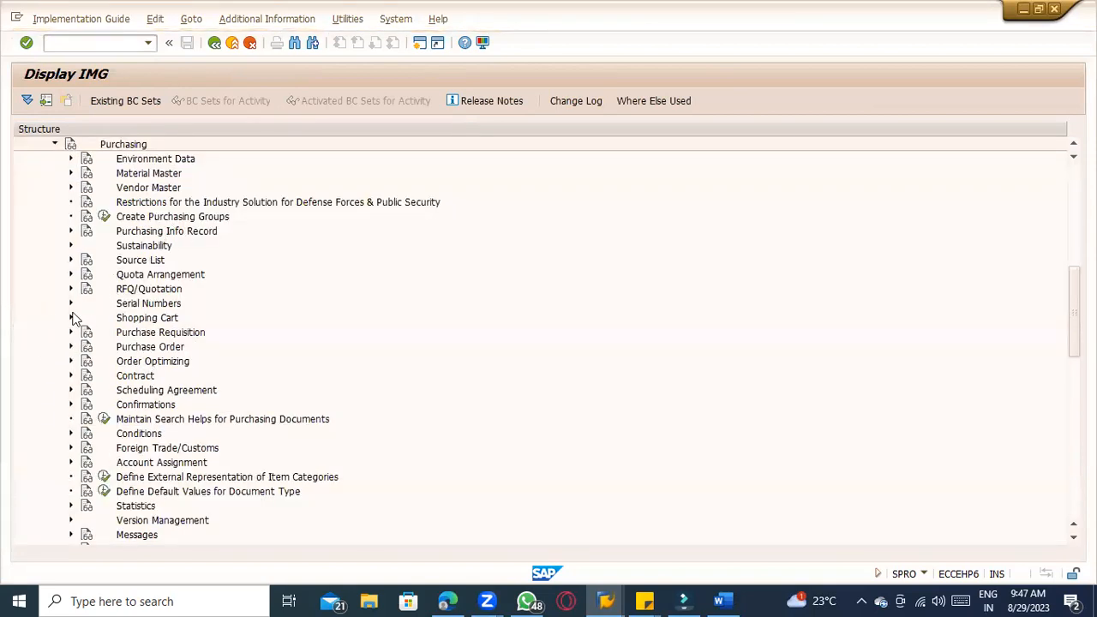
click(71, 347)
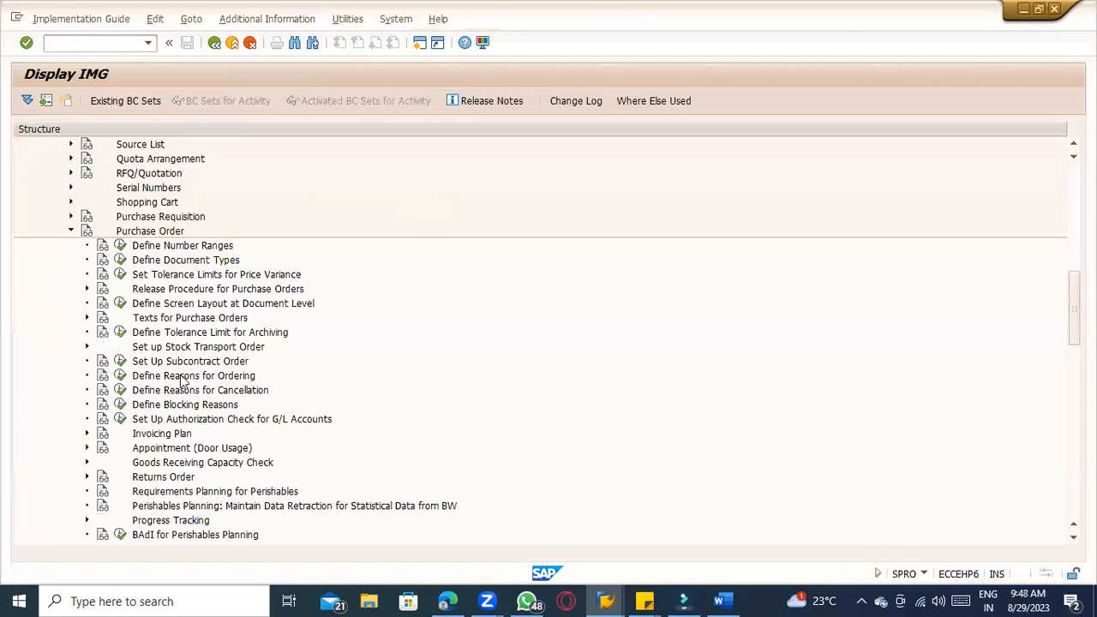
click(87, 346)
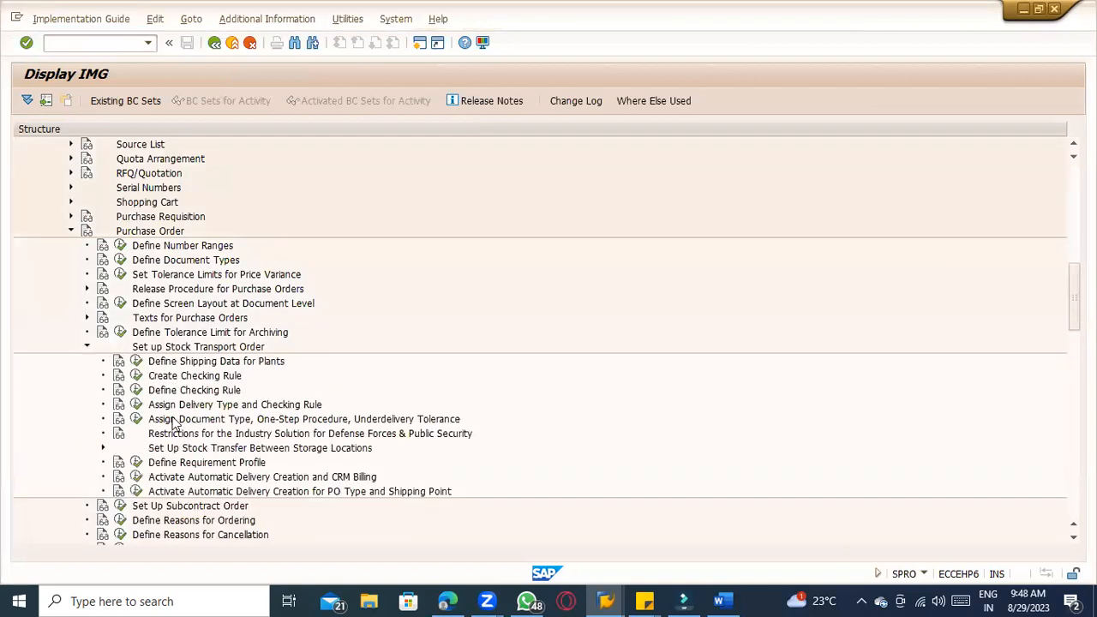
click(136, 361)
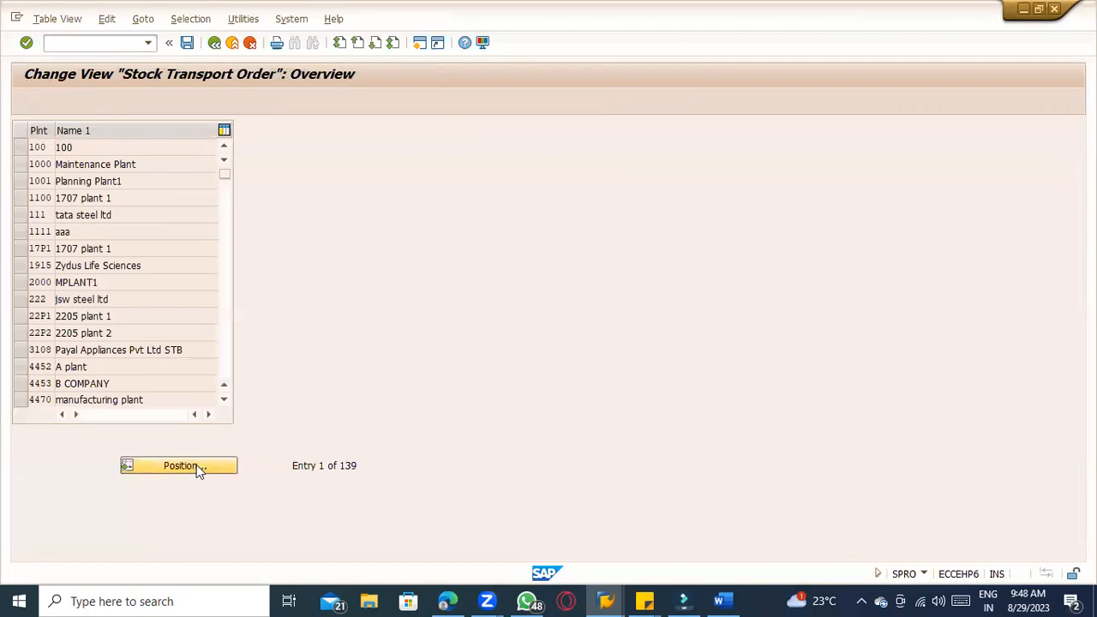
- Locate plant 1100 in the stock transport order overview, view its details in display mode, and return to the IMG
click(196, 465)
text(1100)
key(Return)
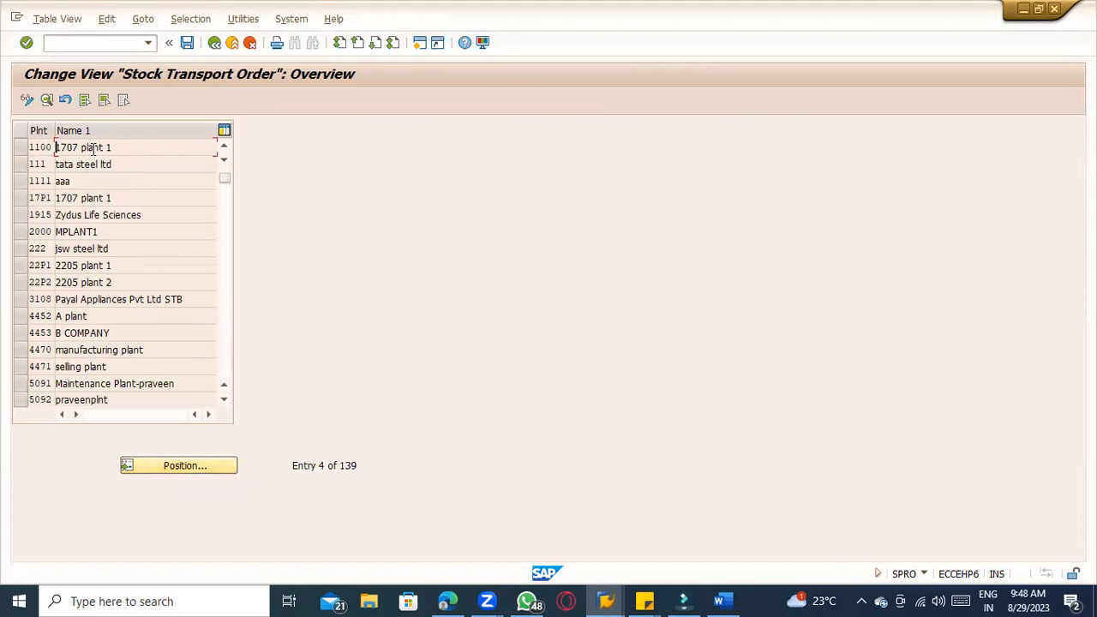
click(19, 147)
click(29, 101)
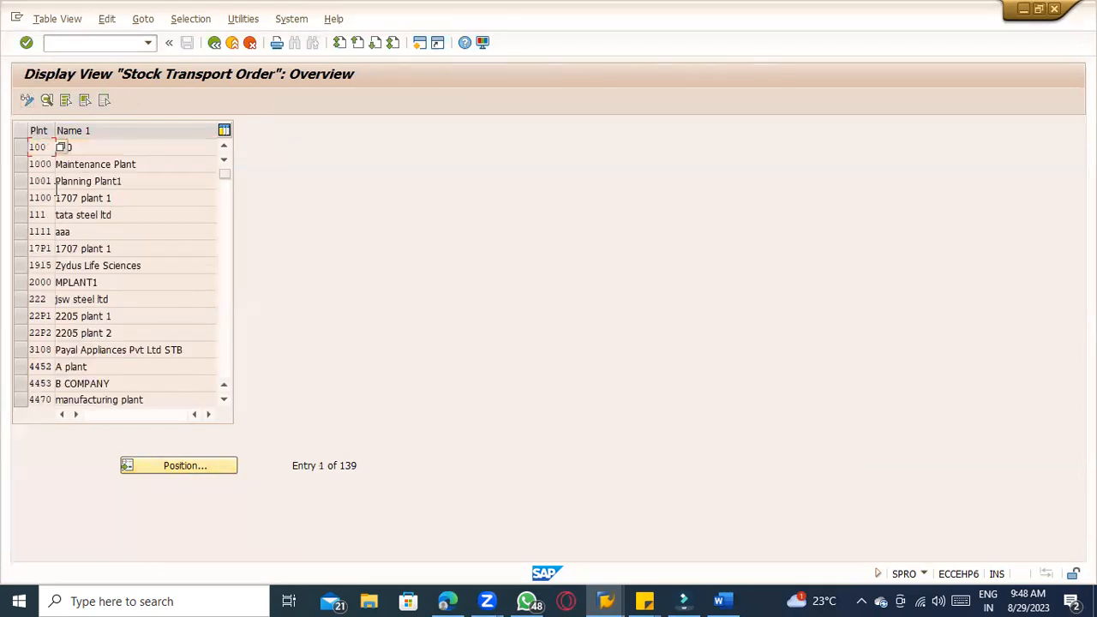
click(90, 199)
click(24, 199)
click(66, 99)
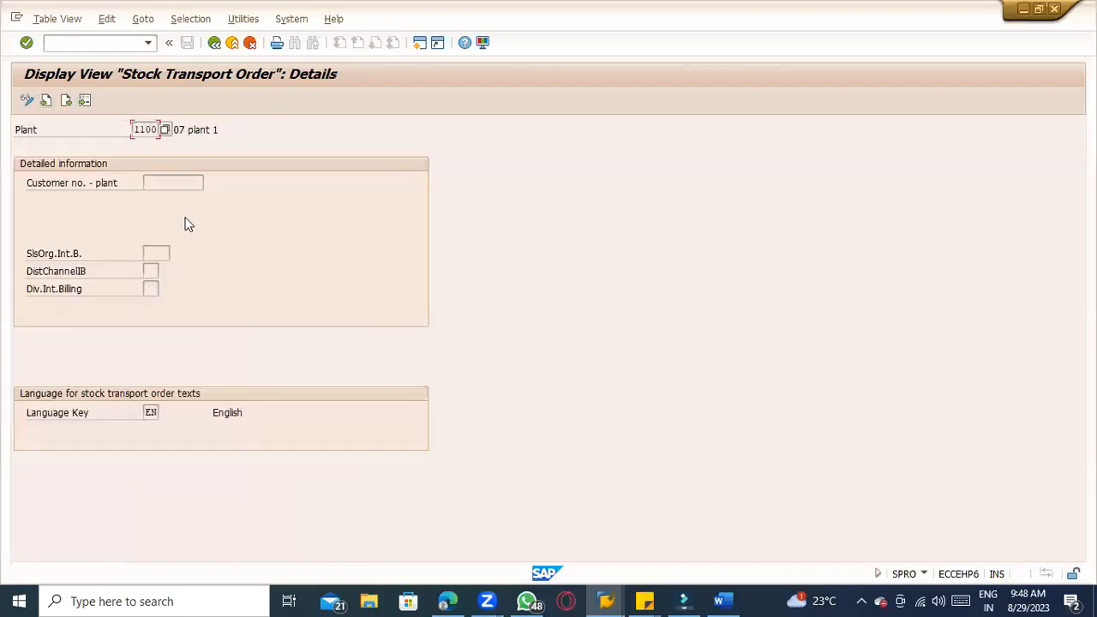
click(150, 181)
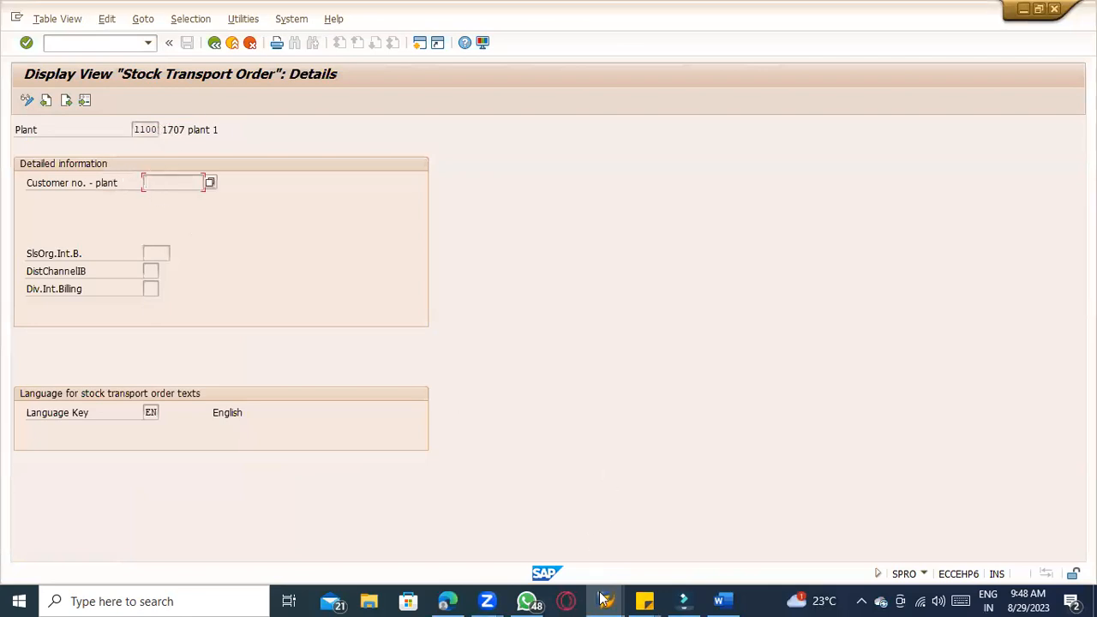
click(232, 42)
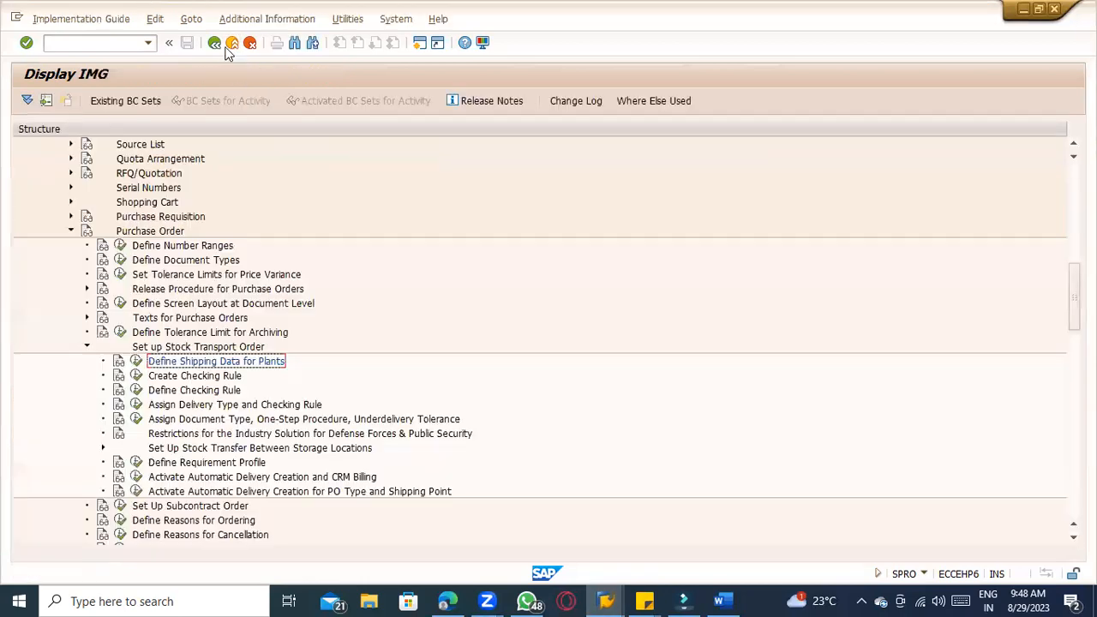
- Reopen the plant shipping data for editing, assign the new customer's number to plant 1100, save, and return to the IMG
click(137, 362)
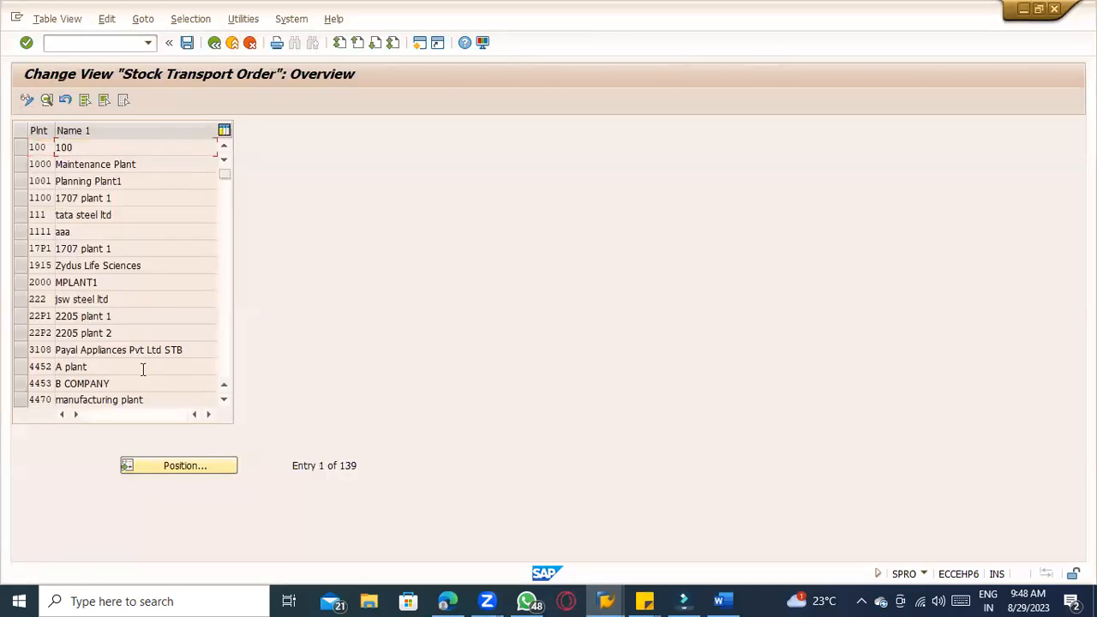
double_click(85, 197)
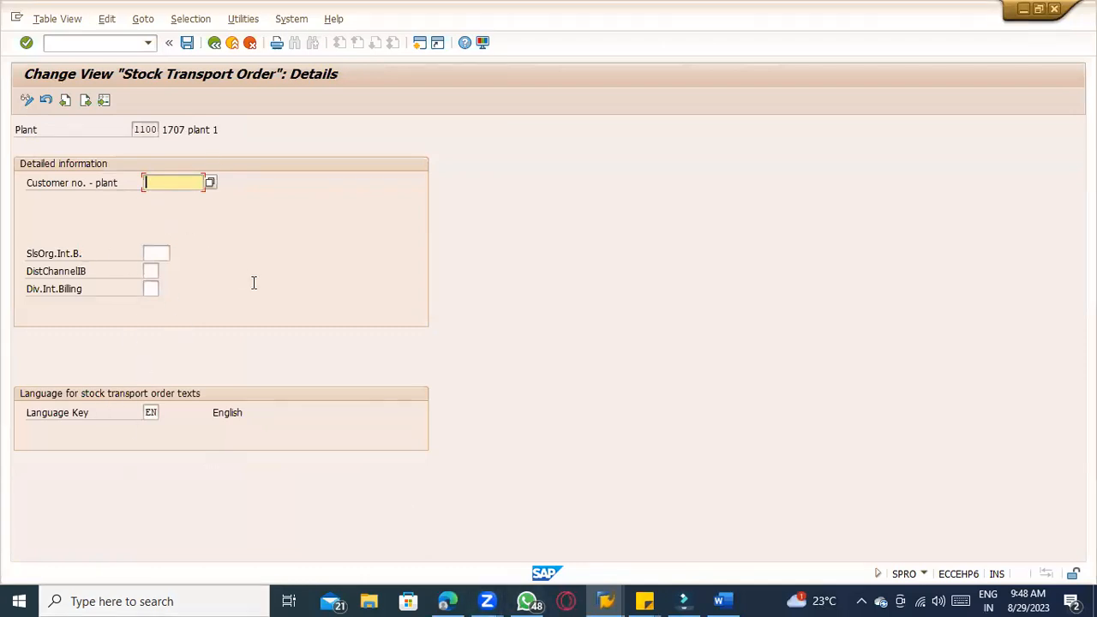
key(alt+Tab)
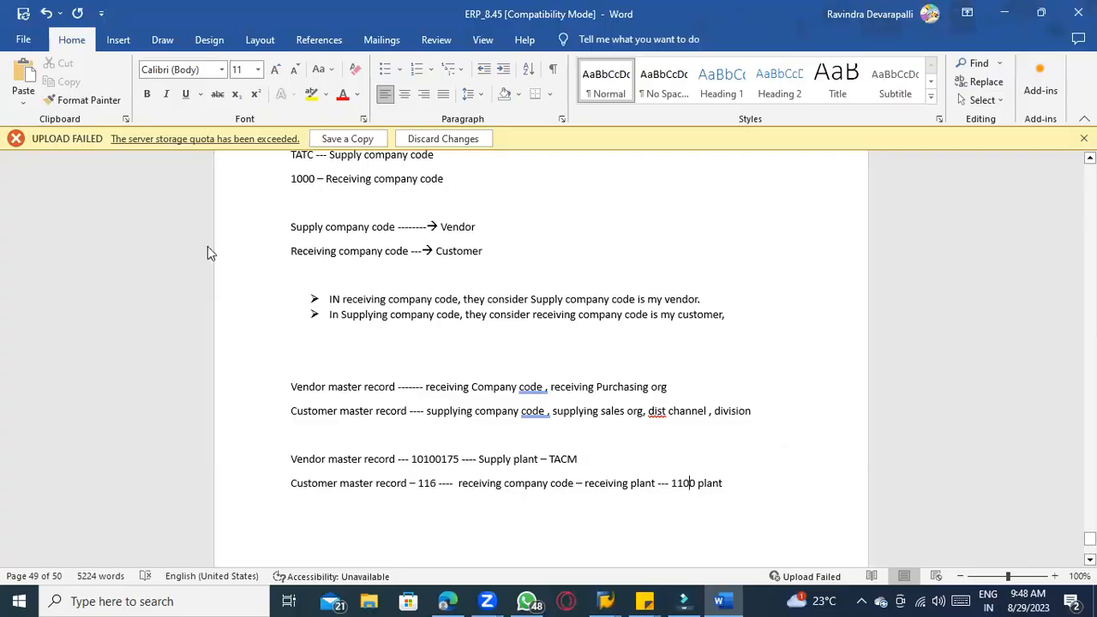
key(alt+Tab)
text(11)
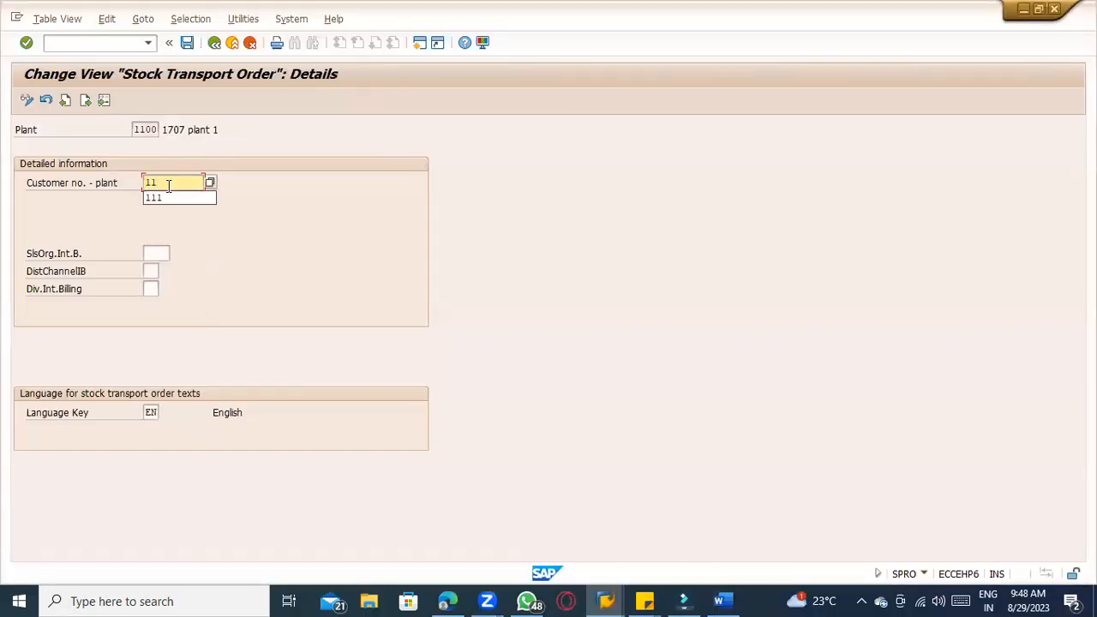
text(6)
key(Return)
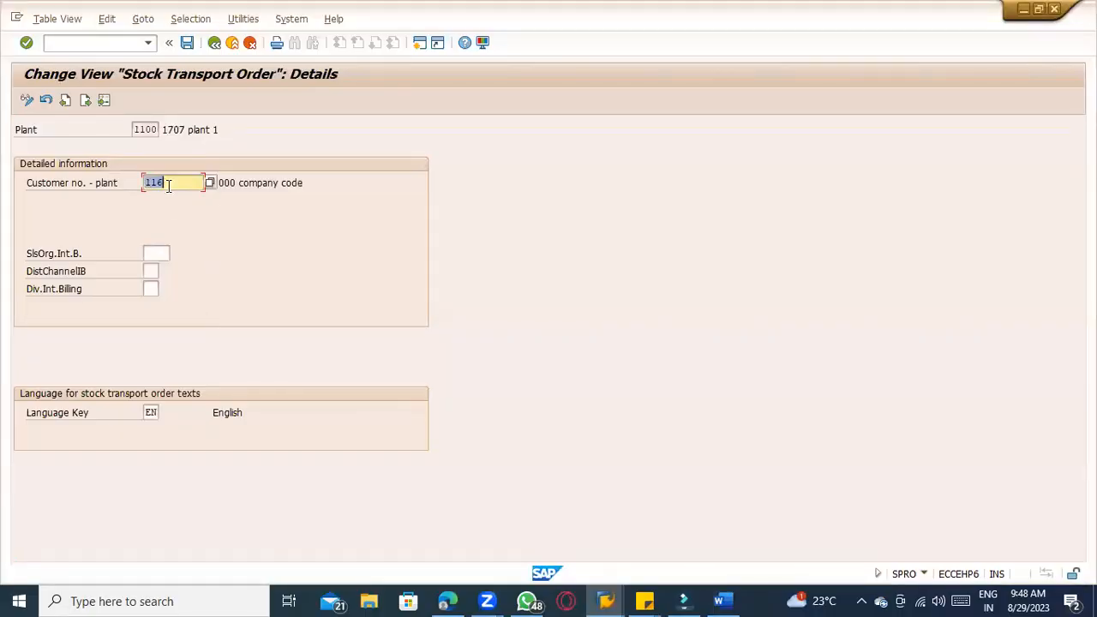
key(ctrl+s)
key(Return)
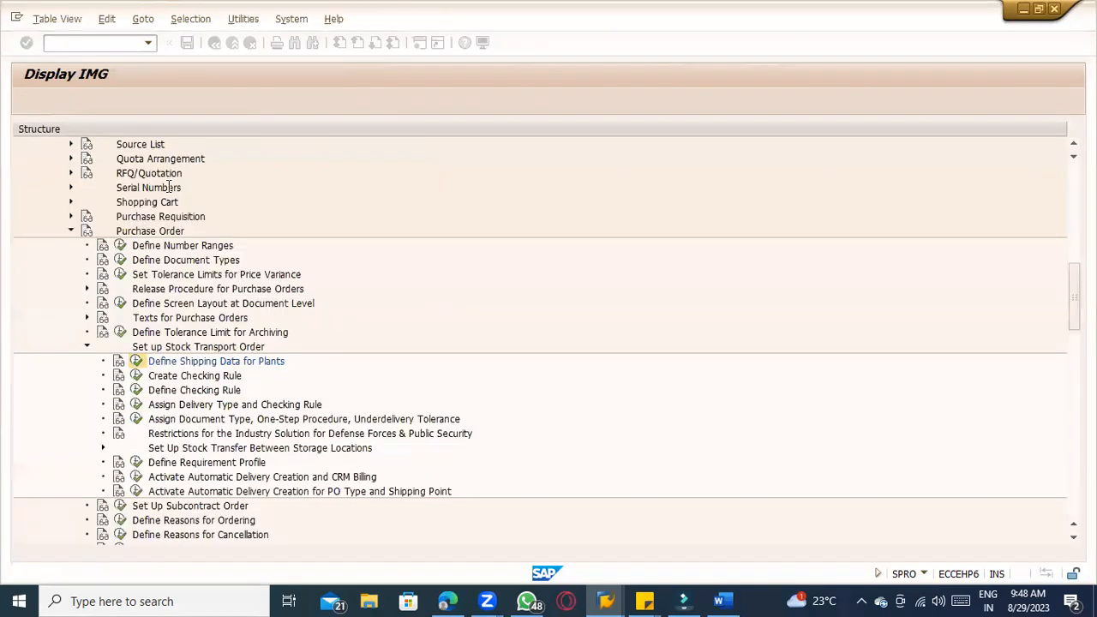
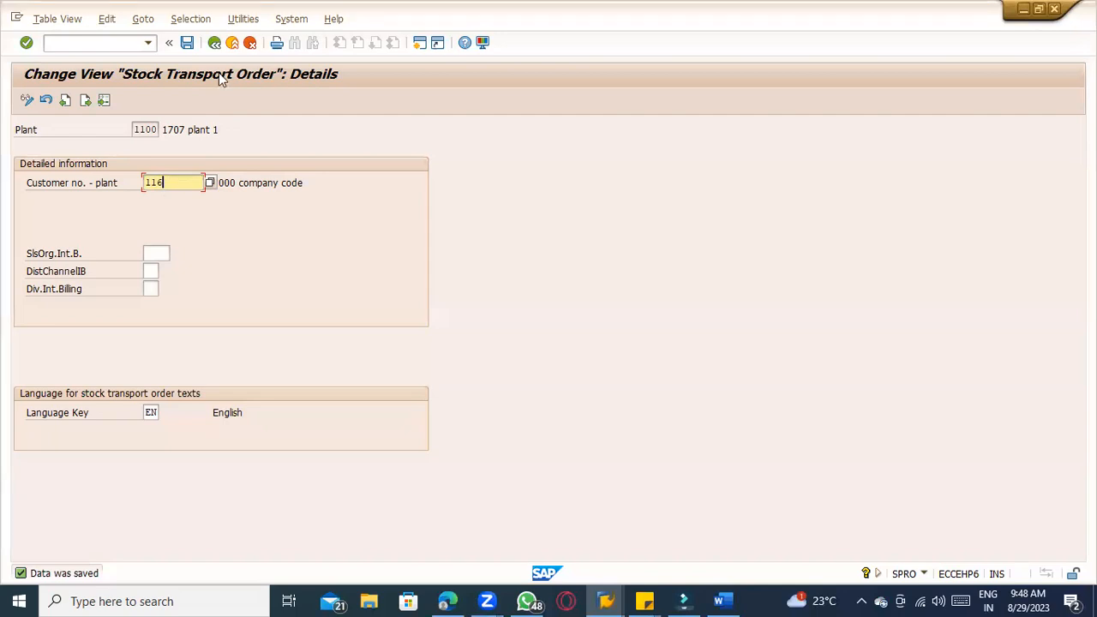
click(215, 44)
click(215, 43)
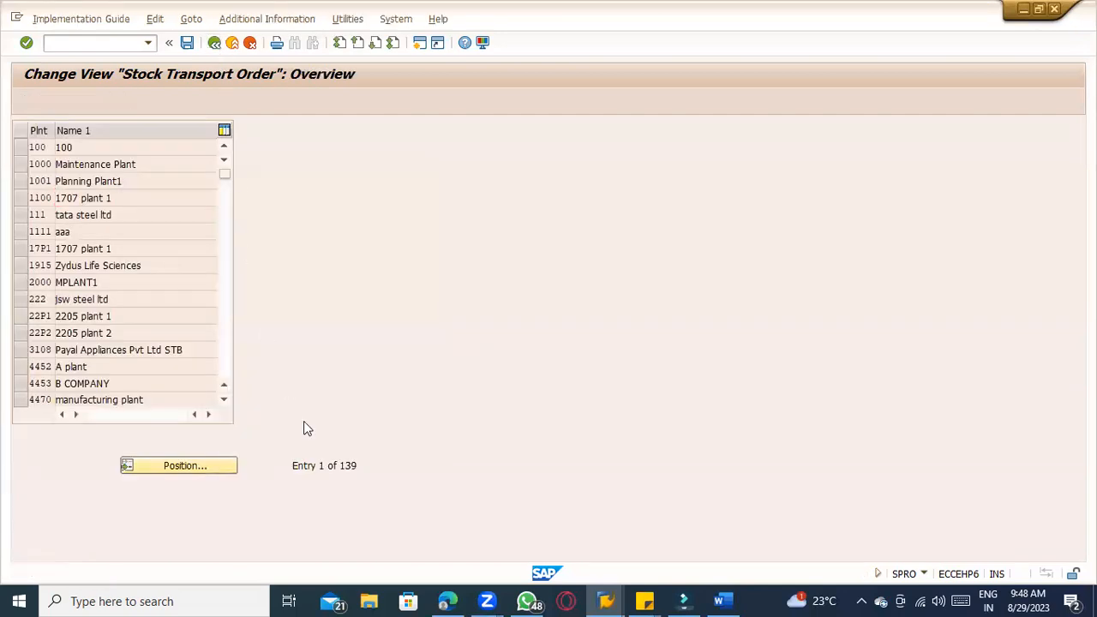
- Open Assign Delivery Type and Checking Rule, and add "INTER STO ---- DELIVERY TYPE NLCC" and "DOC TYPE – NB" to the Word notes
click(135, 403)
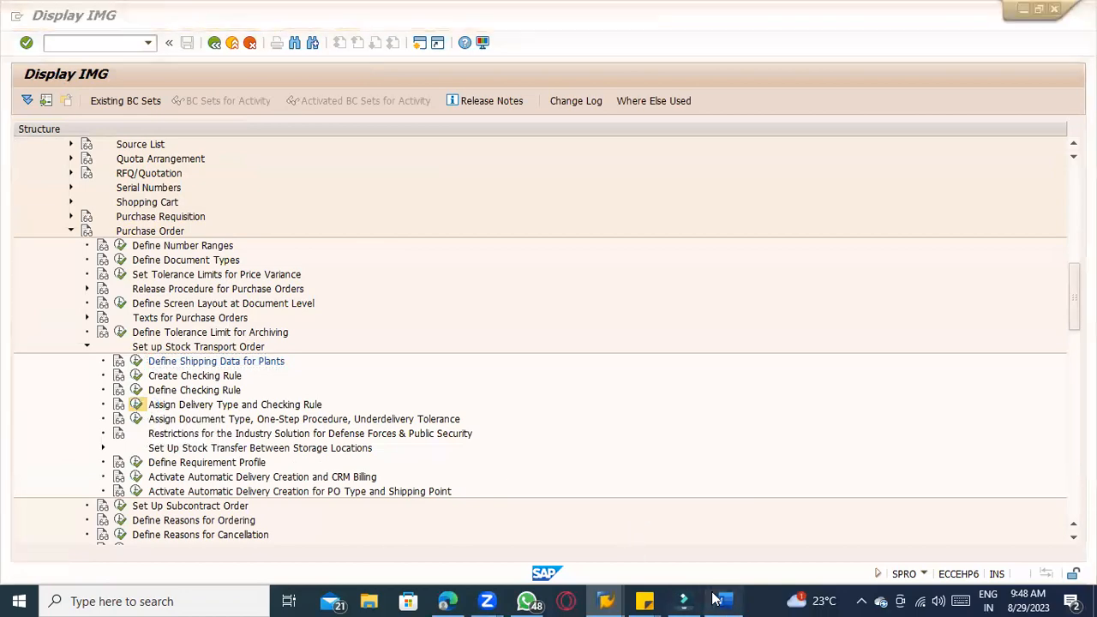
click(717, 601)
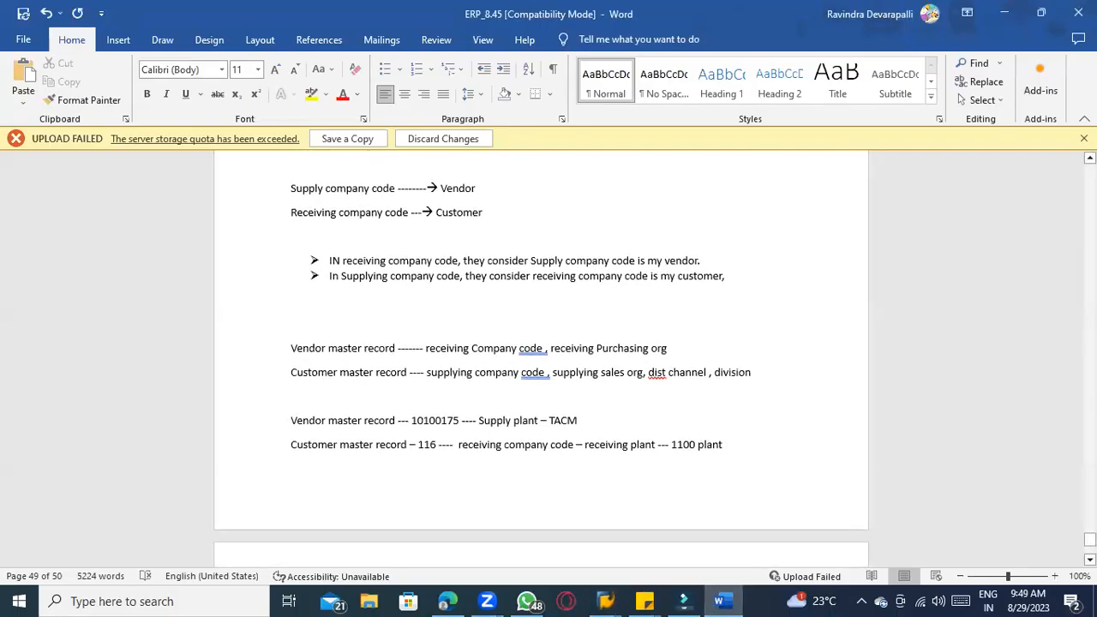
key(Return)
text(INTER STO )
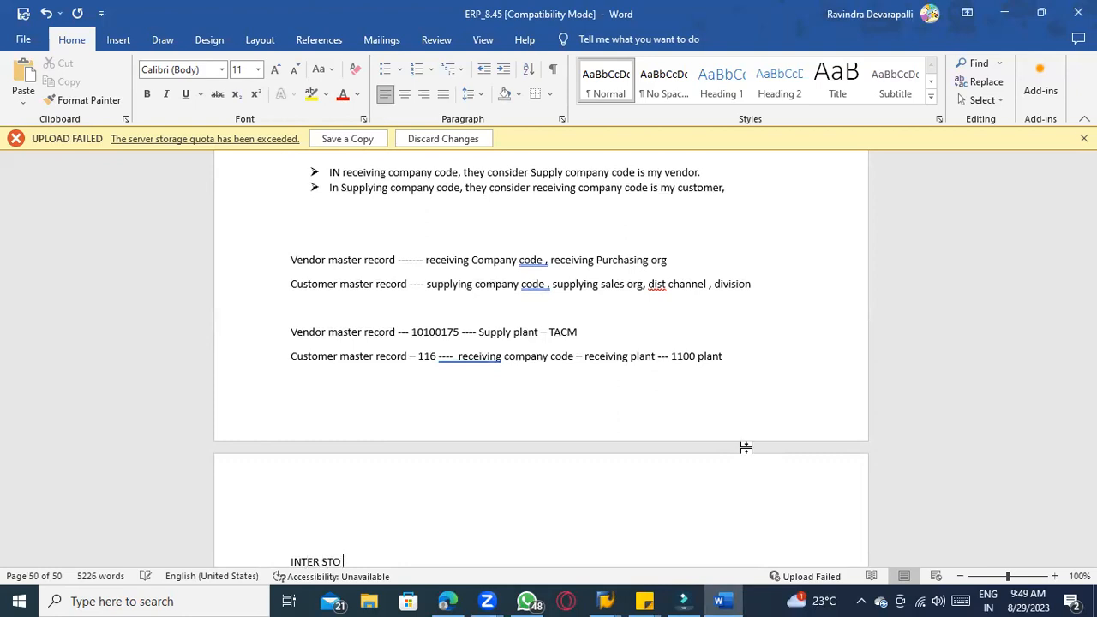
text(---- DELIVERY TYPE NLCC)
key(Return)
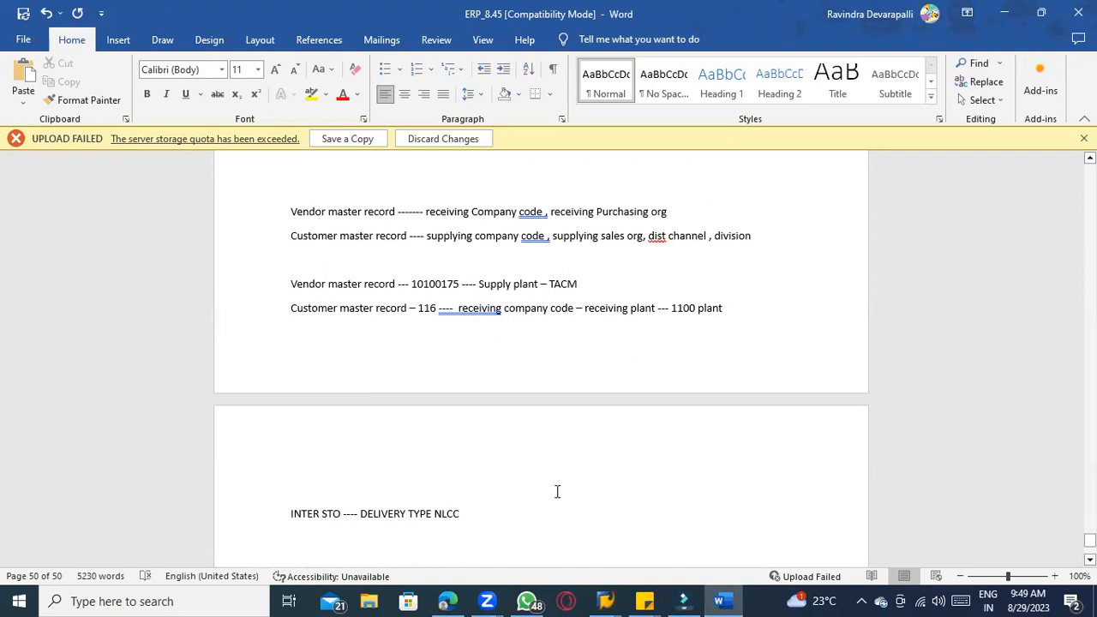
text(DOC TYPE )
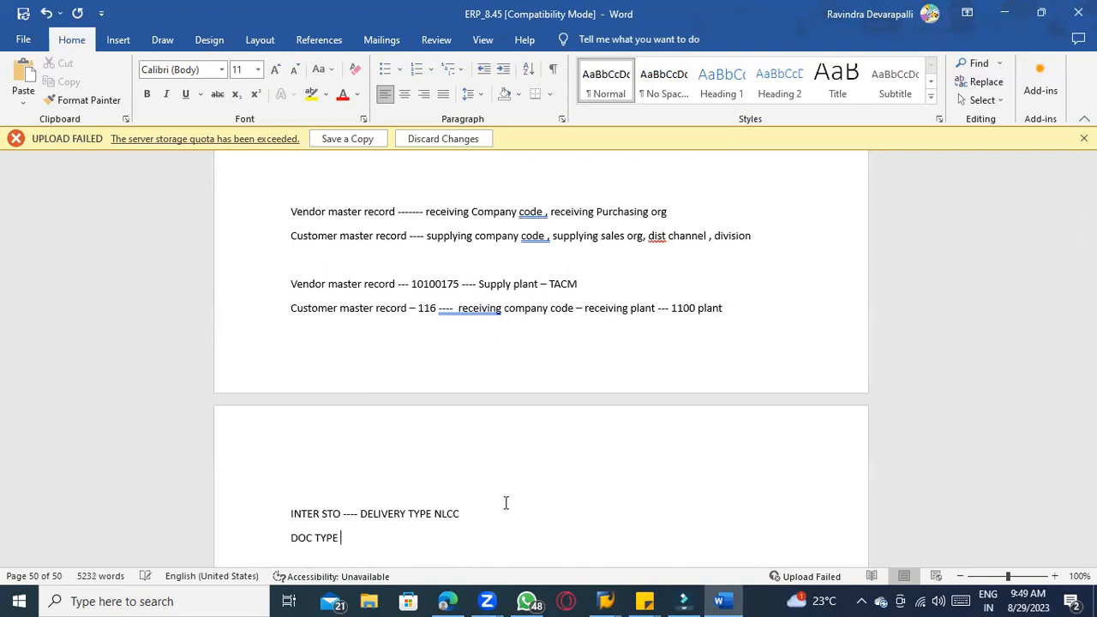
text(- NB)
- In SAP, create a stock transfer data entry with document type NB, supplying plant TACM and delivery type NLCC, and save it under the proposed customizing request
key(alt+Tab)
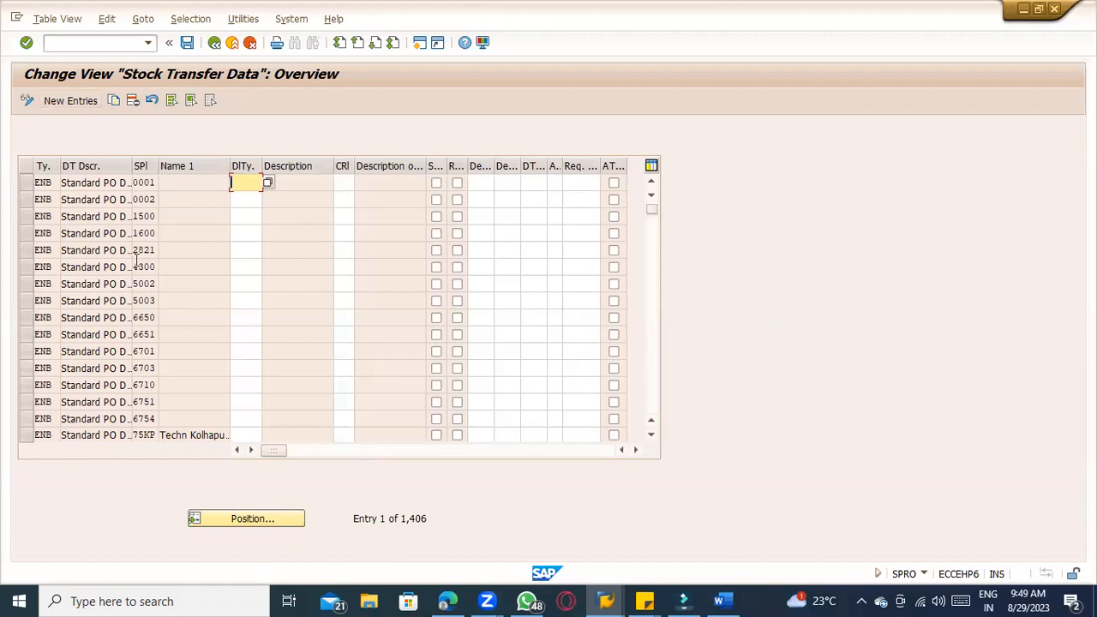
click(85, 108)
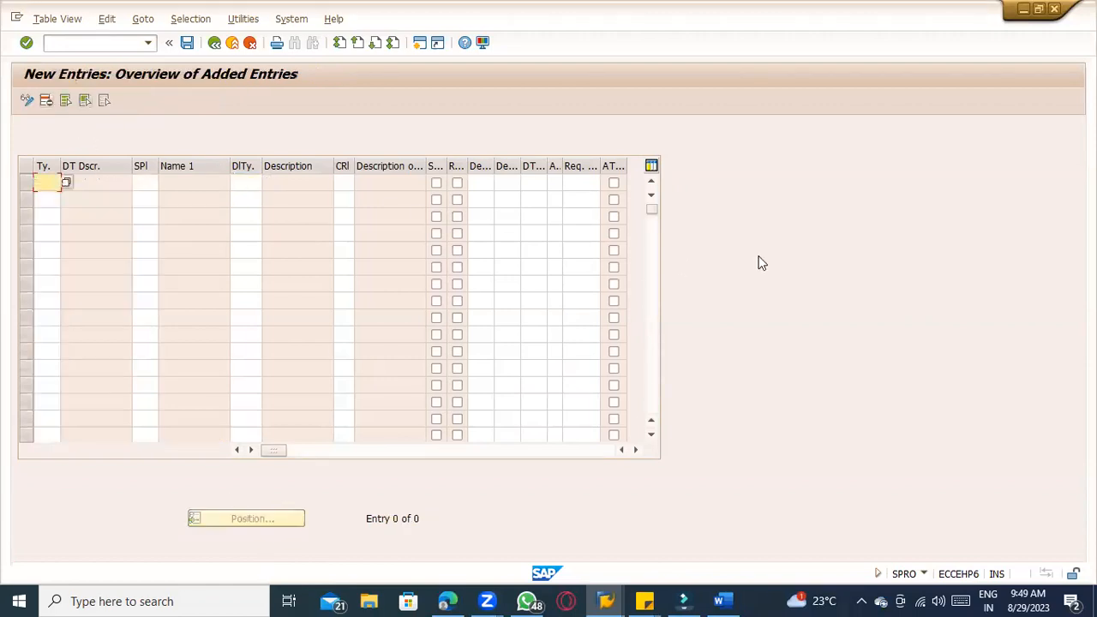
text(NB)
key(Tab)
text(TACM)
key(Tab)
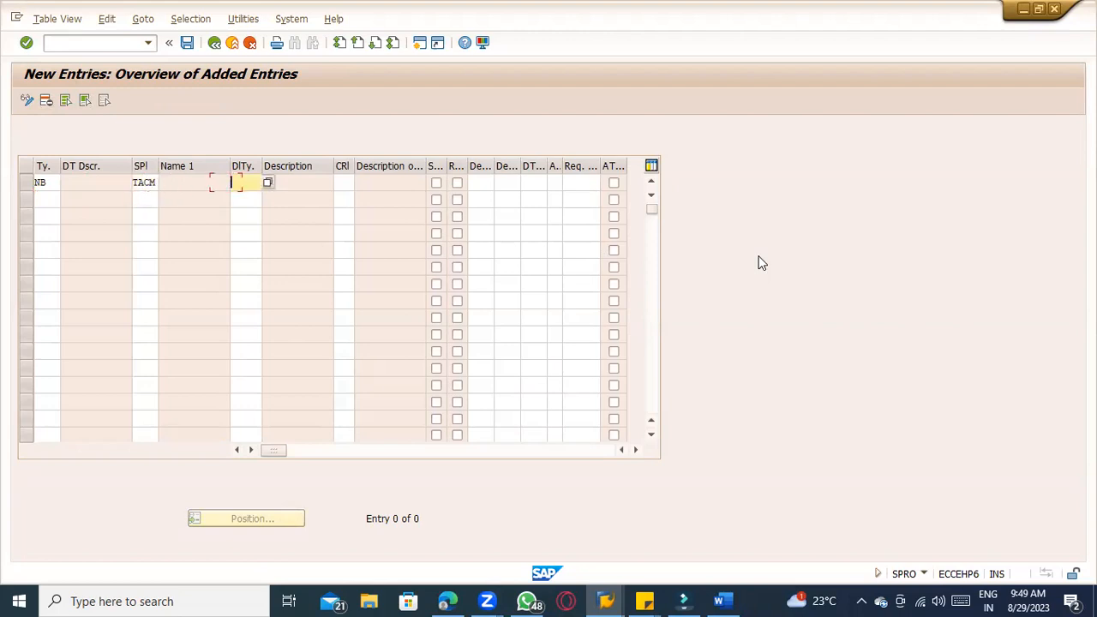
text(NLCC)
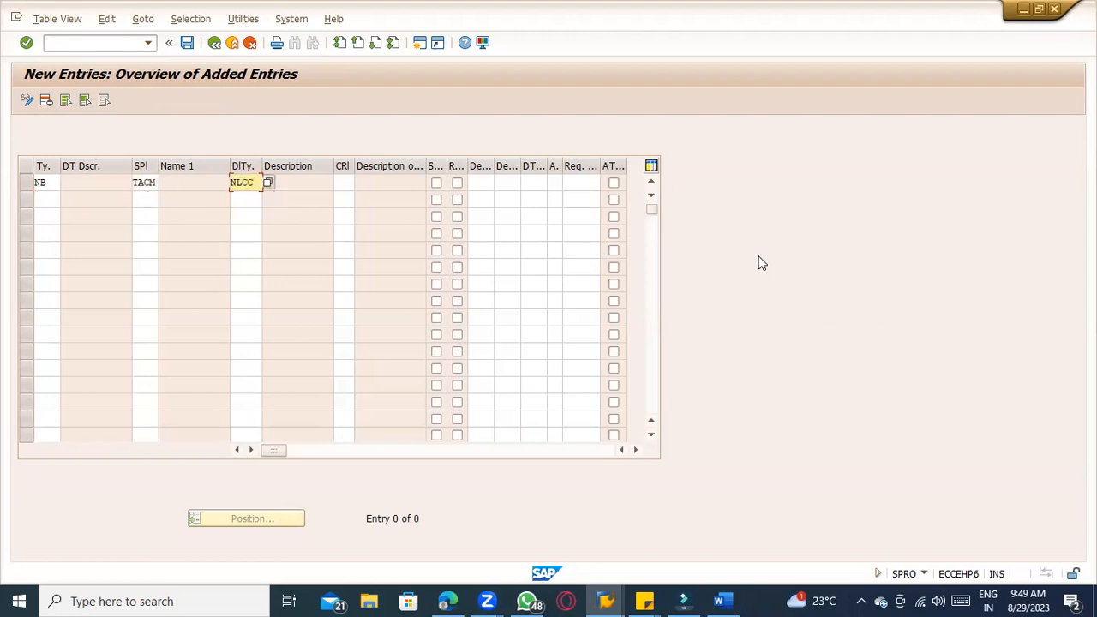
key(Return)
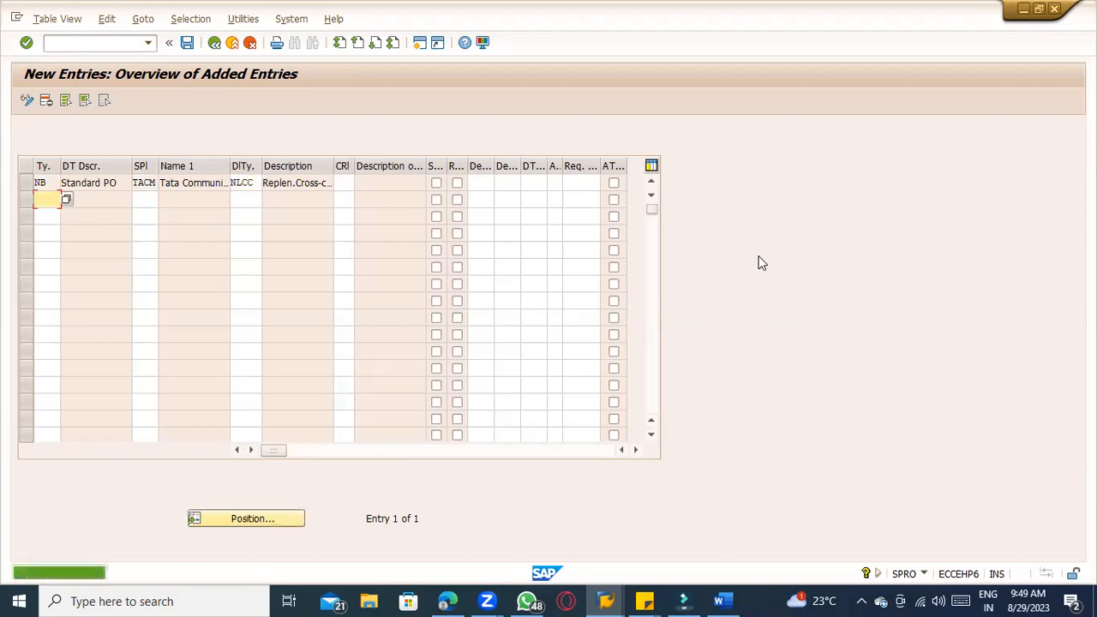
key(ctrl+s)
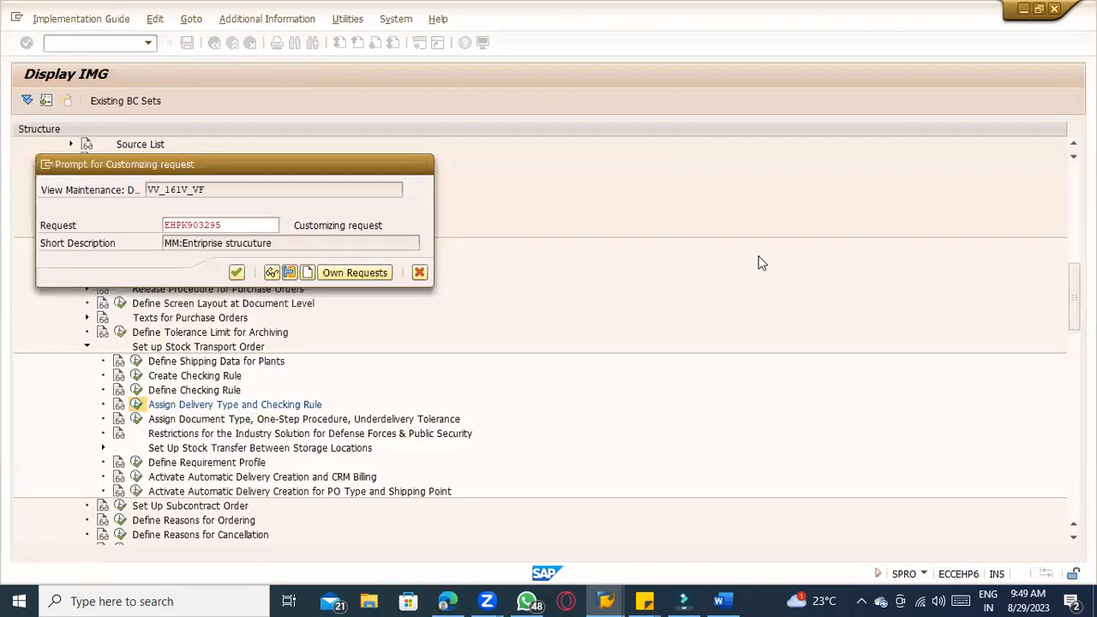
key(Return)
- Check the saved entry's supplying plant and delivery type against the Word notes, and return to the IMG
key(alt+Tab)
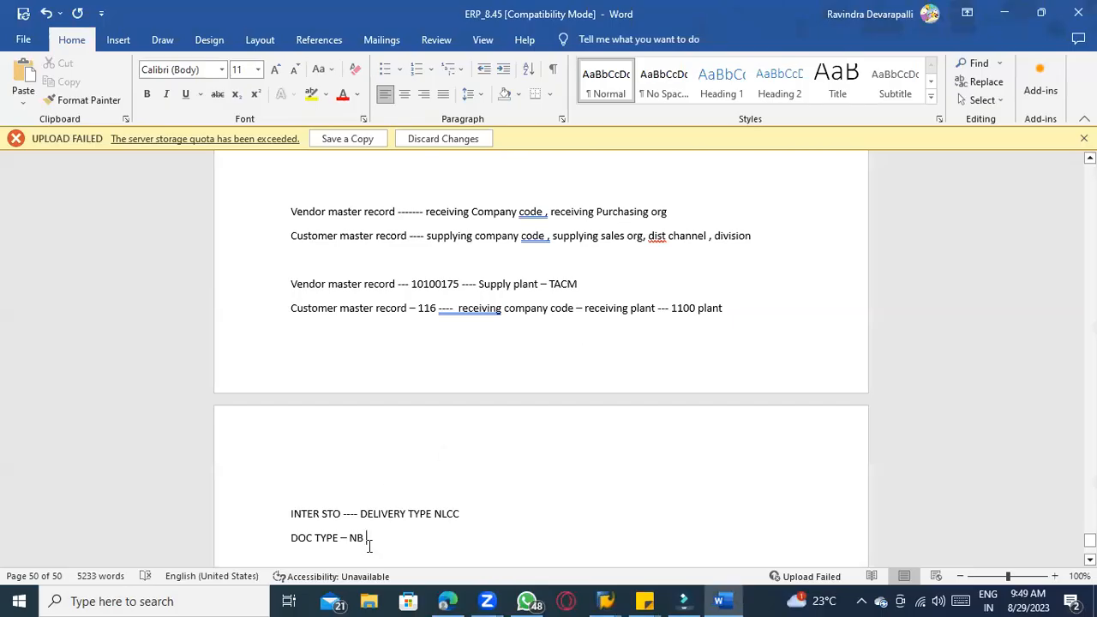
key(alt+Tab)
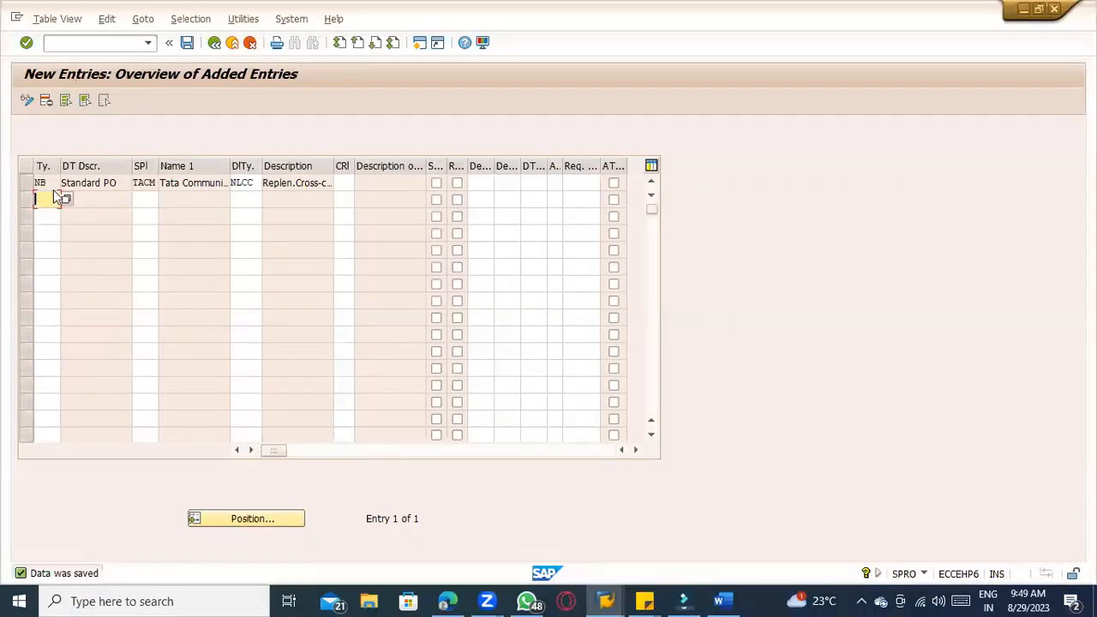
click(142, 186)
click(244, 185)
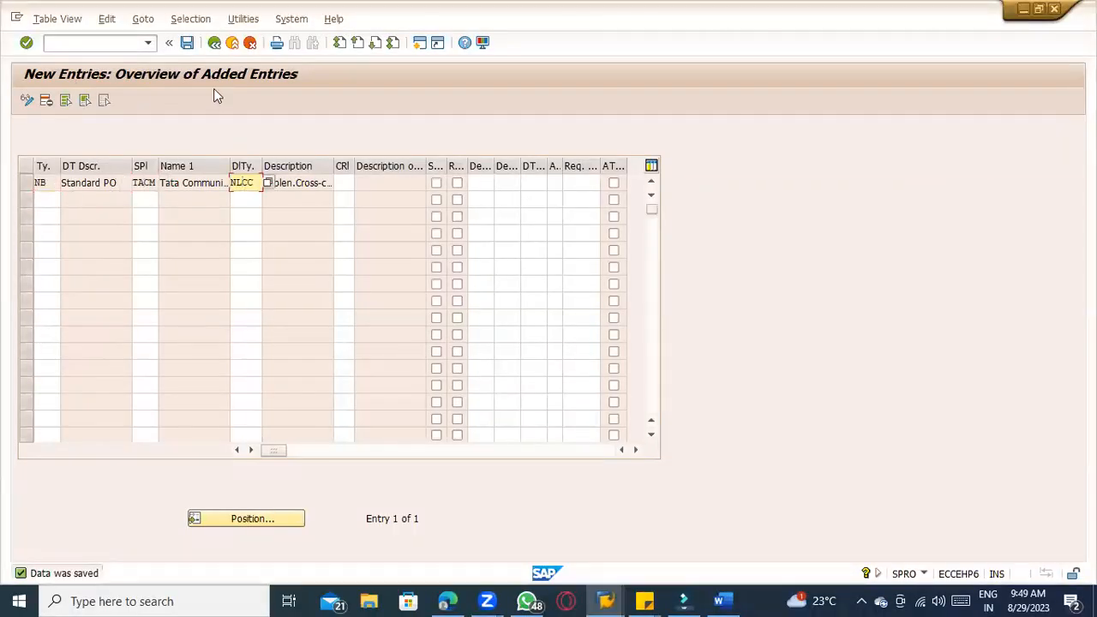
click(211, 44)
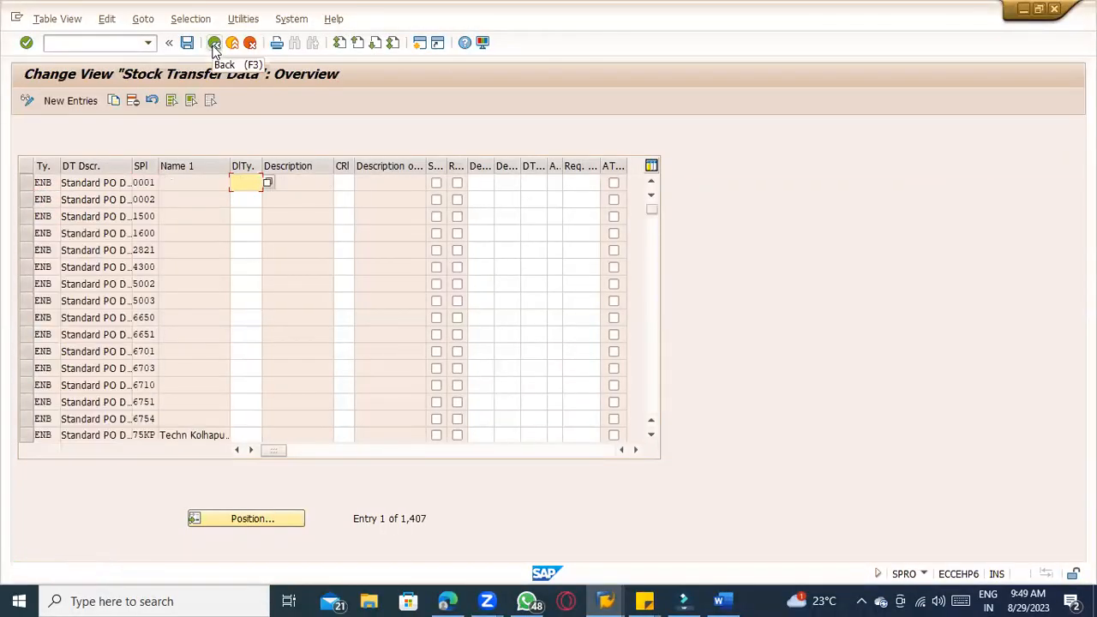
click(215, 44)
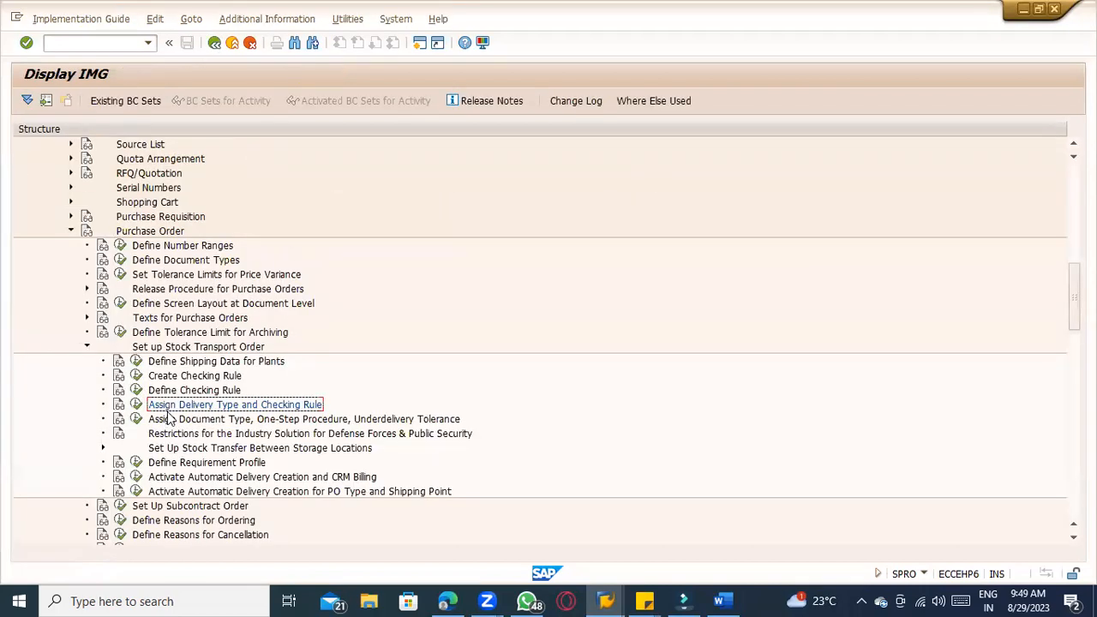
- Under Assign Document Type, One-Step Procedure, Underdelivery Tolerance, add supplying plant TACM, receiving plant 1100 and document type NB, and save under the proposed customizing request
click(136, 419)
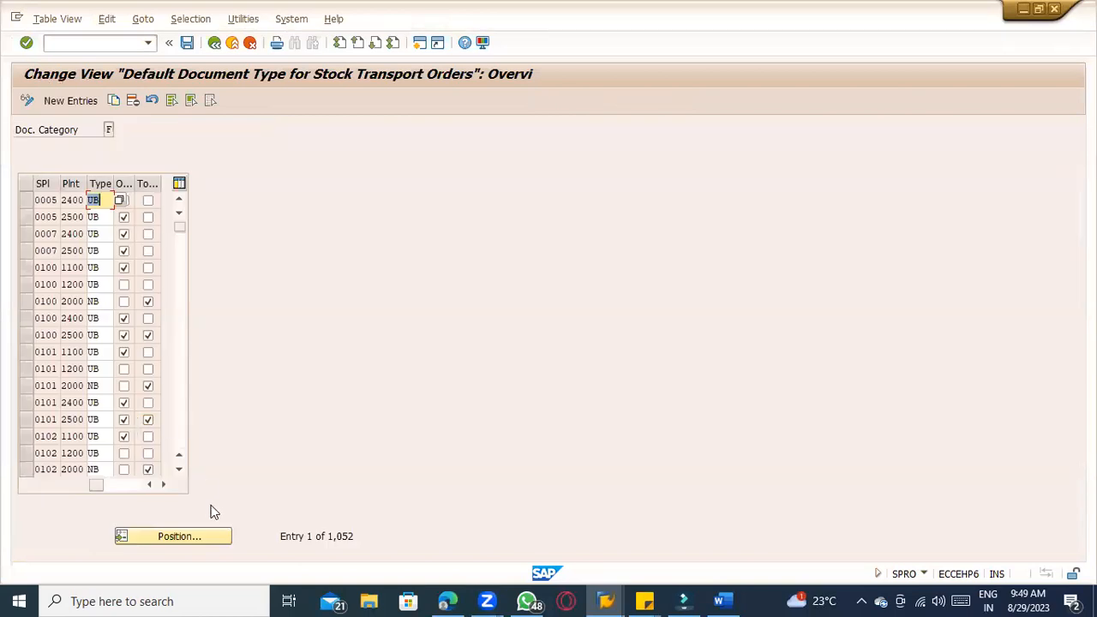
click(70, 101)
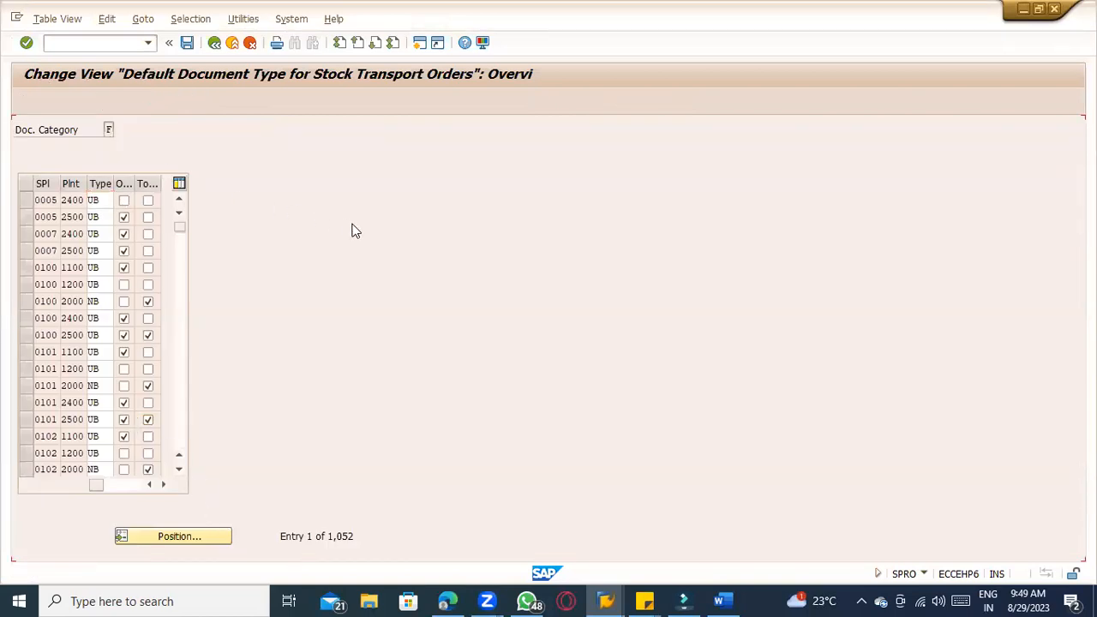
text(T)
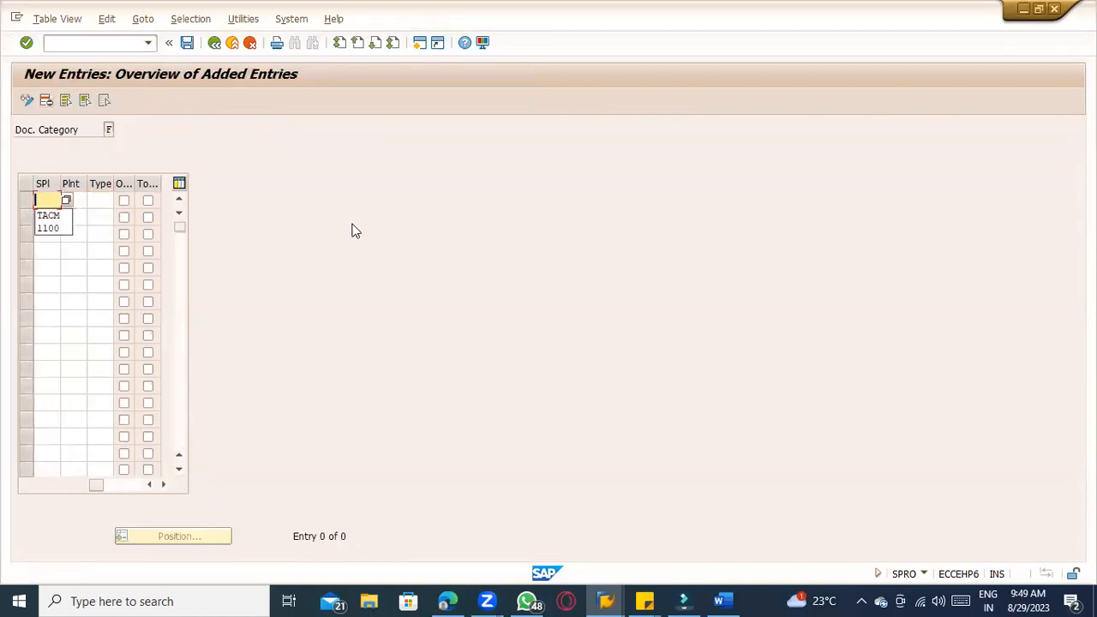
text(ACM)
key(Tab)
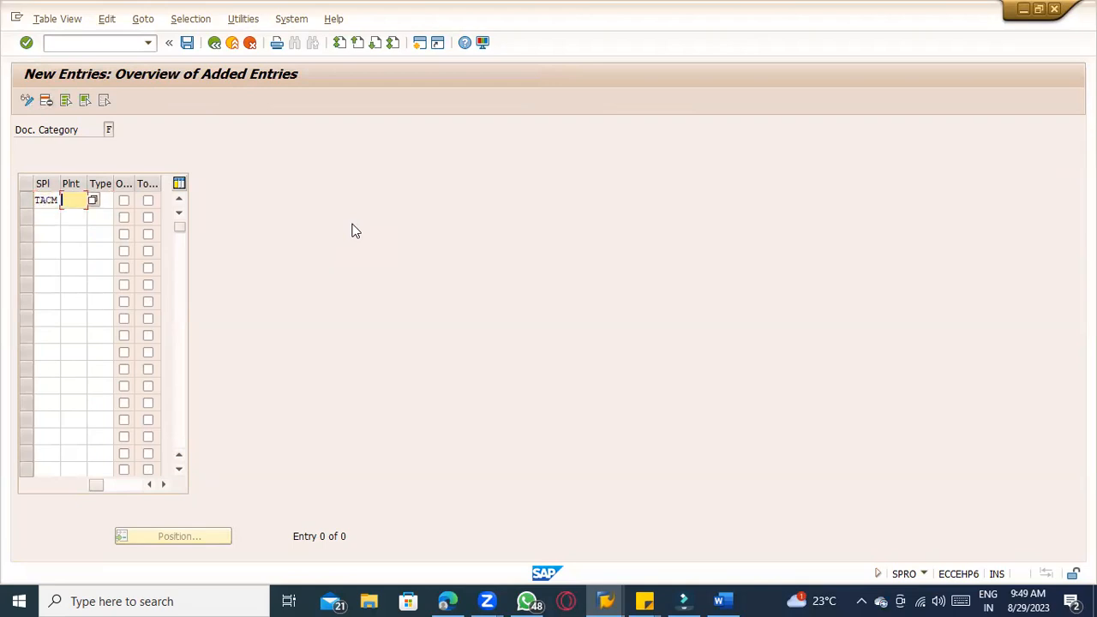
text(1100)
key(Tab)
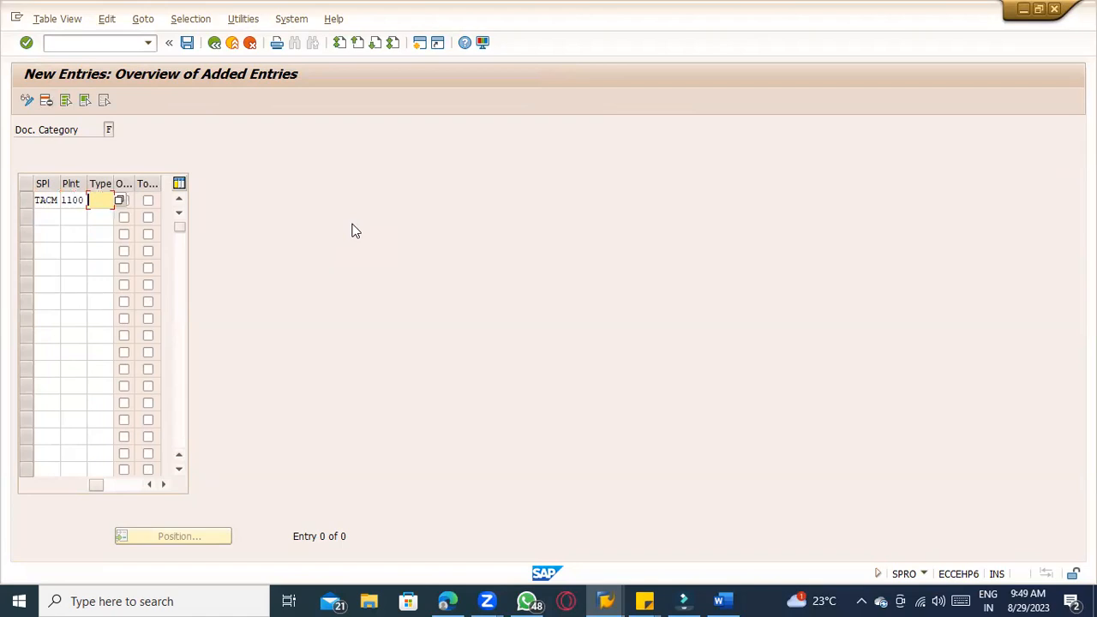
text(NB)
key(Tab)
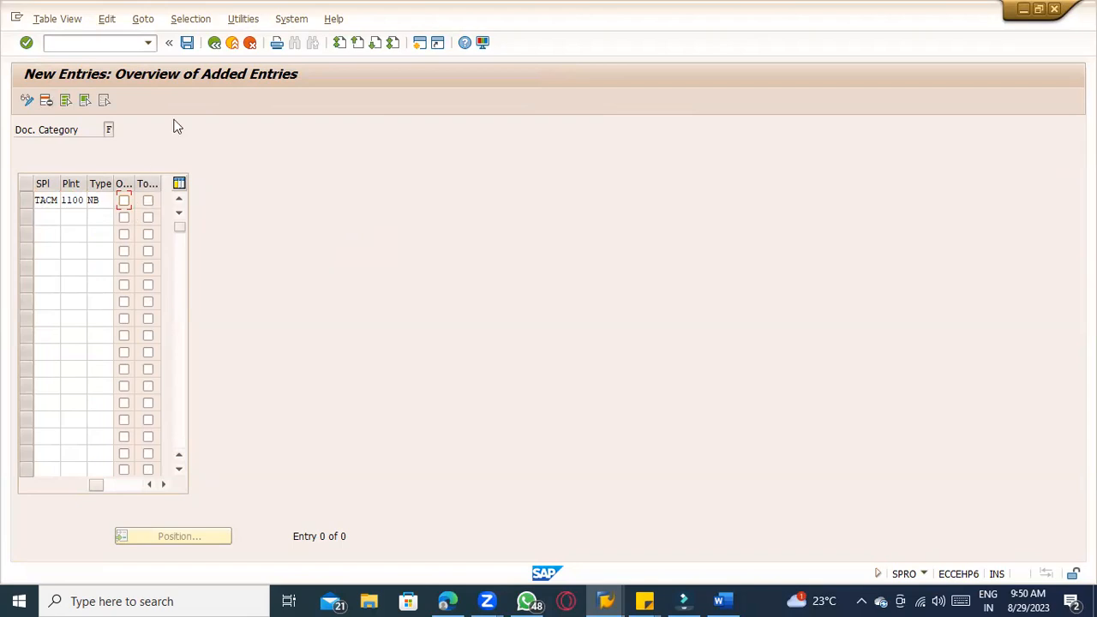
click(185, 44)
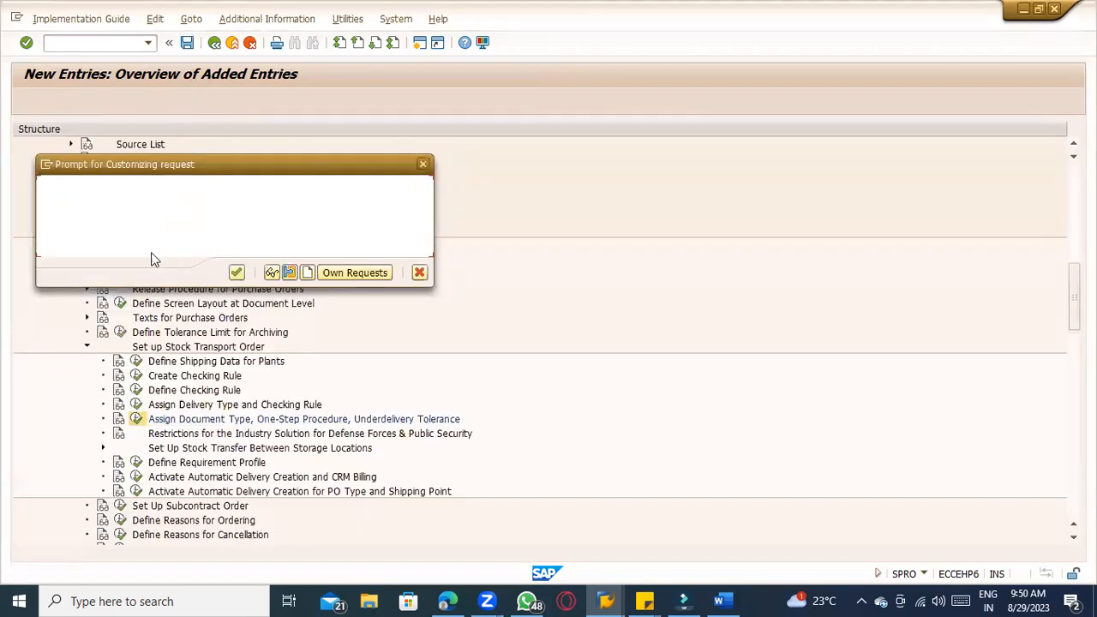
click(235, 272)
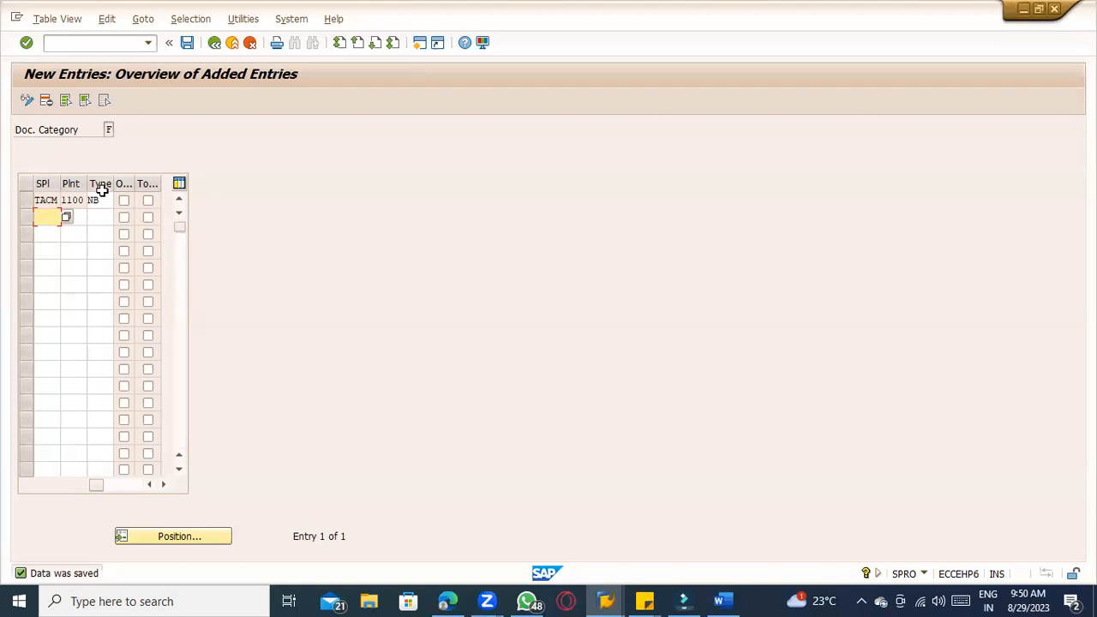
click(99, 199)
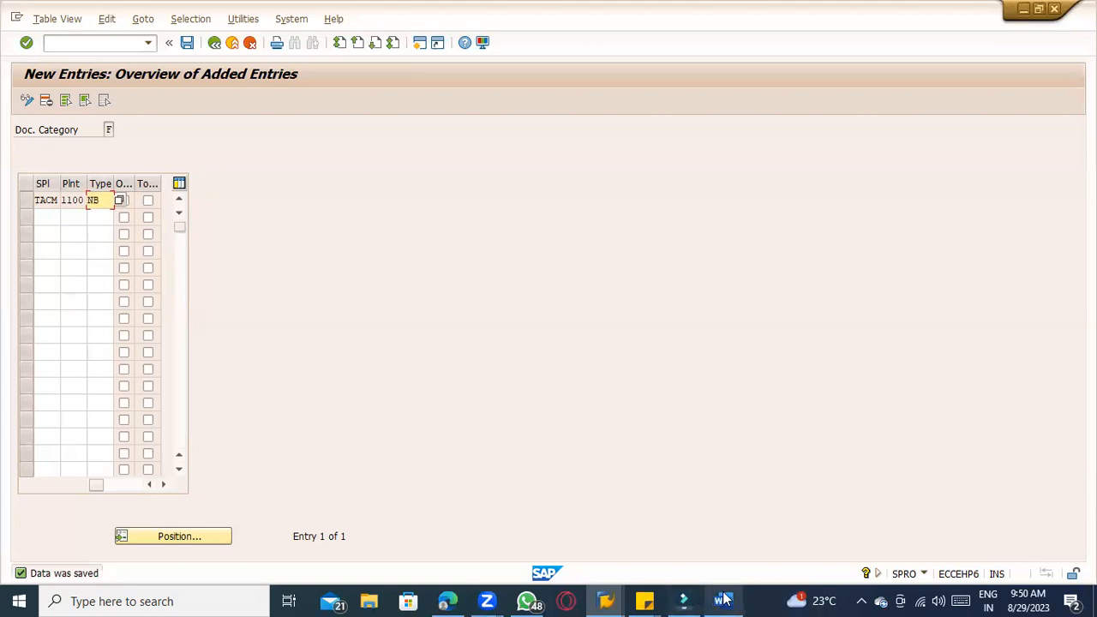
click(124, 202)
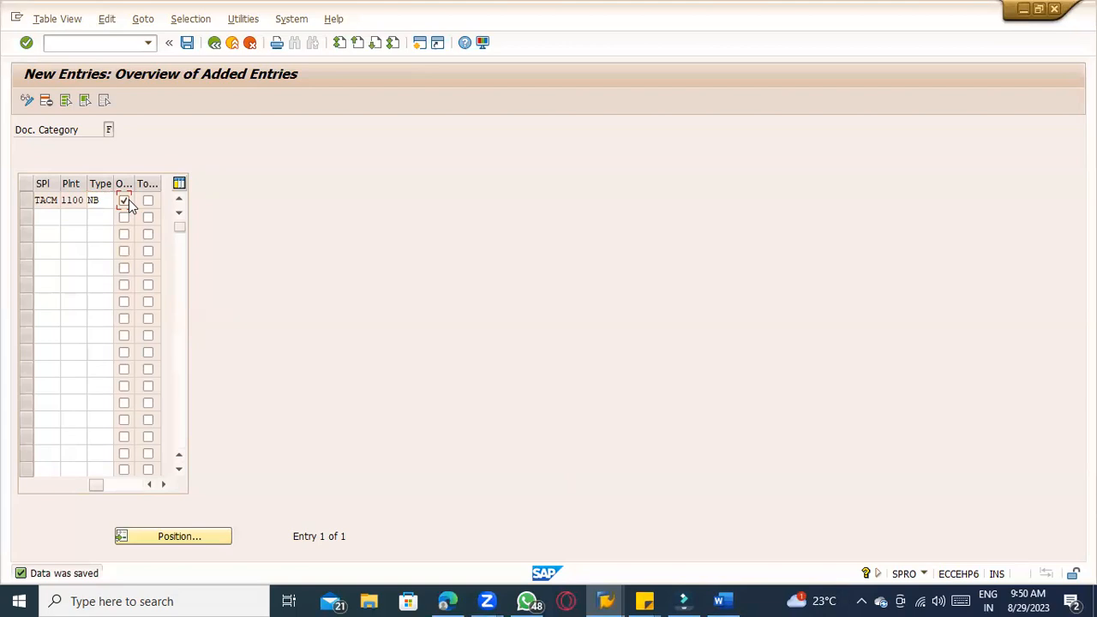
click(125, 203)
- In the Word notes, append "– 101" to the goods receipt line of the intra-company STO process steps
click(721, 601)
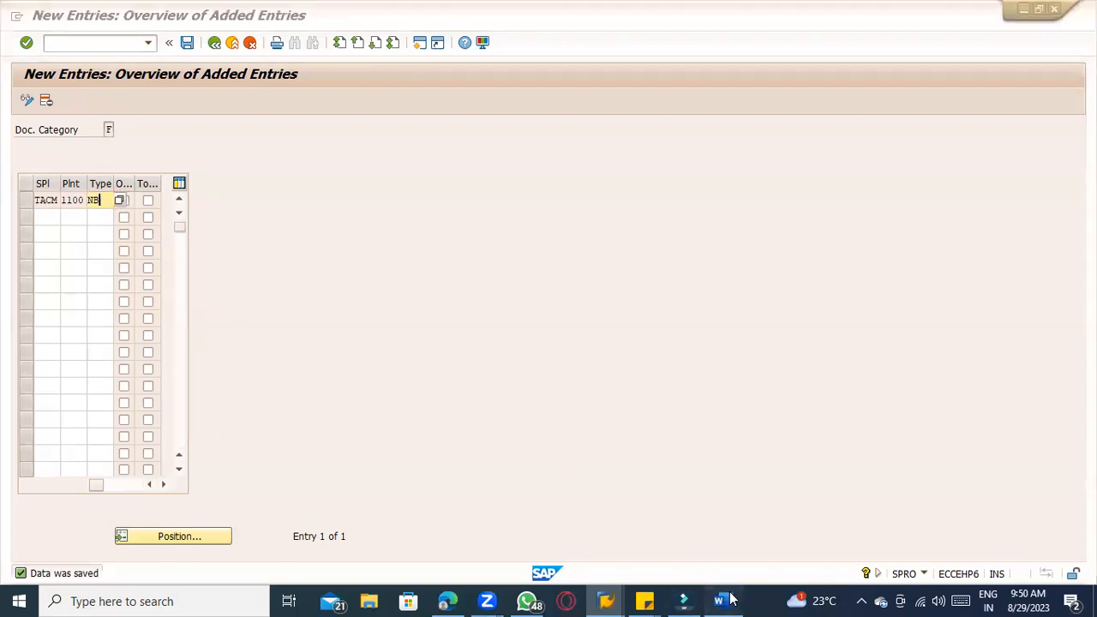
scroll(684, 516, up, 15)
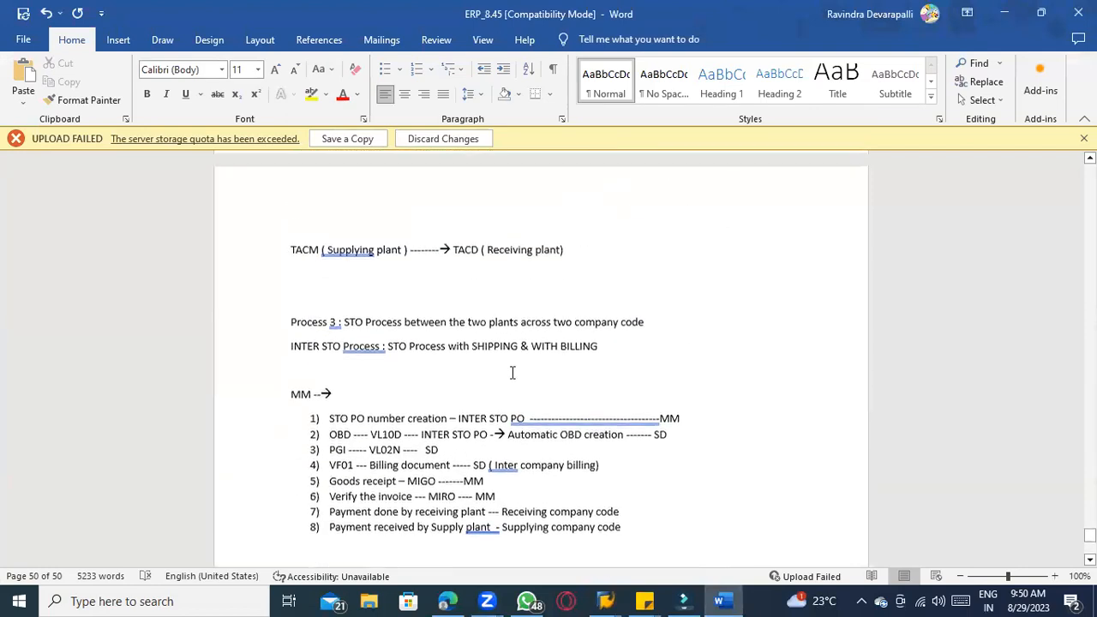
scroll(475, 353, up, 4)
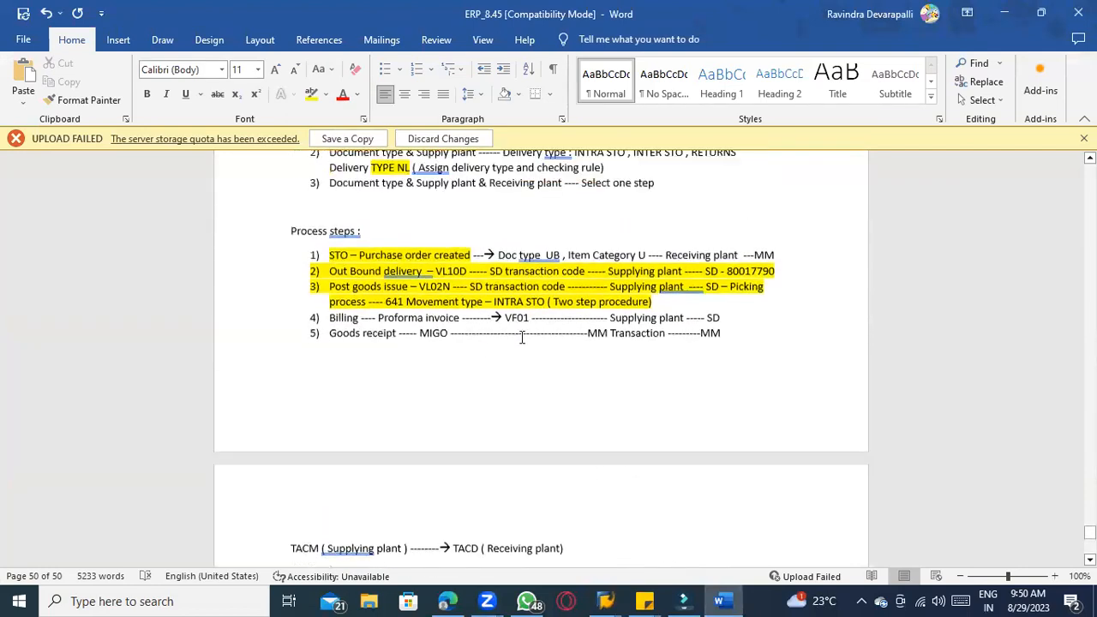
click(416, 308)
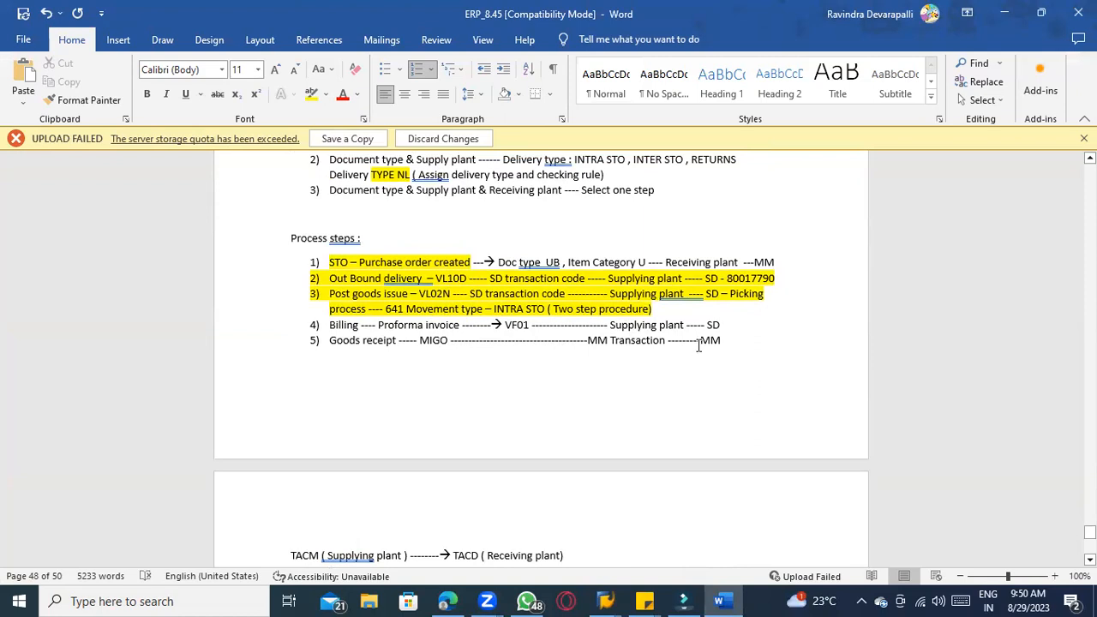
text(- 101)
key(alt+Tab)
key(alt+Tab)
- Review the goods receipt and post goods issue lines in the notes, switch to SAP and save the default document type entry for TACM and 1100
drag(753, 340, 327, 340)
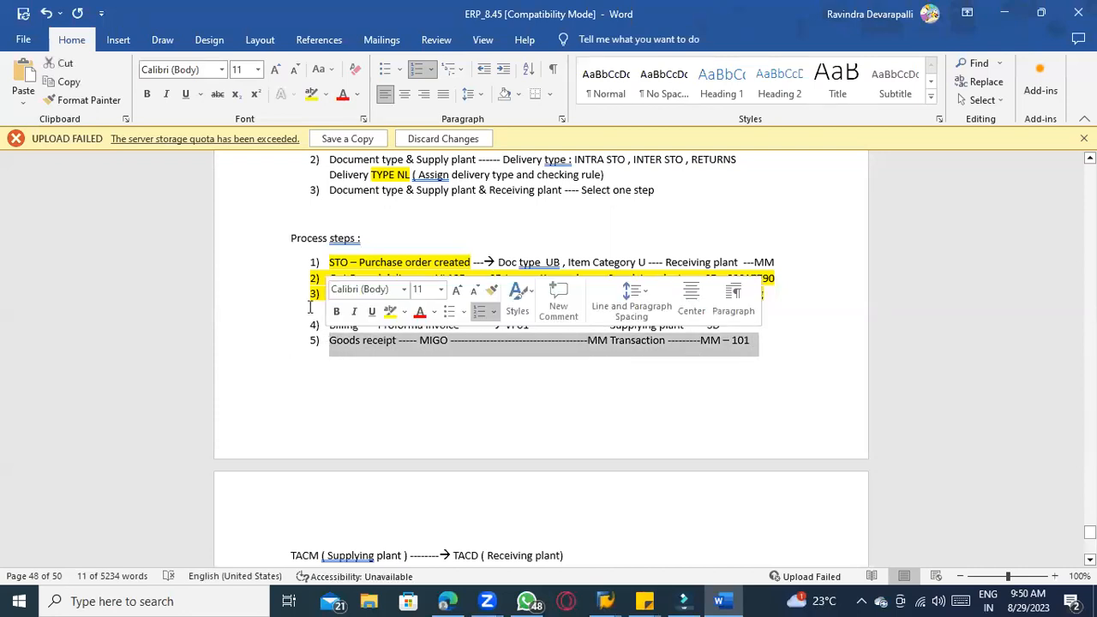
click(328, 293)
drag(339, 293, 402, 300)
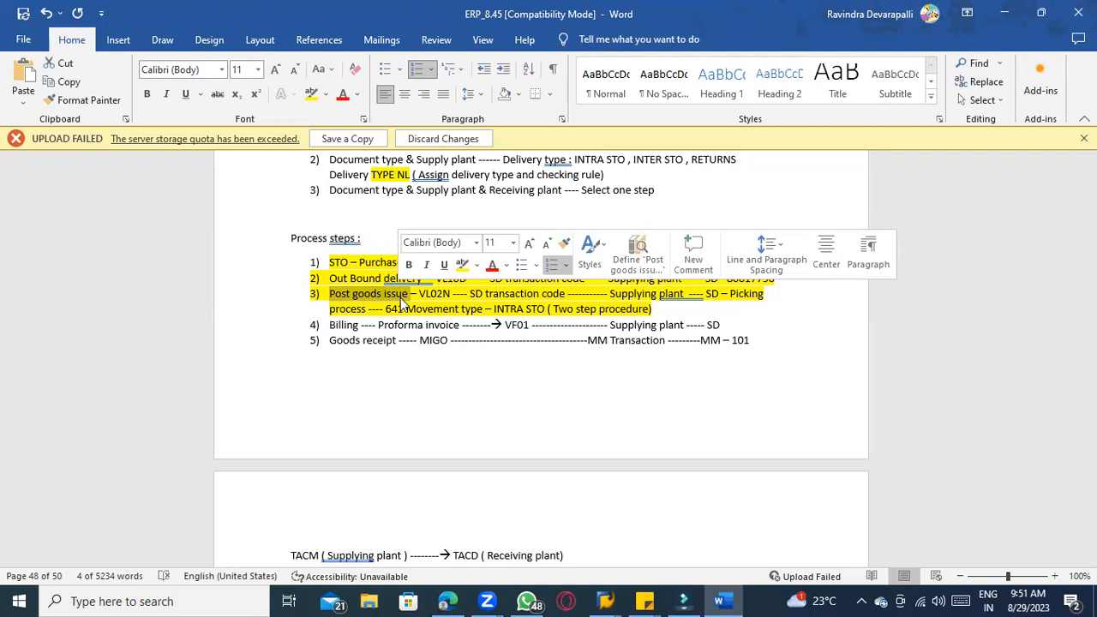
click(402, 296)
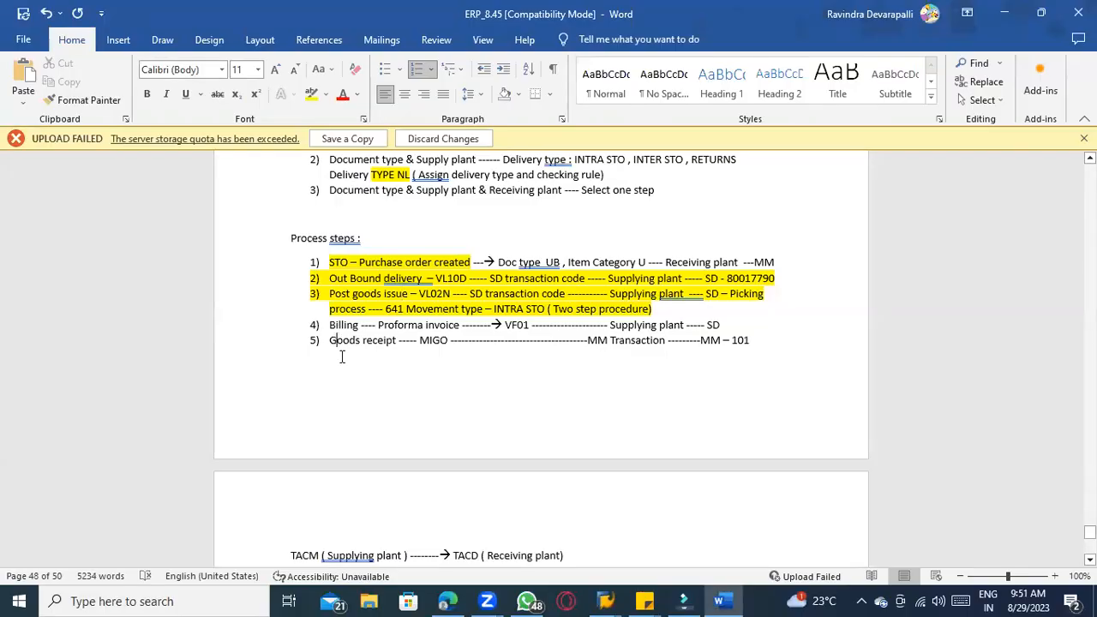
key(alt+Tab)
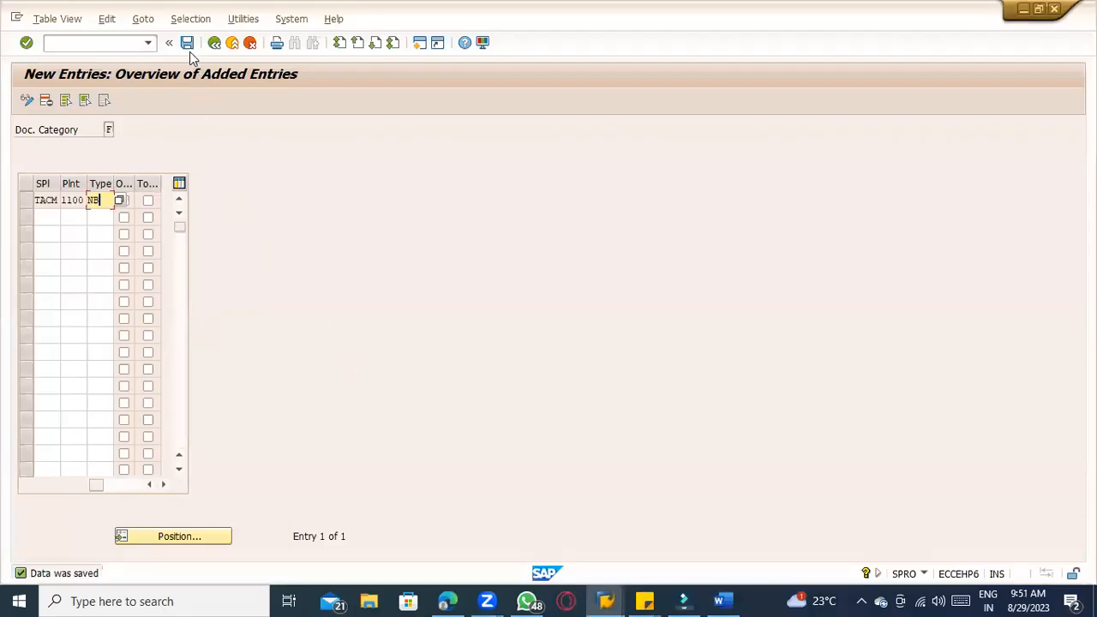
click(189, 47)
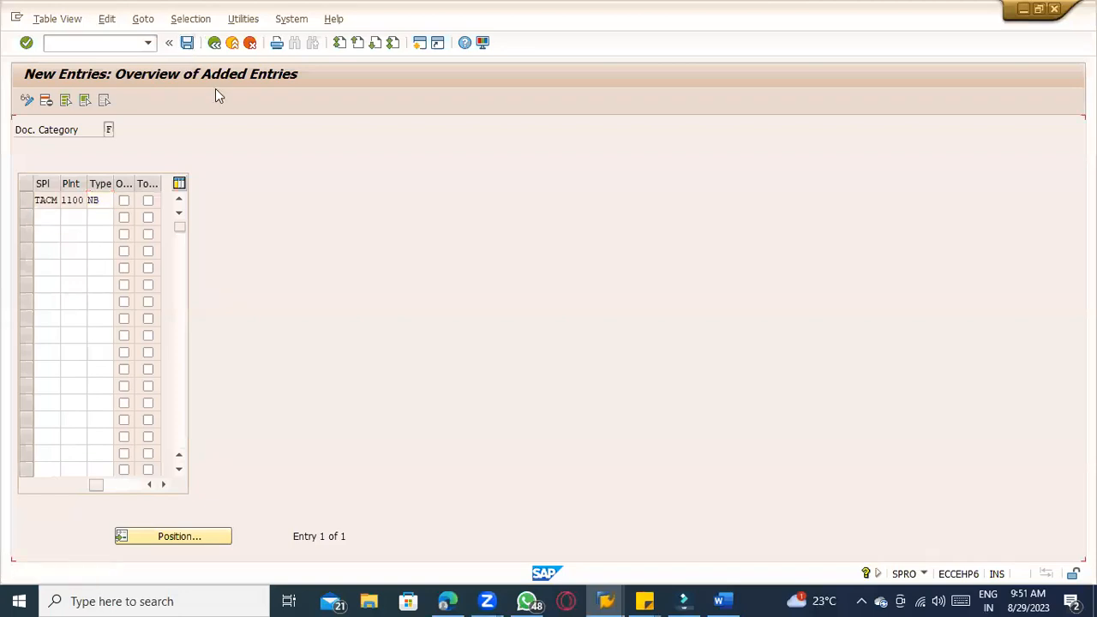
- Leave the customizing screens, glance at the Word notes, and start transaction MM01 from SAP Easy Access
click(234, 45)
click(233, 42)
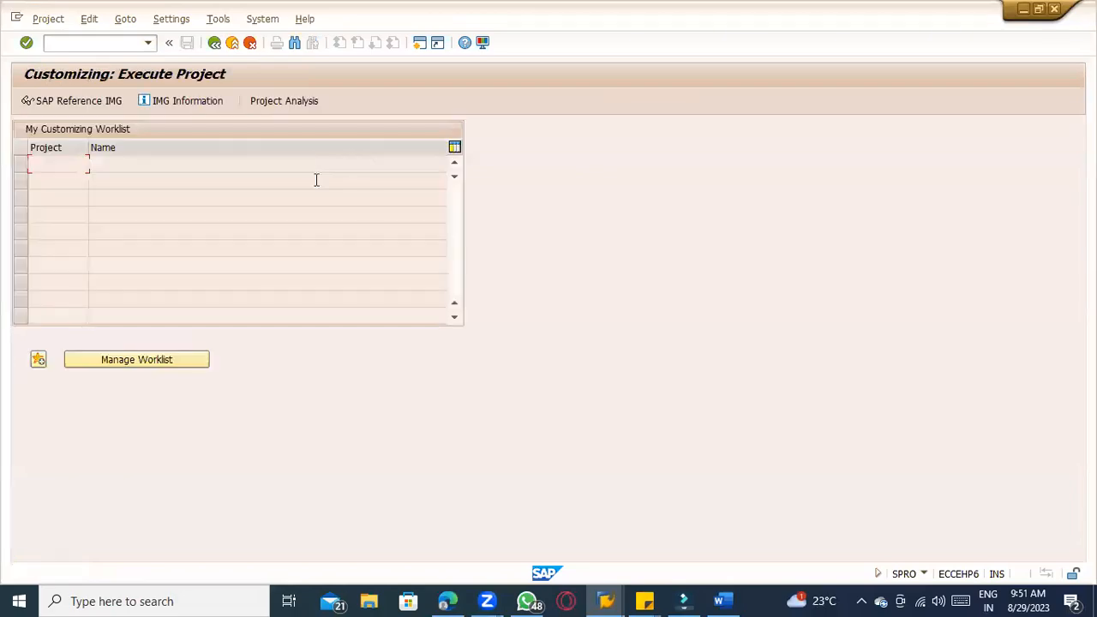
key(alt+Tab)
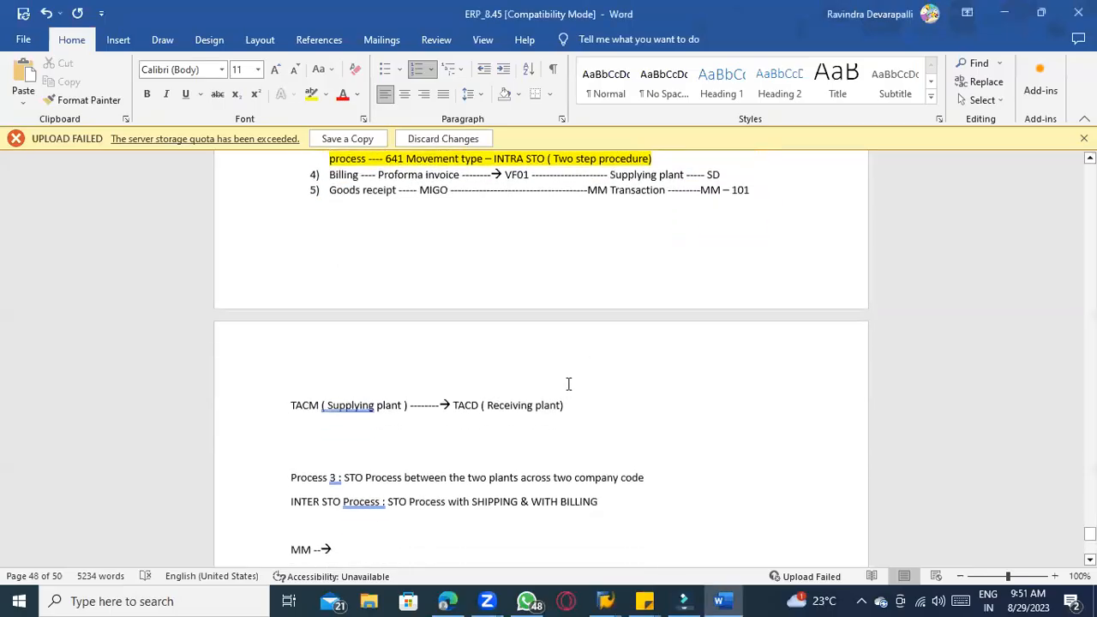
scroll(568, 383, down, 2)
key(alt+Tab)
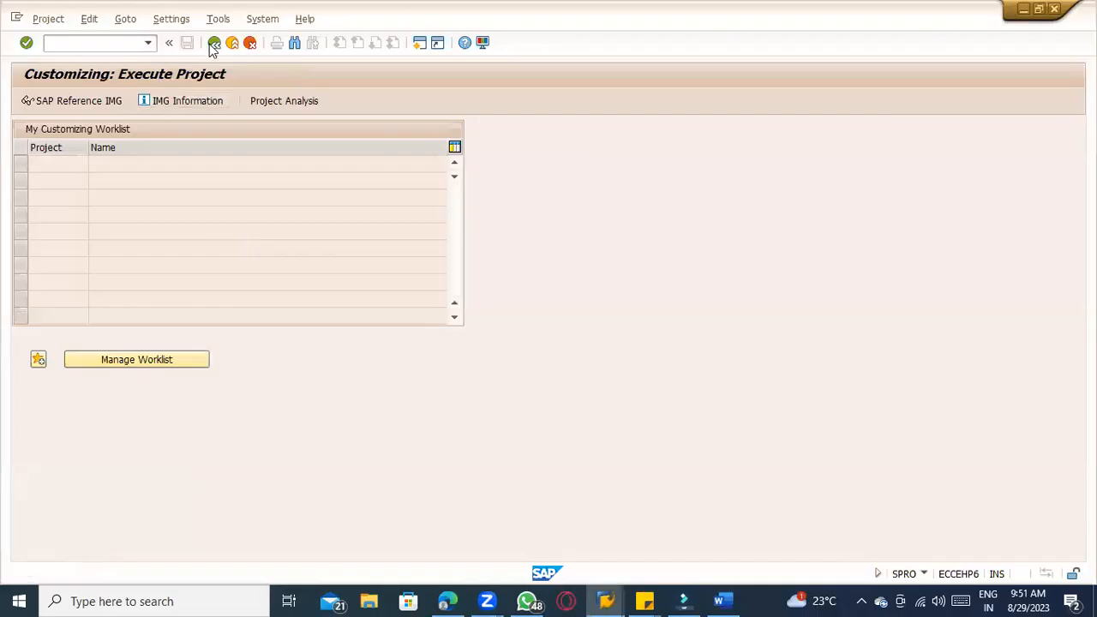
click(213, 43)
text(mm01)
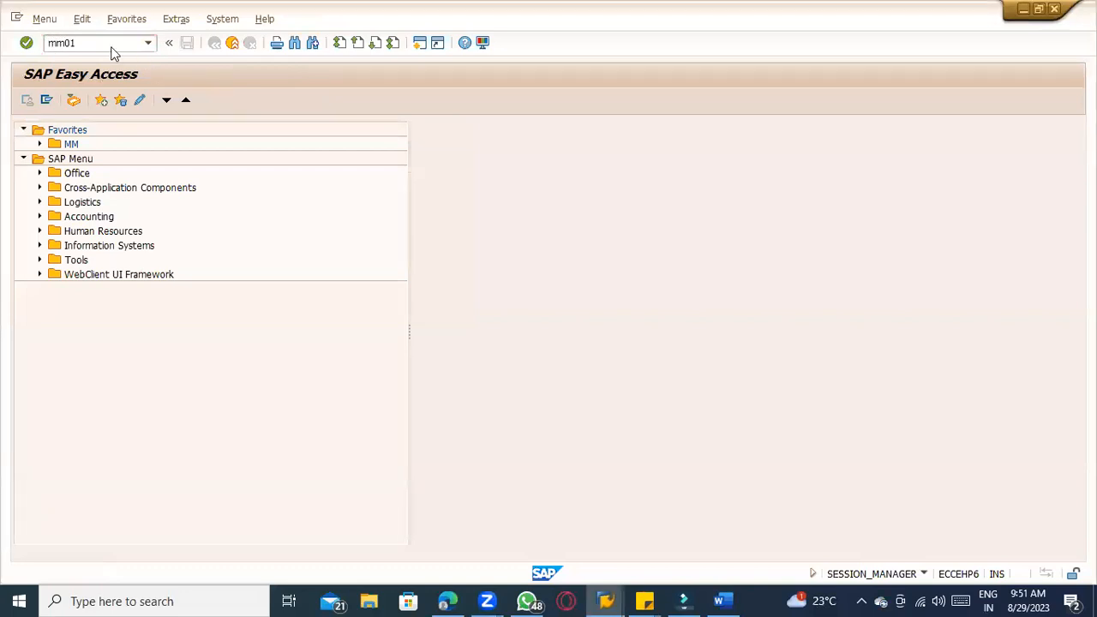
key(Return)
- Enter SUGARCANE as the material to extend and accept its Food industry sector and ROH Raw Material type
text(sugar)
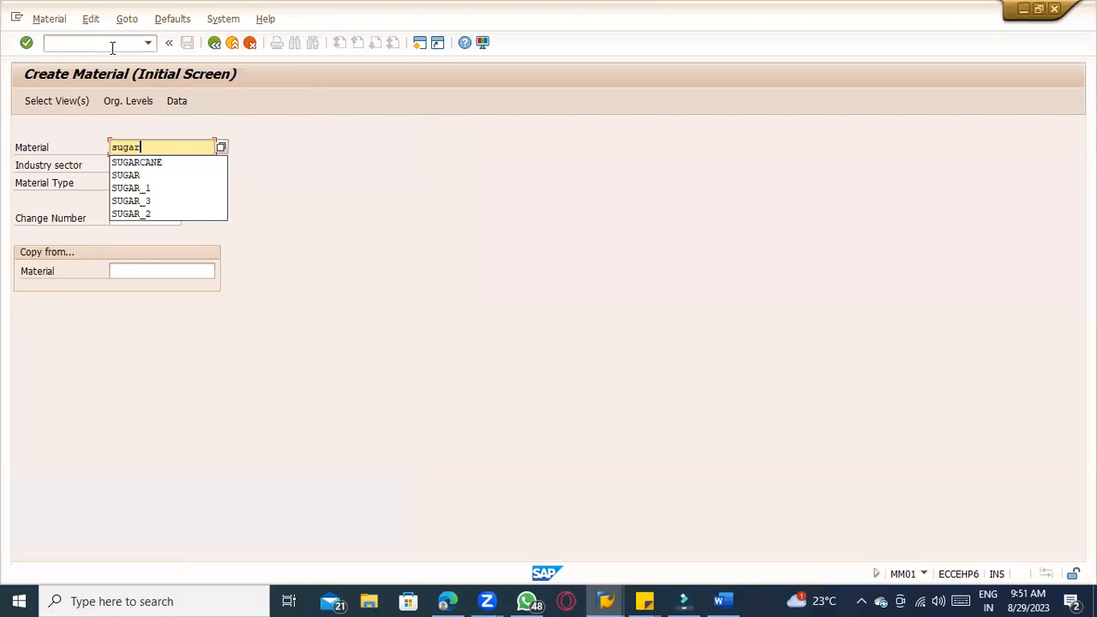
key(Down)
key(Return)
key(Return)
key(Return)
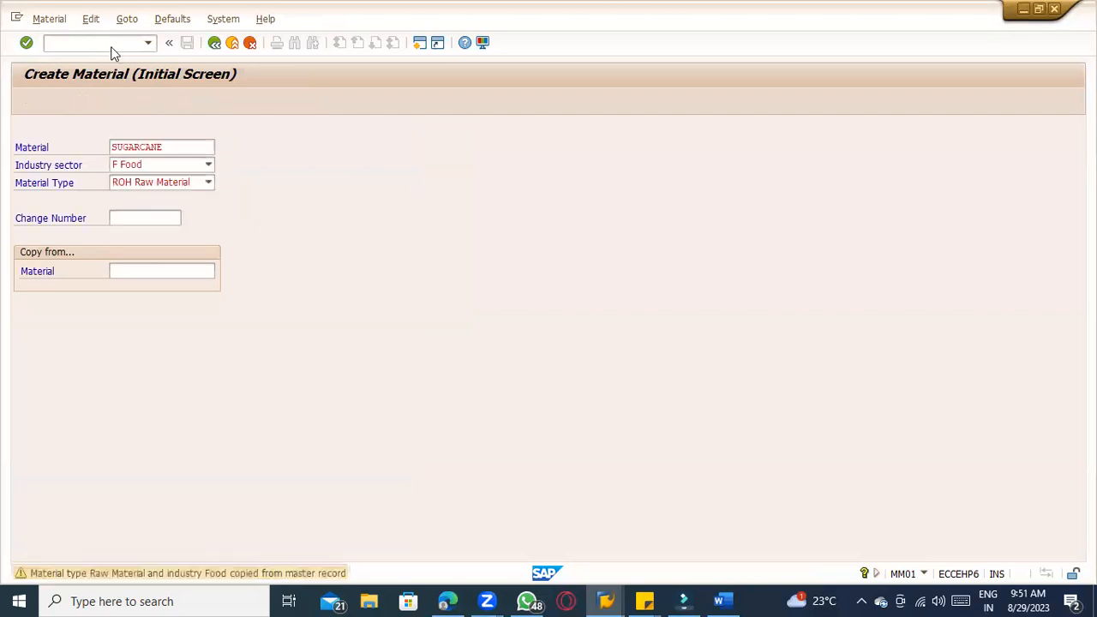
- Choose the views Sales Org. Data 1 and 2, Sales General/Plant, Purchasing, General Plant Data / Storage 1 and 2, and Accounting 1 and 2
click(243, 257)
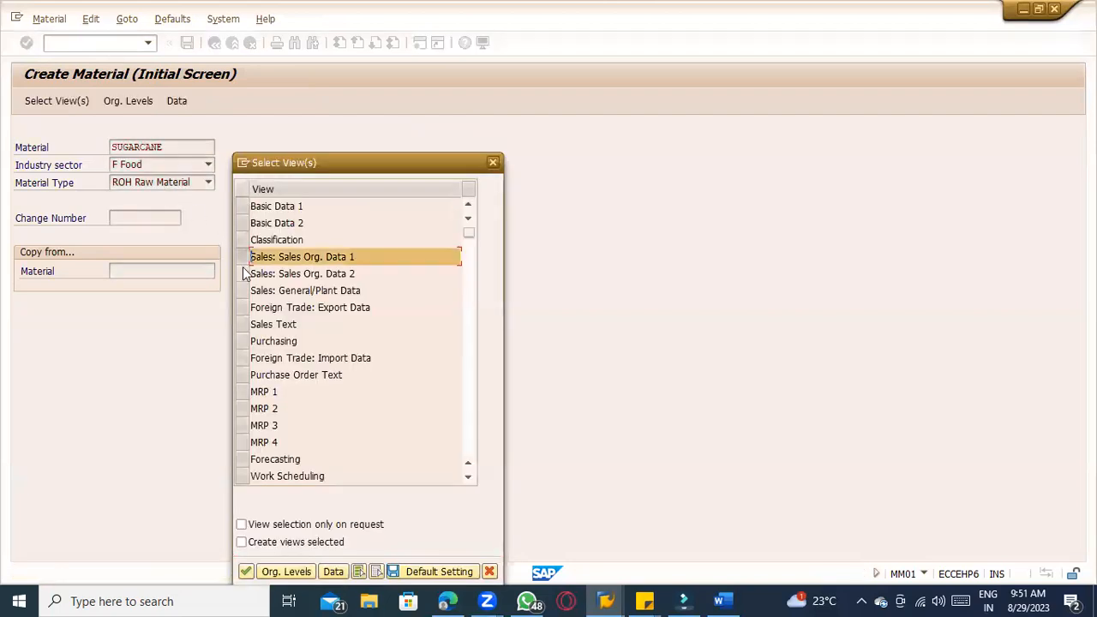
click(242, 273)
click(243, 290)
click(242, 341)
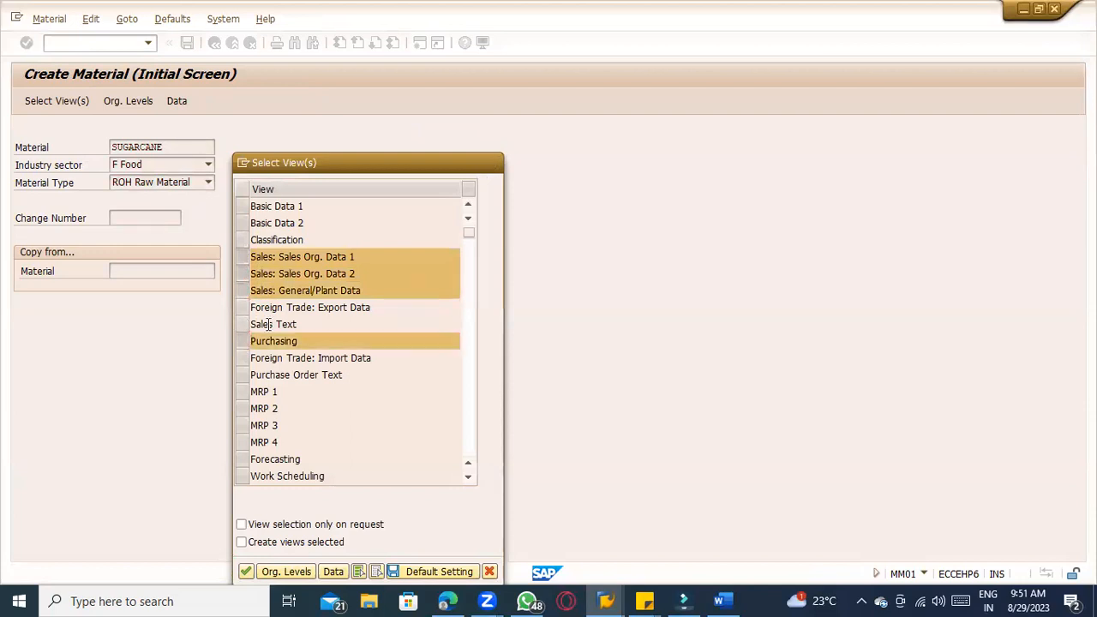
scroll(264, 326, down, 1)
scroll(248, 445, down, 1)
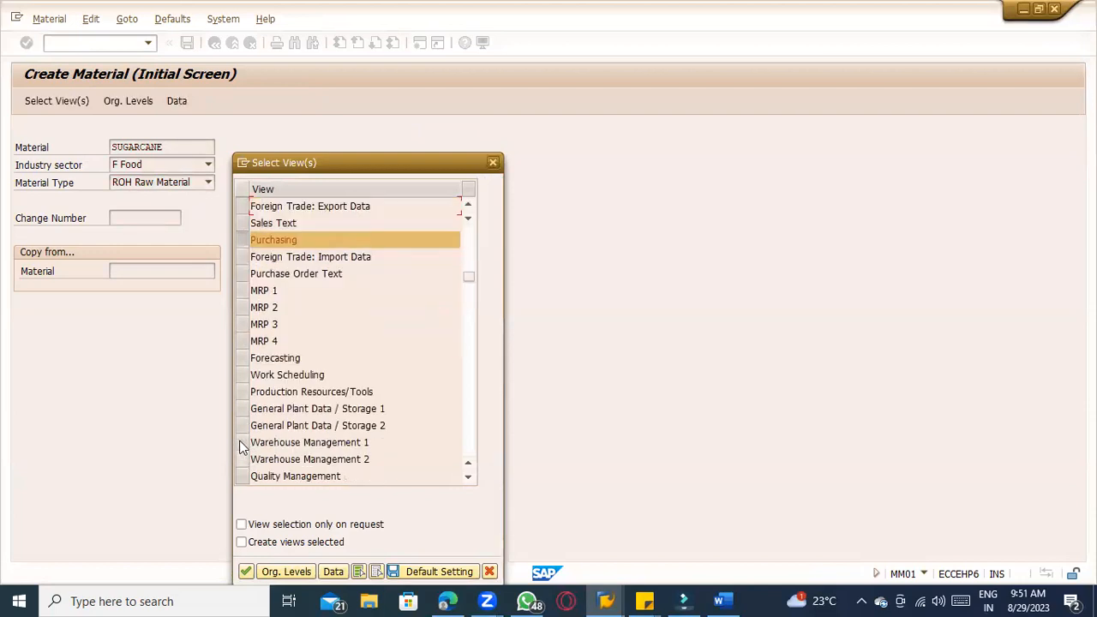
click(243, 409)
click(242, 426)
scroll(272, 431, down, 2)
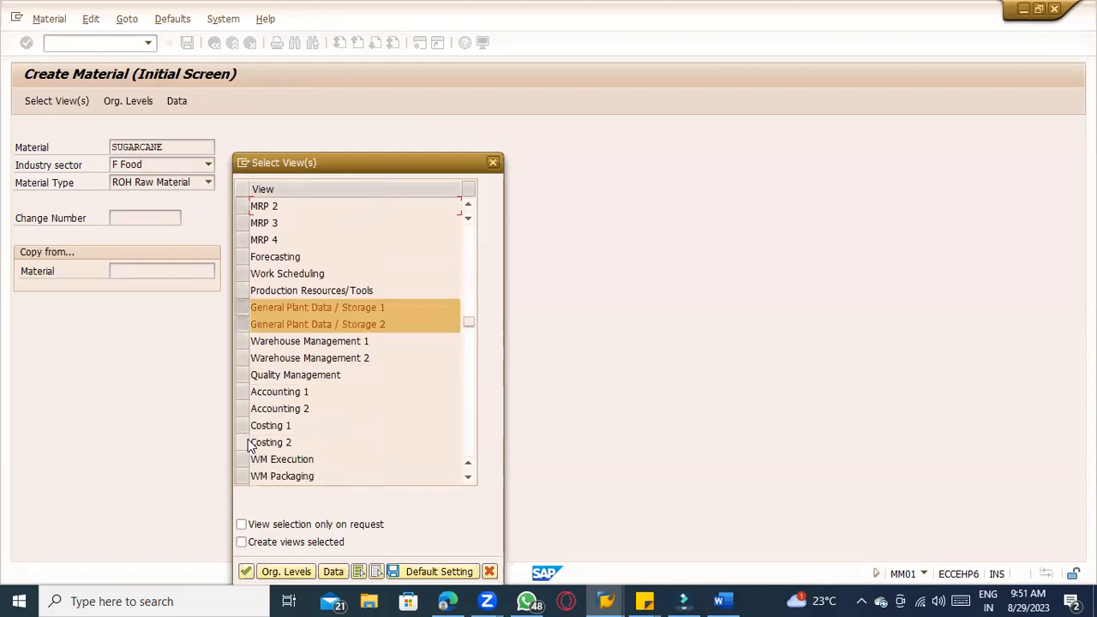
click(249, 392)
click(253, 408)
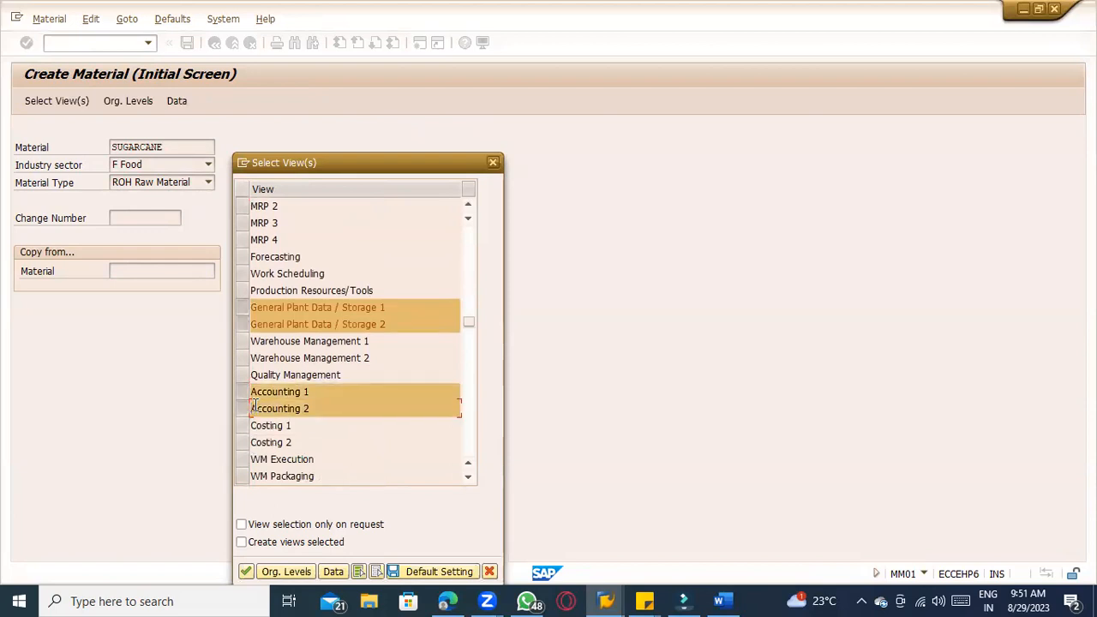
key(Return)
- Set the organizational levels to plant 1100, sales organization 1000 and distribution channel 10
text(110)
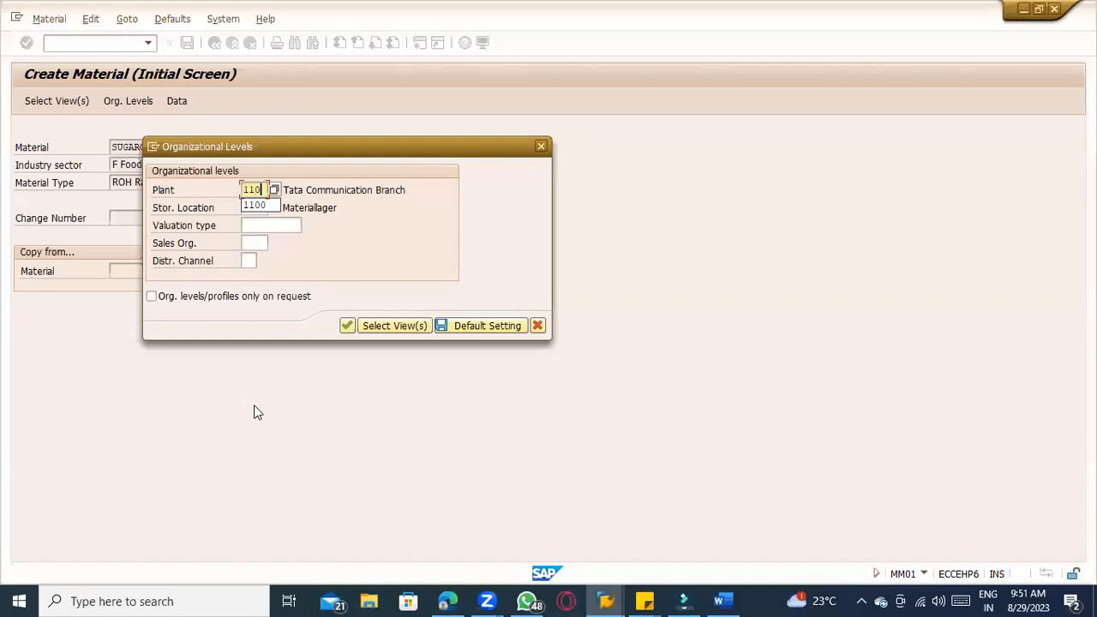
text(0)
key(Tab)
key(Tab)
key(Tab)
text(1000)
key(Tab)
text(10)
key(Return)
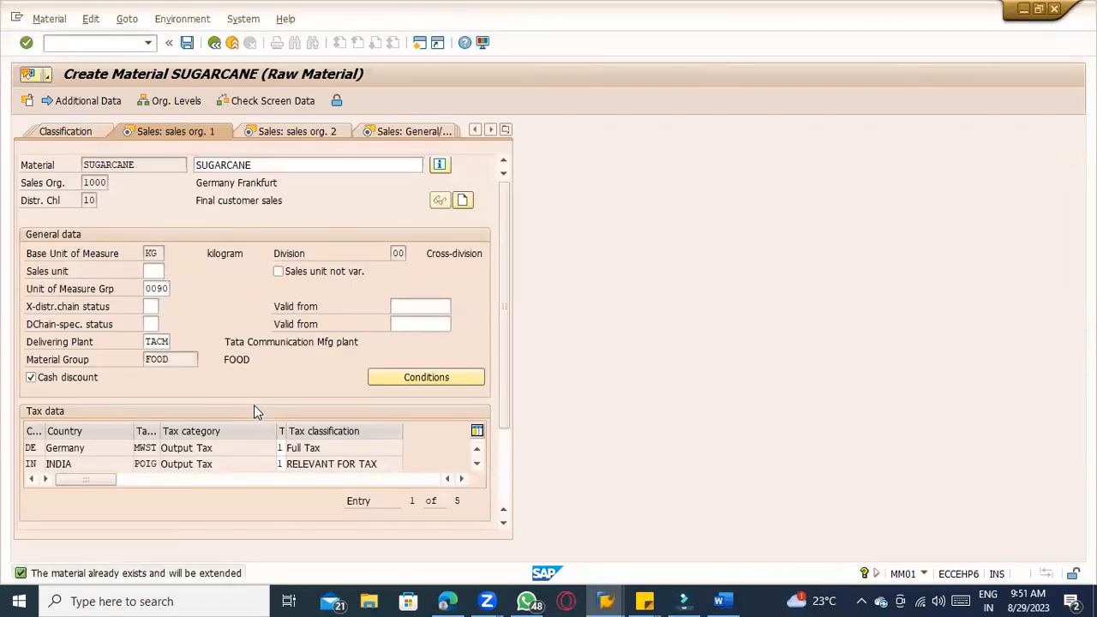
- Set loading group 0001 in SUGARCANE's Sales: General/Plant view and continue through the remaining views to Accounting 1
key(Return)
key(Return)
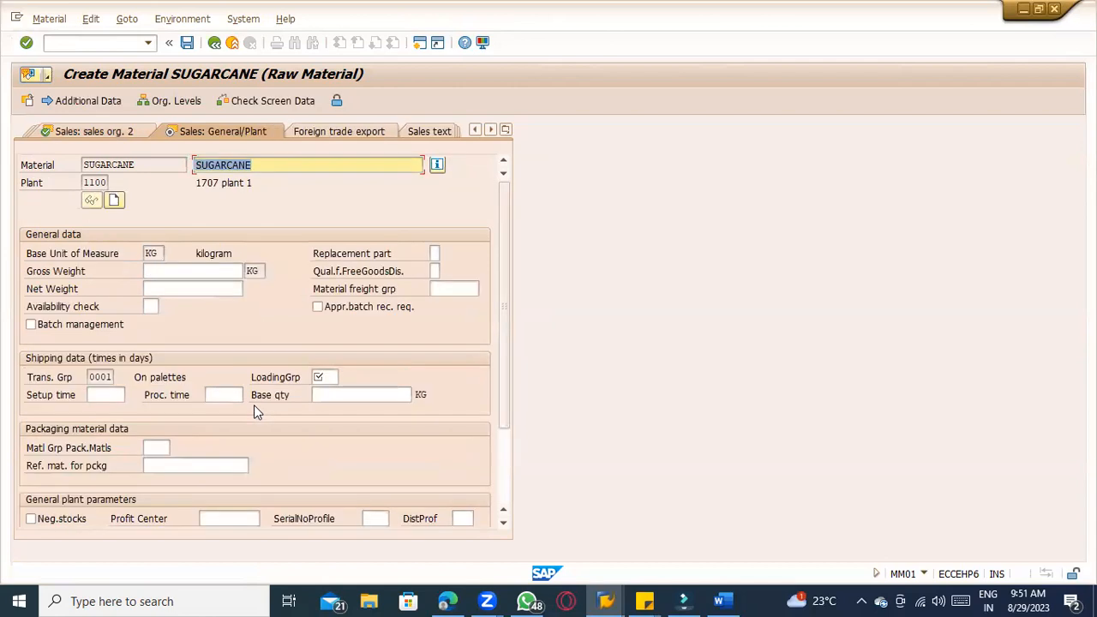
key(Return)
text(0001)
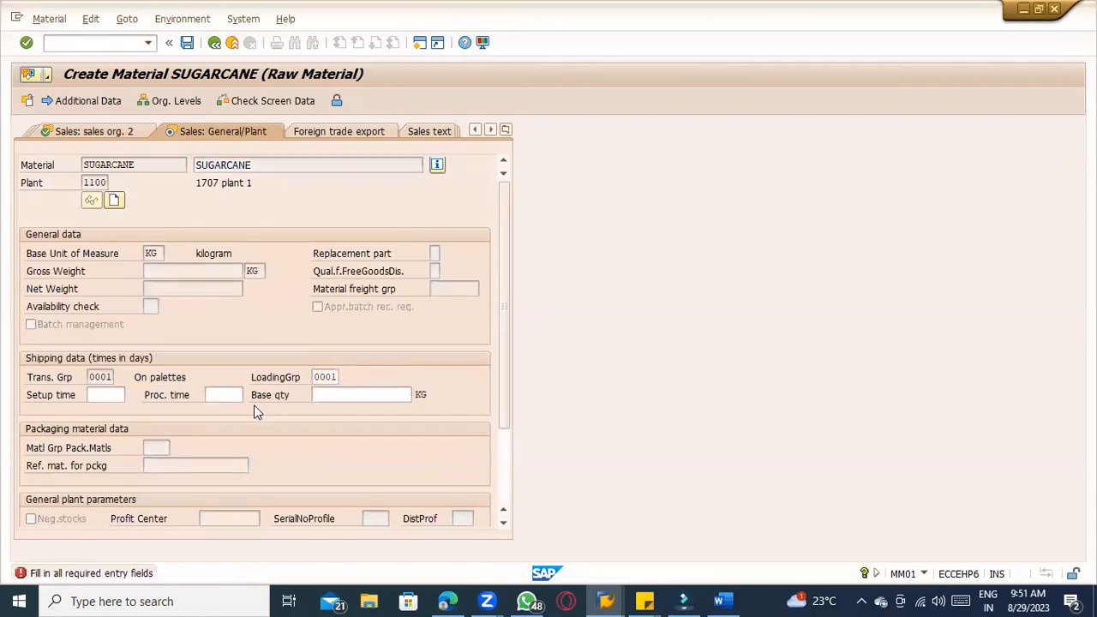
key(Return)
key(Return)
key(Return)
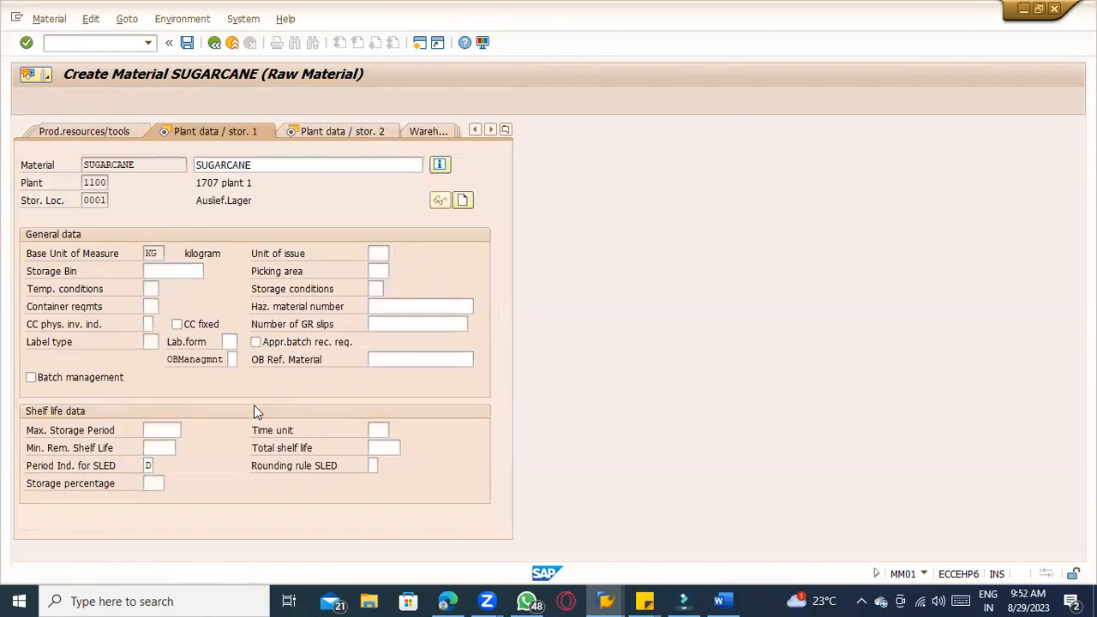
key(Return)
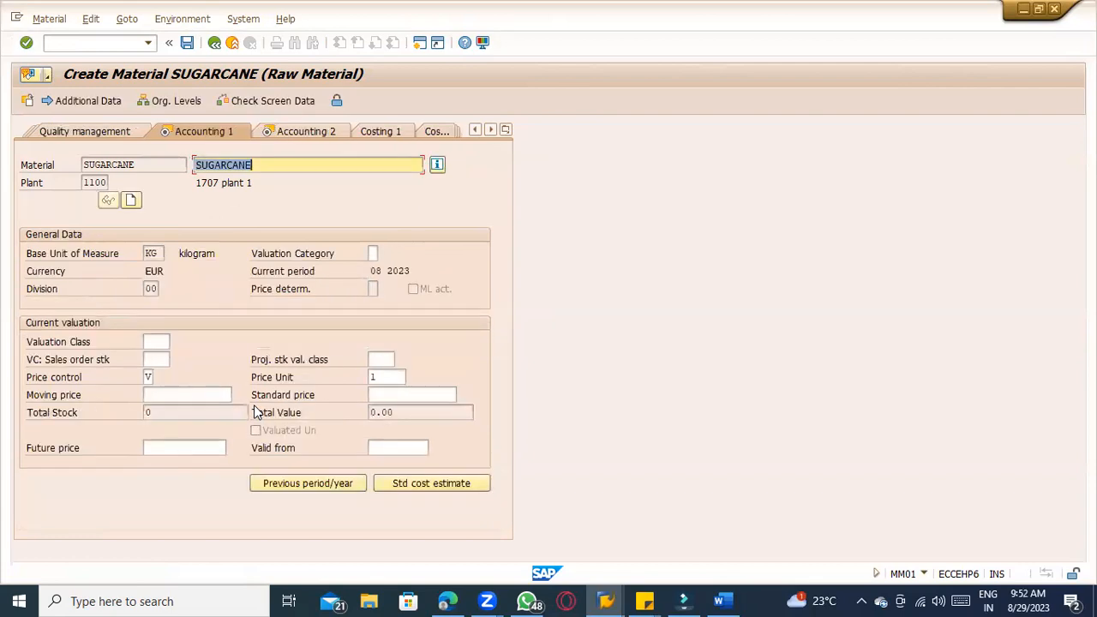
- Assign valuation class 3000 in the Accounting 1 view and save SUGARCANE's extension to plant 1100
click(155, 342)
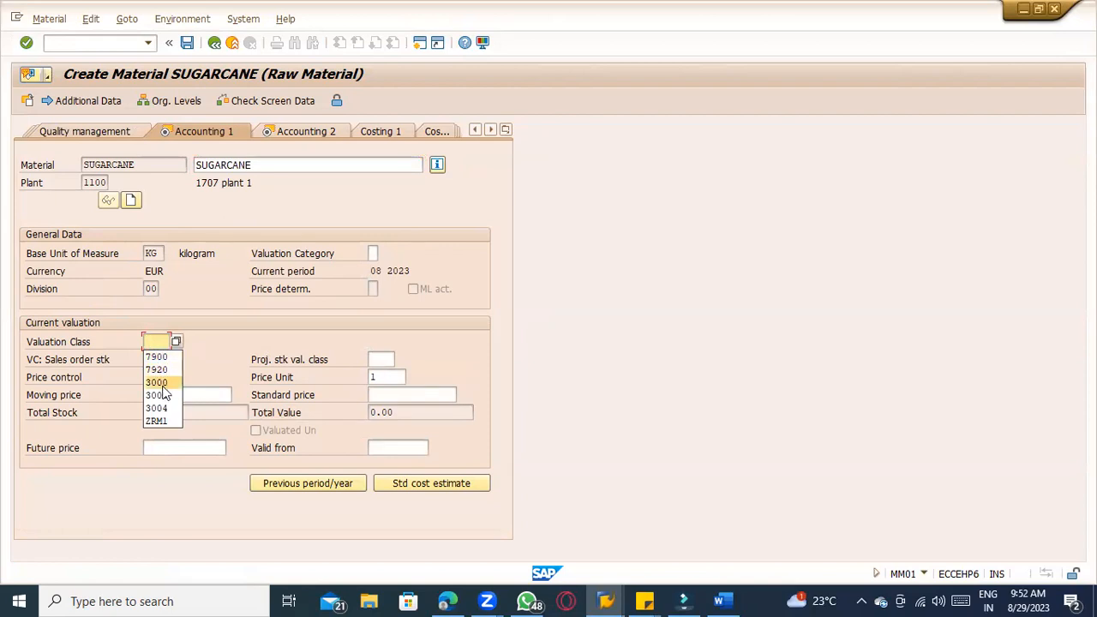
click(159, 382)
key(Return)
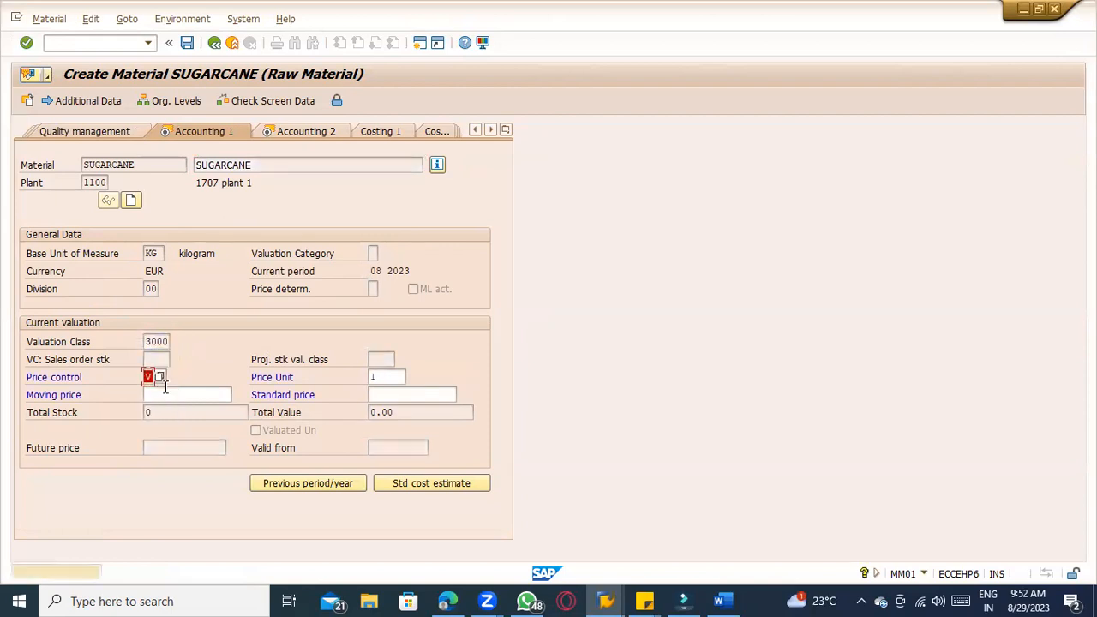
key(Return)
key(Return)
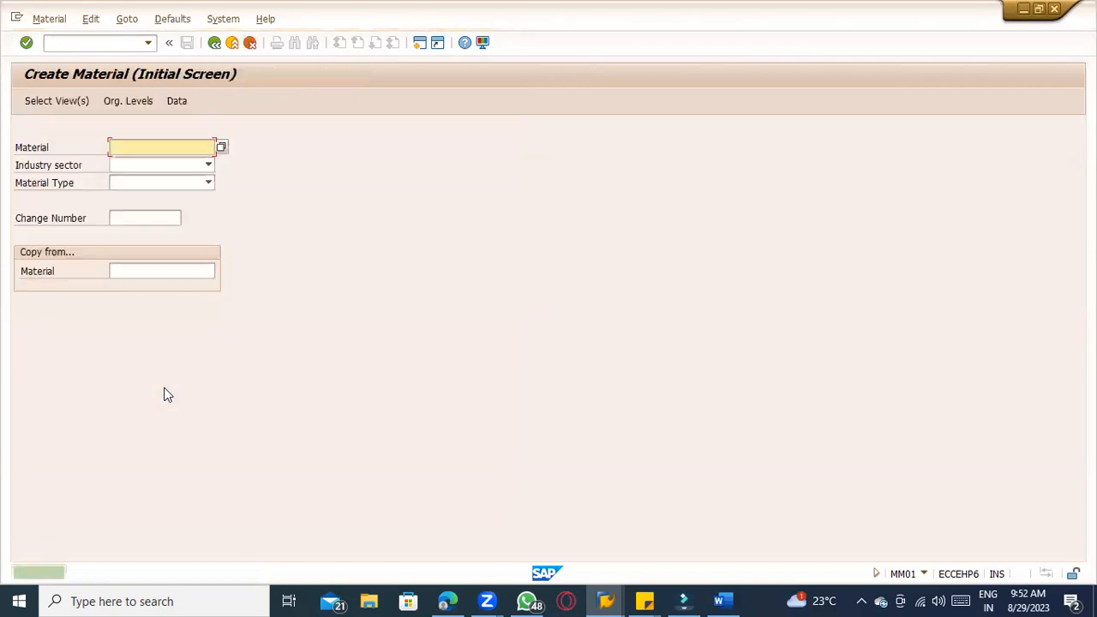
- Switch to Word and review the inter-company STO process steps and the delivery and document type notes
key(alt+Tab)
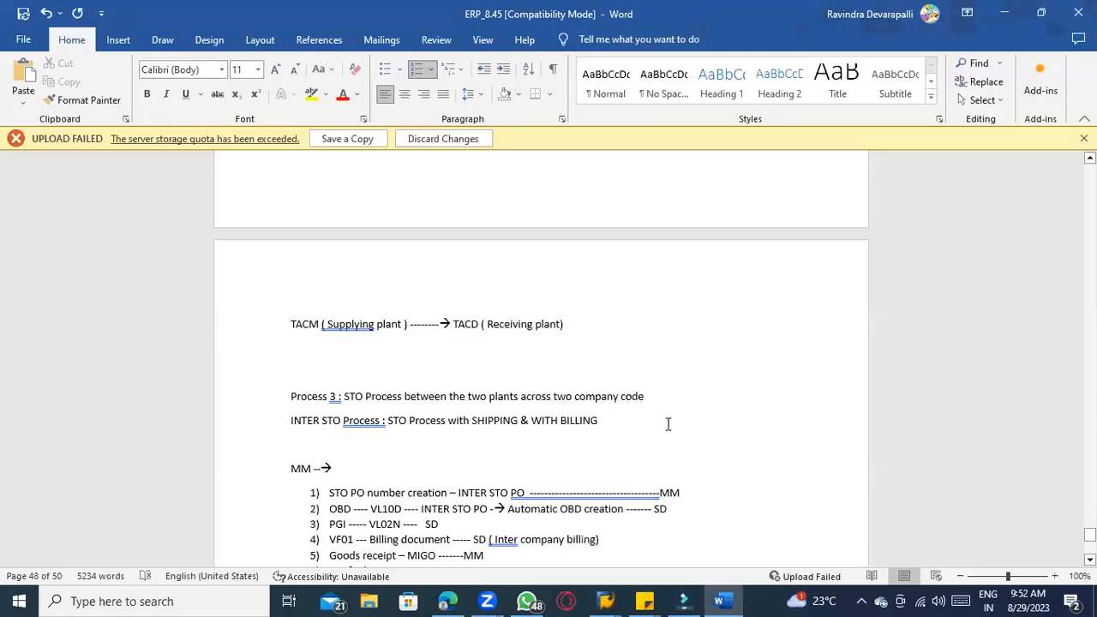
scroll(668, 424, down, 8)
scroll(668, 431, down, 10)
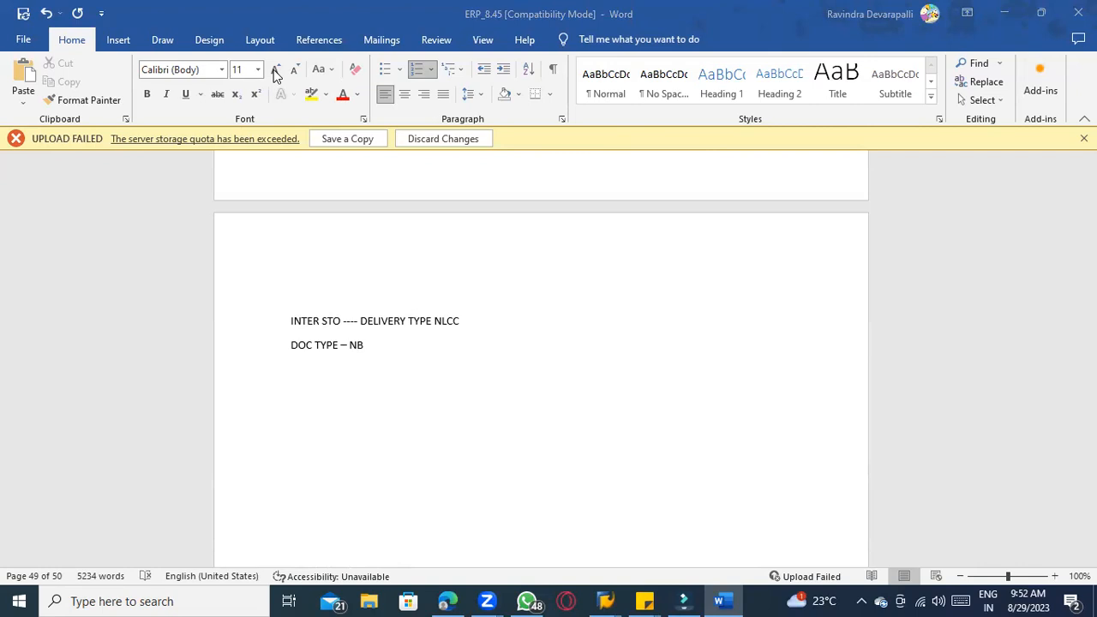
scroll(424, 368, up, 2)
scroll(424, 334, up, 4)
scroll(441, 338, up, 3)
scroll(446, 321, up, 9)
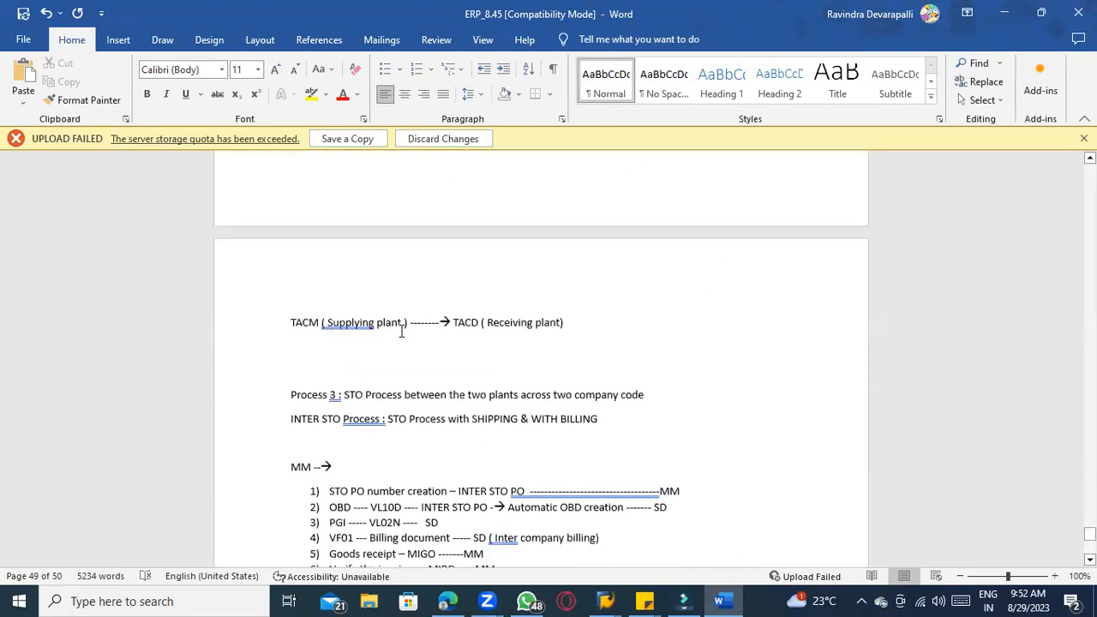
- Review the notes on the INTER STO process, including its steps, vendor and customer master records, delivery type and document type
scroll(401, 330, up, 2)
drag(318, 400, 289, 399)
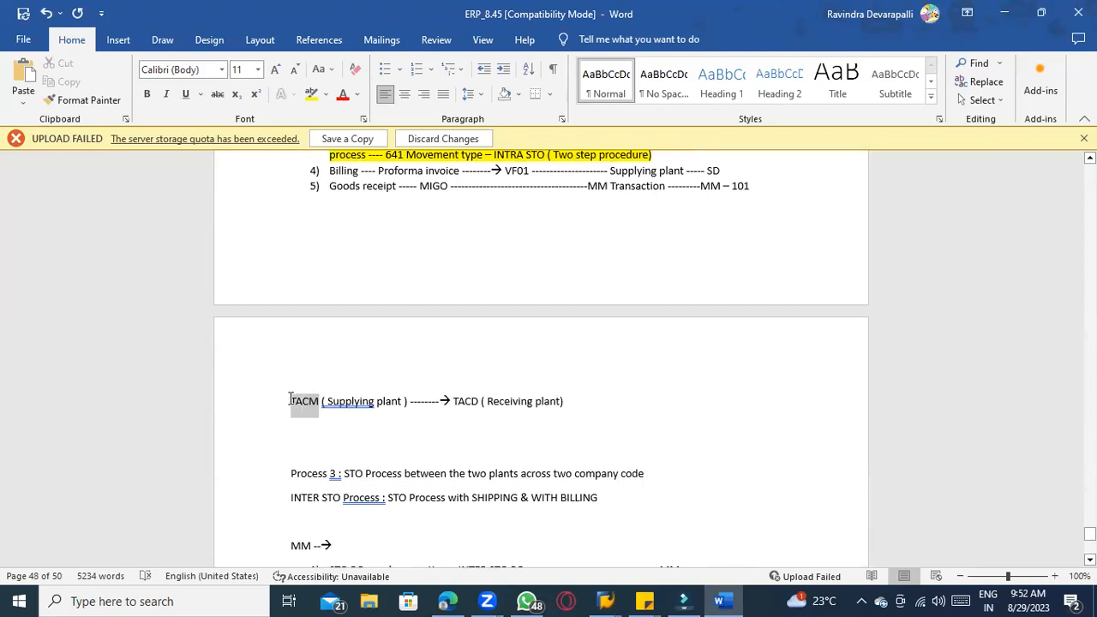
scroll(303, 404, down, 12)
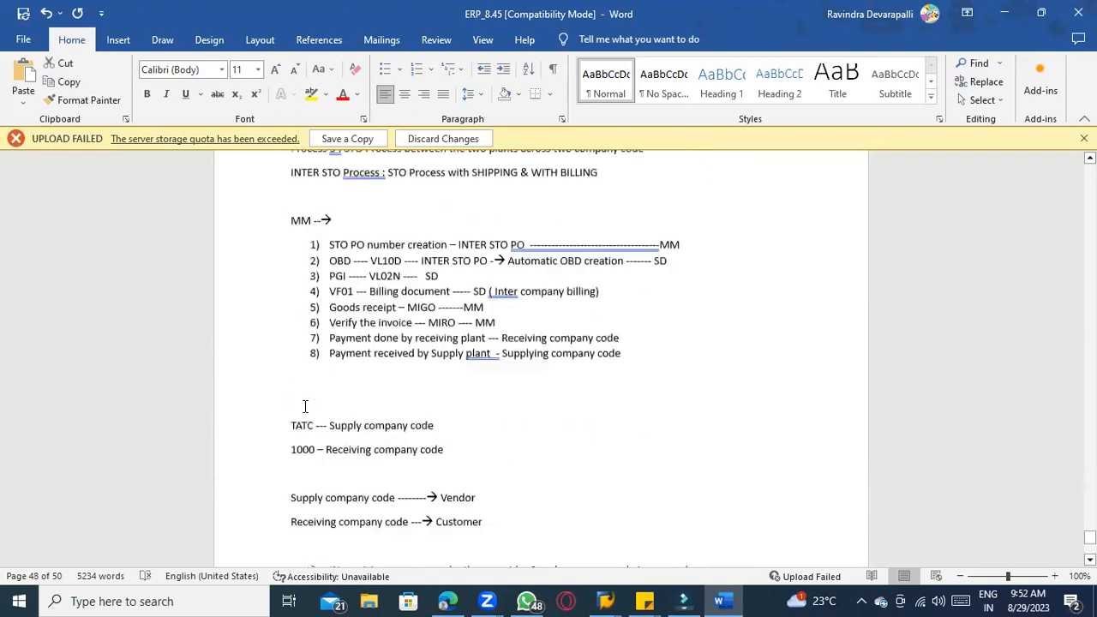
scroll(360, 428, down, 16)
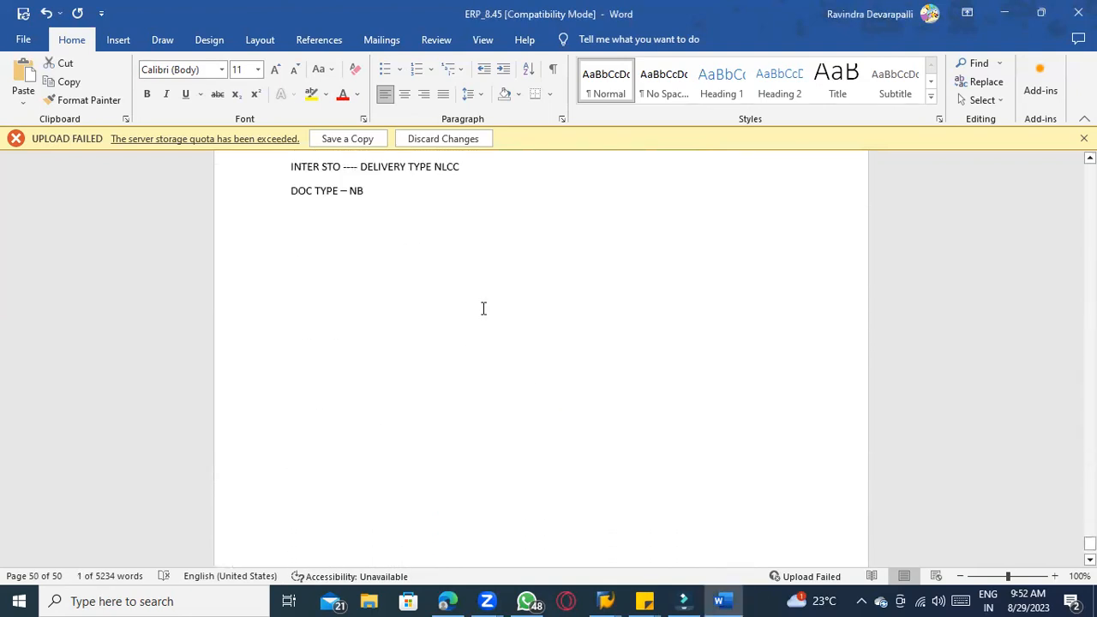
click(468, 281)
scroll(469, 282, up, 3)
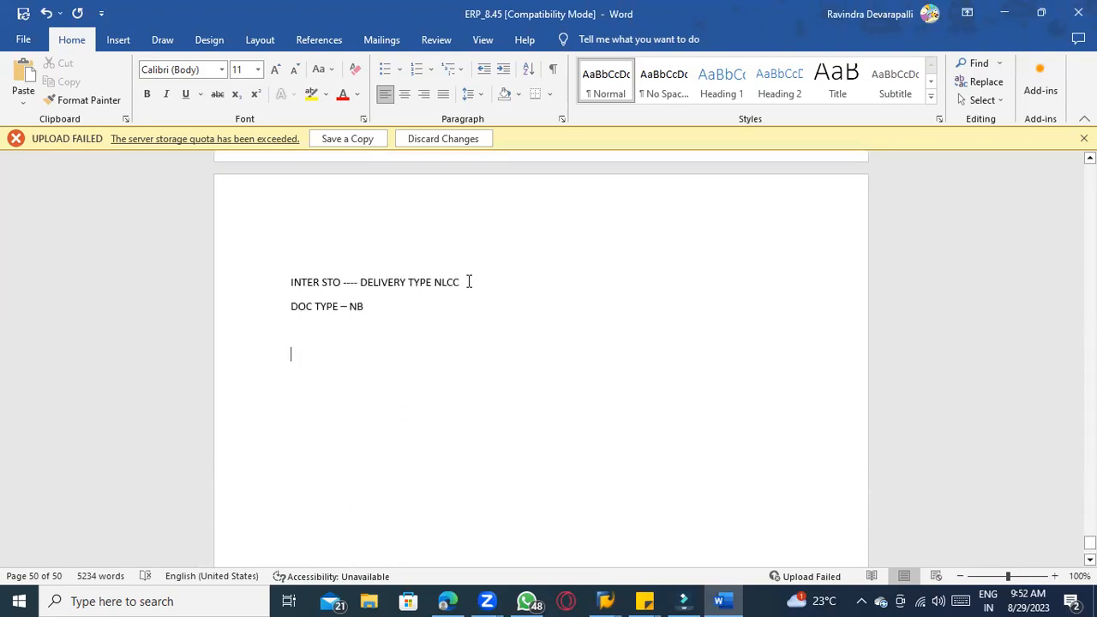
scroll(469, 282, up, 5)
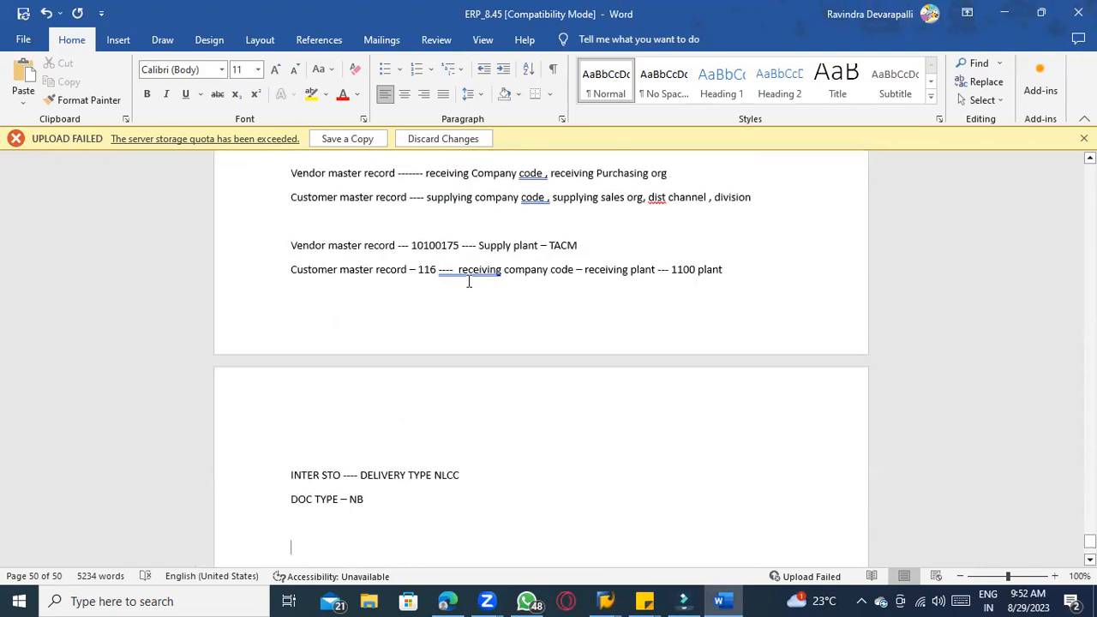
- Switch to SAP, start a new purchase order with transaction ME21N and keep the document type NB Standard PO
key(alt+Tab)
click(48, 18)
click(446, 188)
click(83, 47)
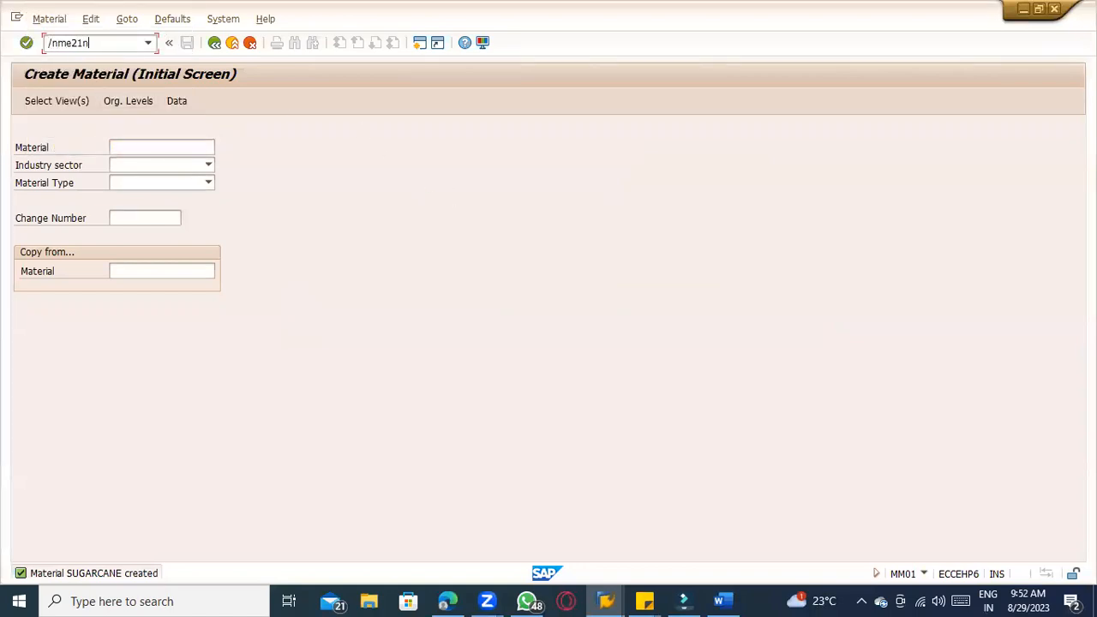
text(/nme21n)
key(Return)
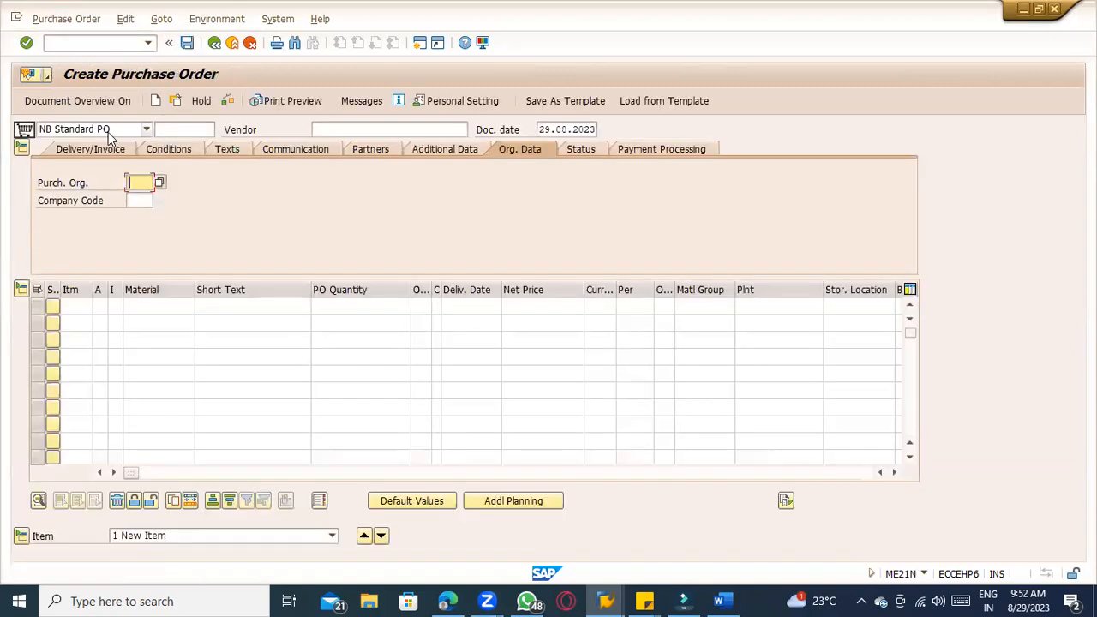
click(108, 132)
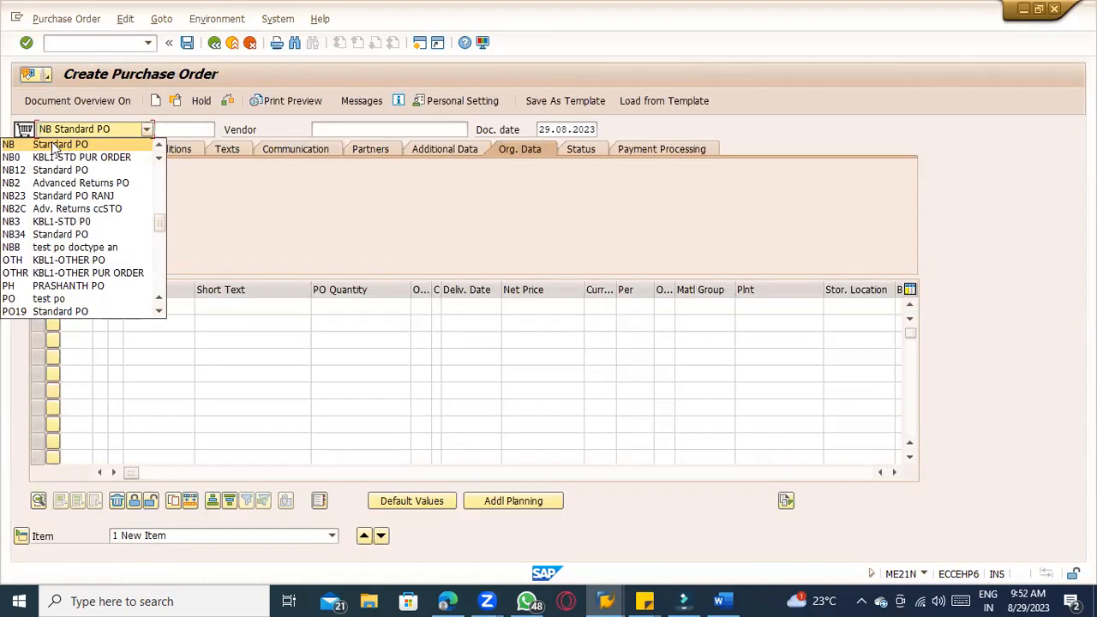
click(327, 127)
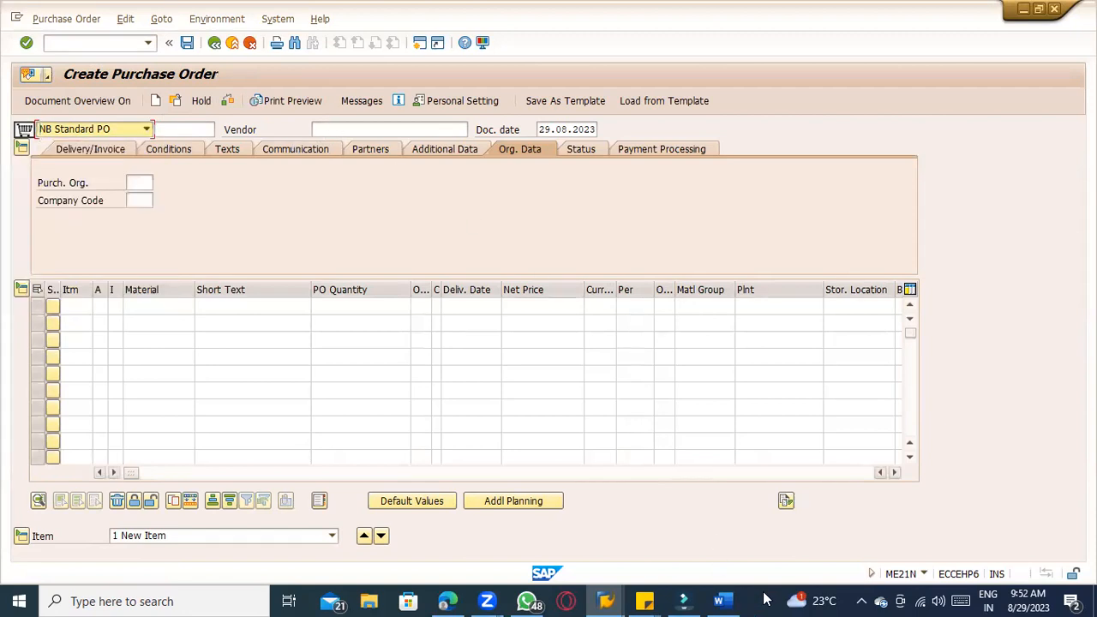
- Copy the vendor number of supply plant TACM from the Word notes and enter it as the purchase order's vendor
click(720, 600)
scroll(364, 478, up, 4)
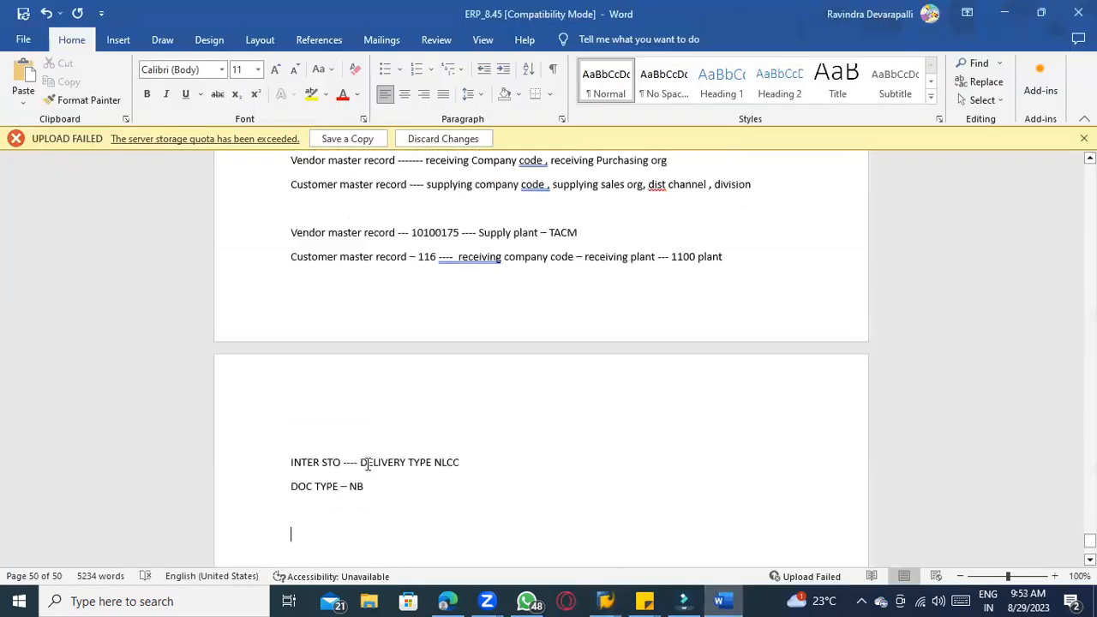
double_click(419, 285)
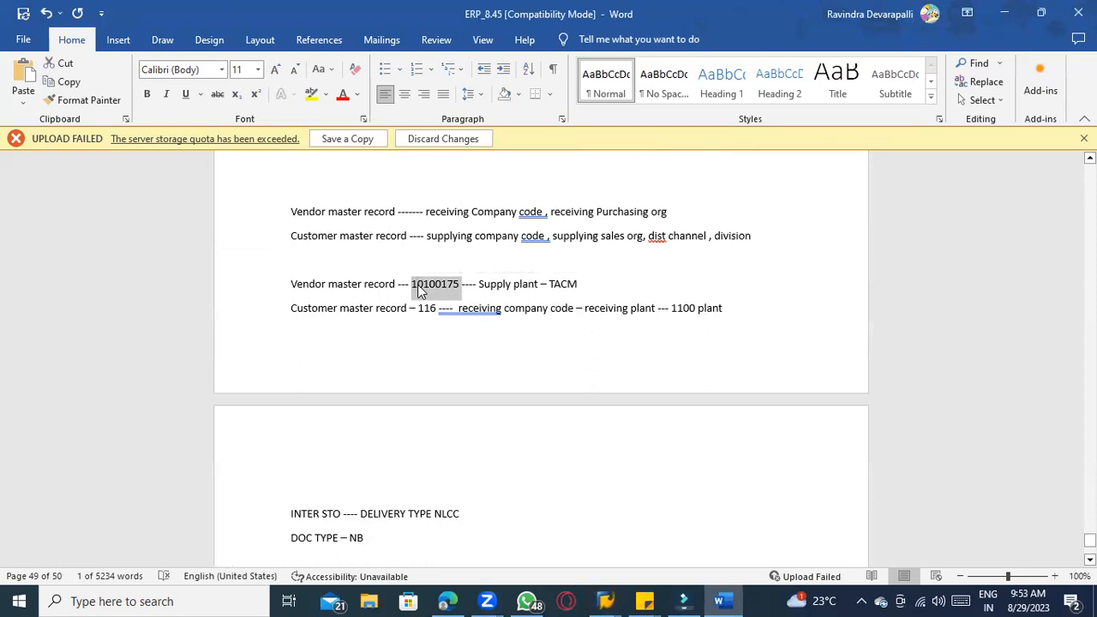
key(ctrl+c)
key(alt+Tab)
click(360, 130)
key(ctrl+v)
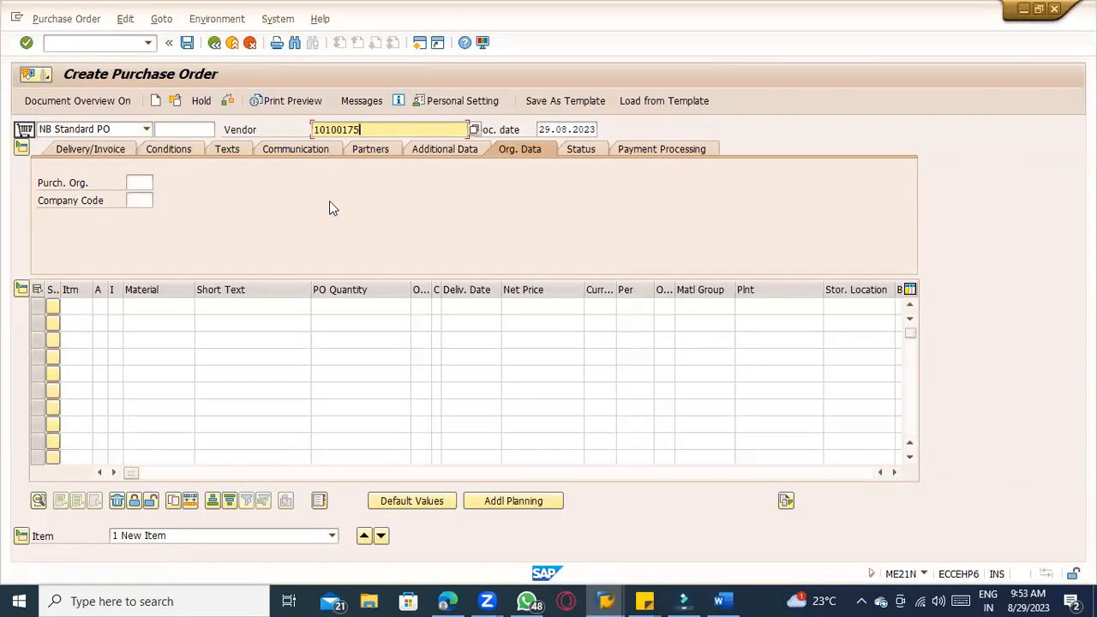
key(Return)
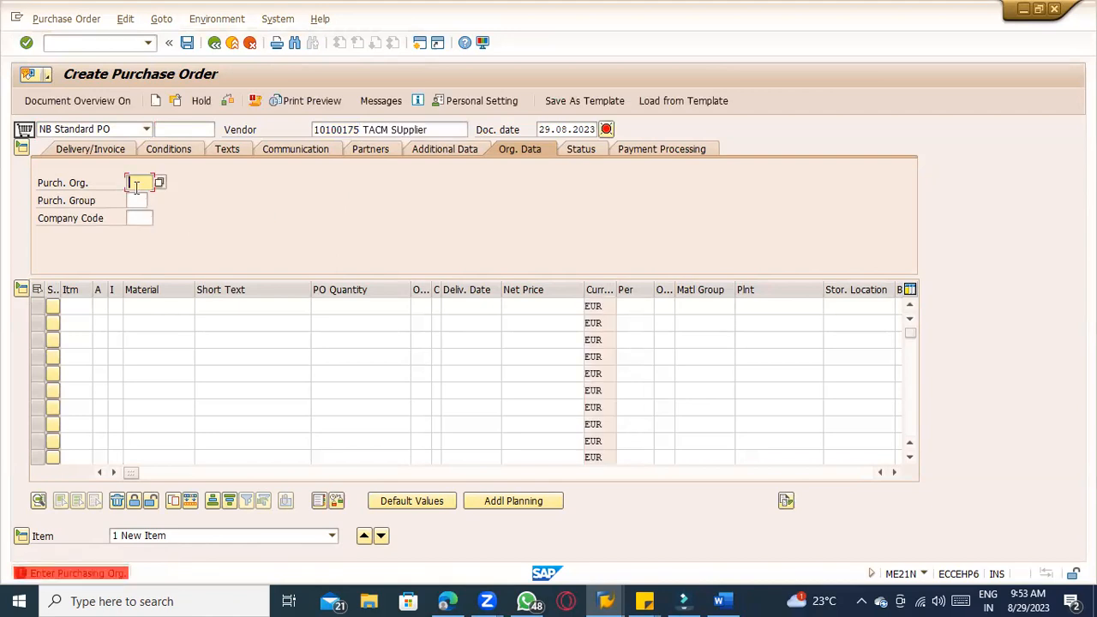
- Set the purchase order's organizational data to purchasing organization 1000, purchasing group 000 and company code 1000
text(1000)
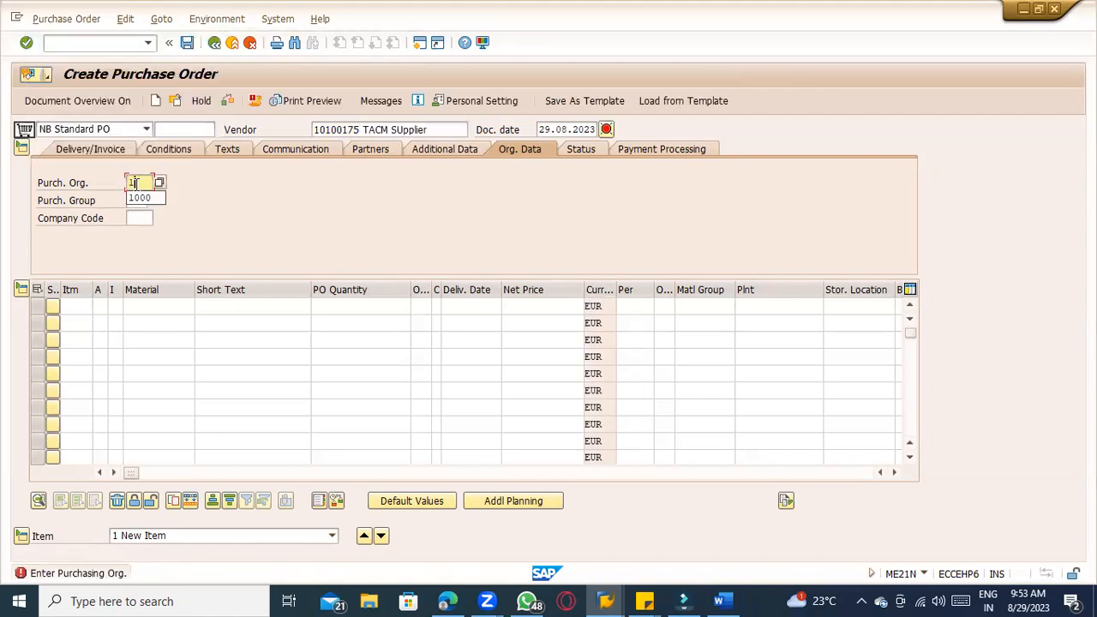
key(Tab)
text(001)
key(Tab)
text(1000)
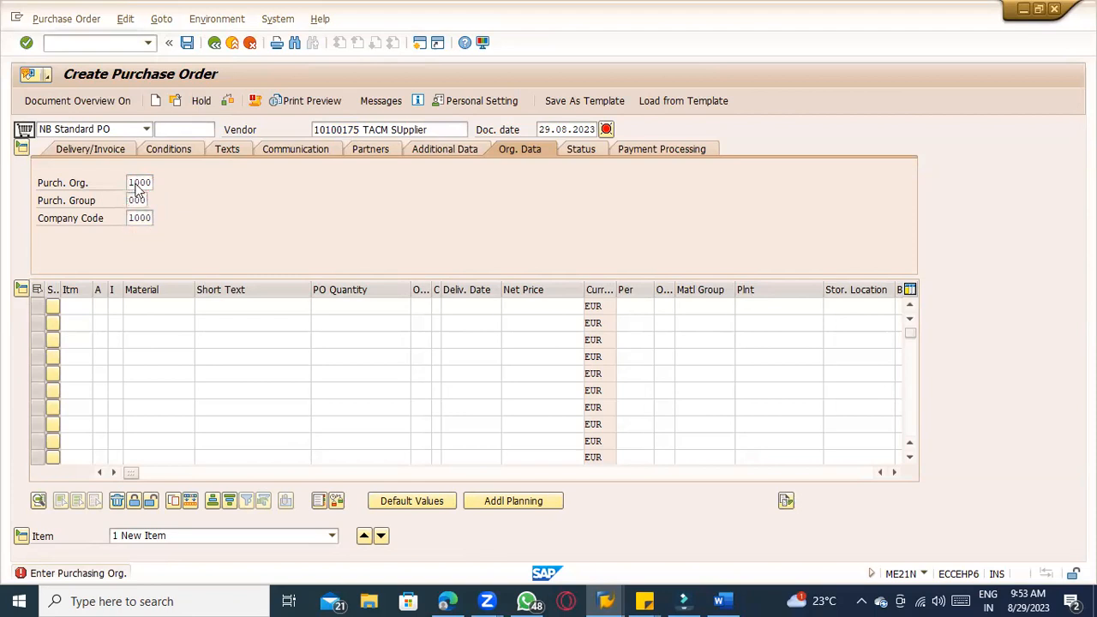
key(Return)
- Check the vendor master record in the Word notes, and enter SUGARCANE as the material of the first purchase order item
click(344, 130)
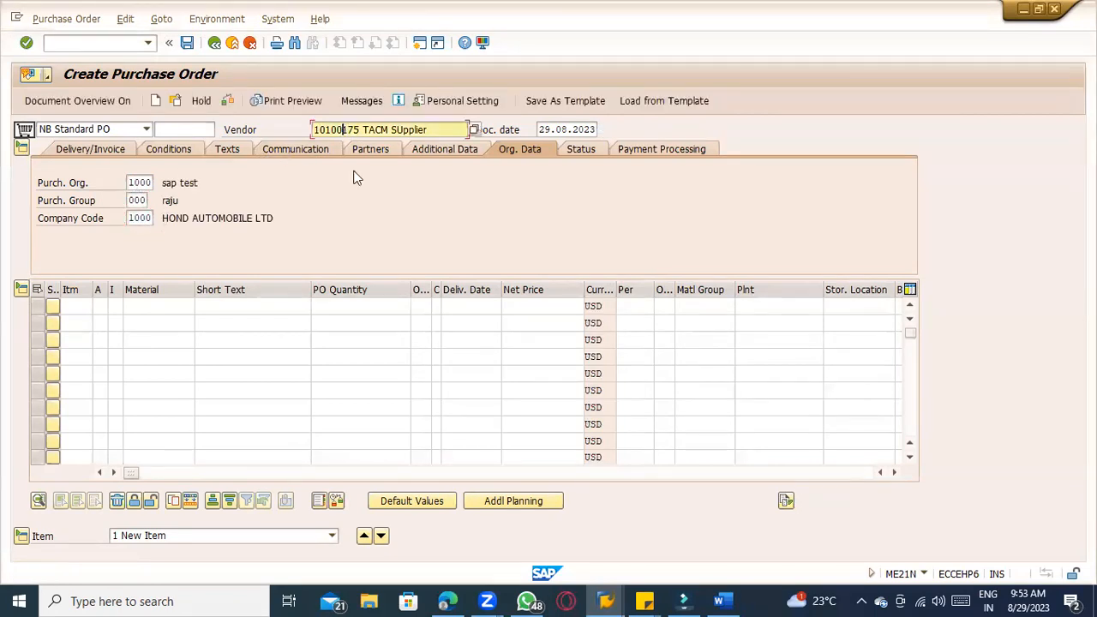
key(alt+Tab)
click(343, 284)
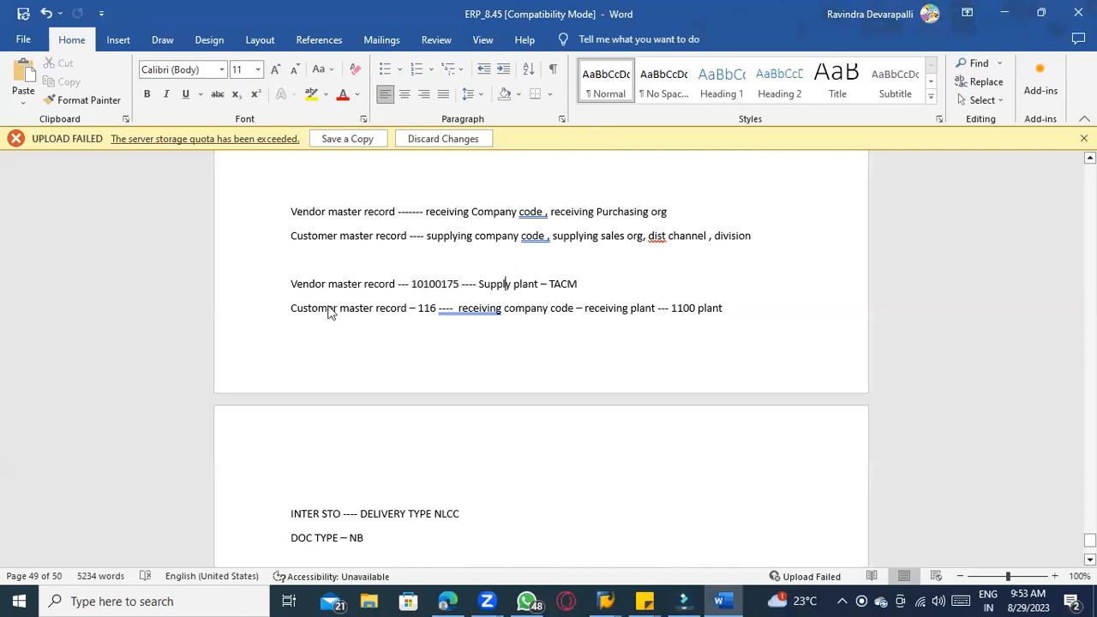
key(alt+Tab)
click(152, 308)
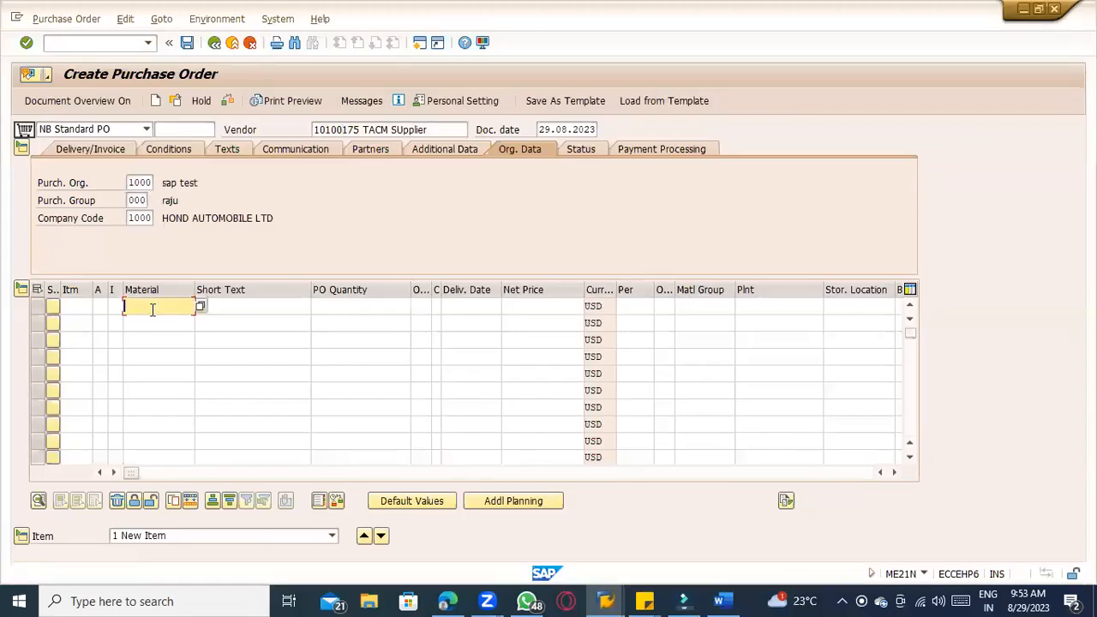
text(suga)
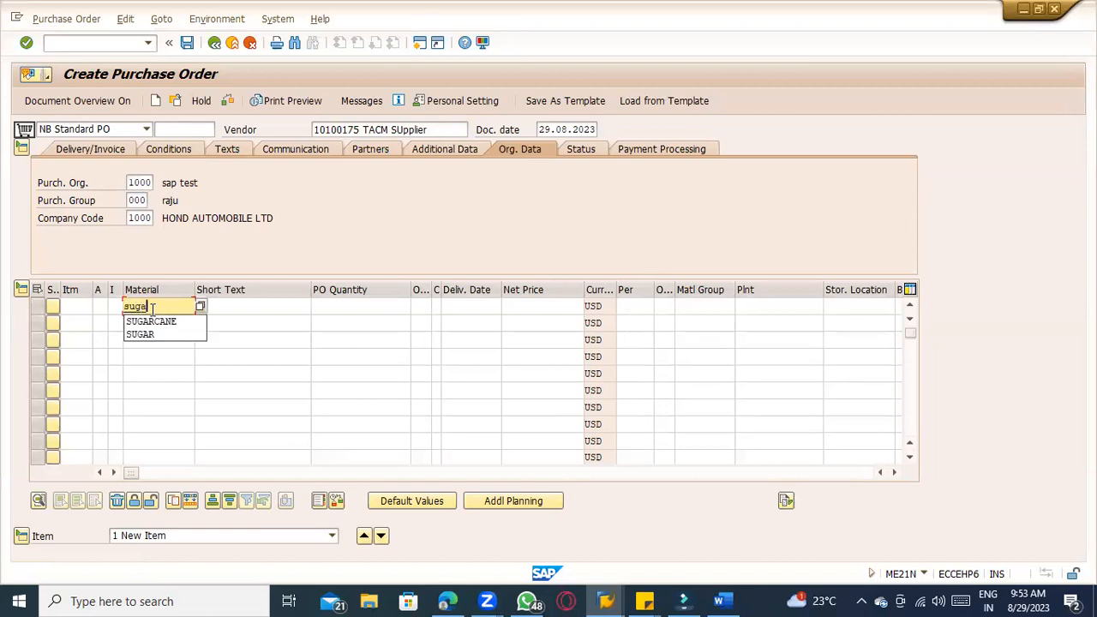
key(Down)
key(Return)
key(Return)
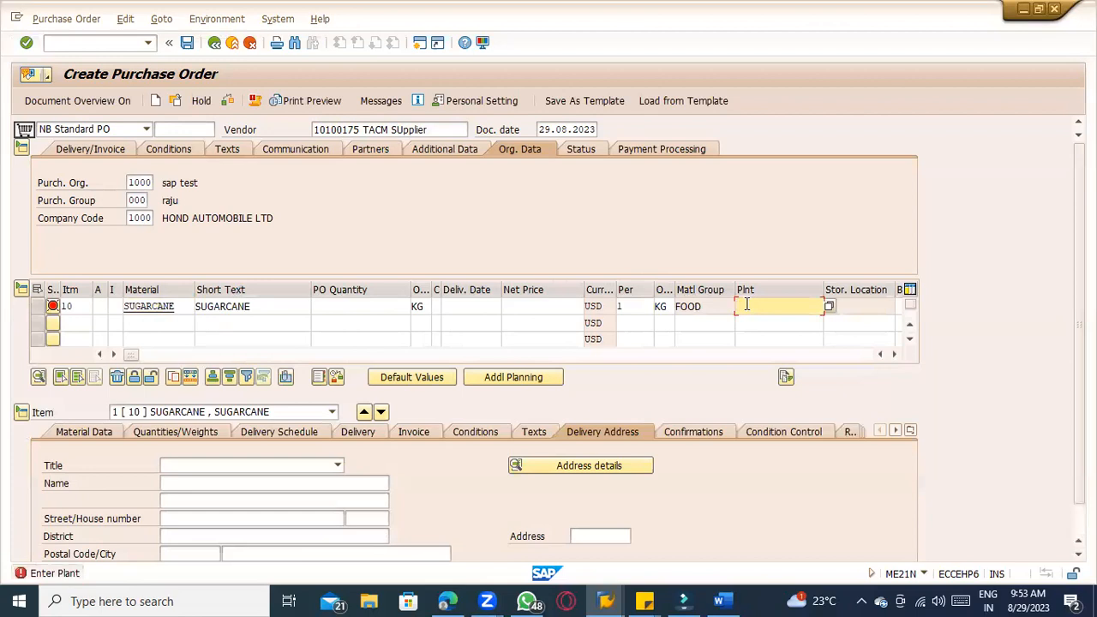
- Set the SUGARCANE item's plant to 1100 and its net price to 10
text(1100)
key(Return)
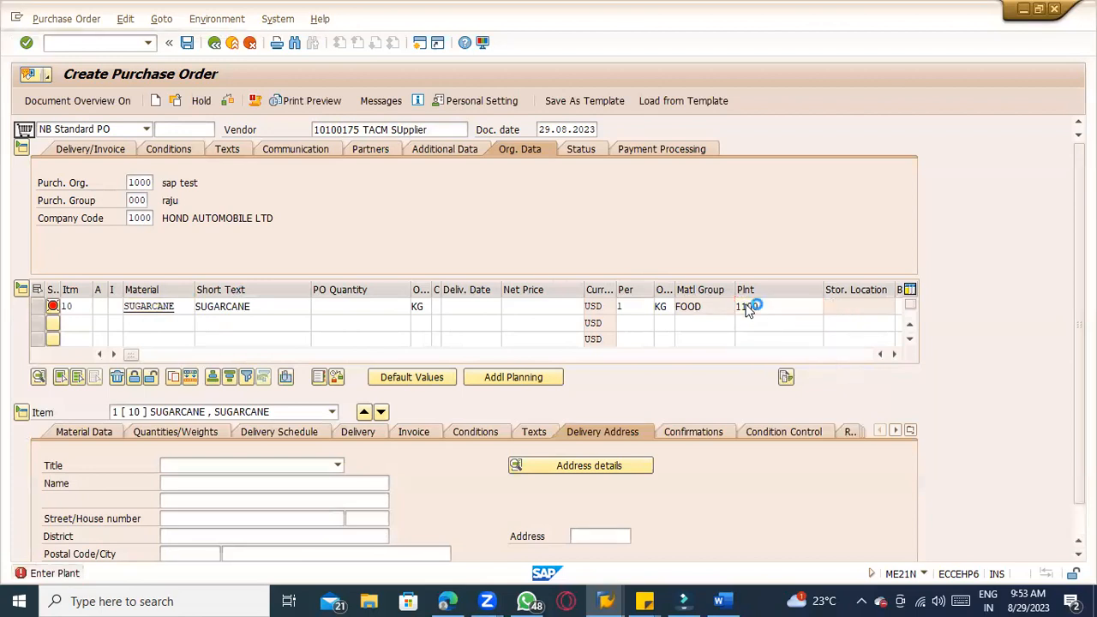
click(519, 306)
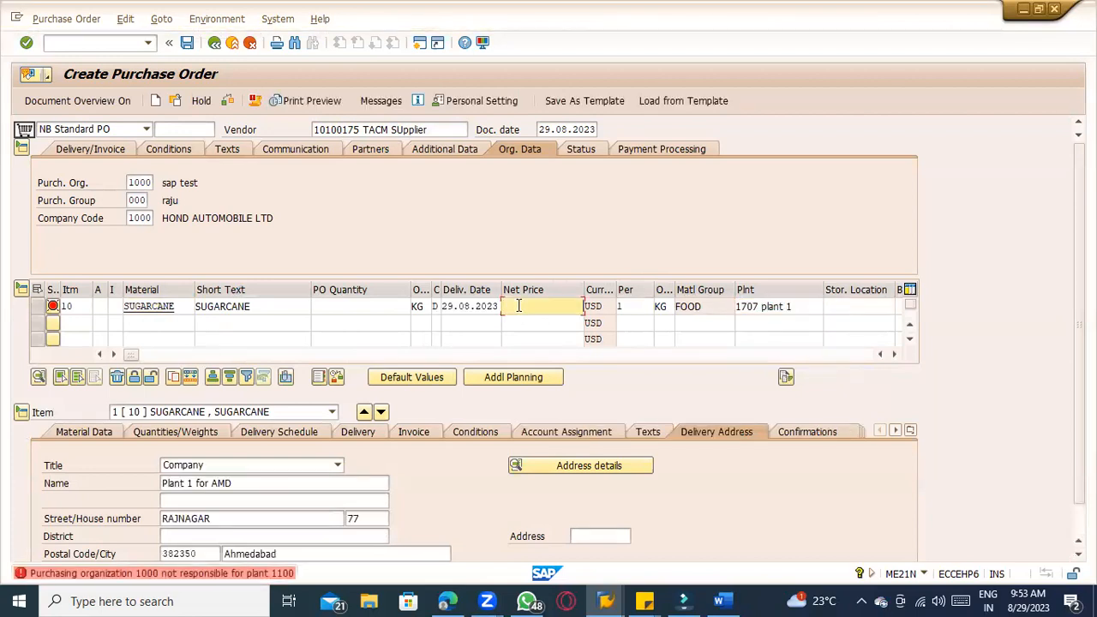
text(10)
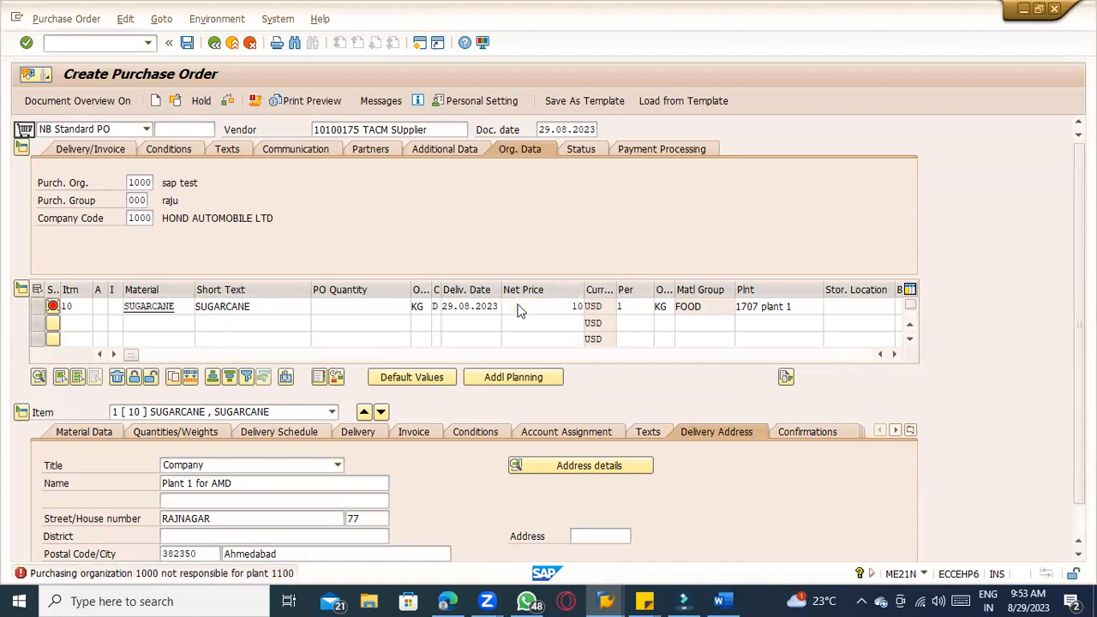
key(Return)
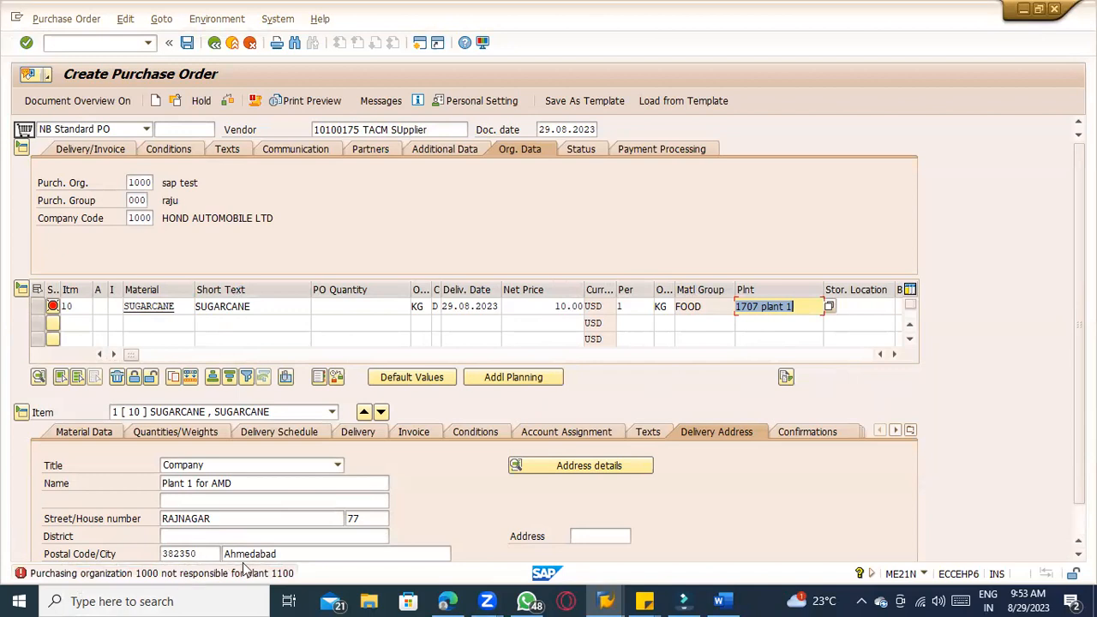
- Go to SPRO customizing and open Assign purchasing organization to plant within the Materials Management assignments of the Enterprise Structure
click(93, 43)
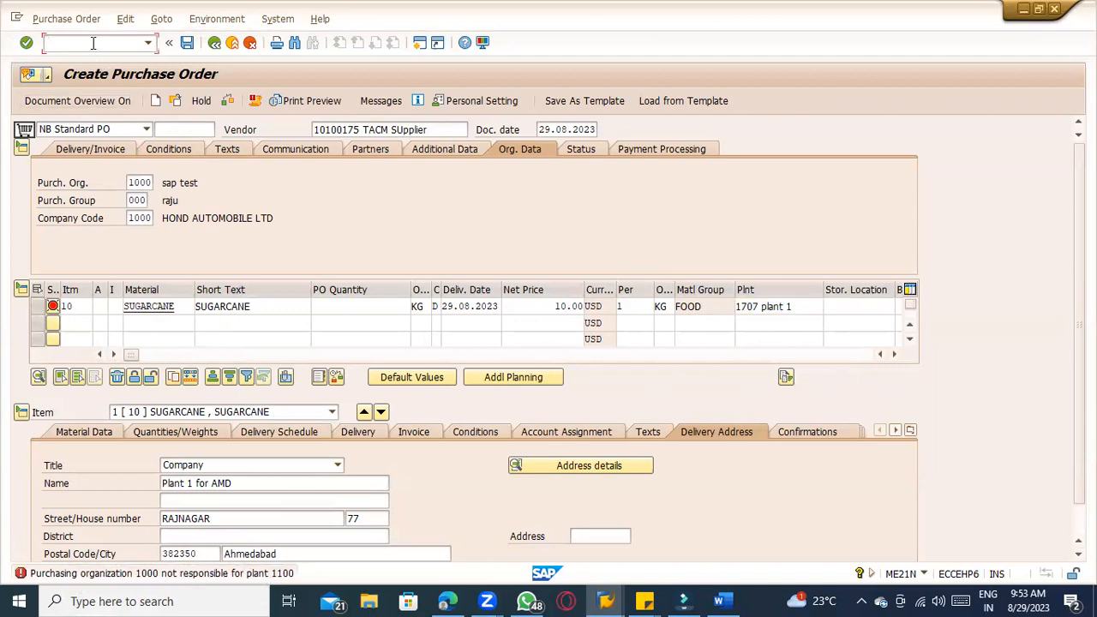
text(/nspro)
key(Return)
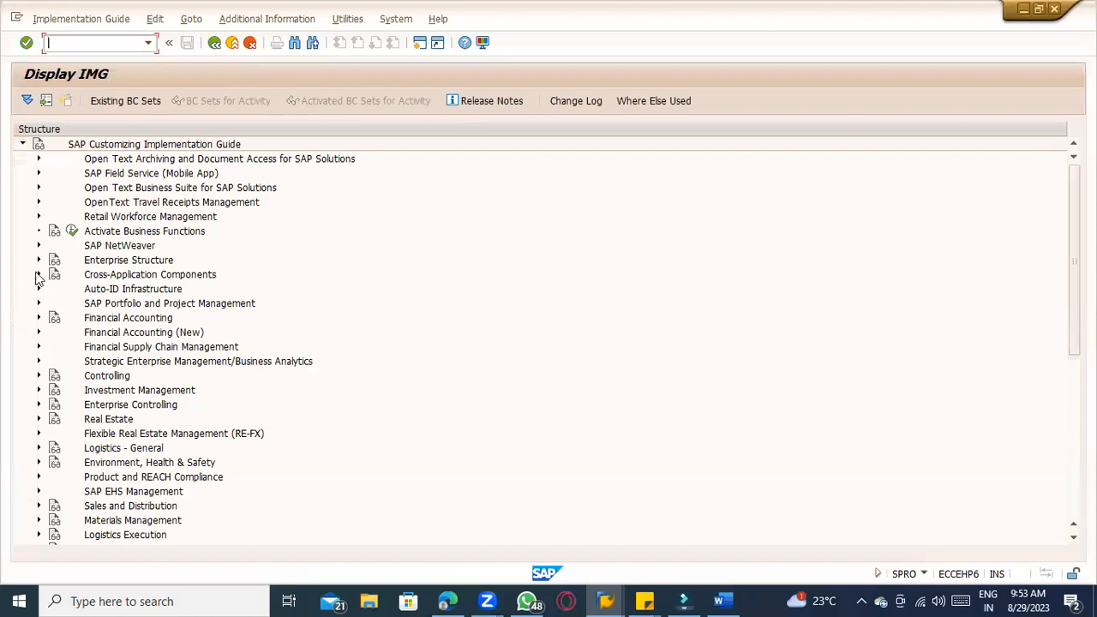
click(37, 259)
click(54, 304)
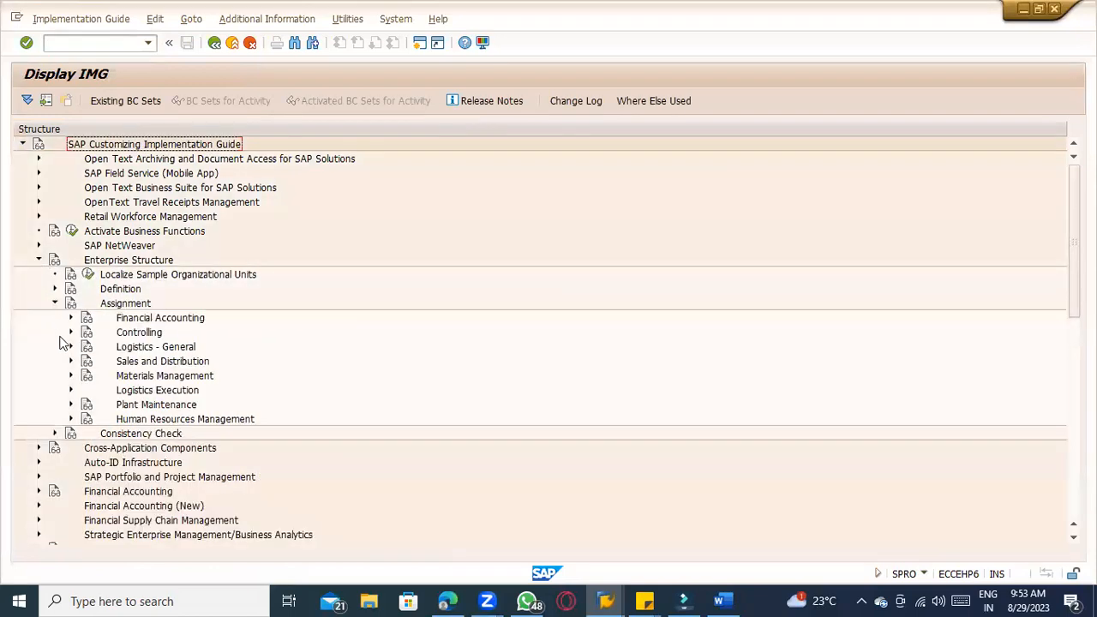
click(68, 377)
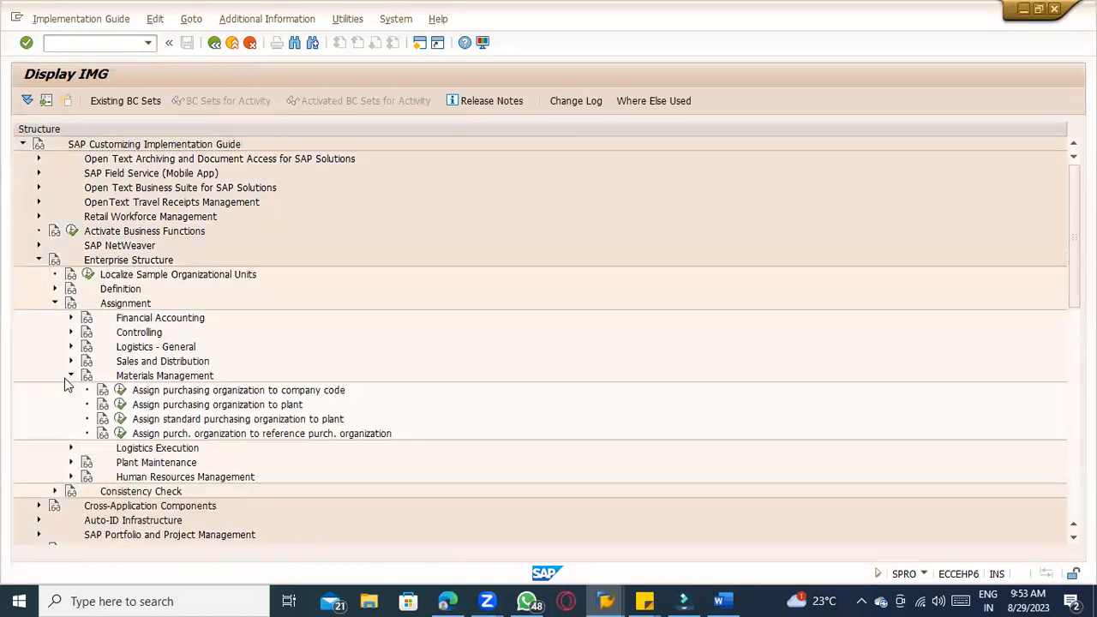
click(121, 404)
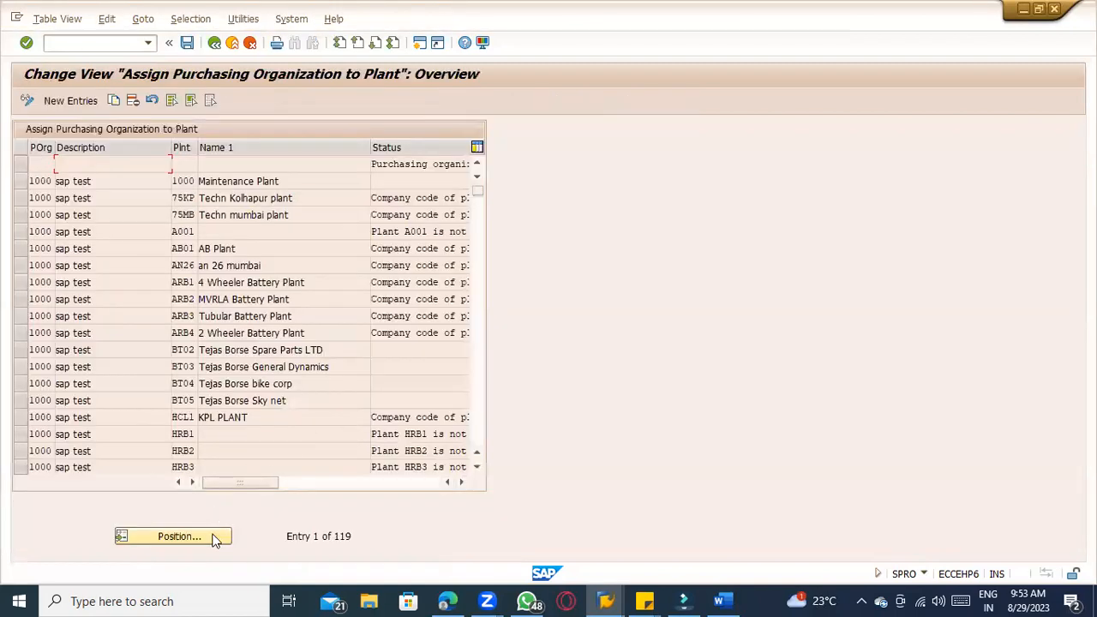
- Look up the assignment of purchasing organization 1000 to plant 1100 in the table
click(176, 537)
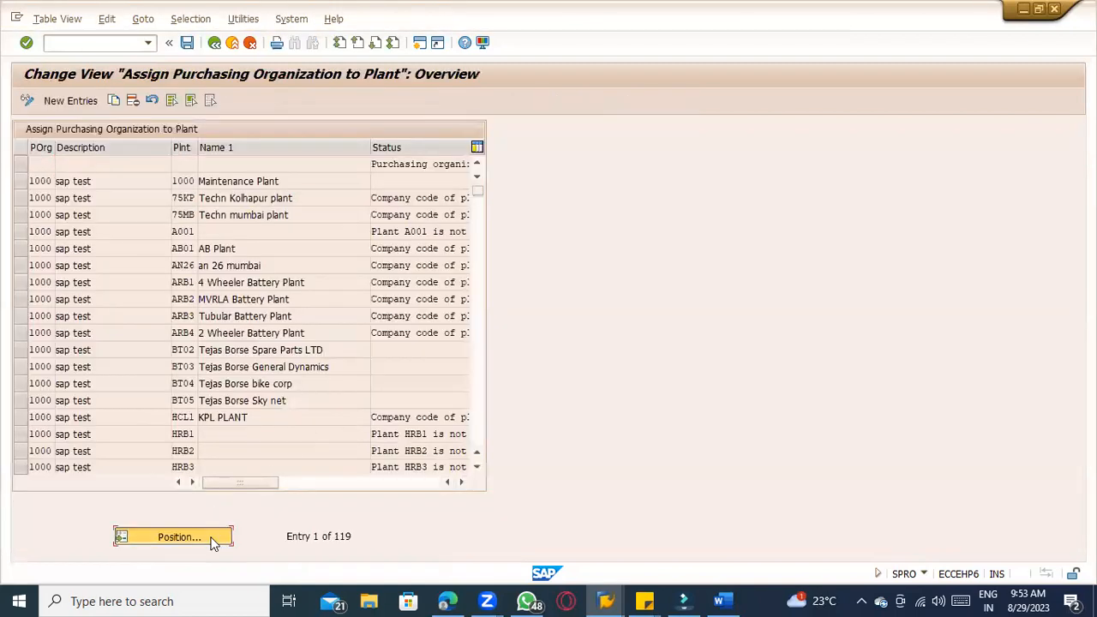
key(Tab)
text(1100)
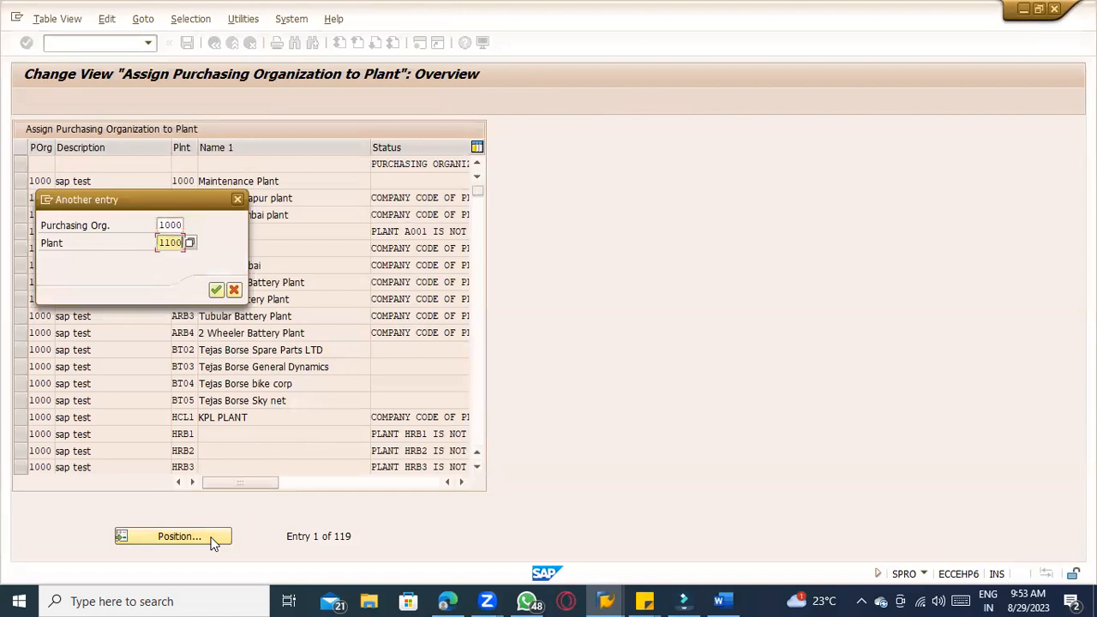
key(Return)
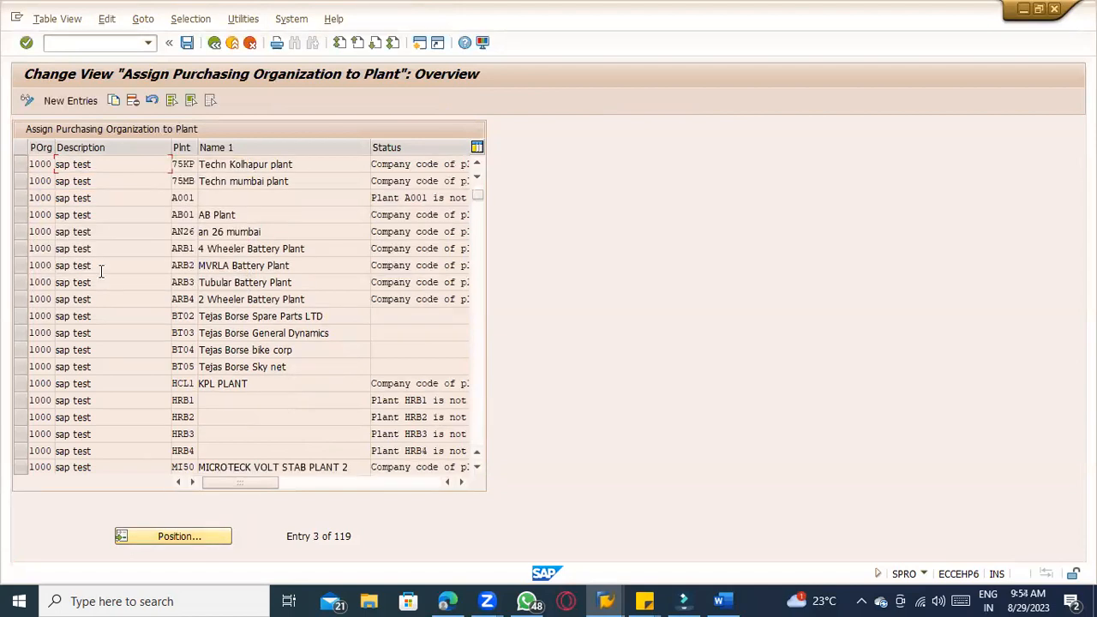
- Add a new entry assigning purchasing organization 1000 to plant 1100, return to the implementation guide and switch to the Word notes
click(76, 101)
text(1000)
key(Tab)
text(1100)
key(Return)
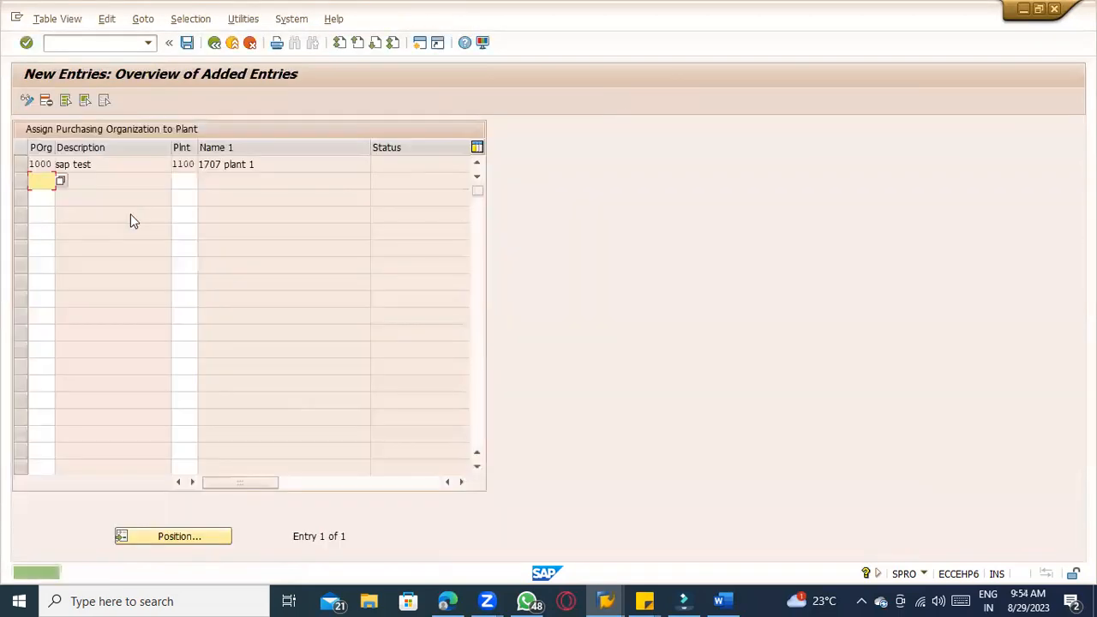
key(F3)
key(F3)
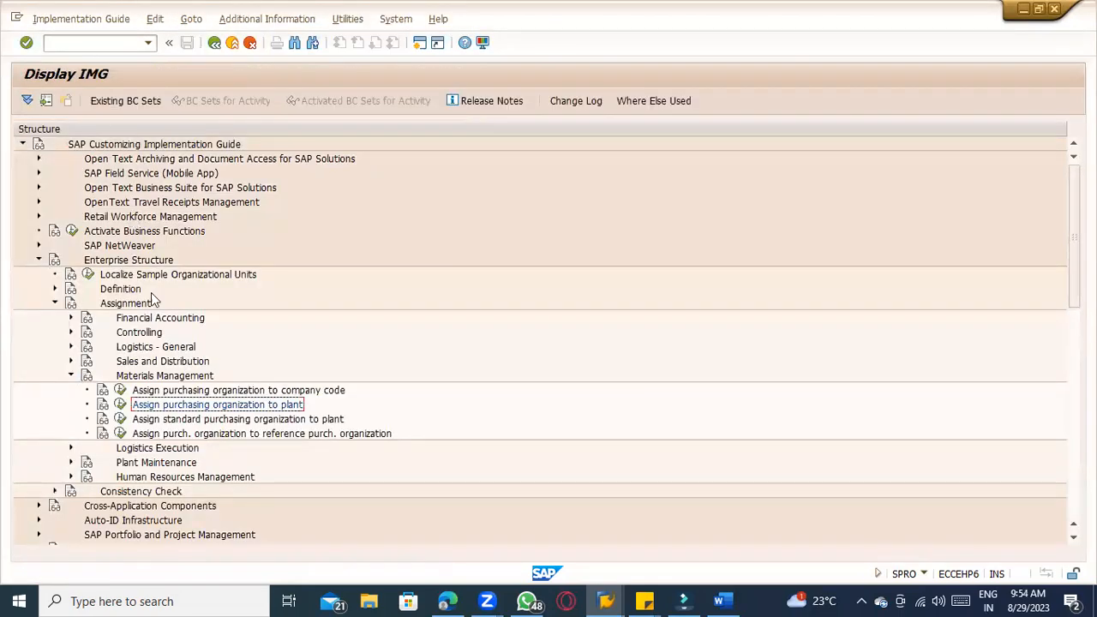
key(alt+Tab)
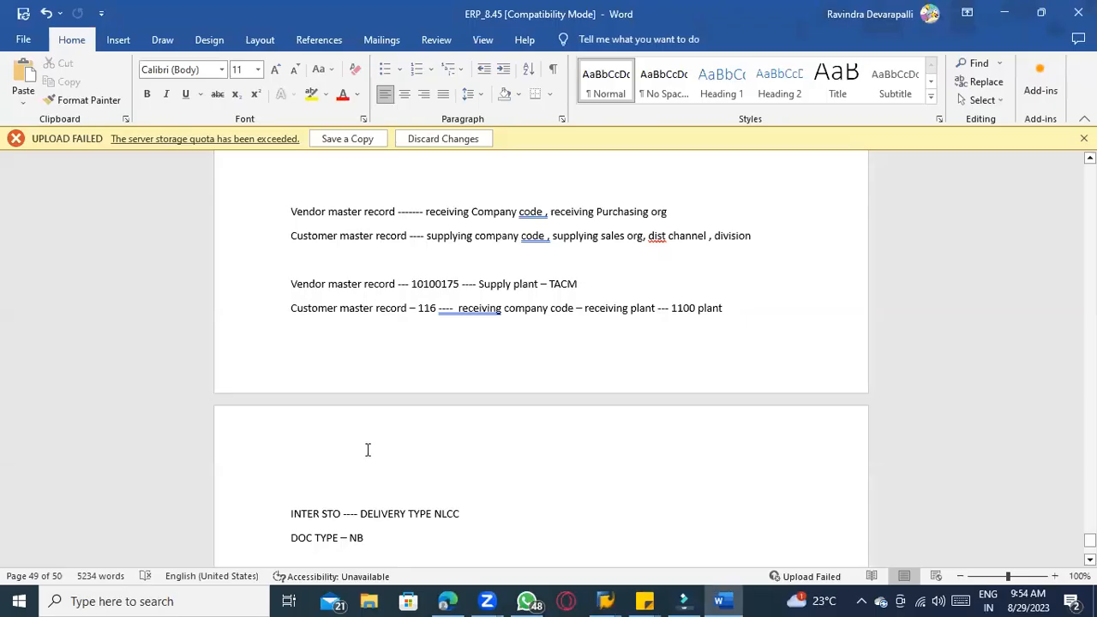
- Switch back to SAP, start a new purchase order in ME21N and leave the material document display open in another session
key(alt+Tab)
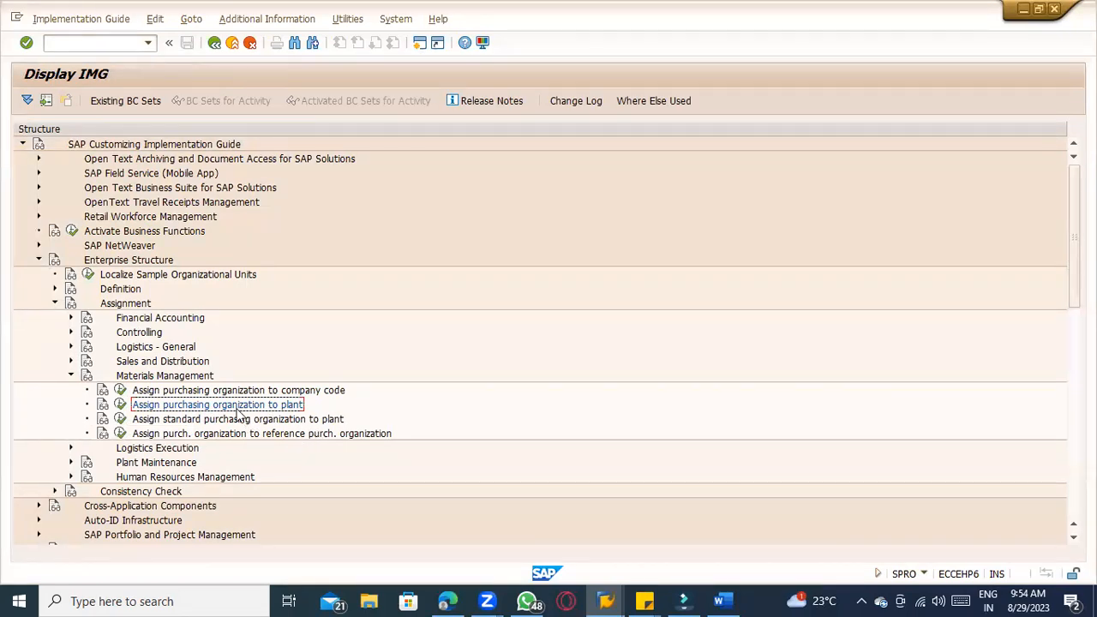
key(alt+Tab)
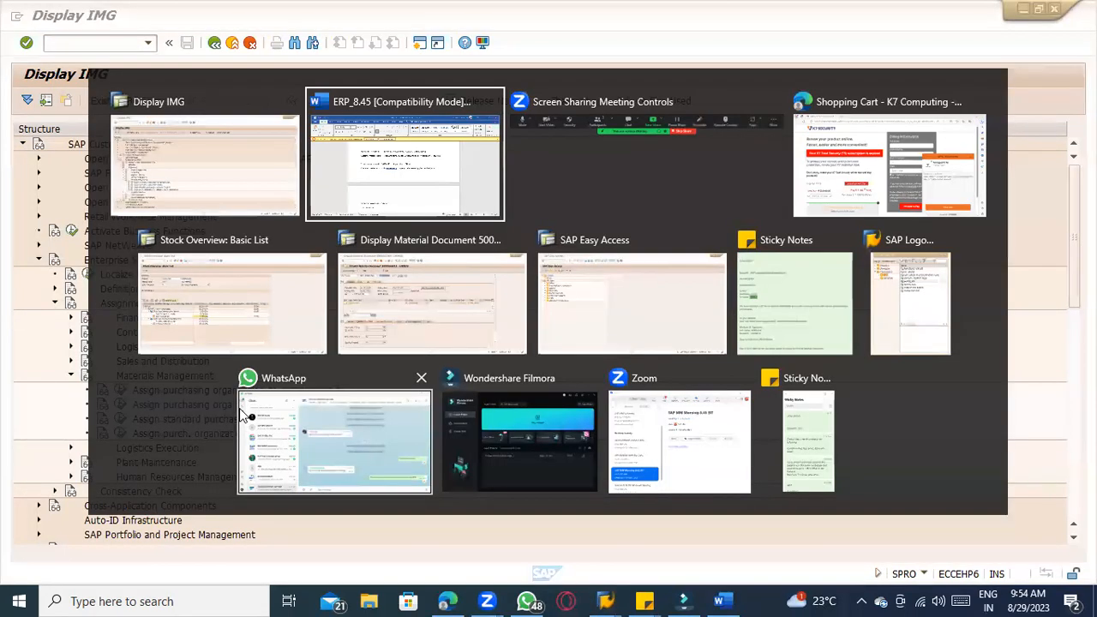
key(Escape)
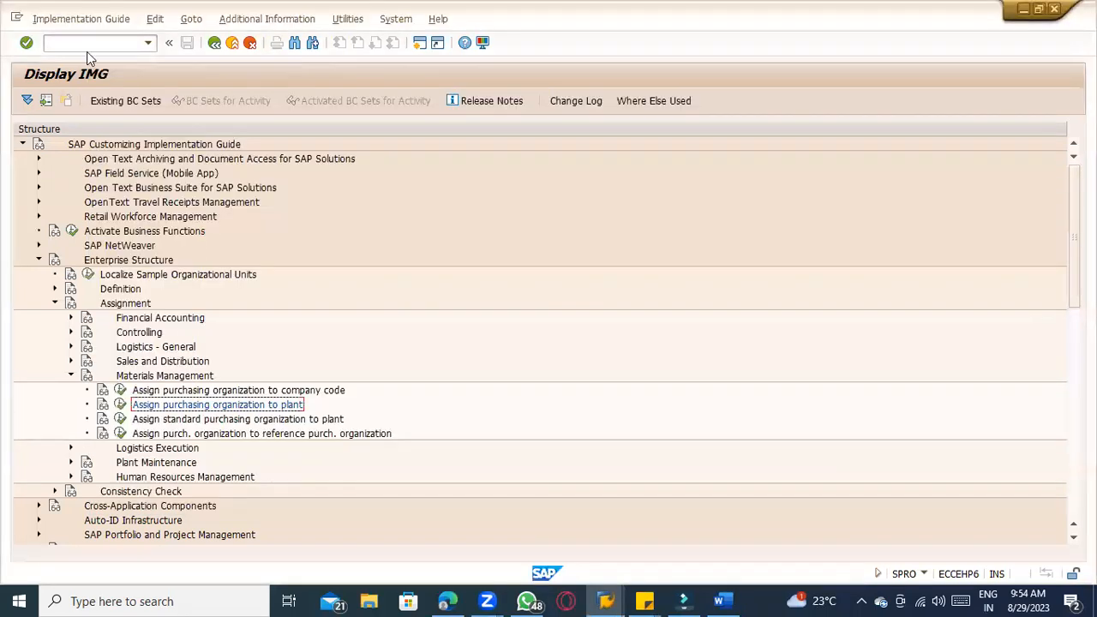
click(83, 41)
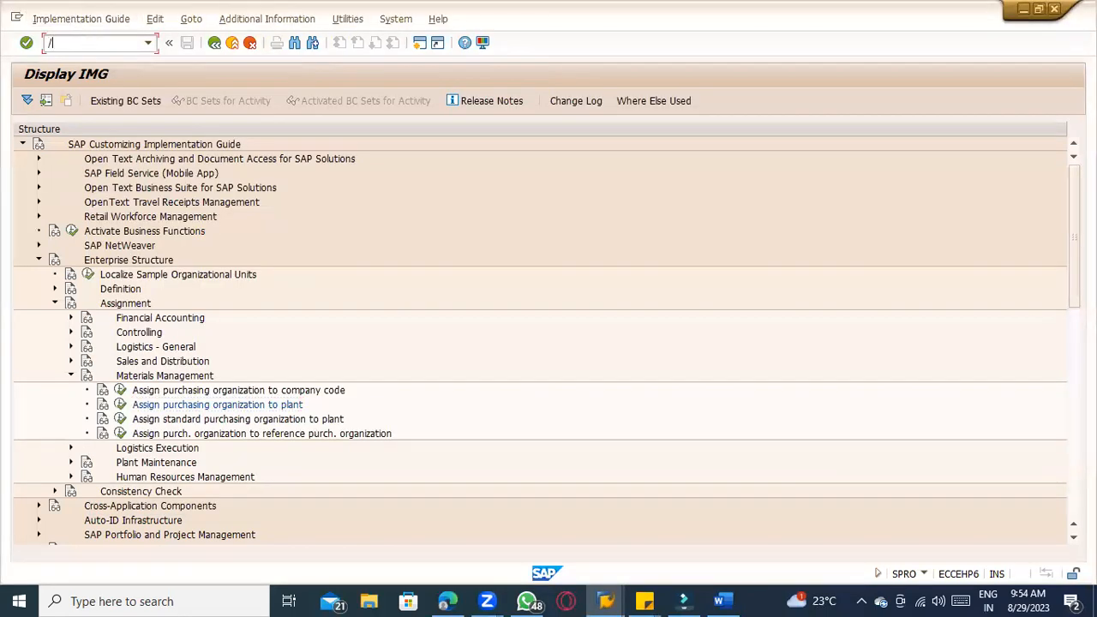
key(Return)
mouse_move(605, 601)
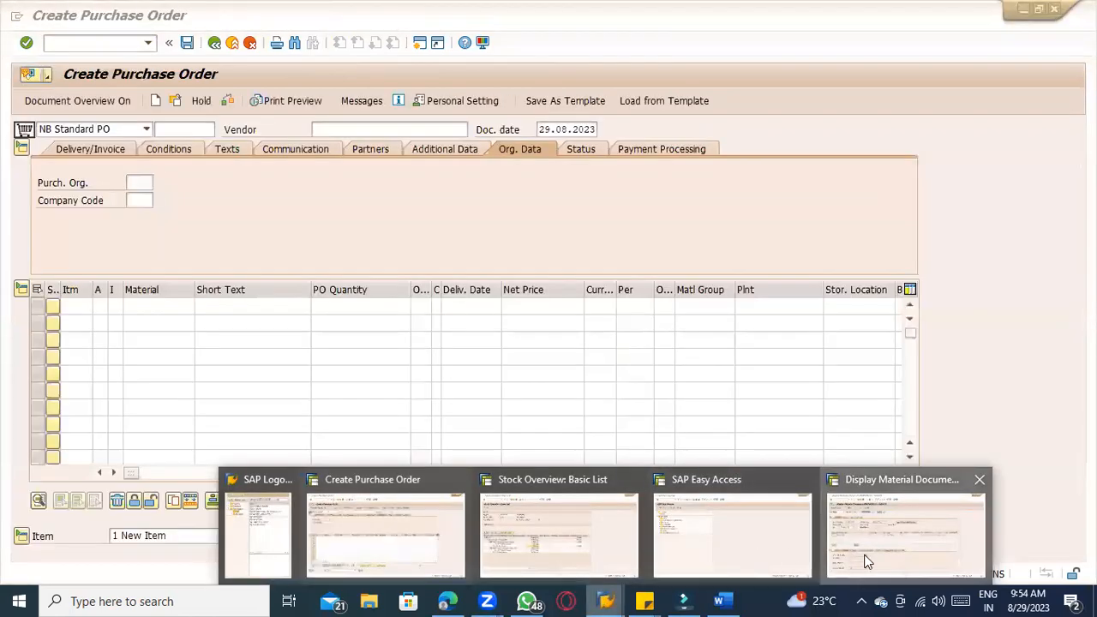
click(866, 561)
click(232, 43)
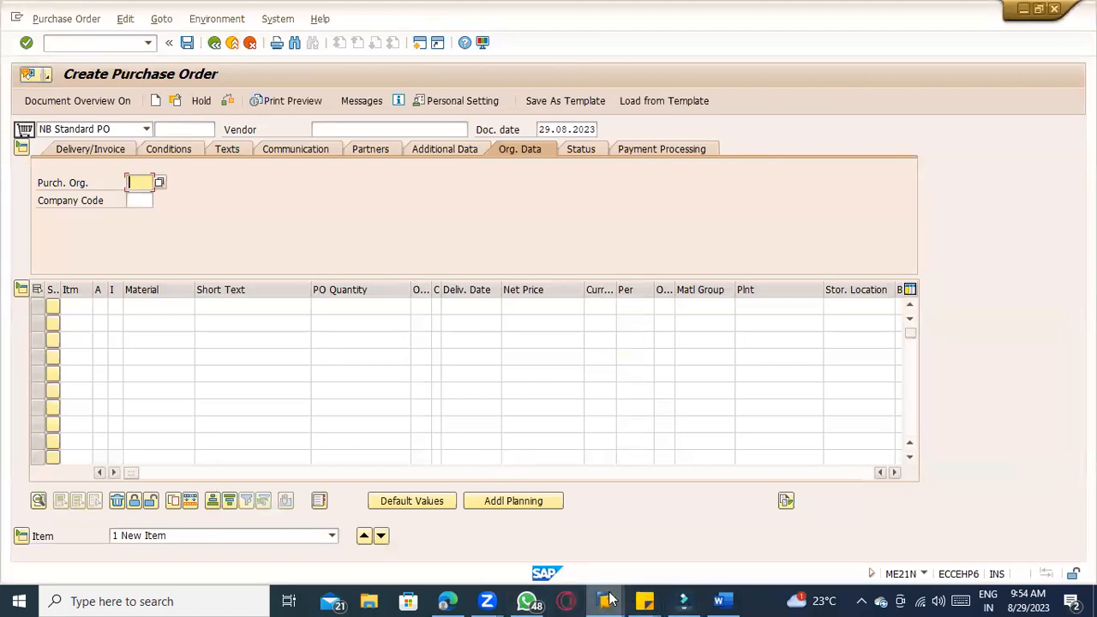
mouse_move(607, 598)
click(455, 556)
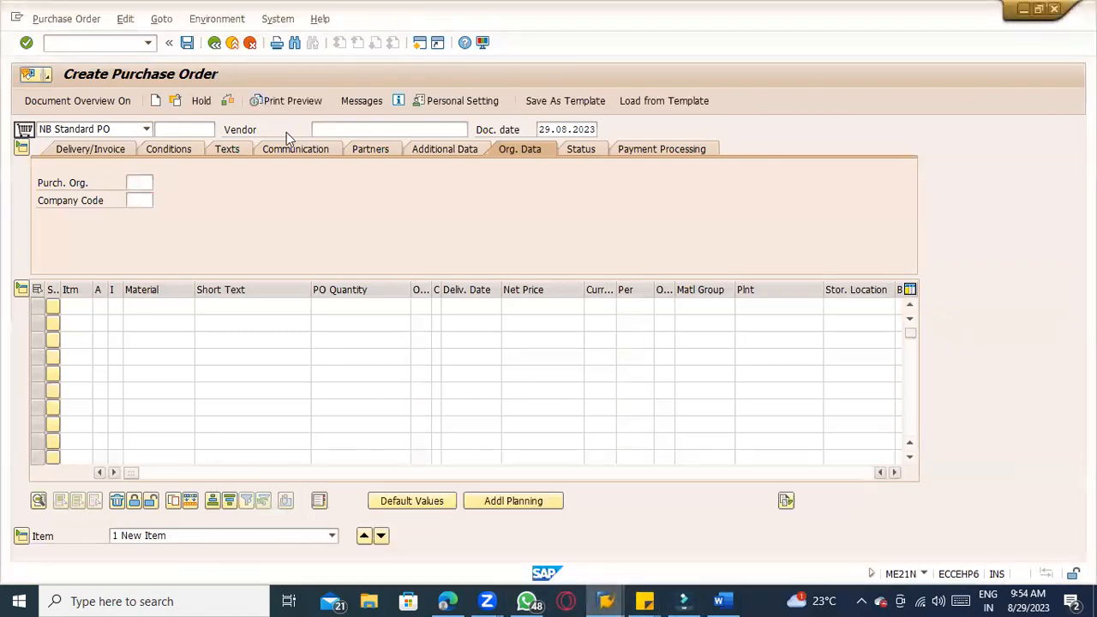
- Enter the TACM supplier as vendor, with purchasing organization 1000, purchasing group 000 and company code 1000
click(391, 128)
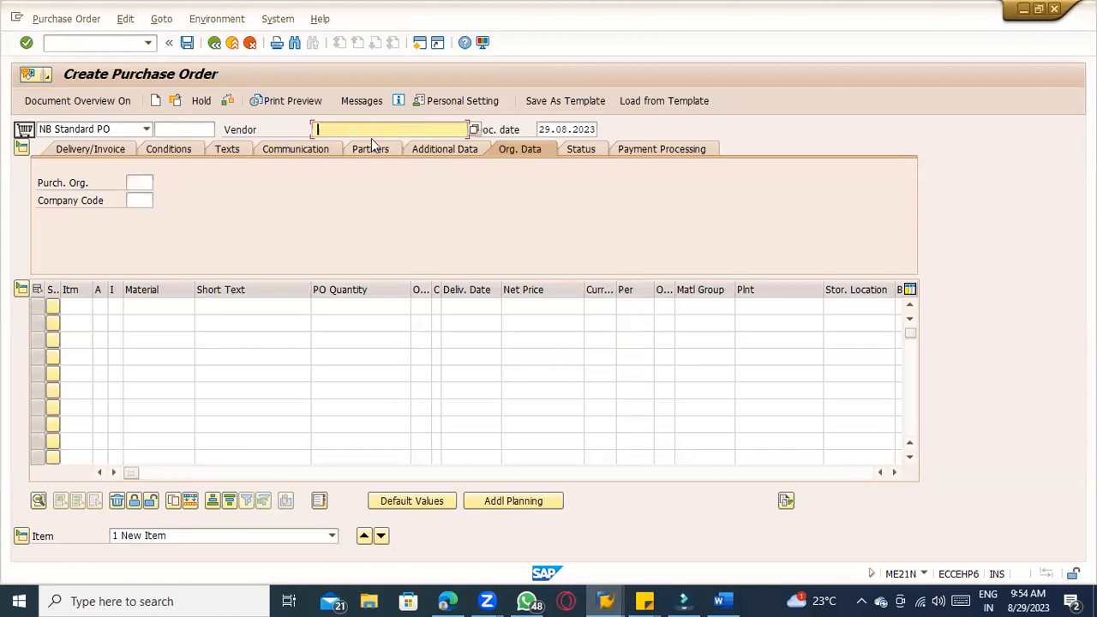
click(369, 141)
key(Return)
click(138, 196)
click(139, 199)
click(140, 217)
click(140, 220)
click(140, 235)
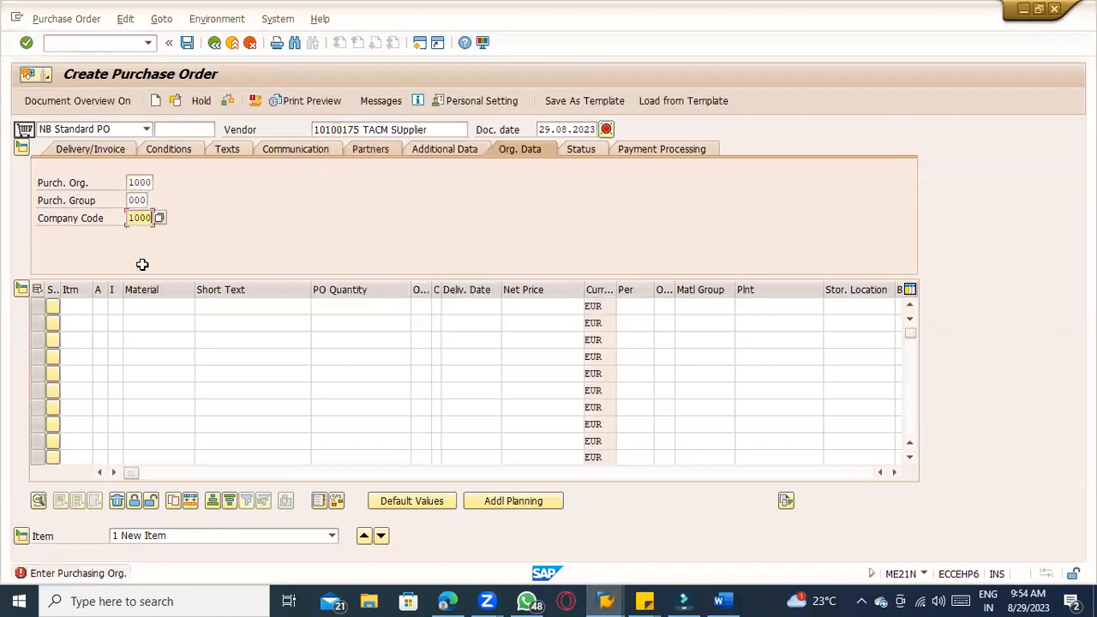
- Add a SUGARCANE item for plant 1100 with quantity 10 and net price 10, and validate the entries
click(141, 306)
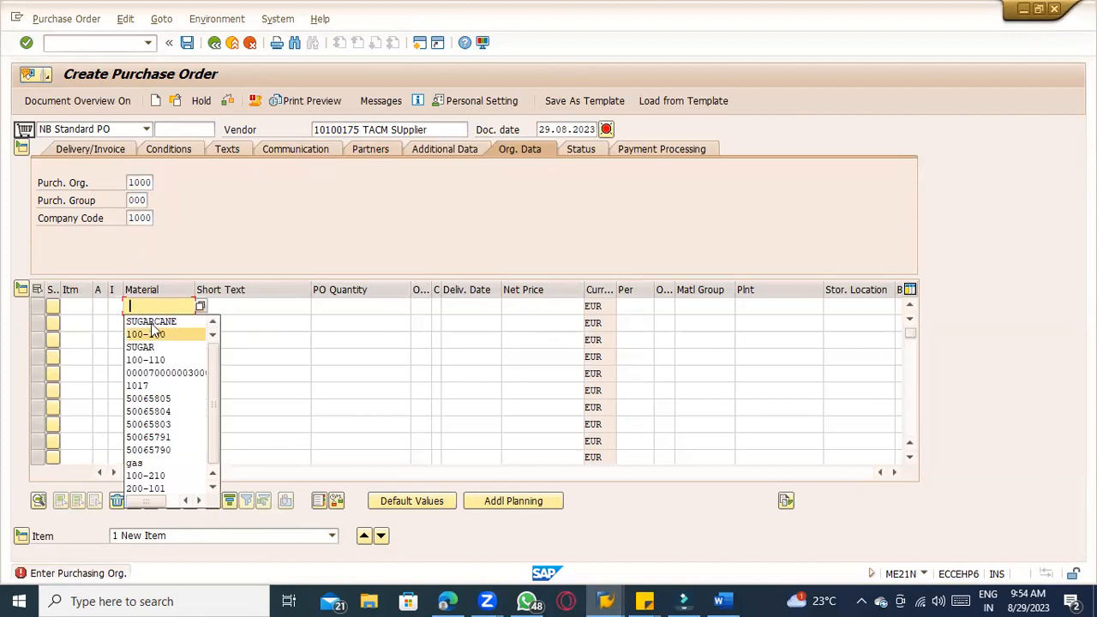
click(150, 321)
click(745, 306)
click(746, 319)
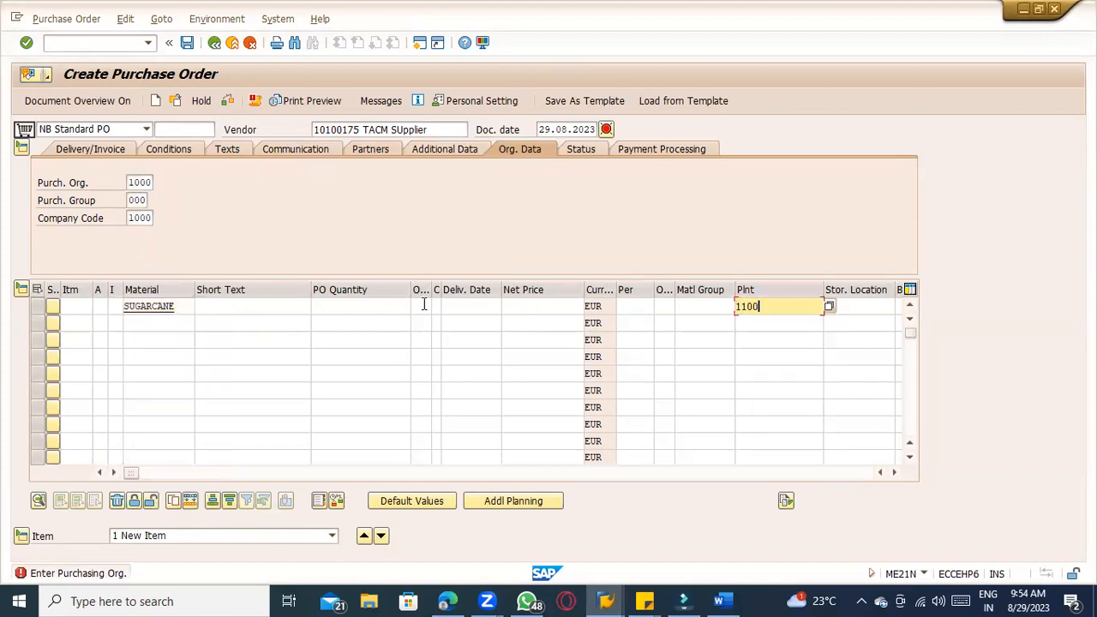
click(377, 305)
click(395, 330)
click(553, 305)
click(549, 318)
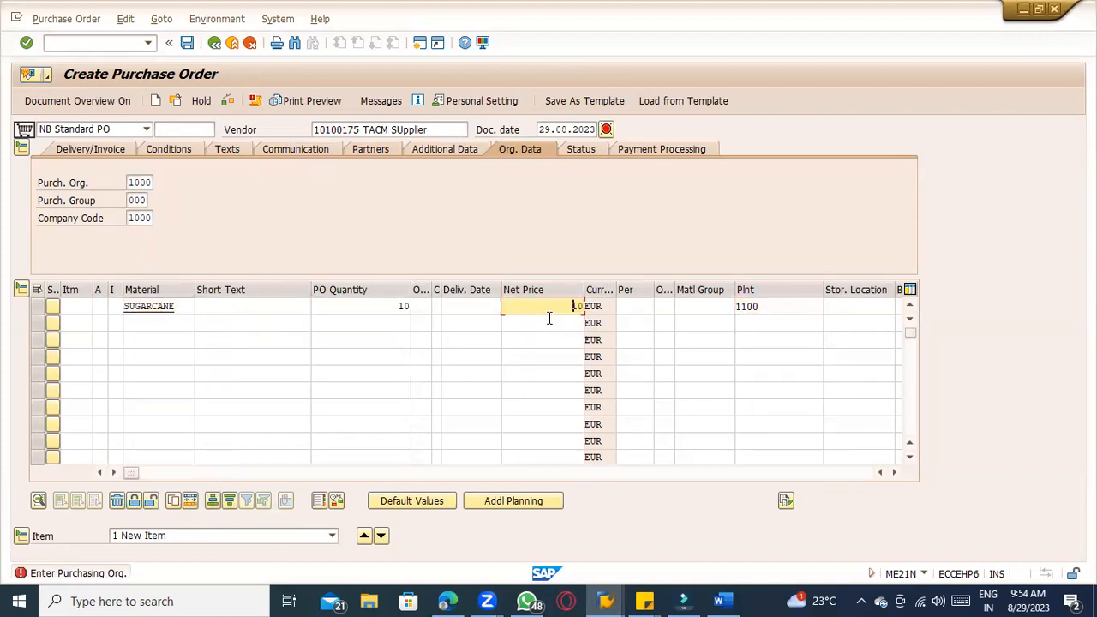
key(Return)
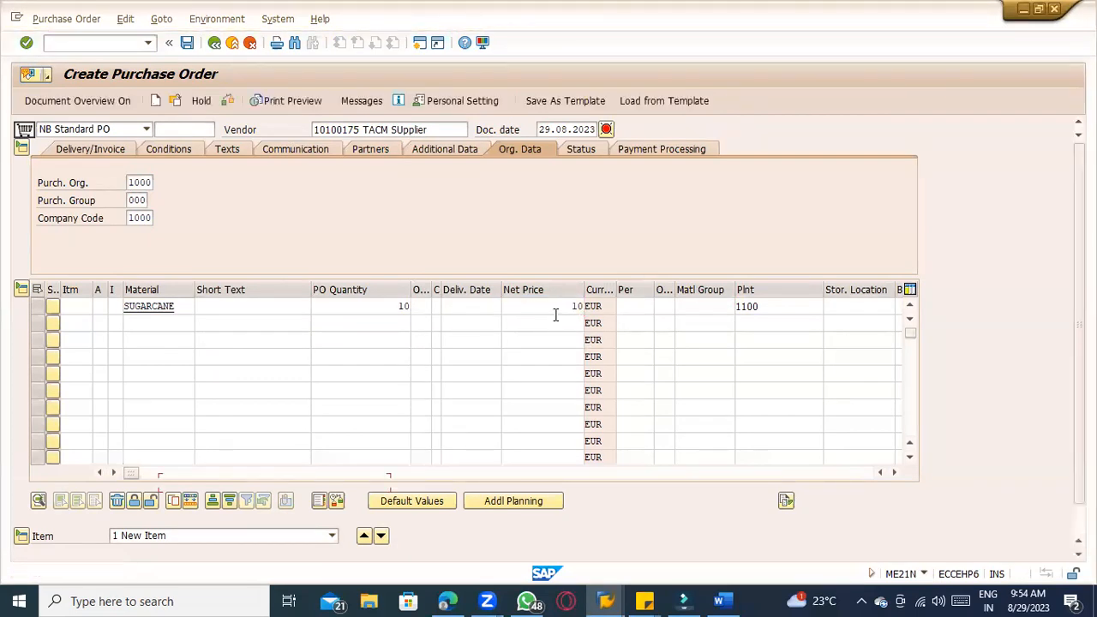
- Set the SUGARCANE item's storage location to Auslief.Lager
click(858, 309)
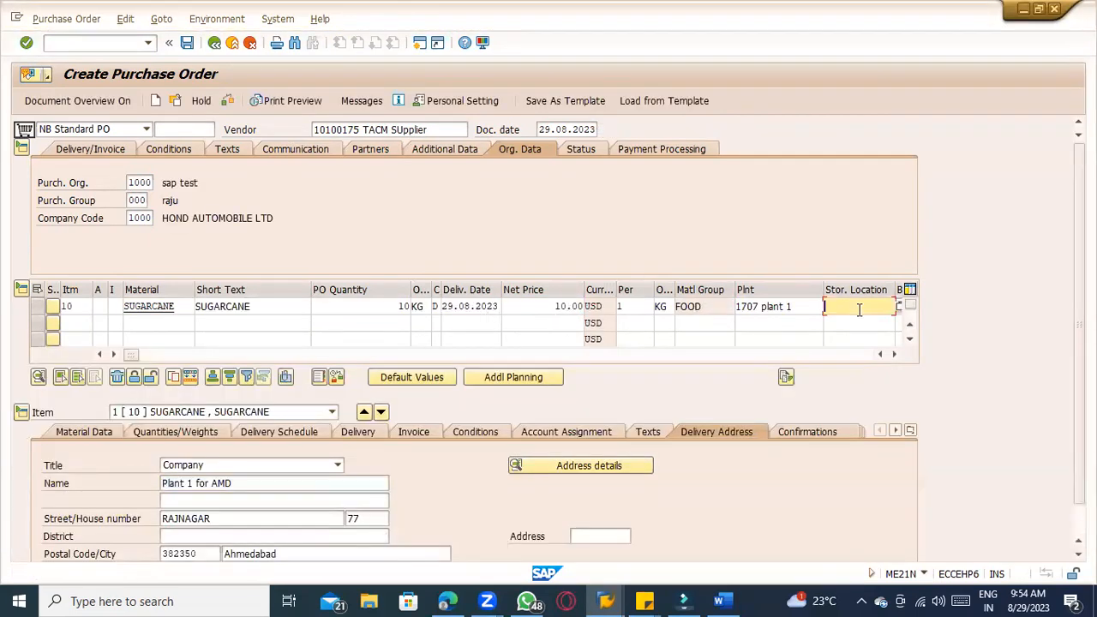
click(853, 319)
key(Return)
- Open the SUGARCANE item's shipping data and compare its customer with the customer master record in the Word notes
click(911, 431)
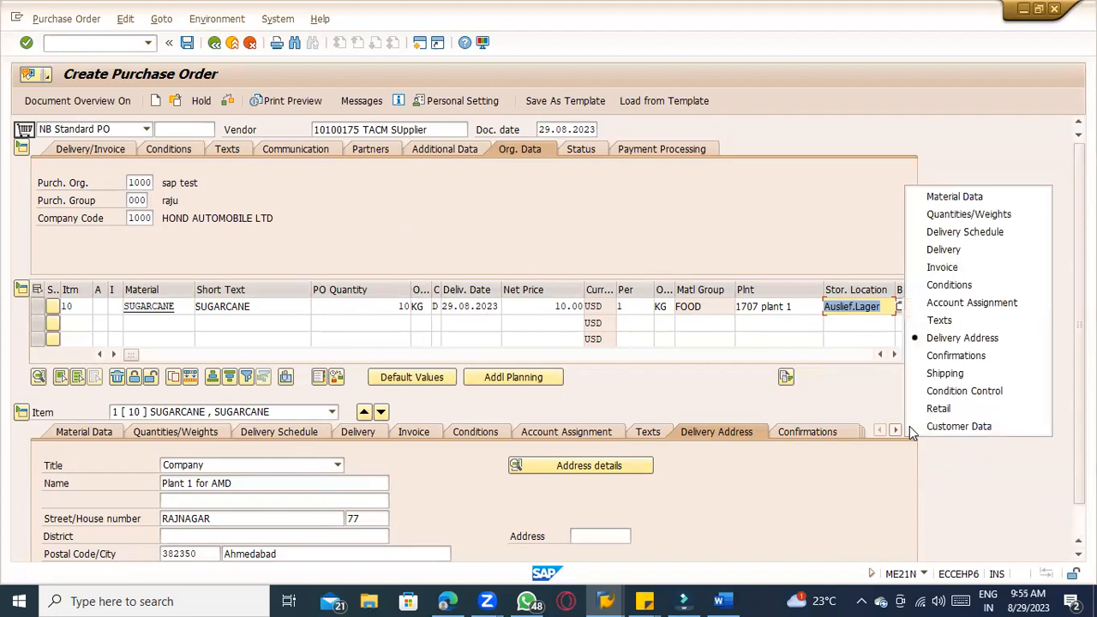
click(942, 374)
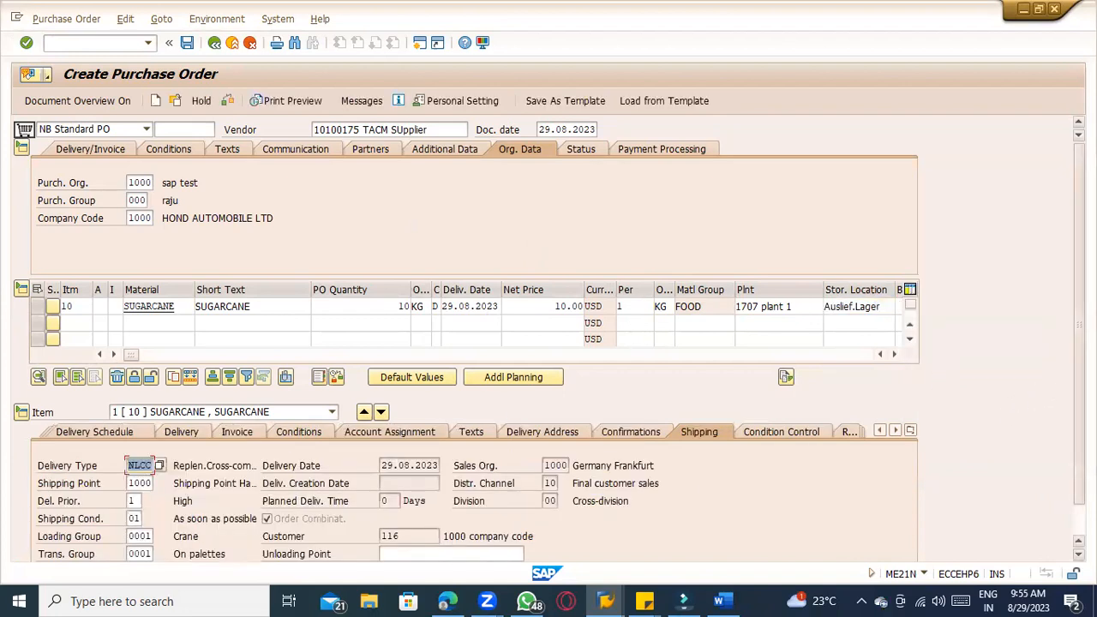
scroll(133, 463, down, 1)
click(131, 431)
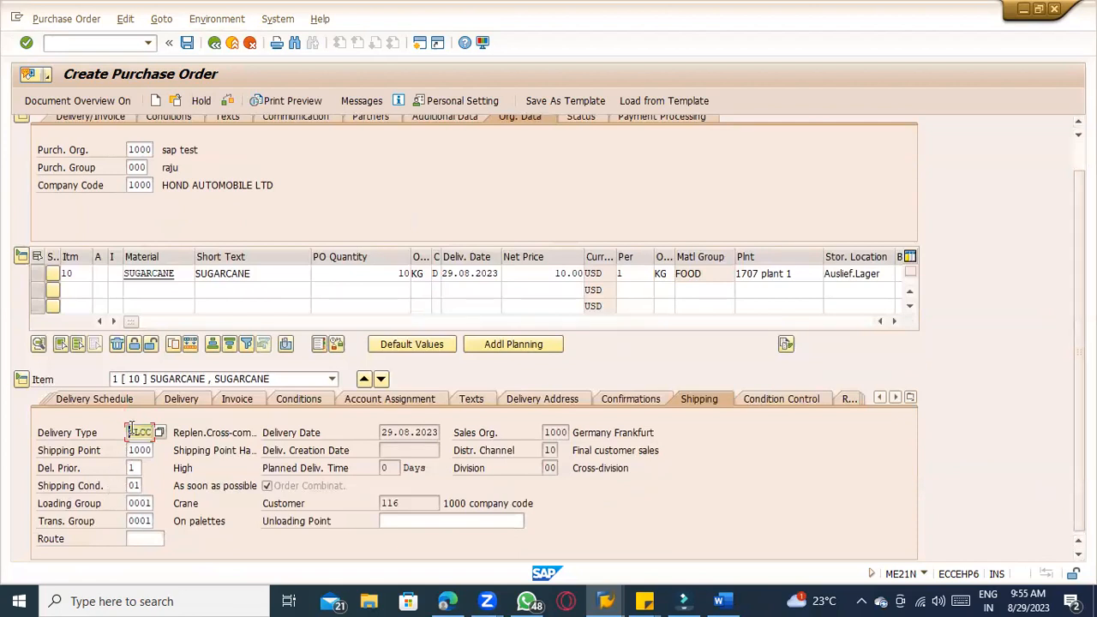
double_click(384, 503)
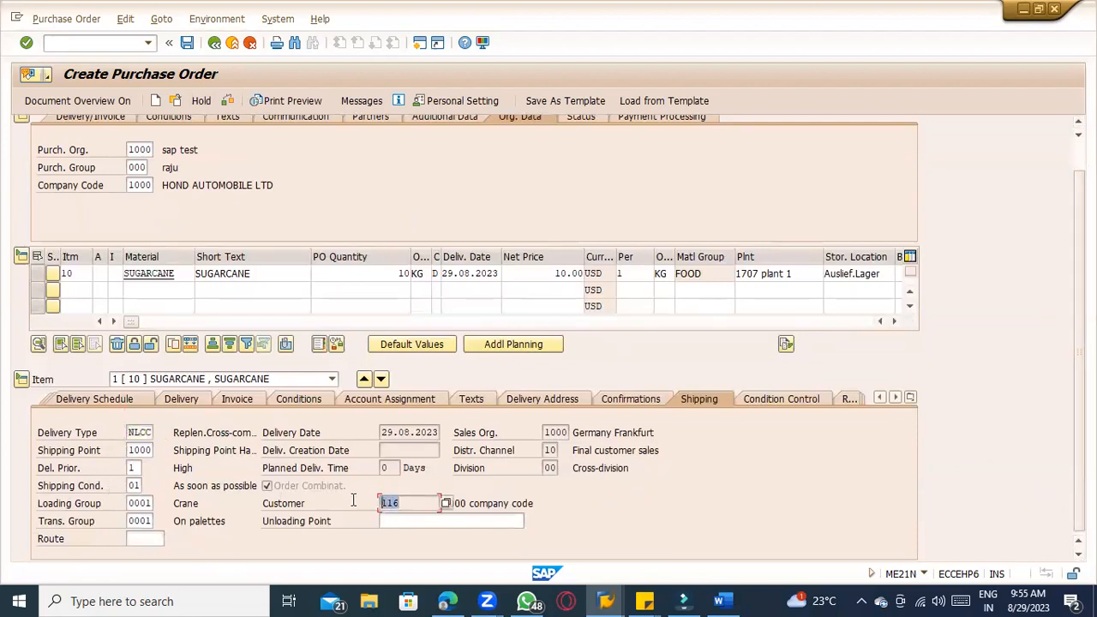
click(723, 600)
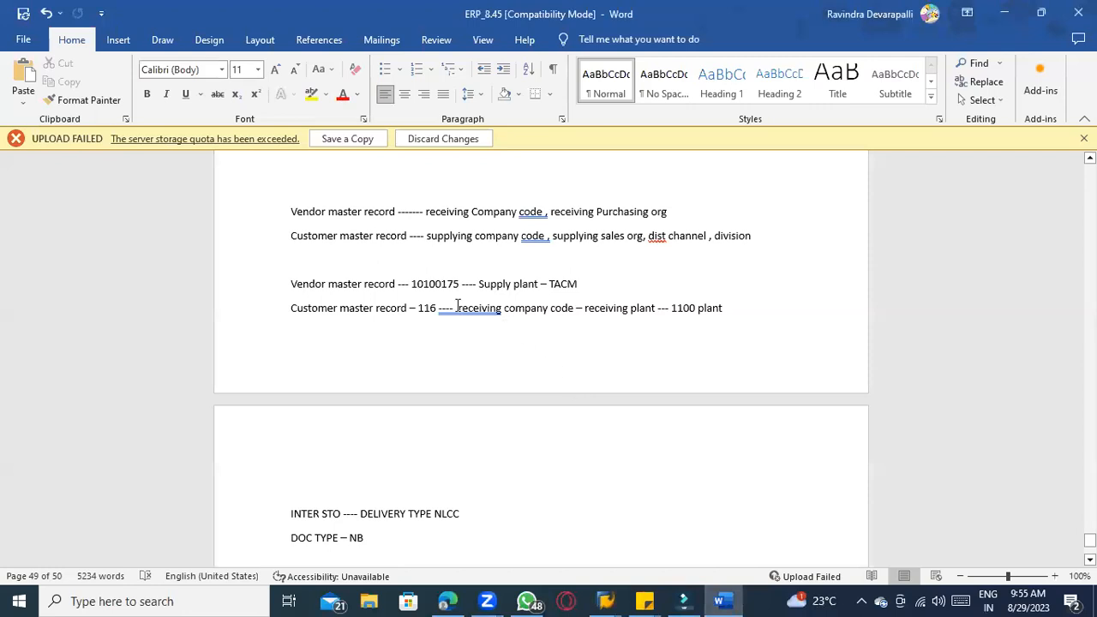
double_click(424, 308)
click(538, 363)
key(alt+Tab)
- Review the item's customer, delivery date, sales area, delivery type, delivery priority and shipping condition in the shipping data
click(417, 501)
click(412, 431)
click(552, 432)
click(549, 450)
click(549, 468)
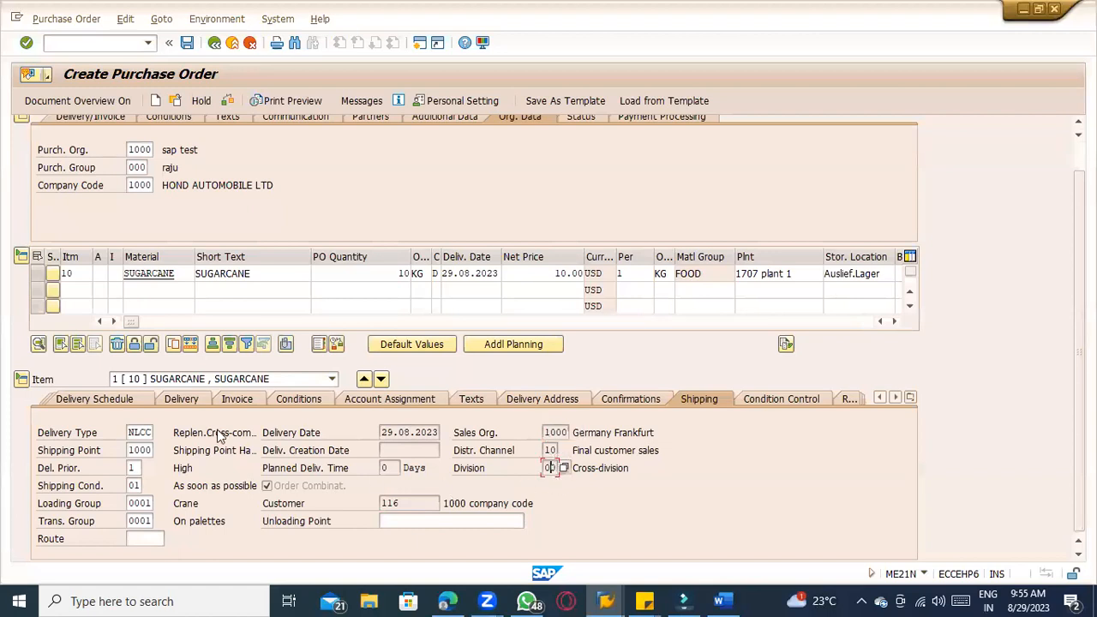
click(131, 434)
click(134, 467)
click(139, 485)
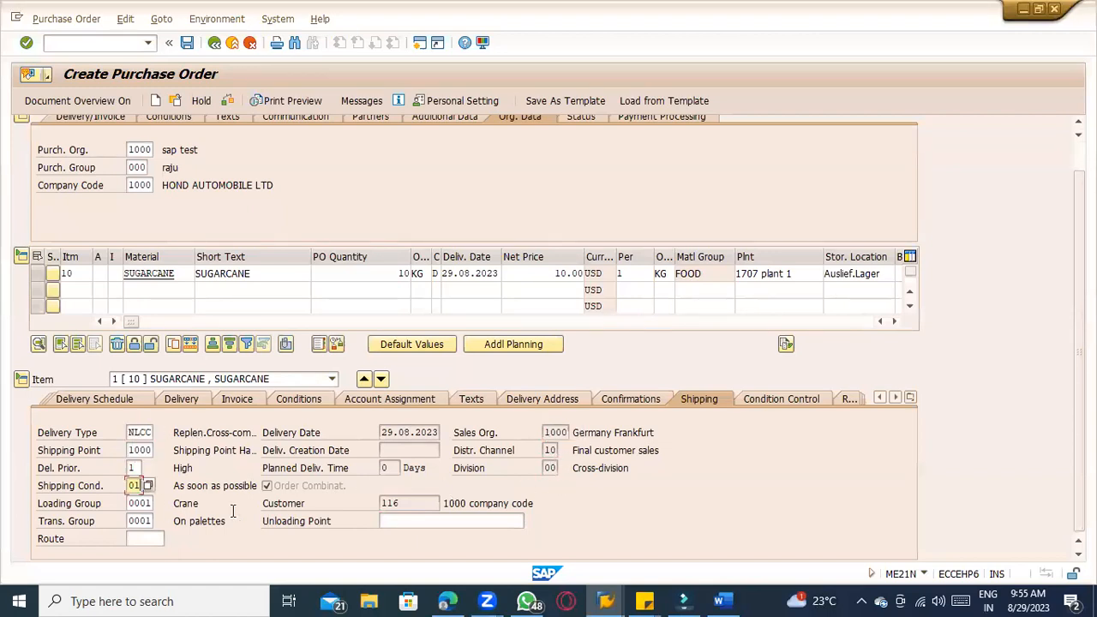
scroll(373, 477, up, 1)
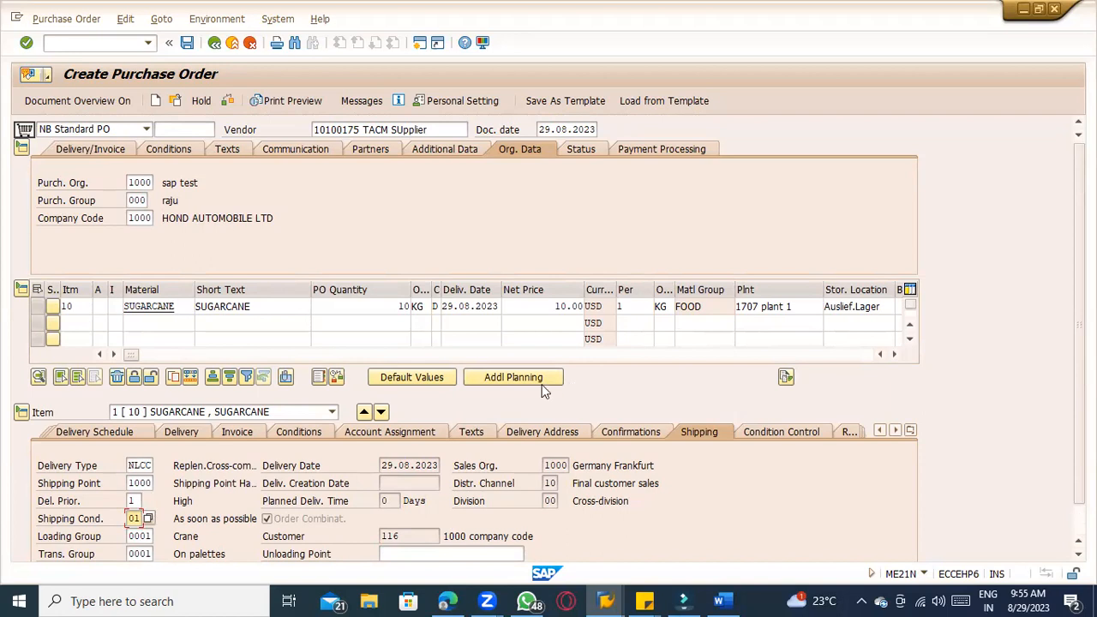
- Save the purchase order and display the saved document
click(187, 45)
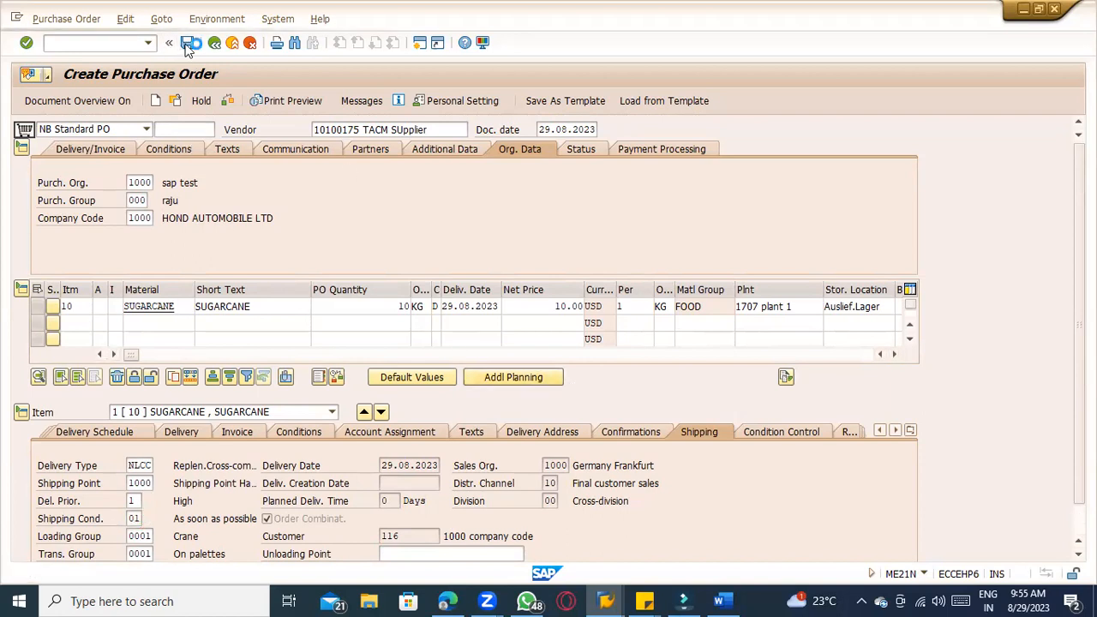
click(243, 318)
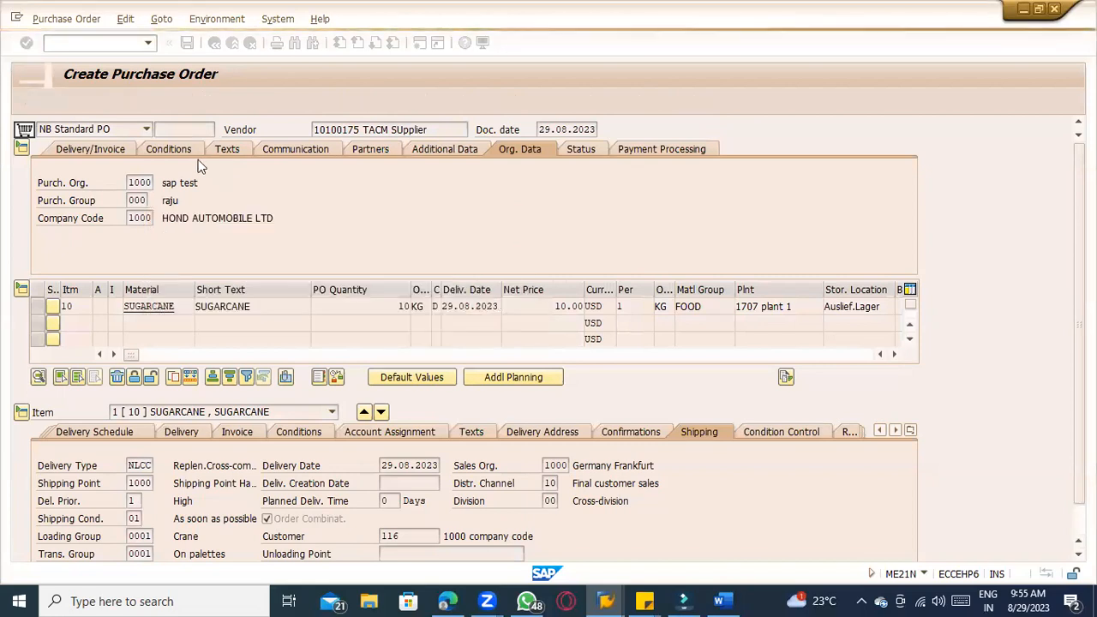
click(175, 101)
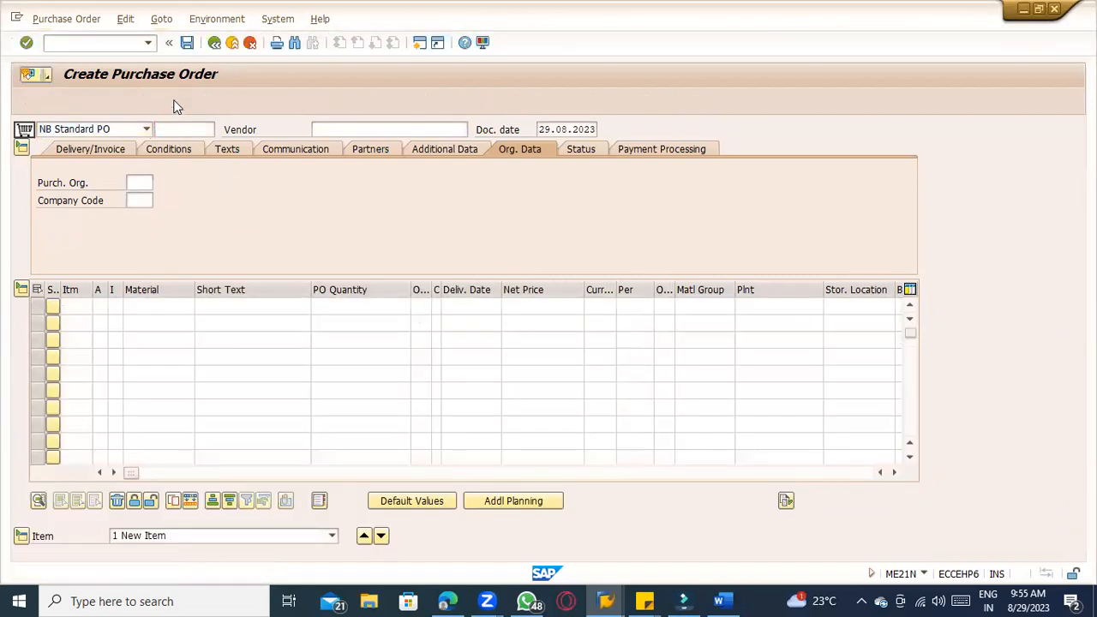
key(Return)
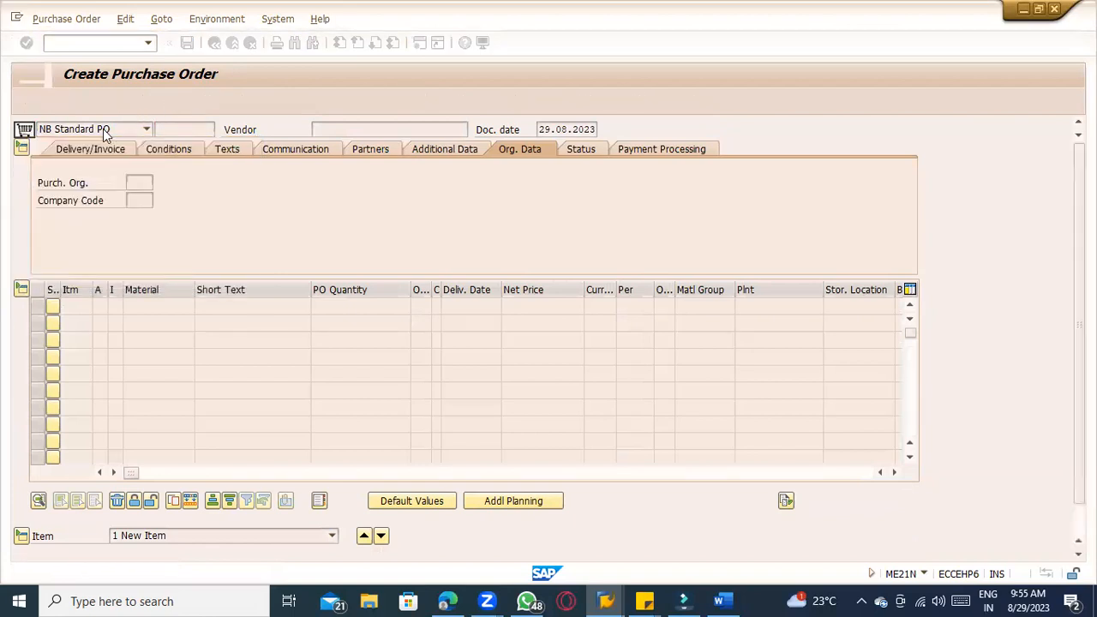
- Check the document type choices of the saved order and copy its purchase order number
click(62, 130)
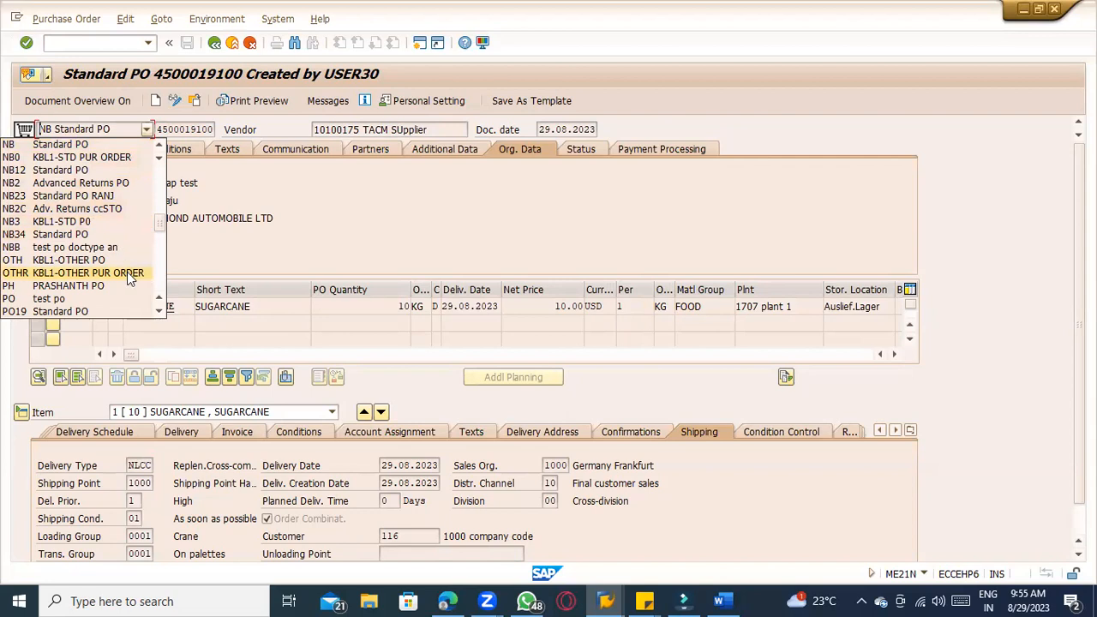
click(226, 229)
drag(156, 130, 225, 133)
key(ctrl+c)
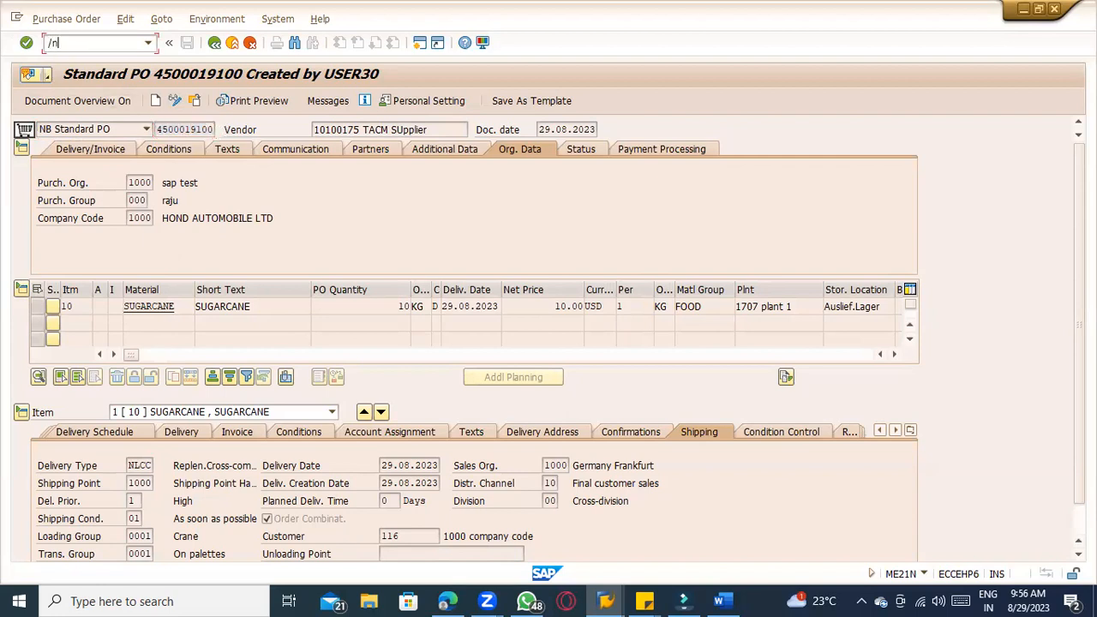
- Open VL10D, enter the copied order number as purchasing document and clear both delivery creation dates
key(Return)
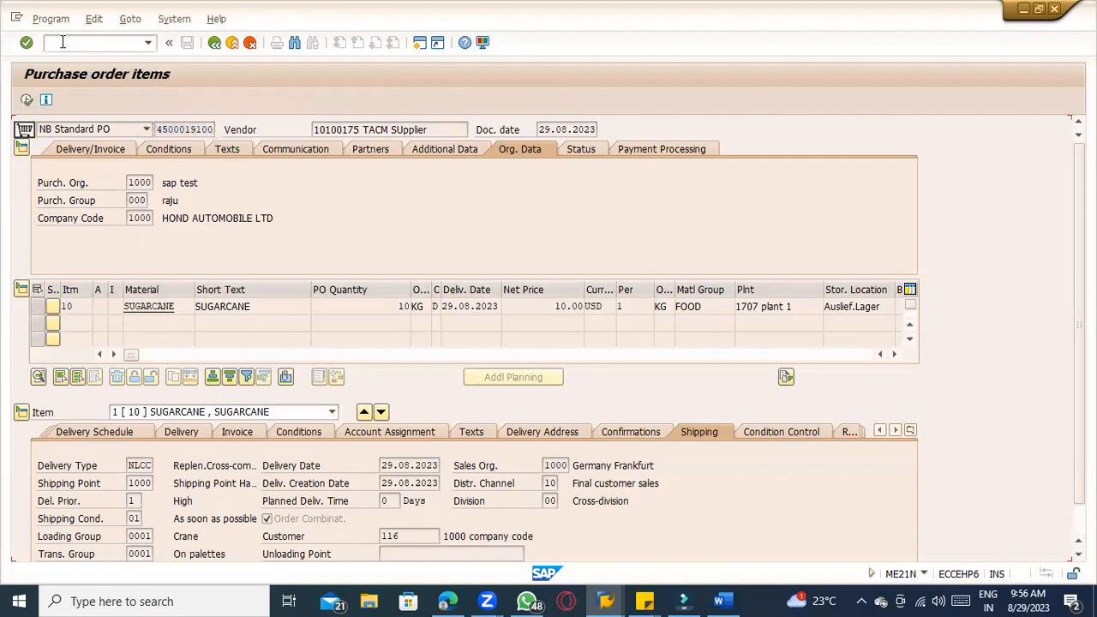
click(153, 209)
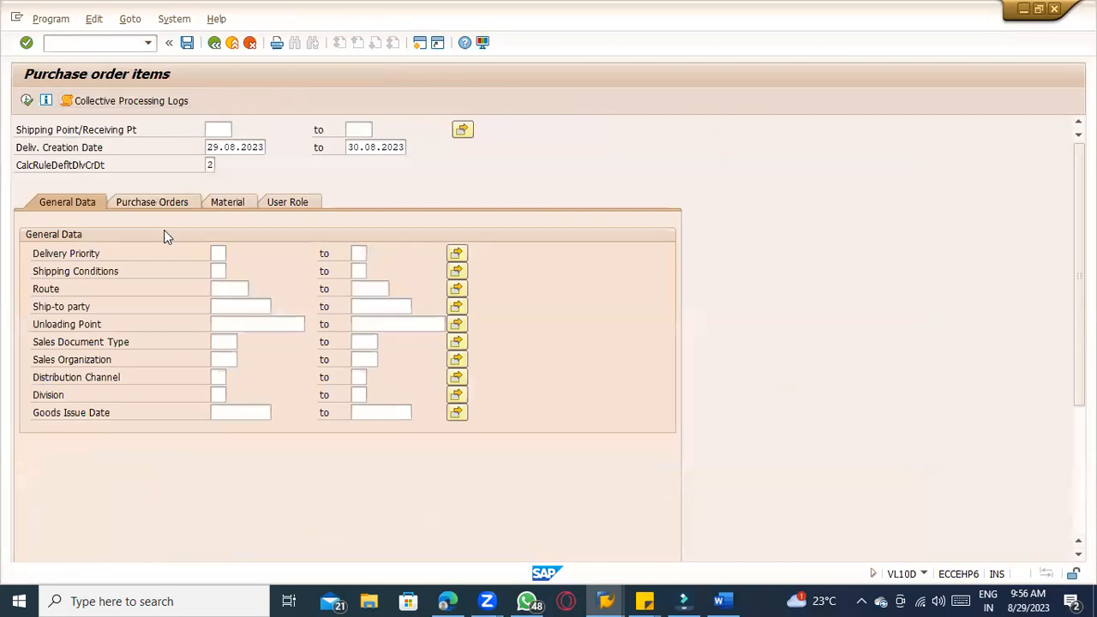
click(218, 254)
key(ctrl+v)
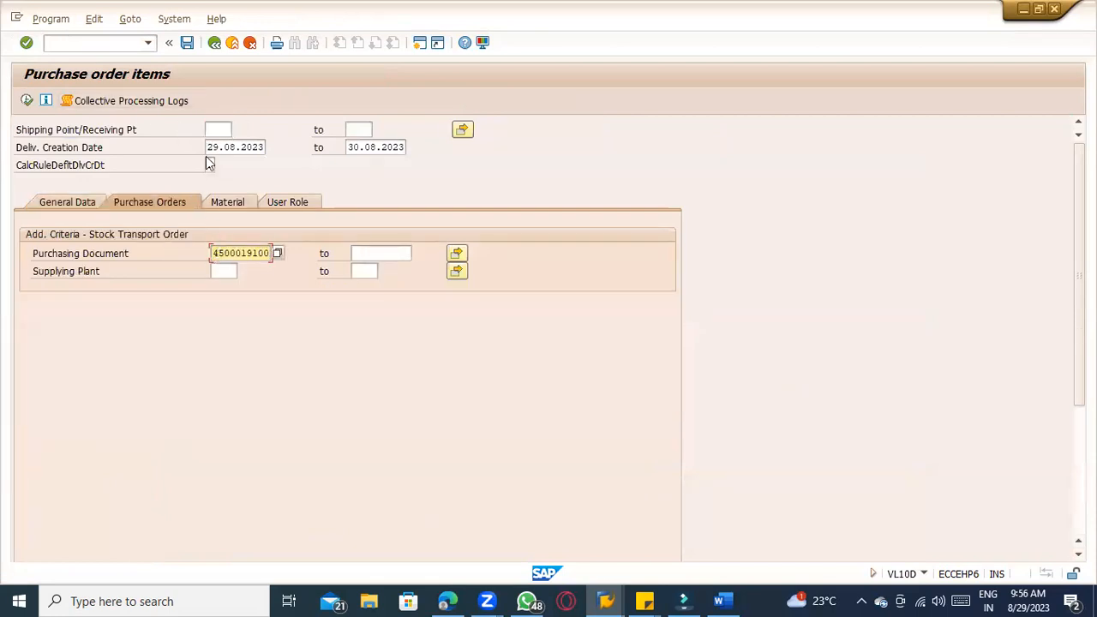
drag(206, 151, 289, 147)
key(Delete)
key(Tab)
key(Delete)
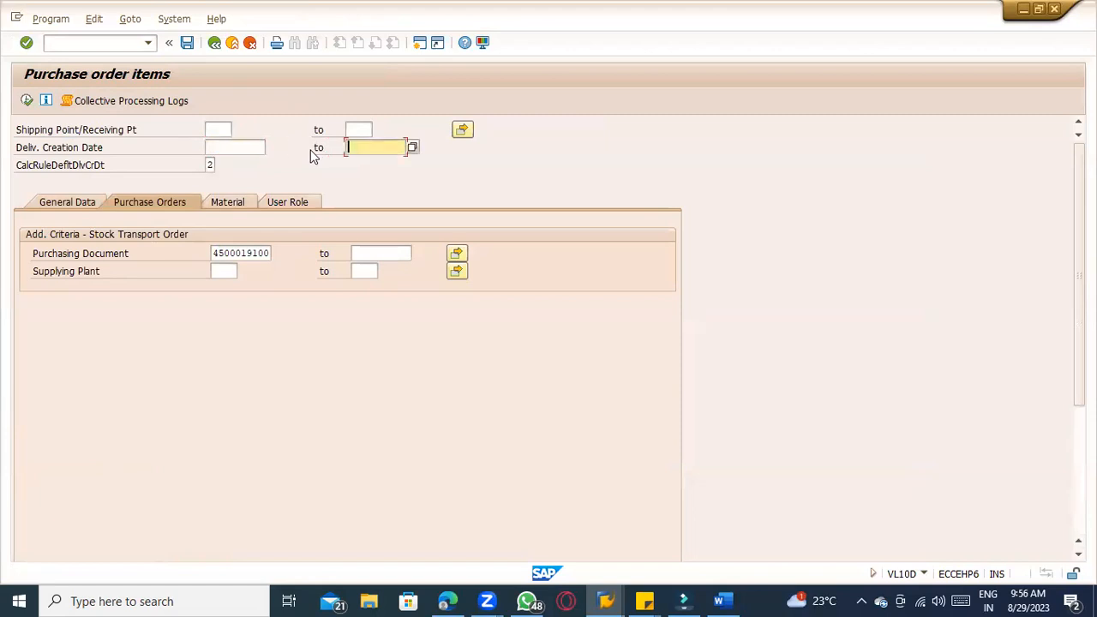
- Run the due list and create the delivery for the SUGARCANE item in the background
click(26, 100)
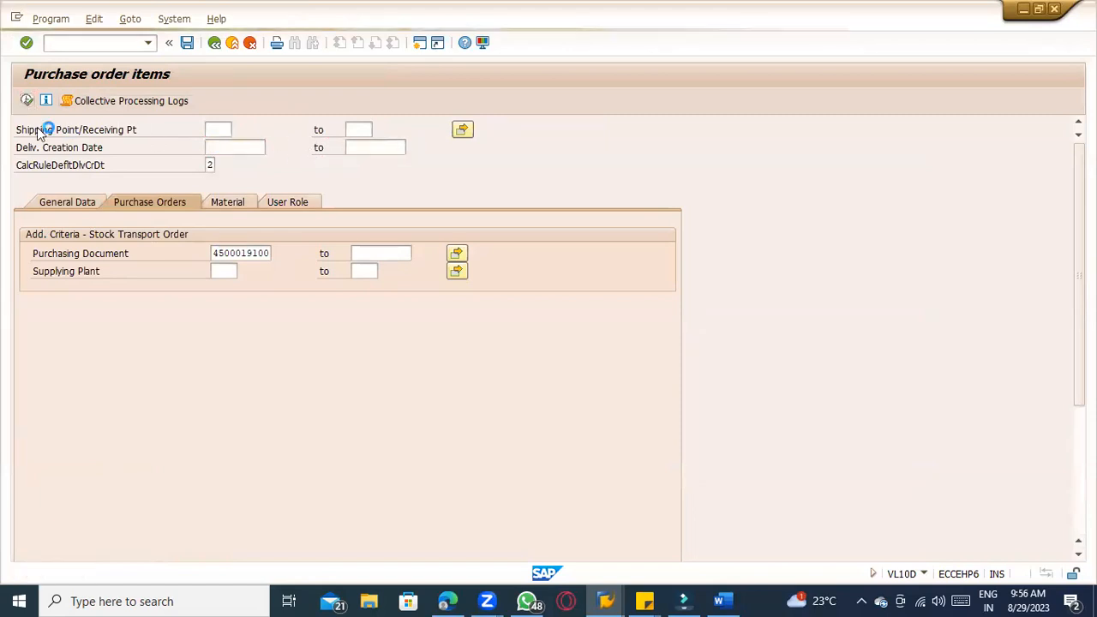
click(24, 191)
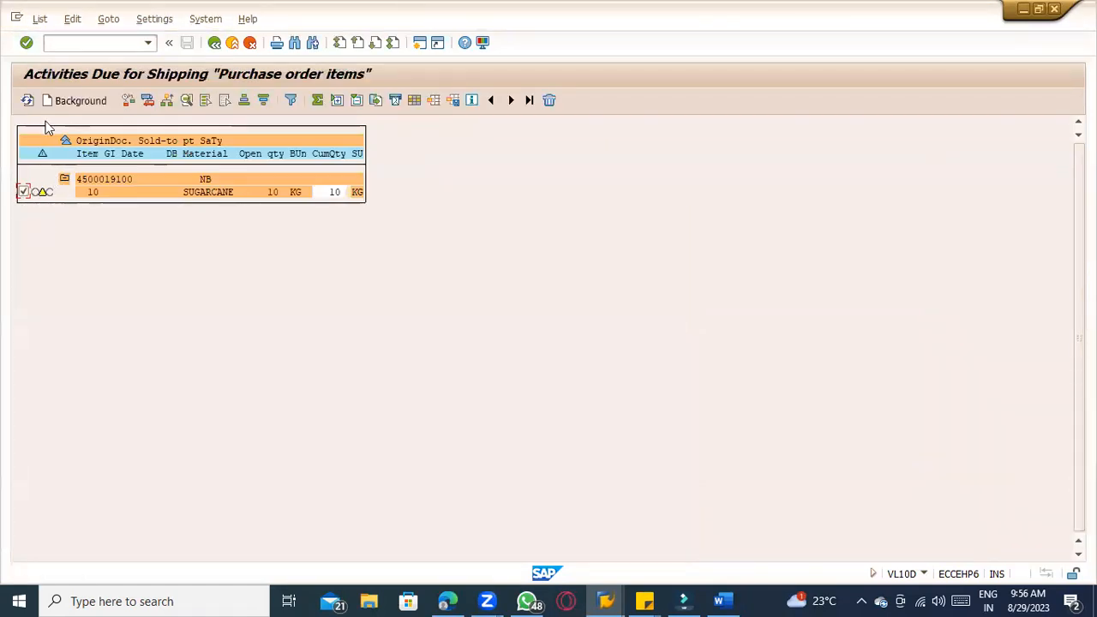
click(60, 104)
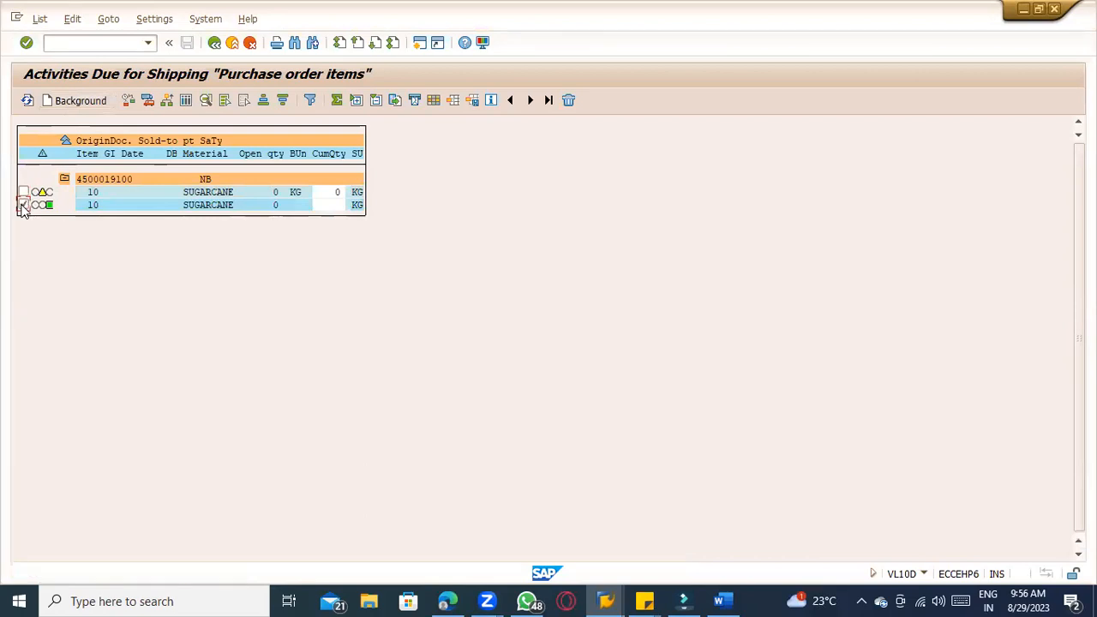
- Show the document numbers of the created deliveries in the due list and display the SUGARCANE outbound delivery
click(146, 102)
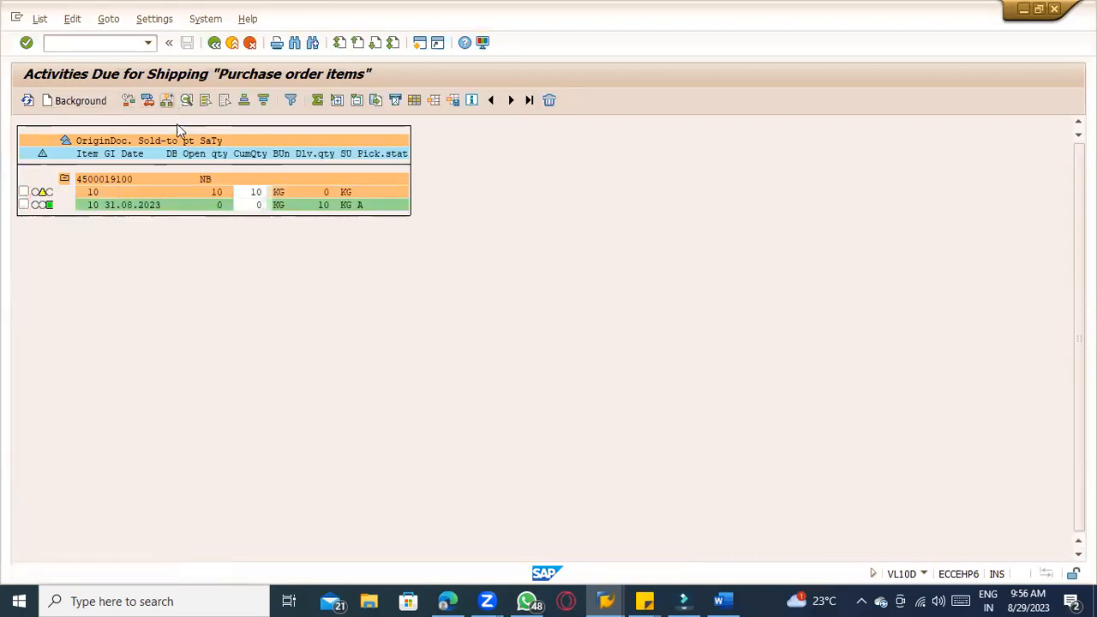
double_click(508, 179)
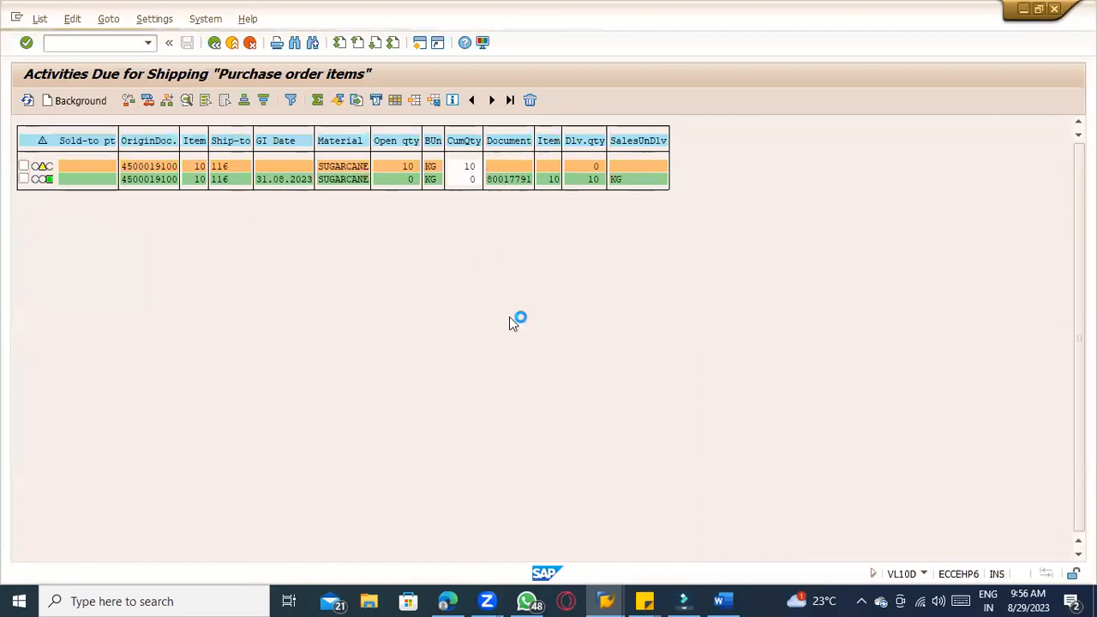
drag(172, 129, 108, 120)
- Open the same outbound delivery for changing in transaction VL02N
click(93, 45)
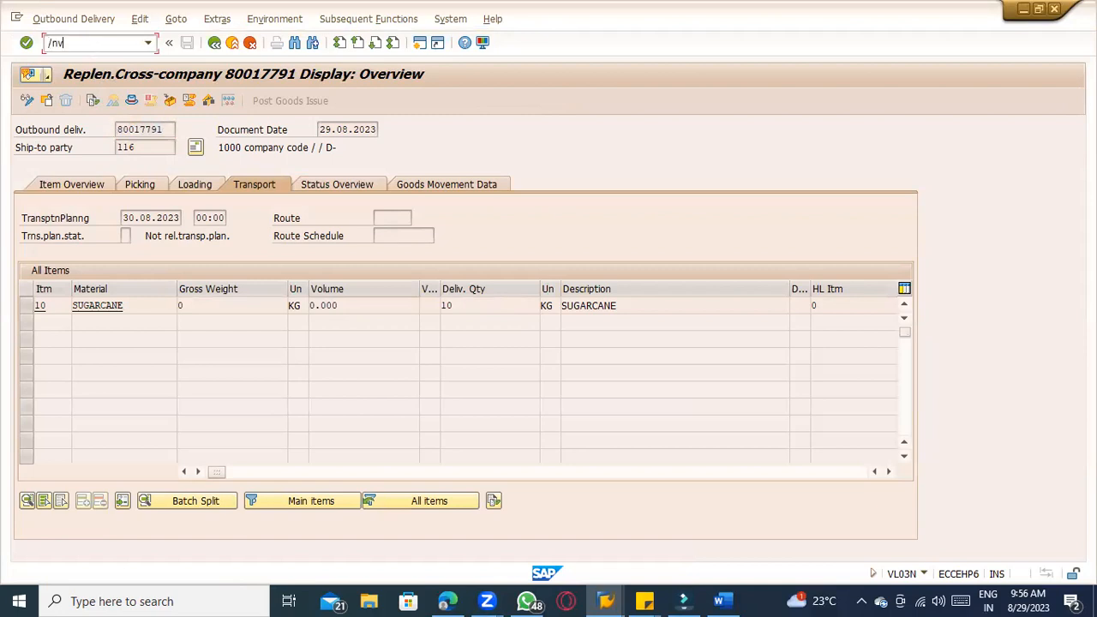
text(/nvl02n)
key(Return)
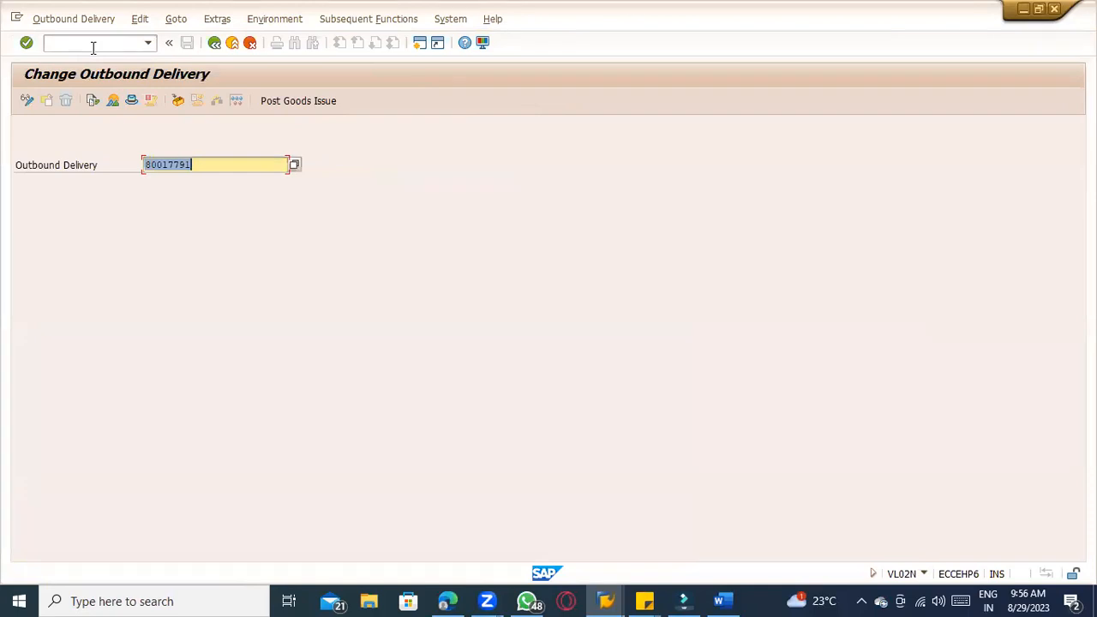
key(Return)
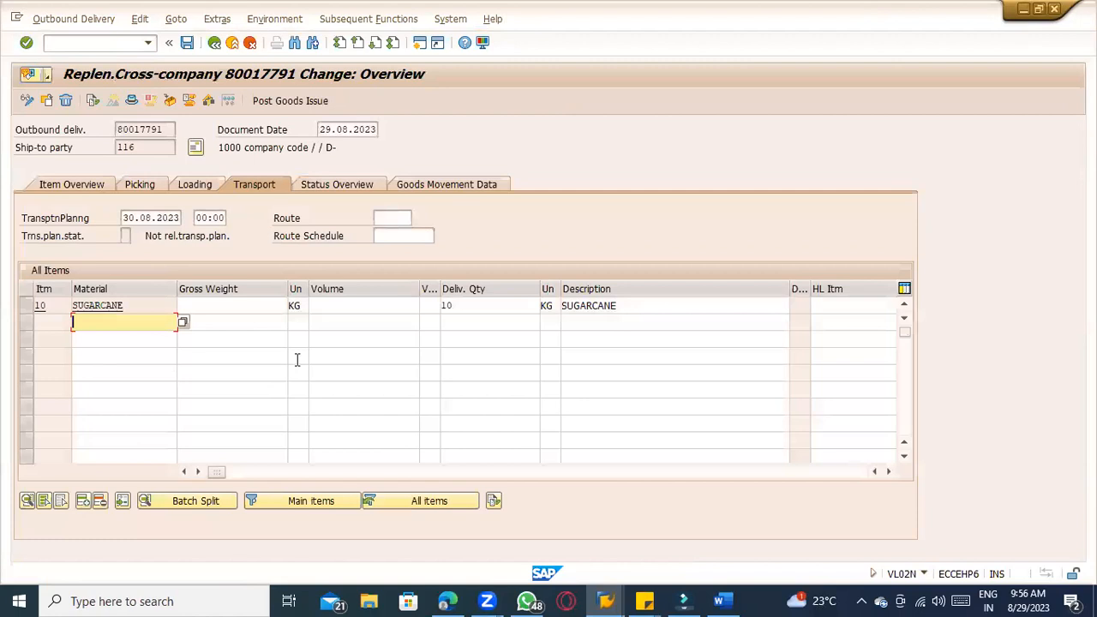
- In the delivery's picking data, set storage location TATR and picked quantity 10 for the SUGARCANE item
click(86, 184)
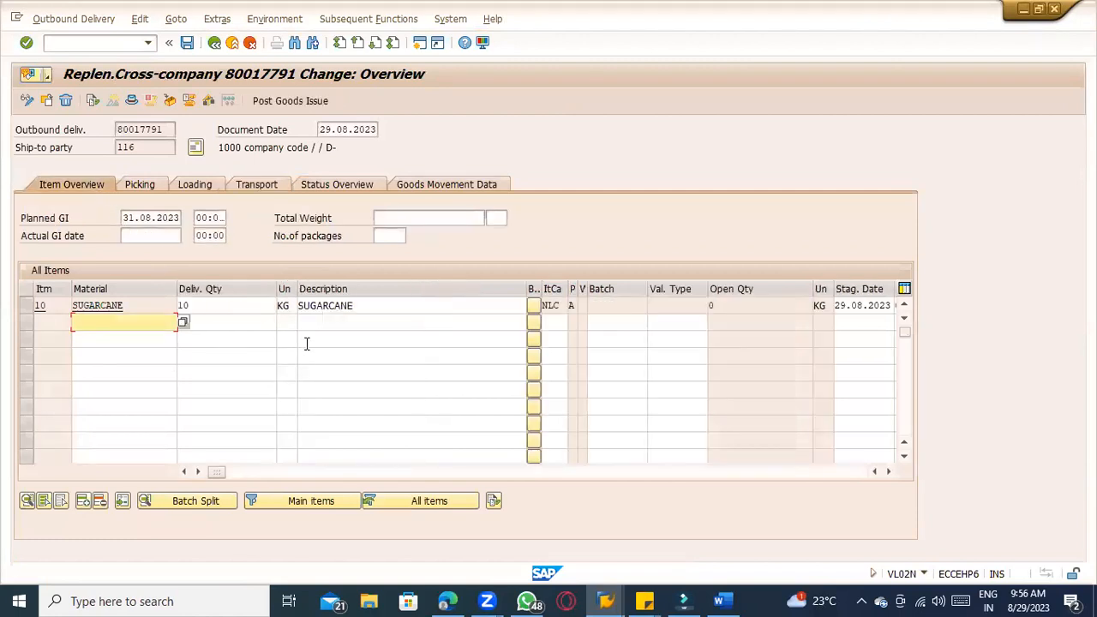
click(142, 185)
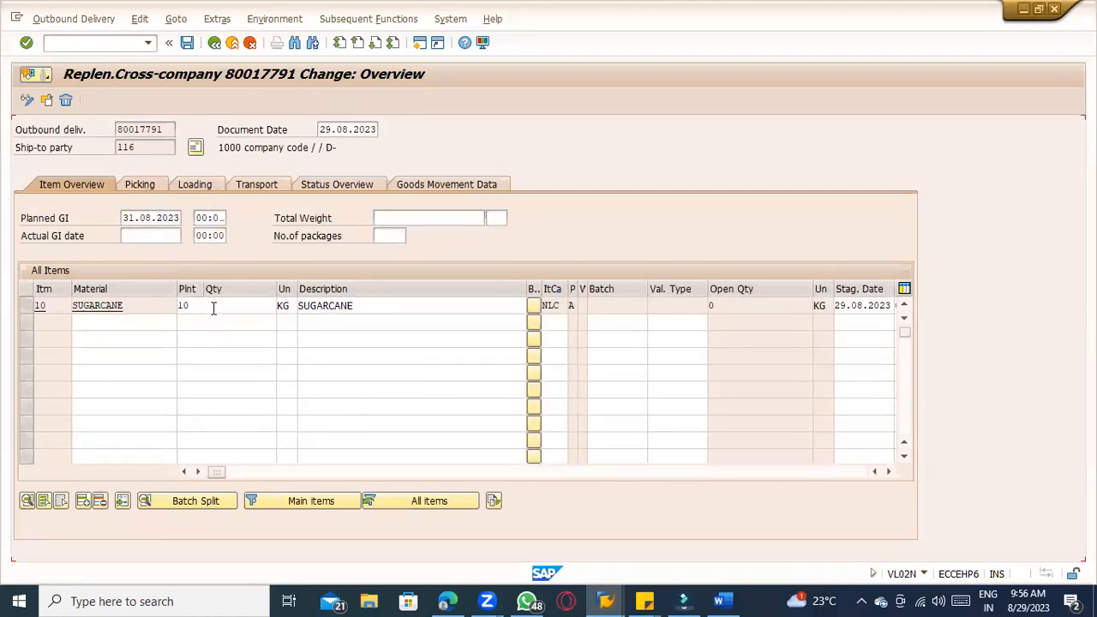
click(220, 306)
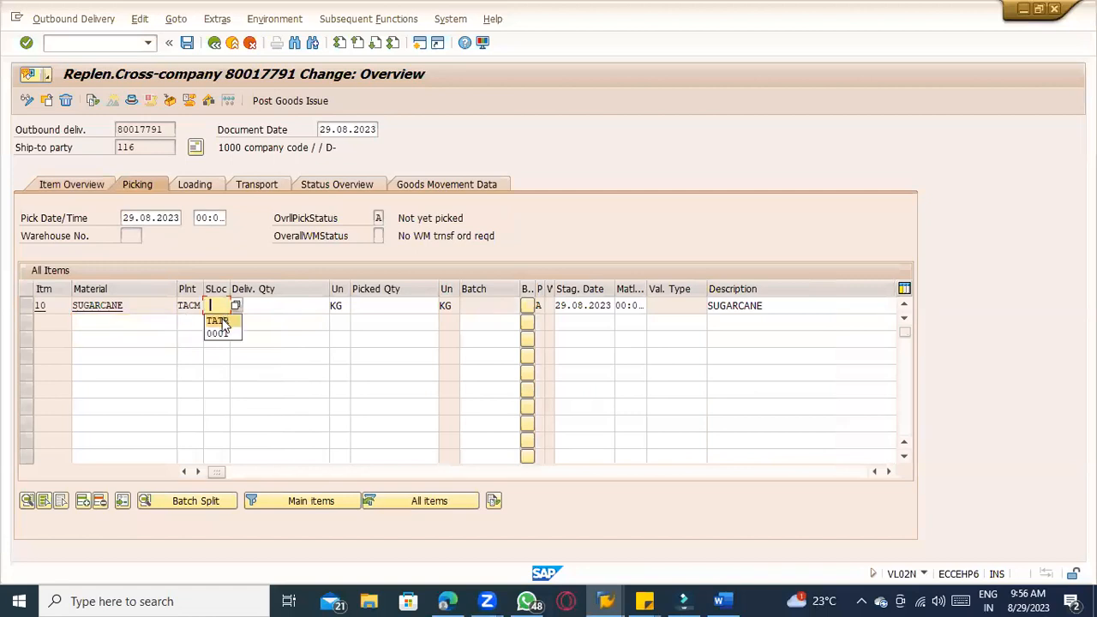
click(221, 322)
click(392, 305)
text(10)
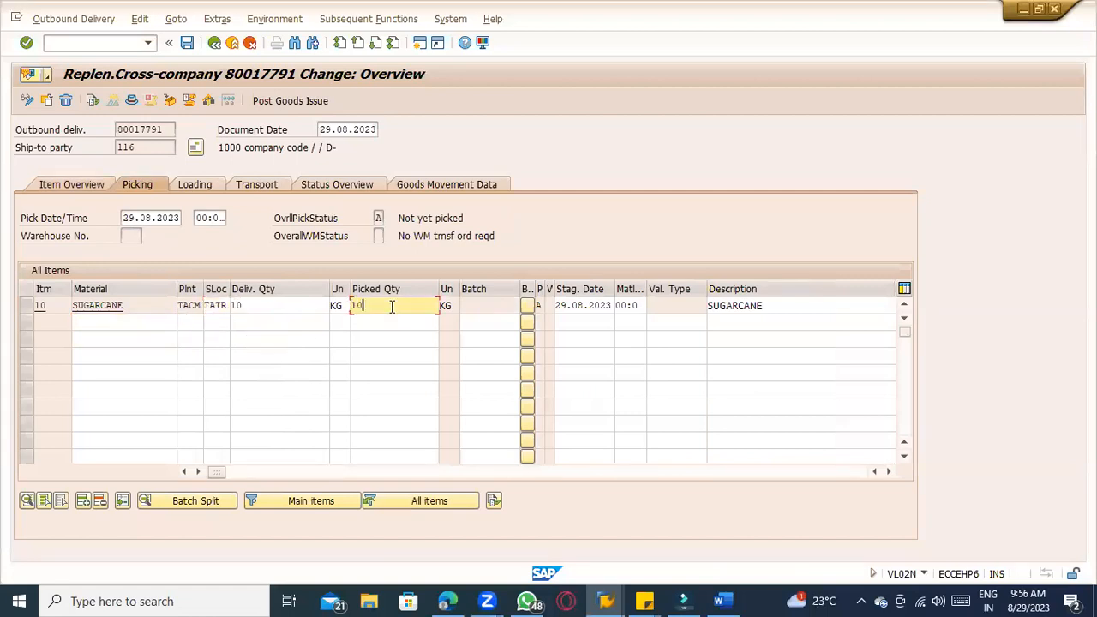
key(Return)
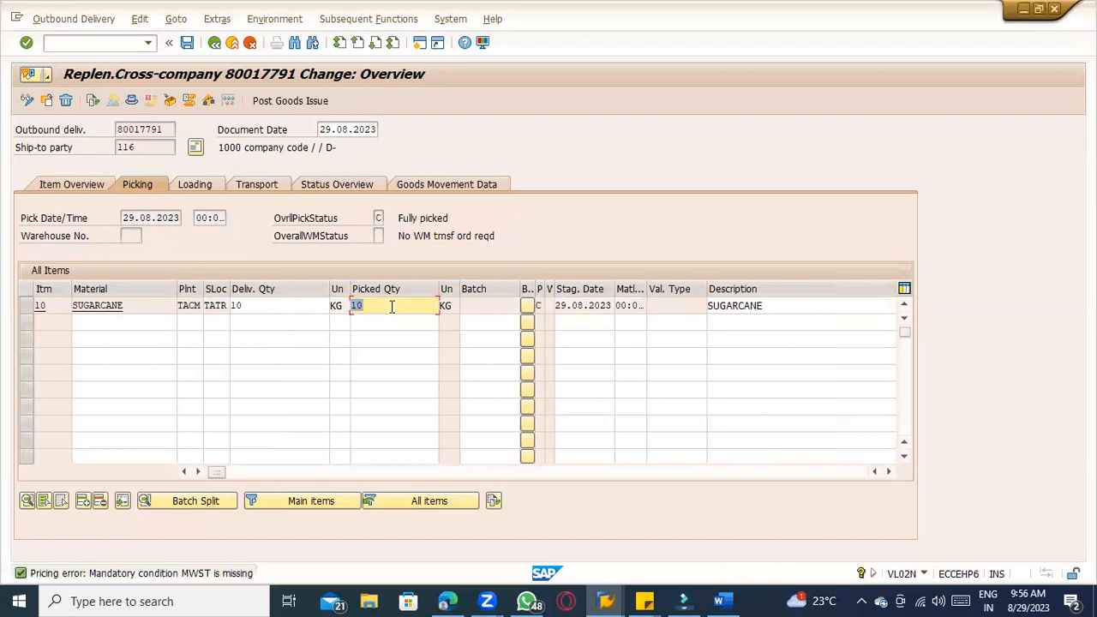
- Open the SUGARCANE item's pricing conditions and try to add Intercompany Price condition IV01 with amount 100
double_click(290, 306)
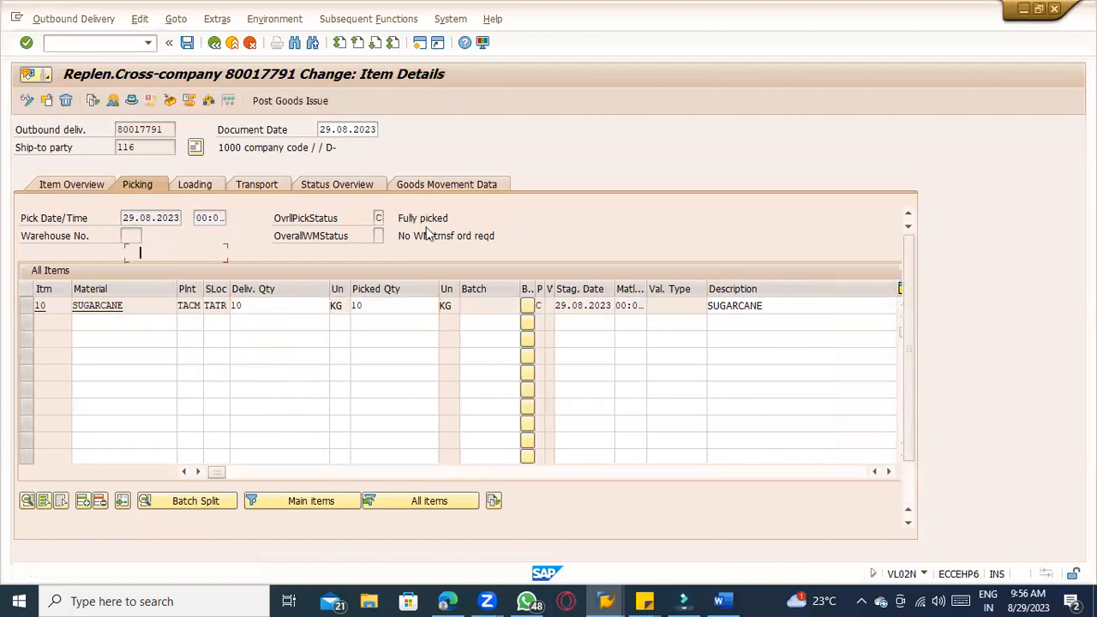
click(694, 185)
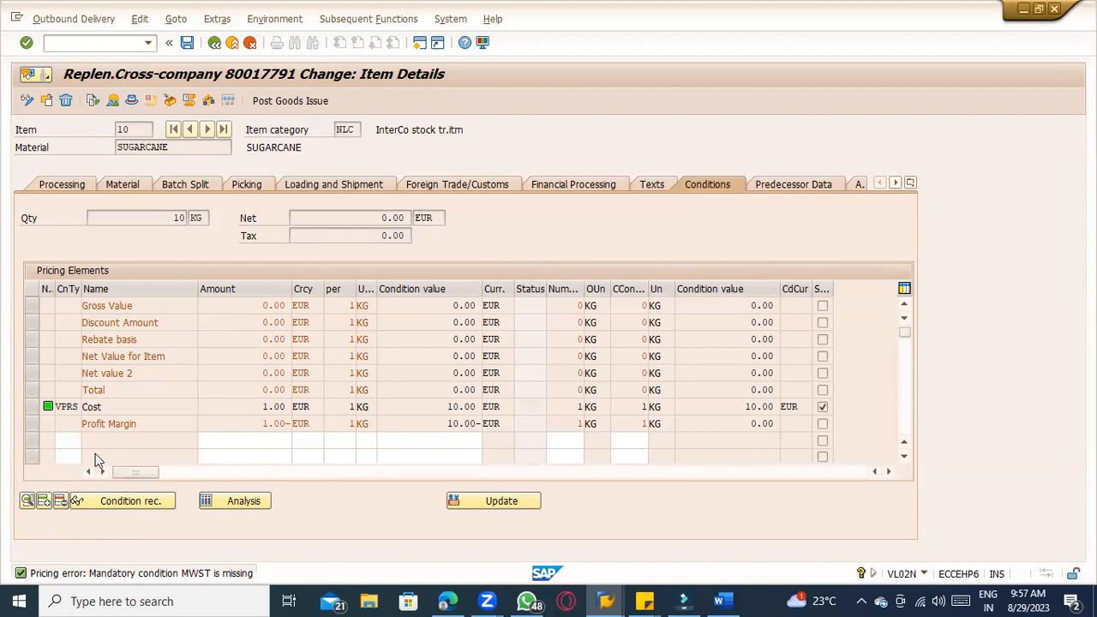
click(125, 440)
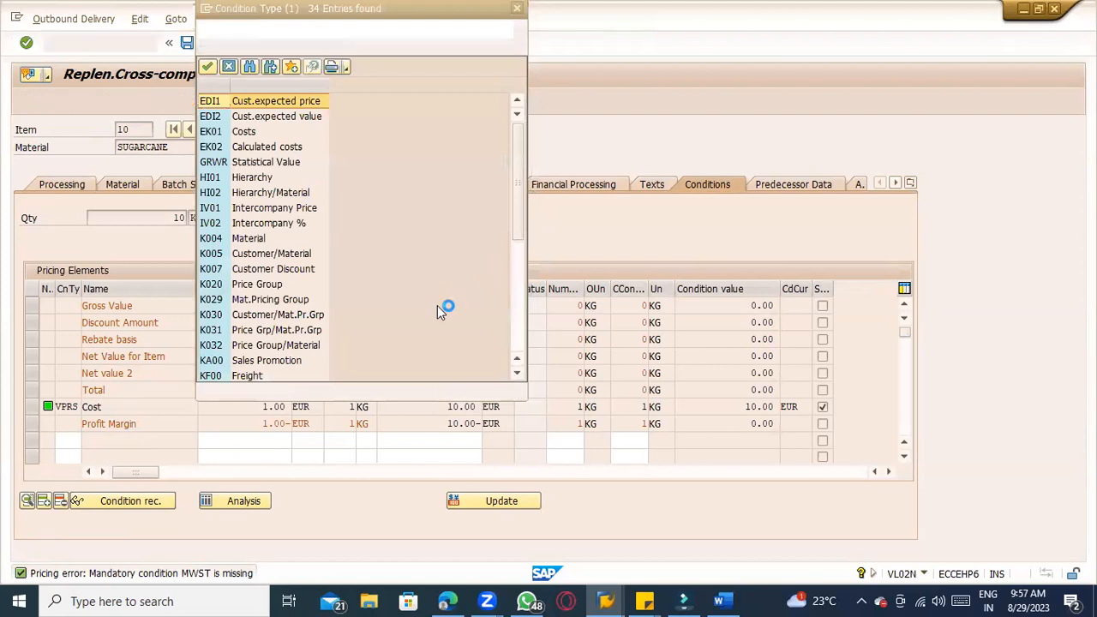
double_click(272, 210)
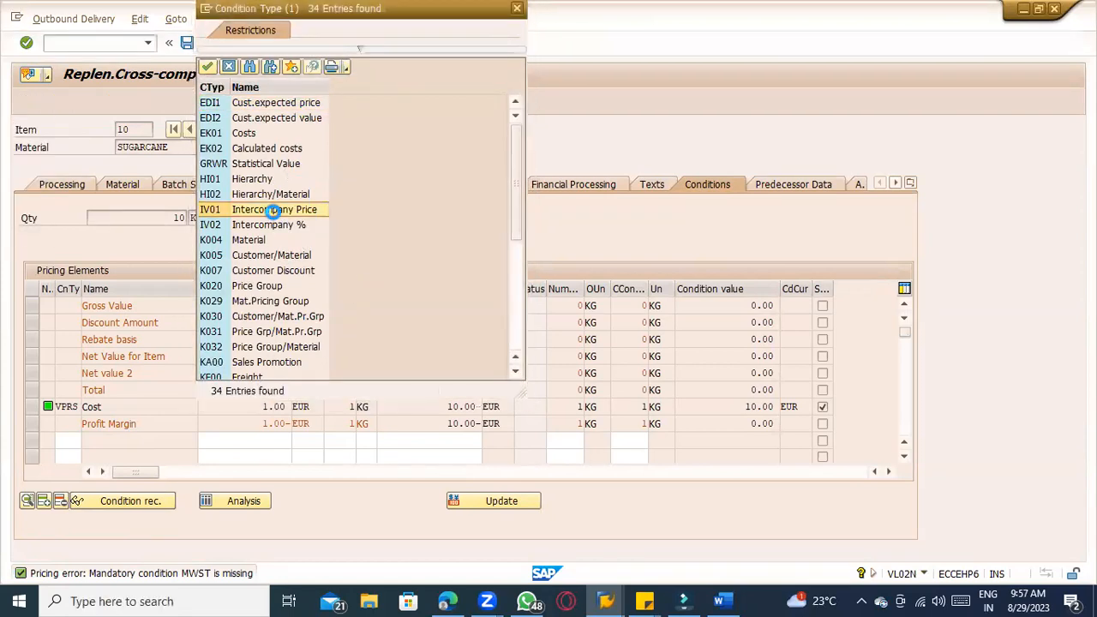
click(262, 438)
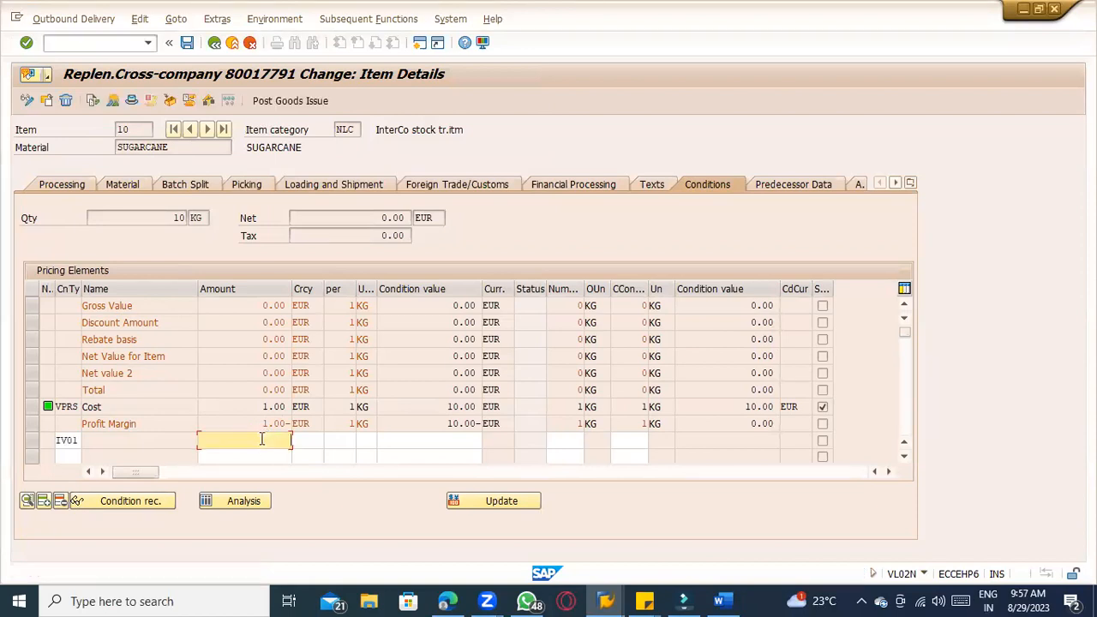
text(100)
key(Return)
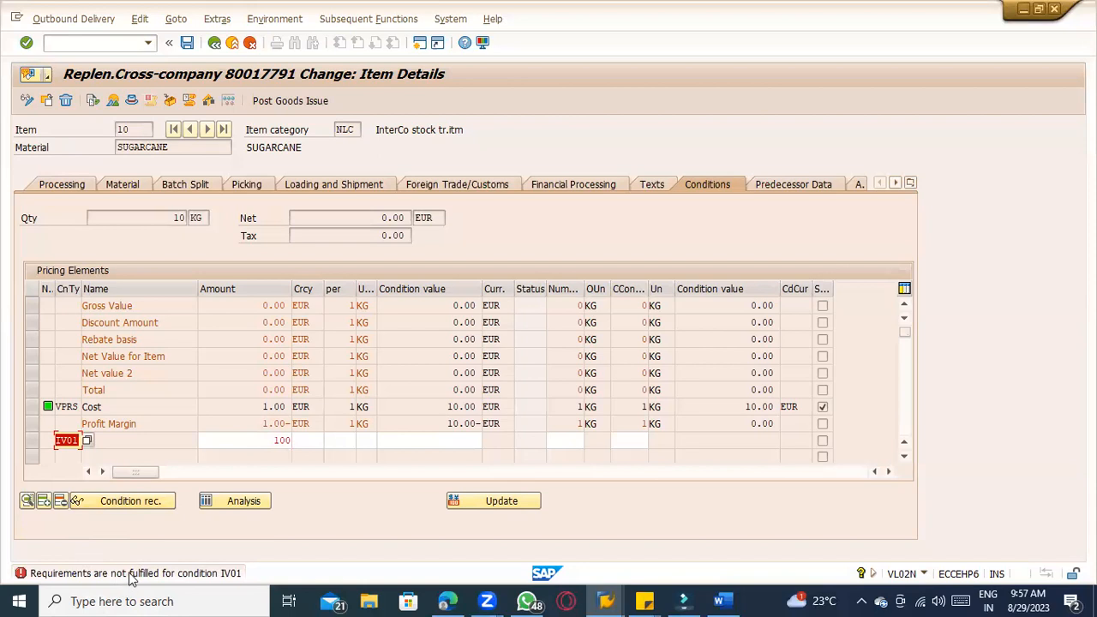
- Try to use Intercompany % condition IV02 with amount 1 instead and clear the condition row
click(87, 440)
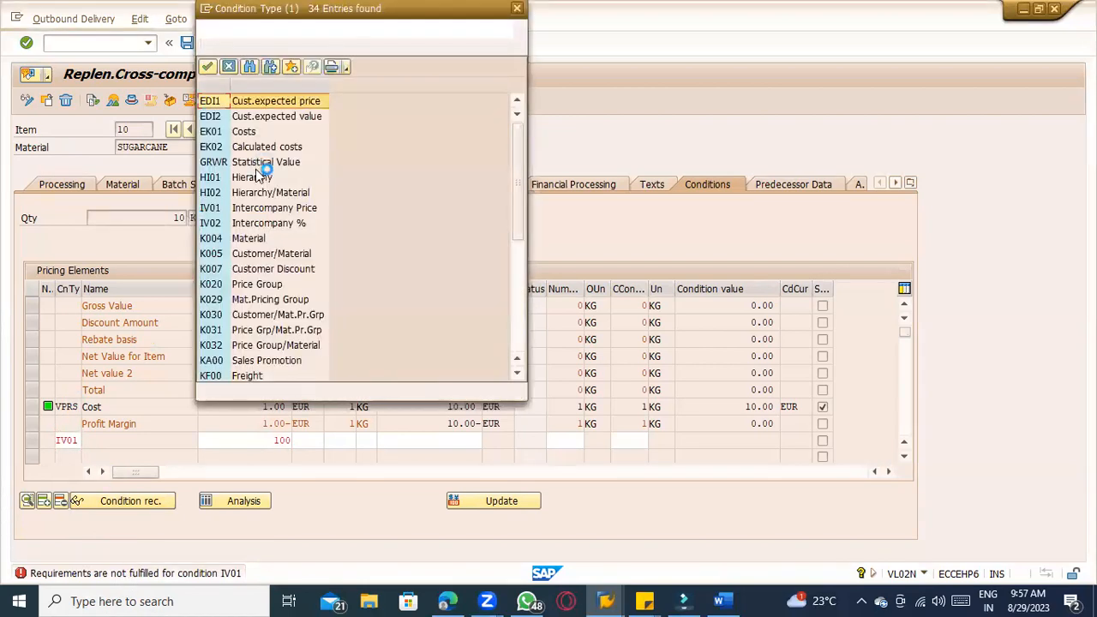
double_click(264, 224)
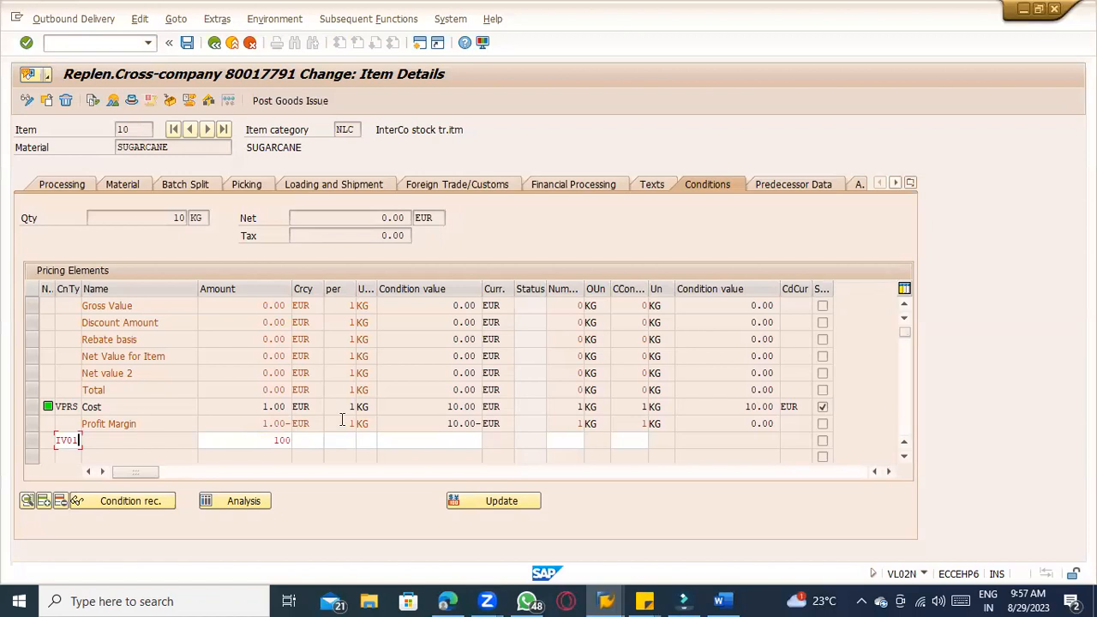
key(Tab)
text(1)
key(Return)
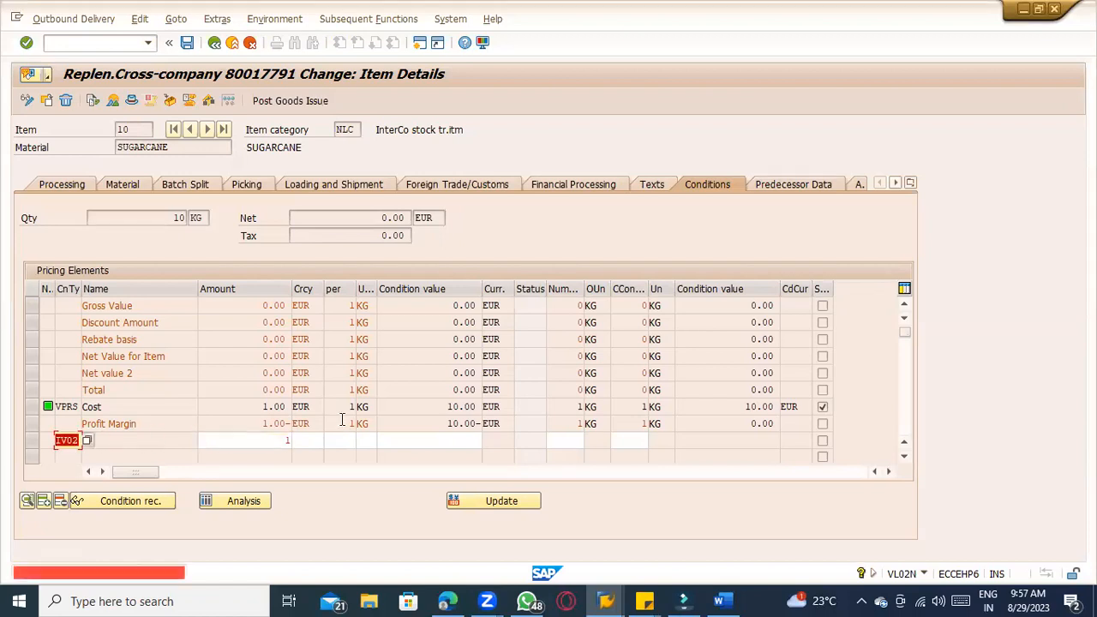
key(Tab)
key(BackSpace)
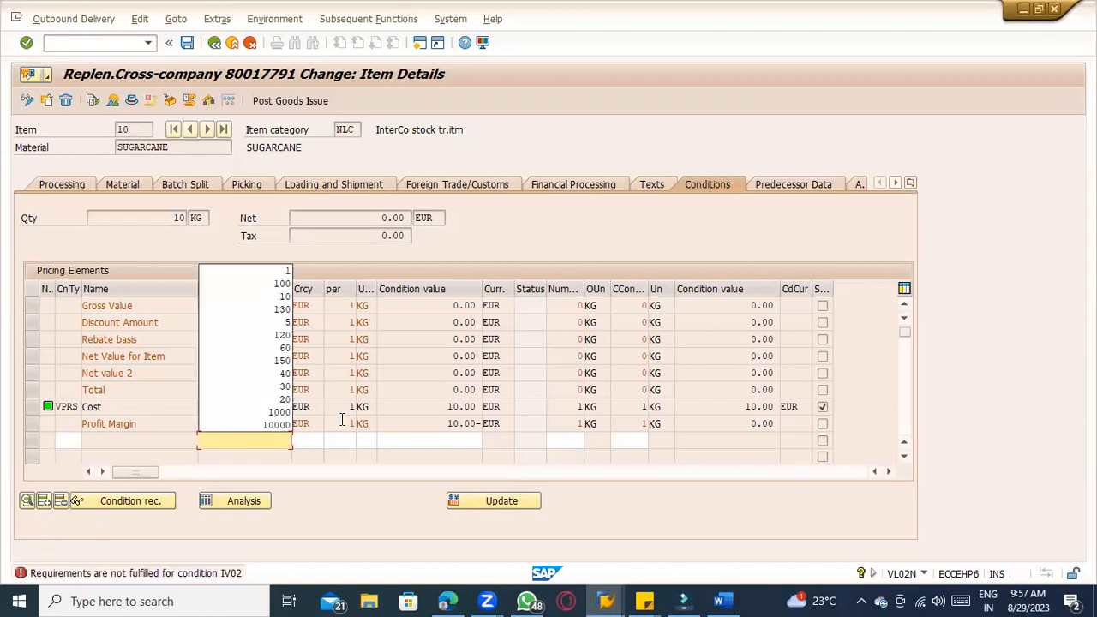
- Add Costs condition EK01 with amount 10 to the item, check its net value and return to the delivery overview
click(68, 439)
click(87, 441)
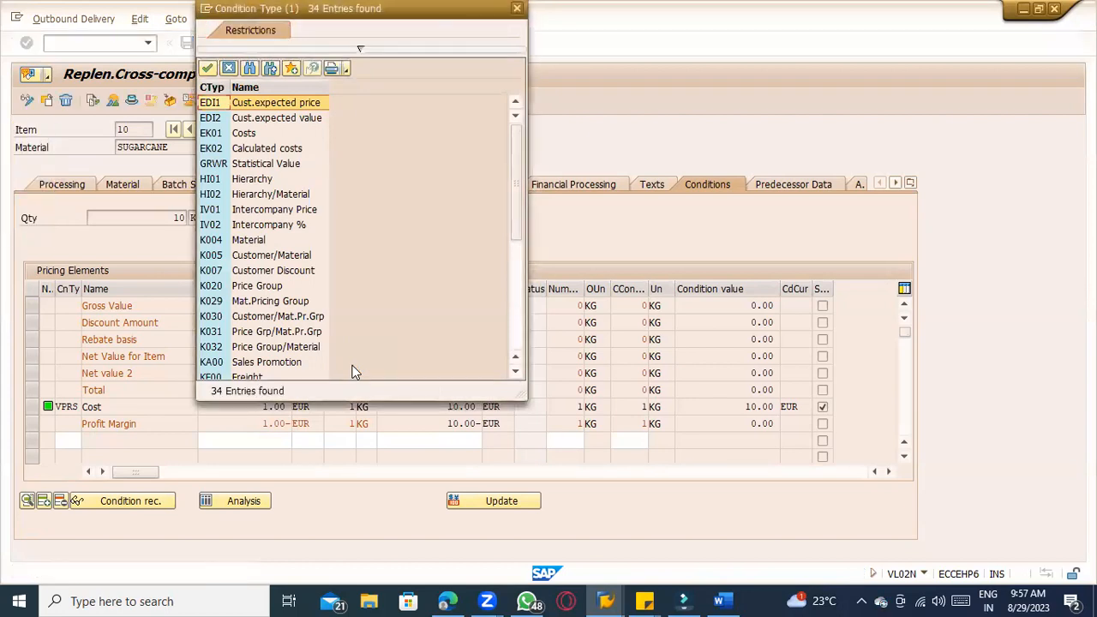
scroll(261, 261, down, 1)
scroll(260, 250, up, 1)
double_click(243, 132)
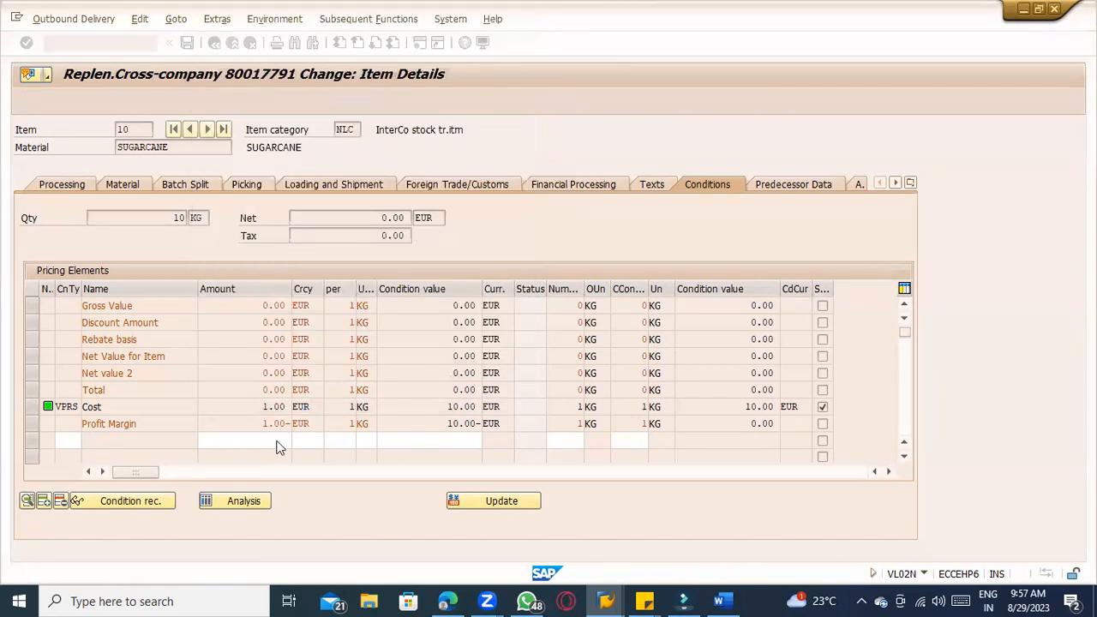
click(277, 442)
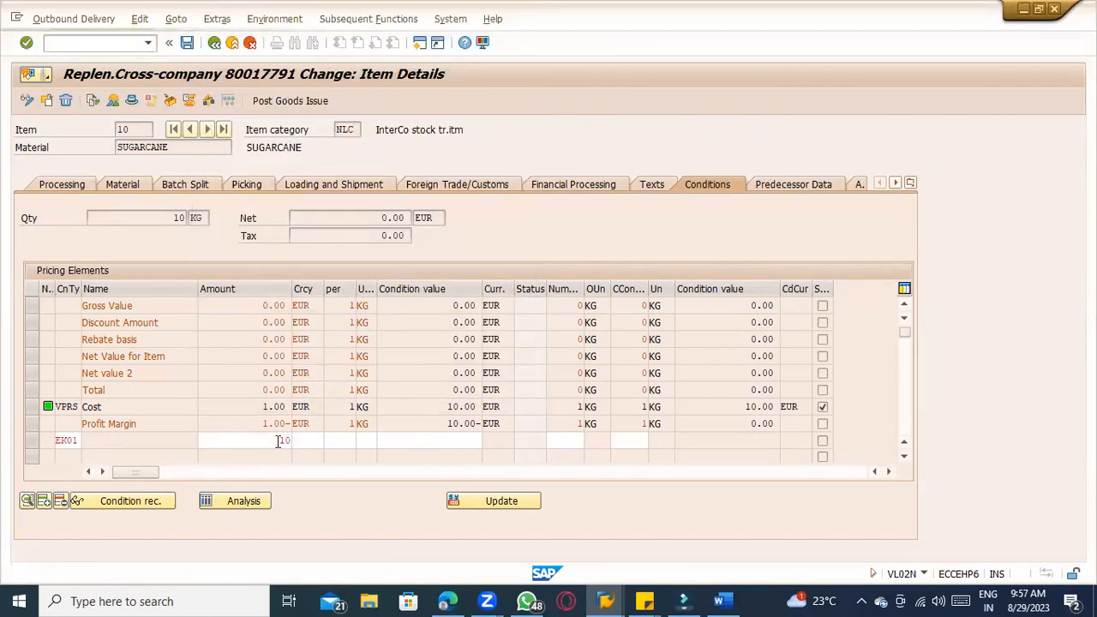
key(Return)
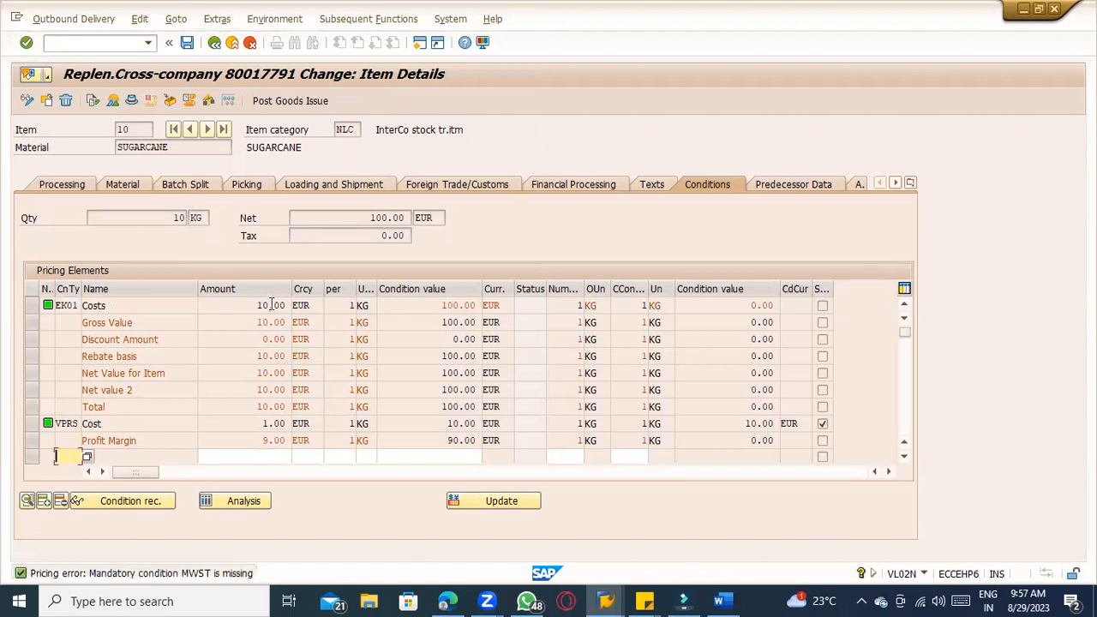
drag(368, 218, 516, 224)
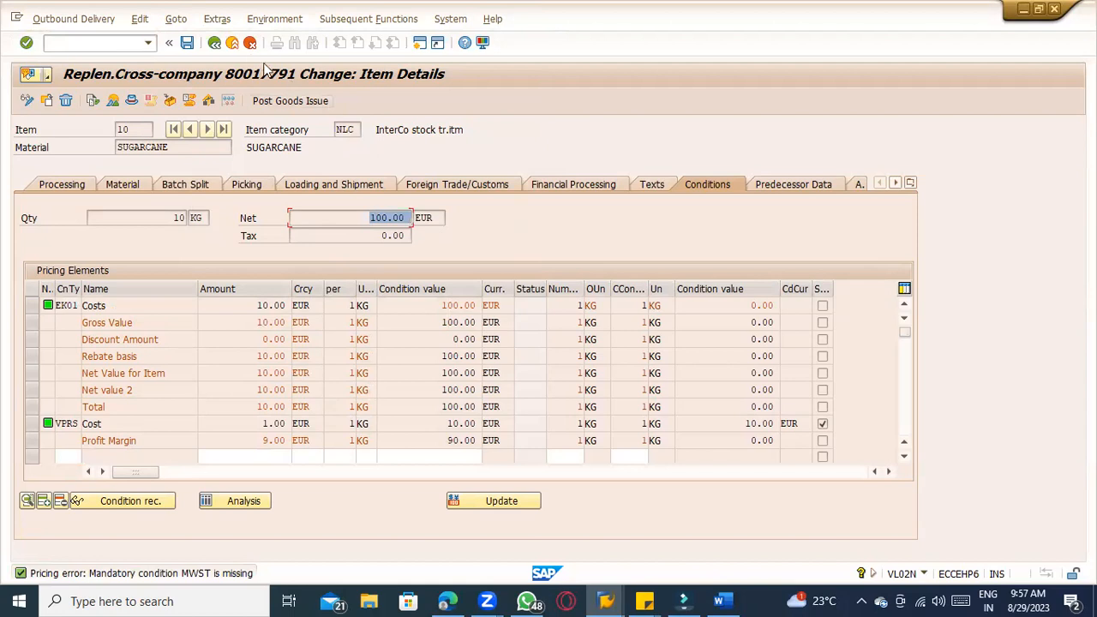
click(215, 48)
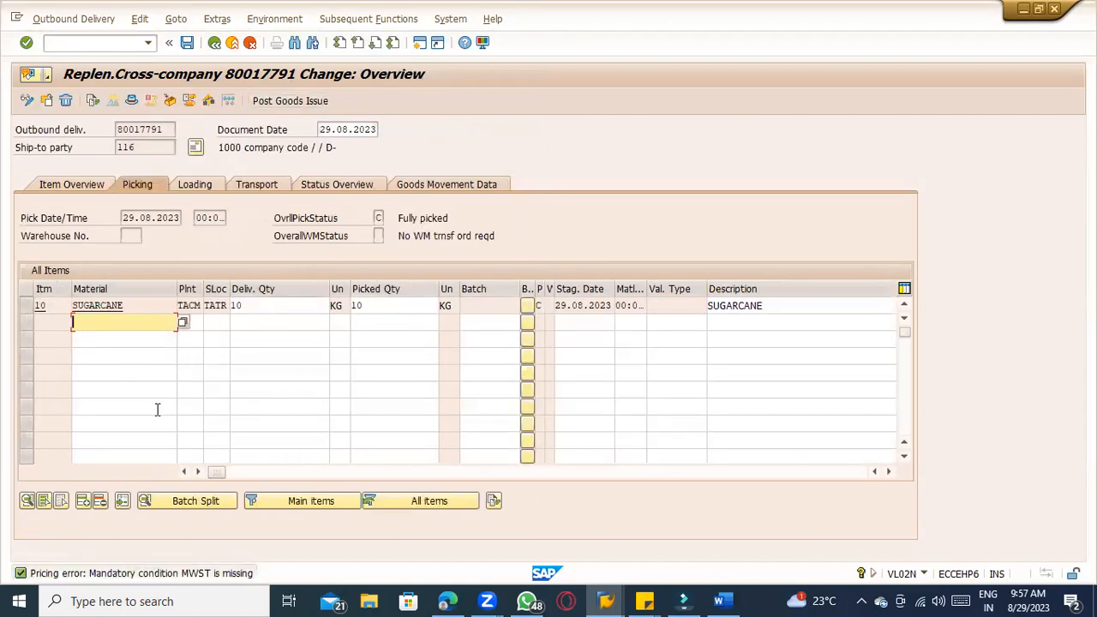
- Try to add tax condition MWST to the SUGARCANE item's pricing and clear the entry
double_click(276, 305)
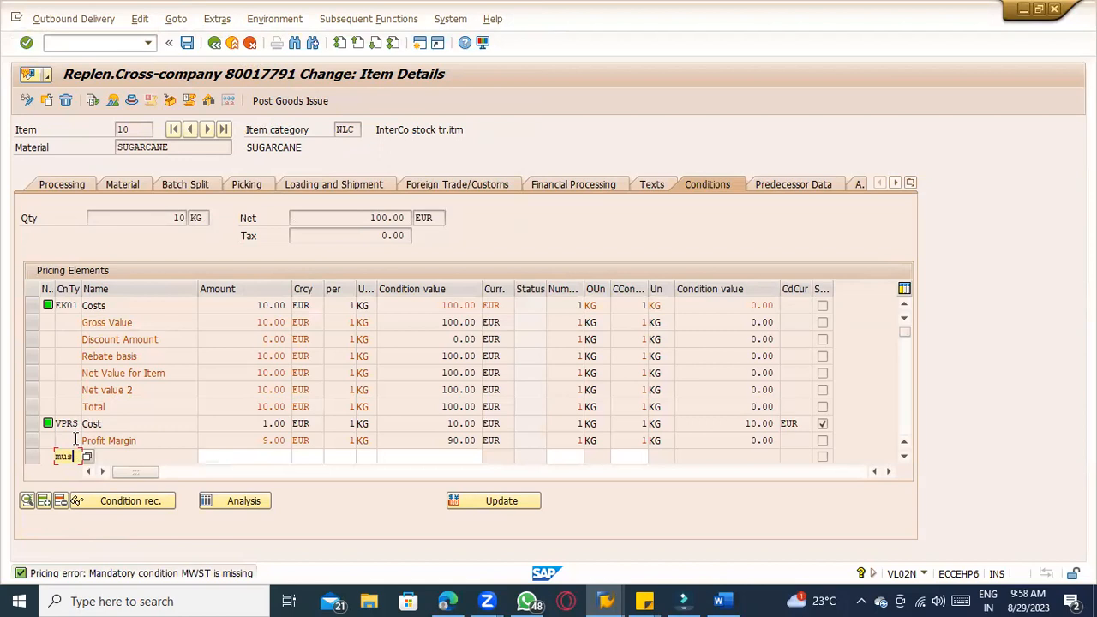
text(mwst)
key(Return)
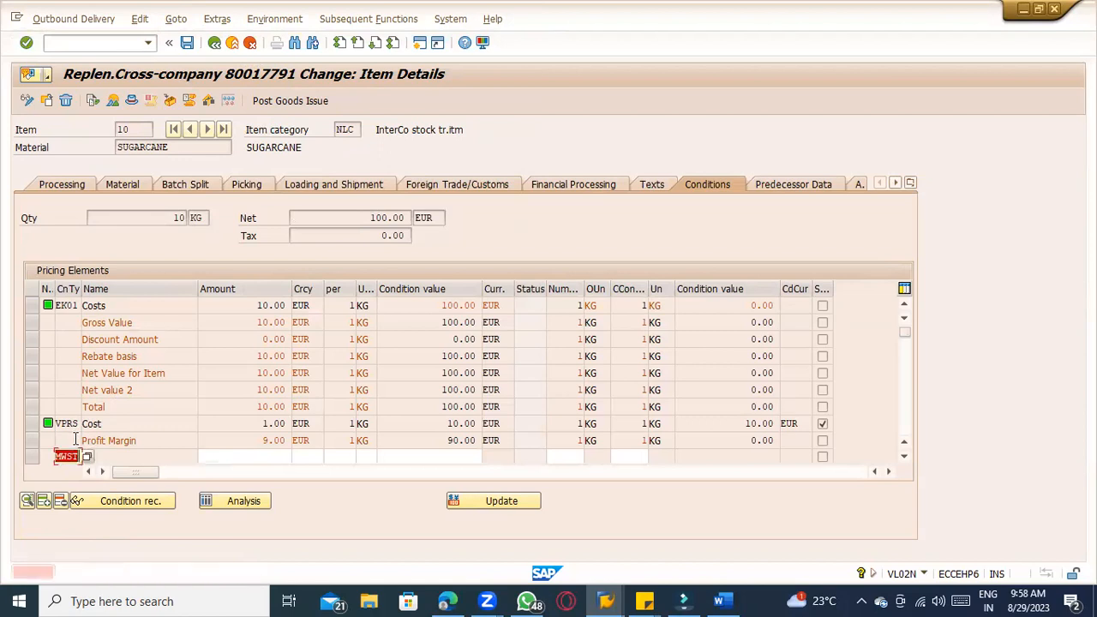
key(BackSpace)
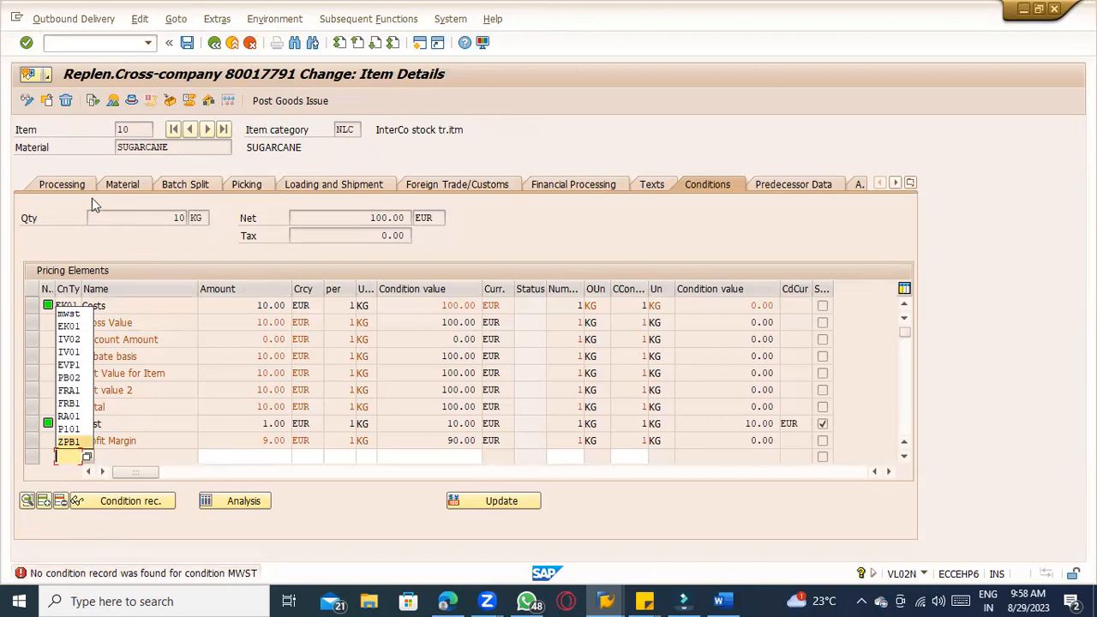
- Try to post the goods issue for the outbound delivery
click(269, 102)
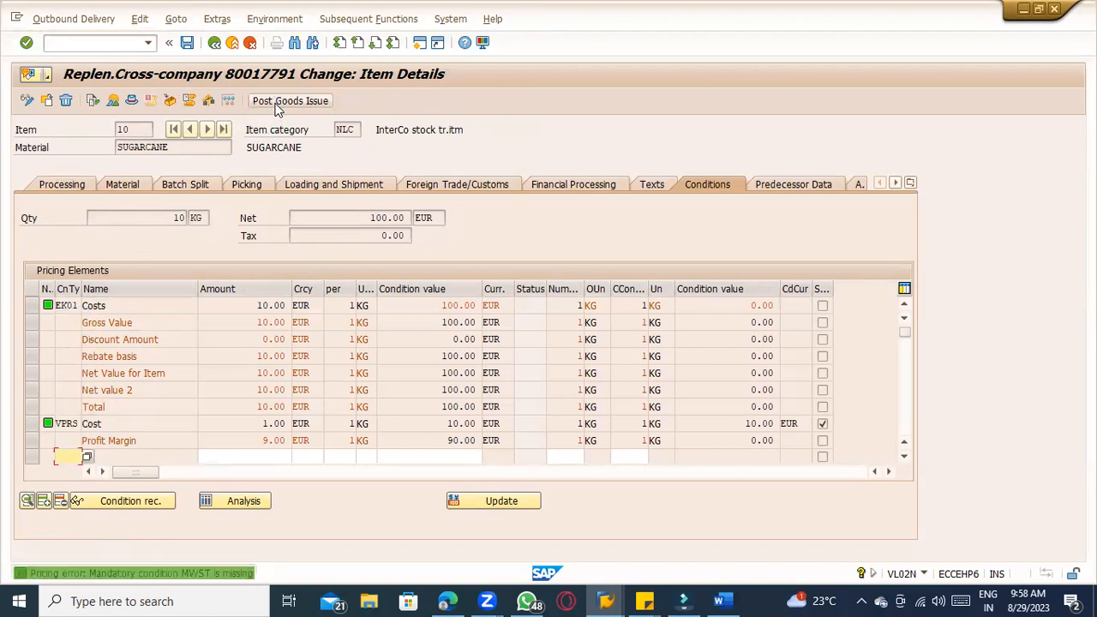
click(215, 43)
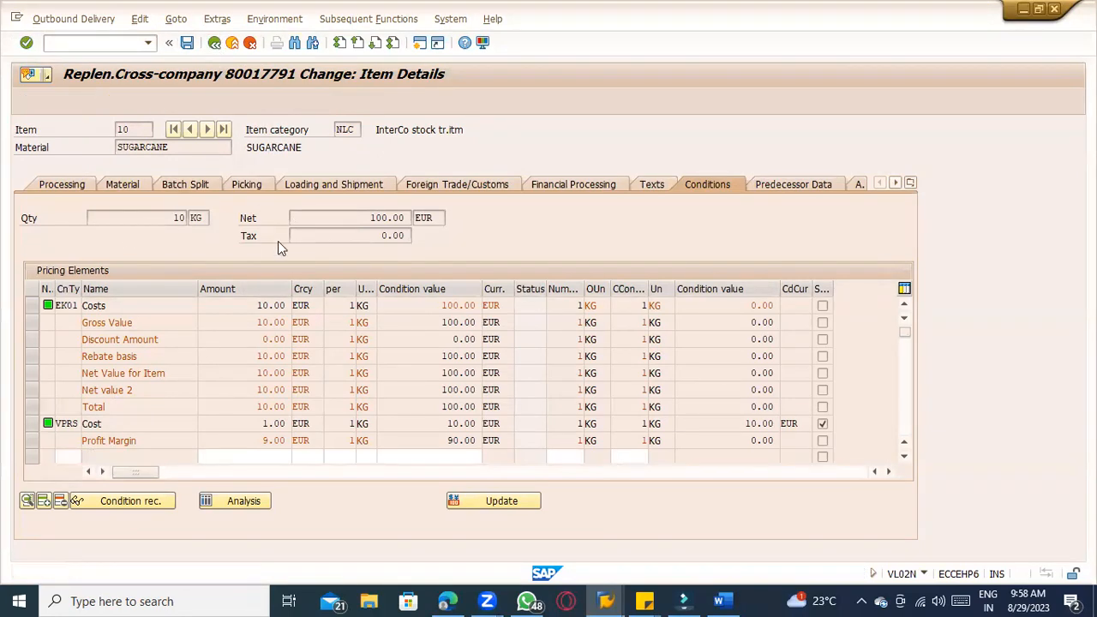
click(288, 101)
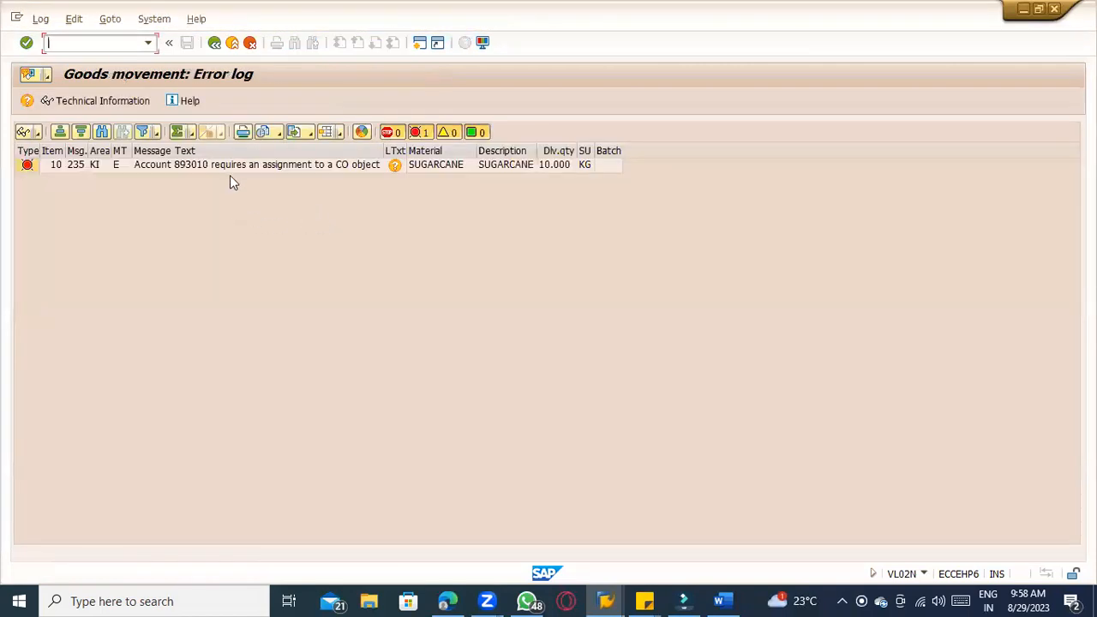
- Read the long text of the goods movement error and select the G/L account number in its heading
click(254, 166)
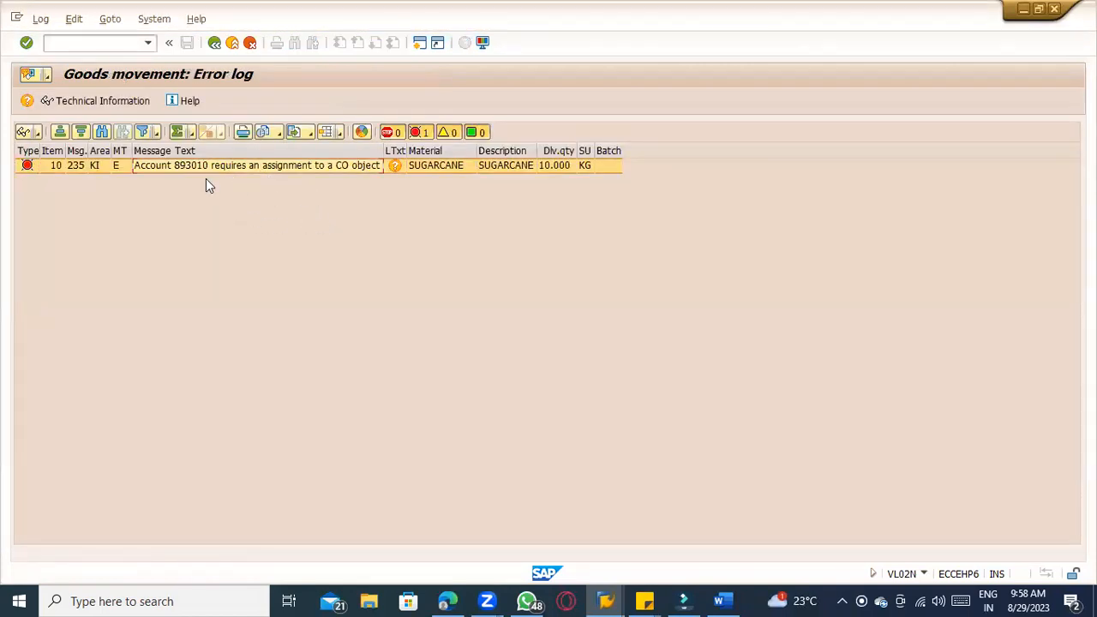
click(395, 166)
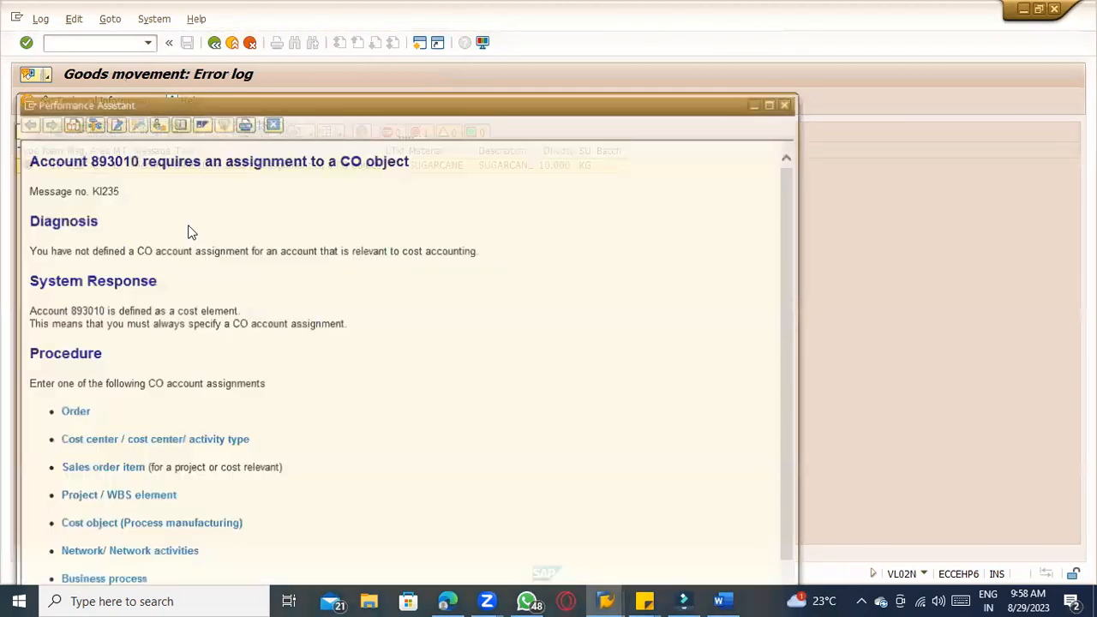
double_click(102, 162)
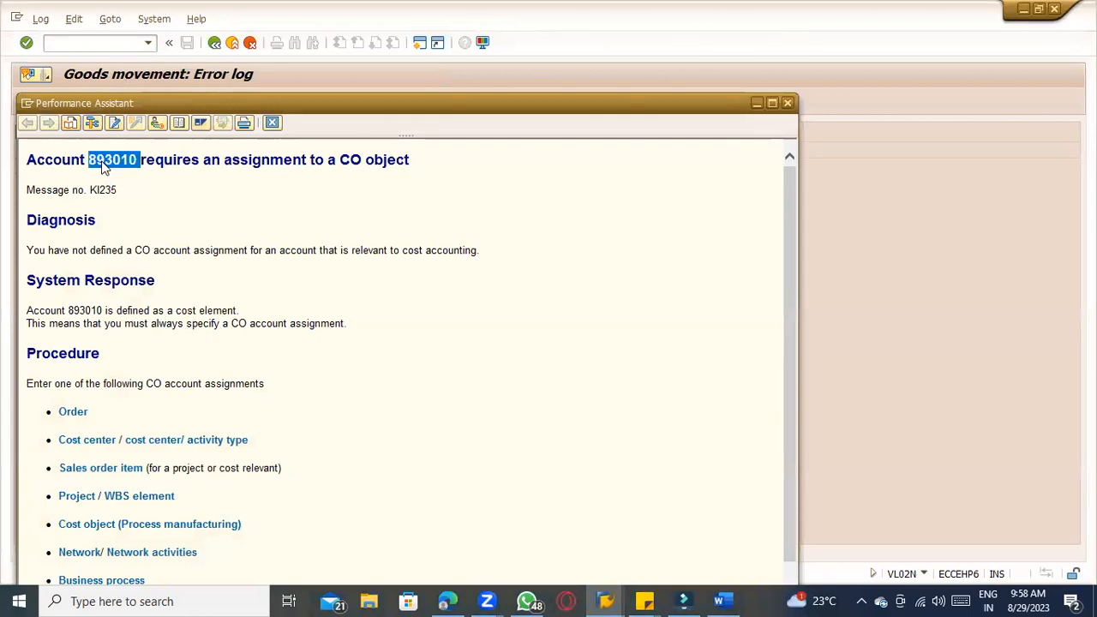
- Close the error's long text and open cost element 893010 in transaction KA02 in a new session, using controlling area 1000
click(27, 102)
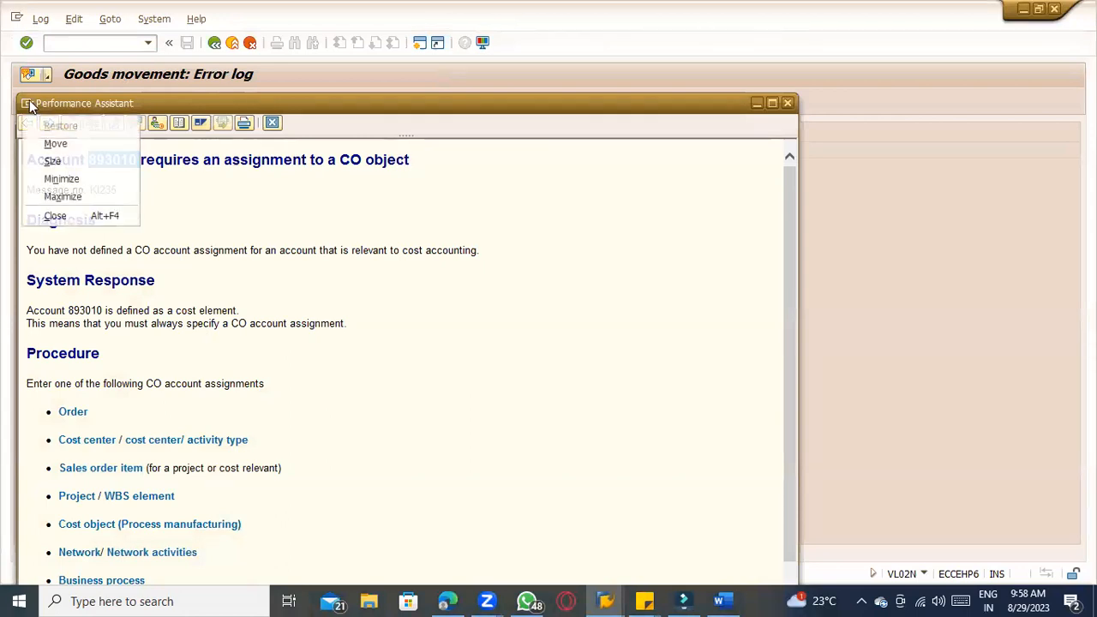
key(alt+Tab)
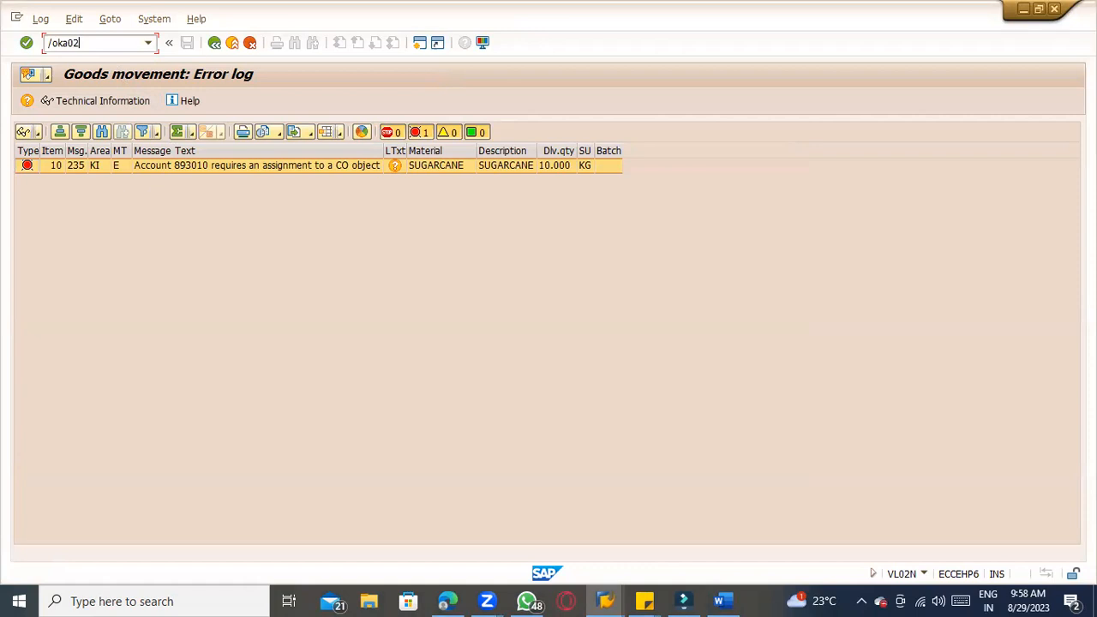
click(116, 47)
text(/oka02)
key(Return)
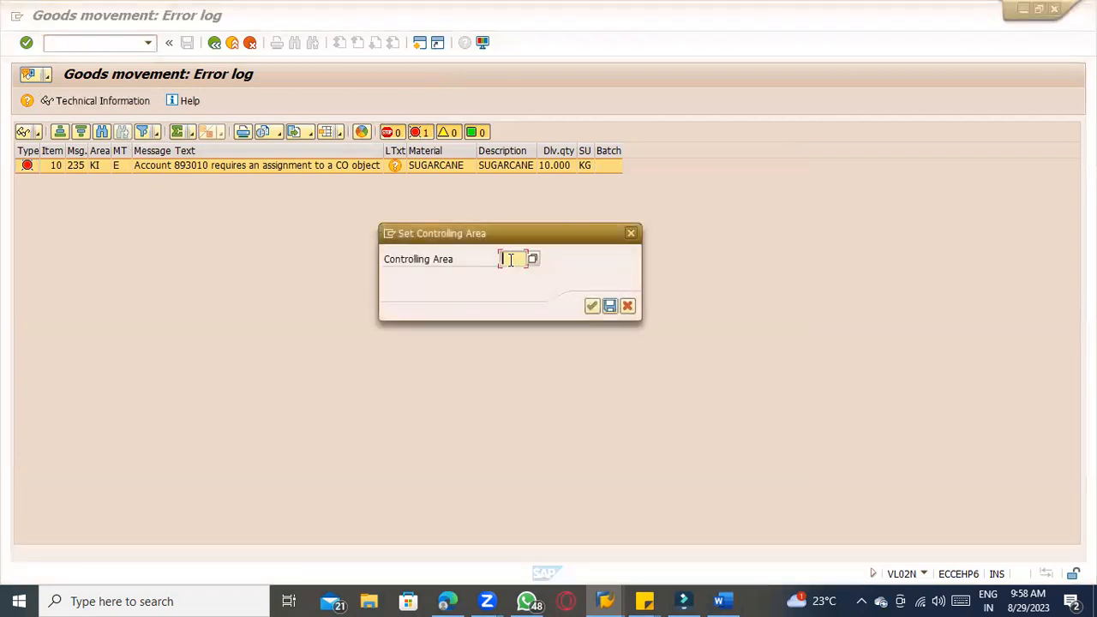
text(1000)
key(Return)
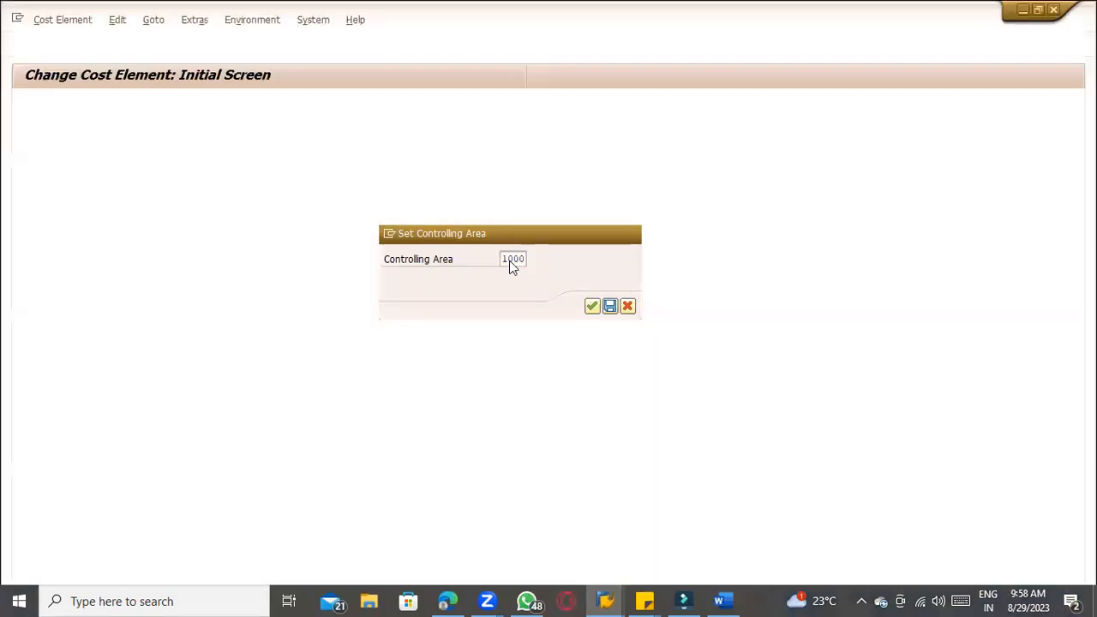
text(893010)
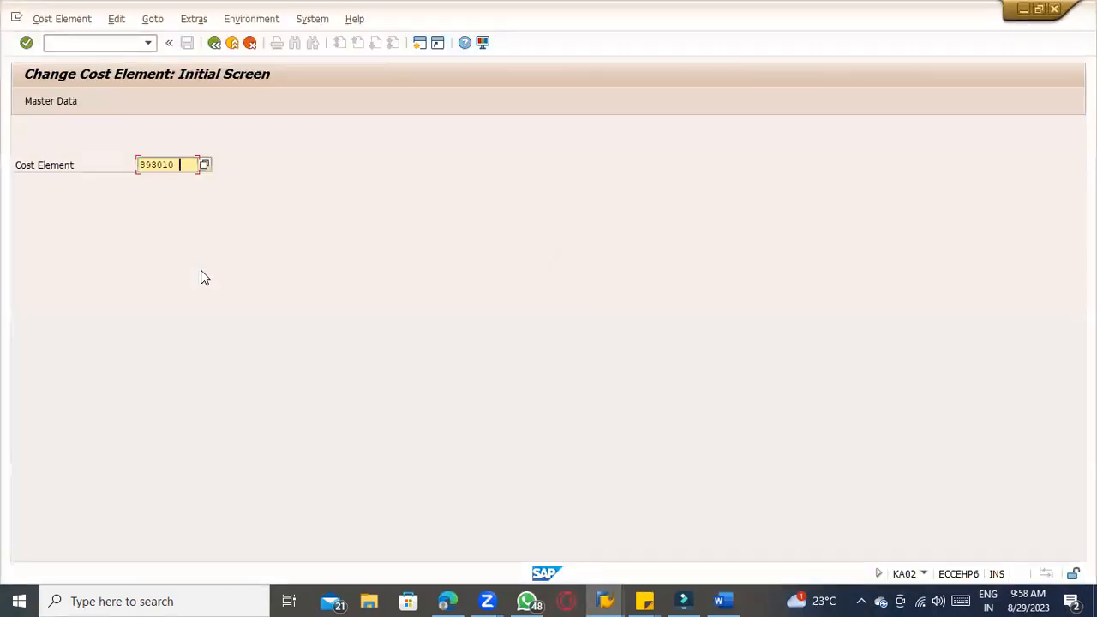
key(Return)
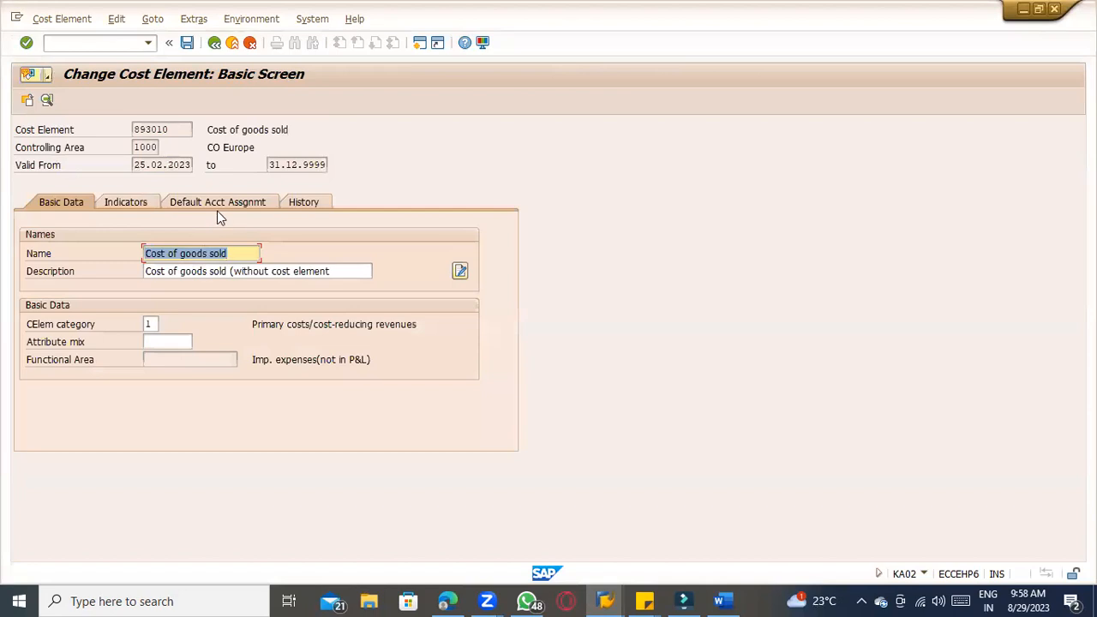
- Set the default account assignment cost center of the cost element to TATC and save
click(216, 202)
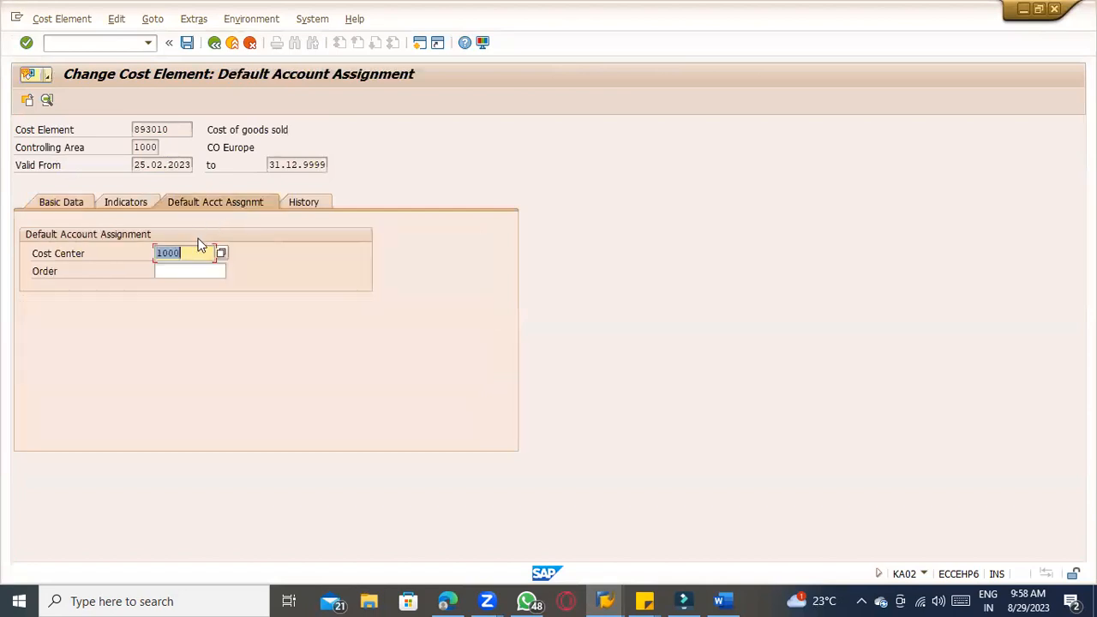
key(BackSpace)
click(194, 267)
key(ctrl+s)
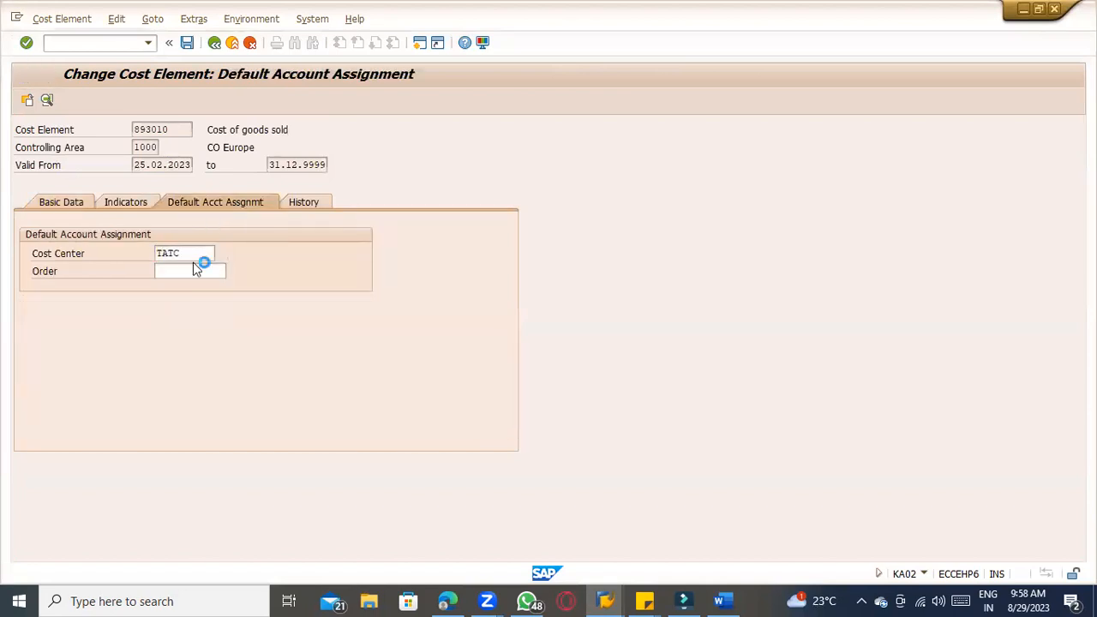
- Try the delivery's goods issue again and read the long text of the logged error
key(alt+Tab)
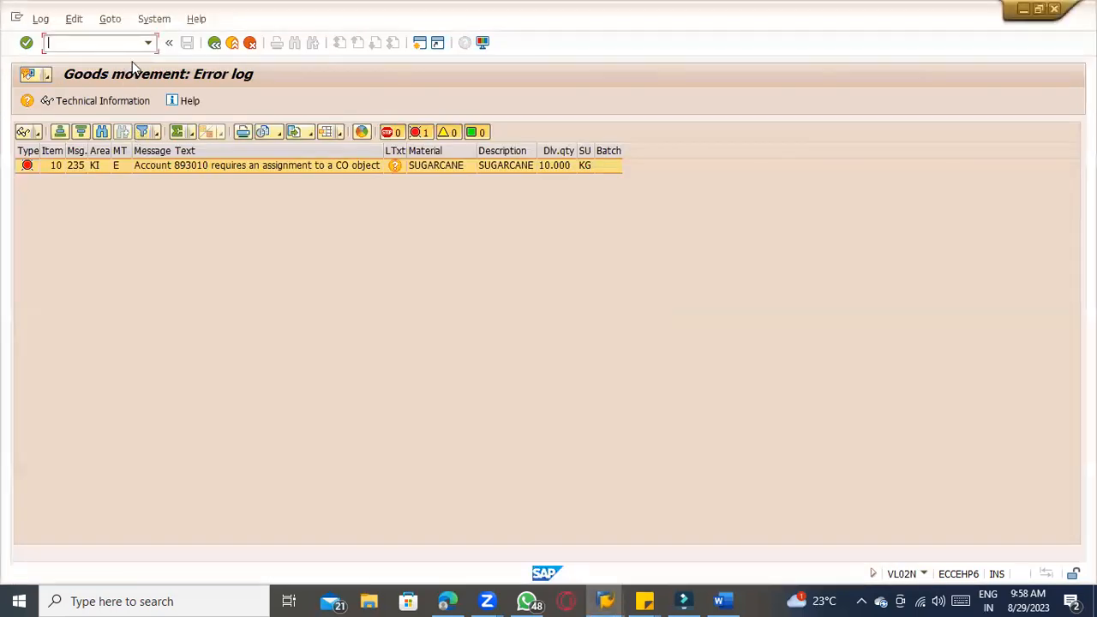
click(215, 43)
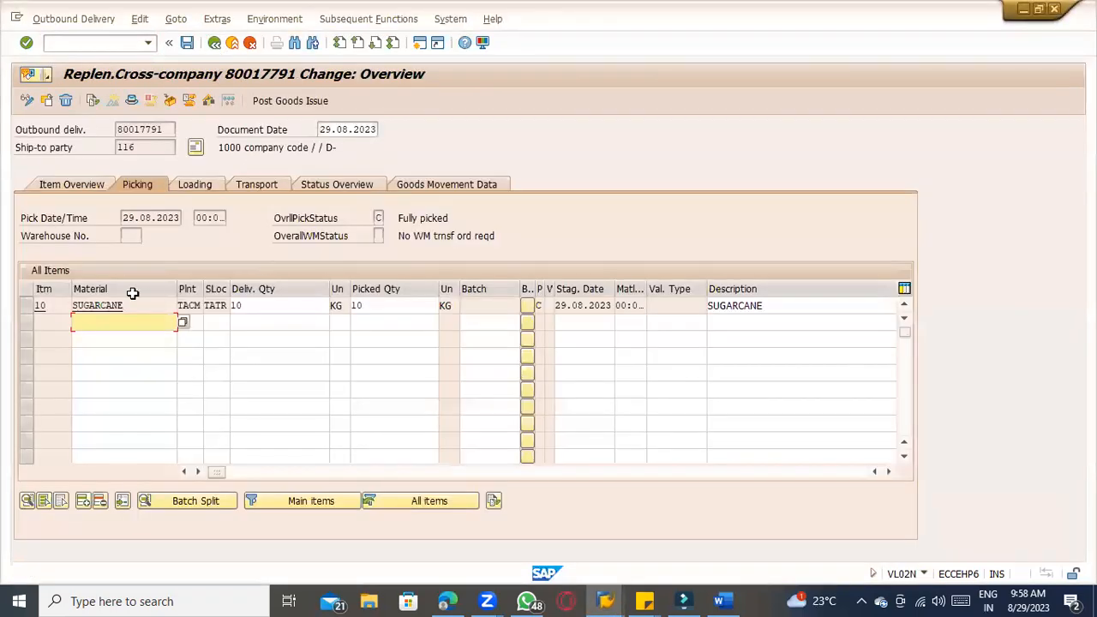
click(286, 106)
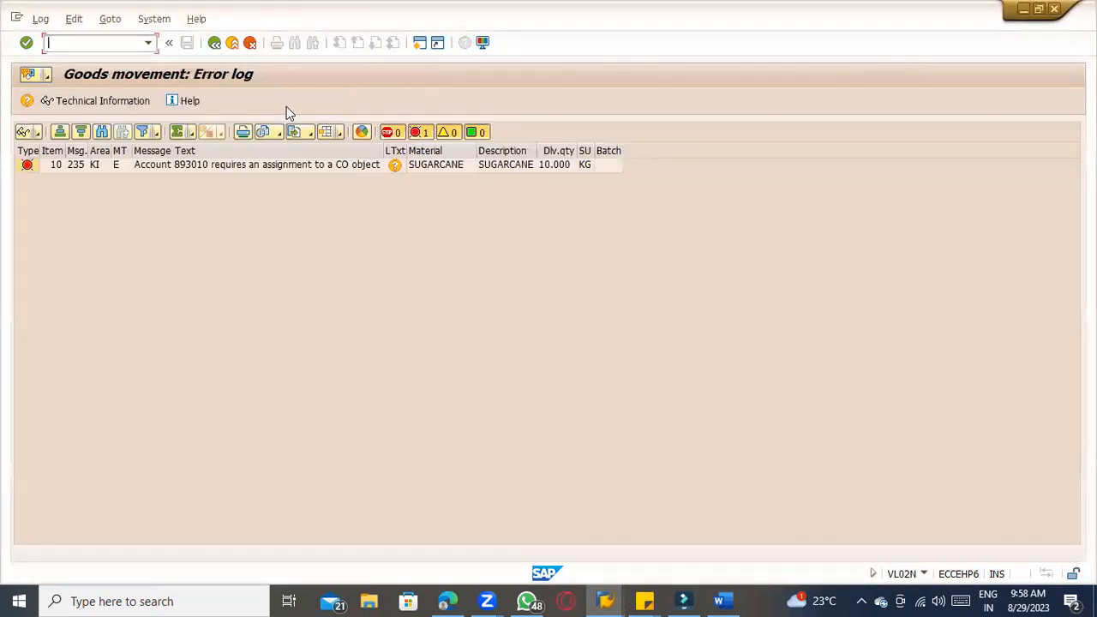
double_click(314, 166)
scroll(377, 283, down, 1)
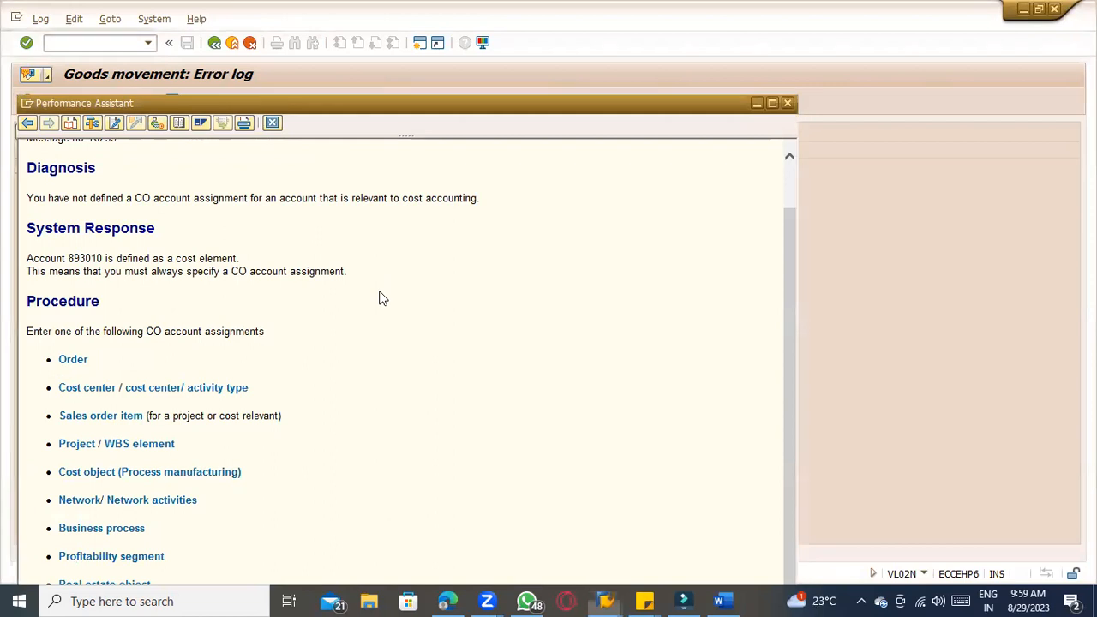
key(Escape)
- Reopen cost element 893010 and review its basic data, indicators, default account assignment and history
key(alt+Tab)
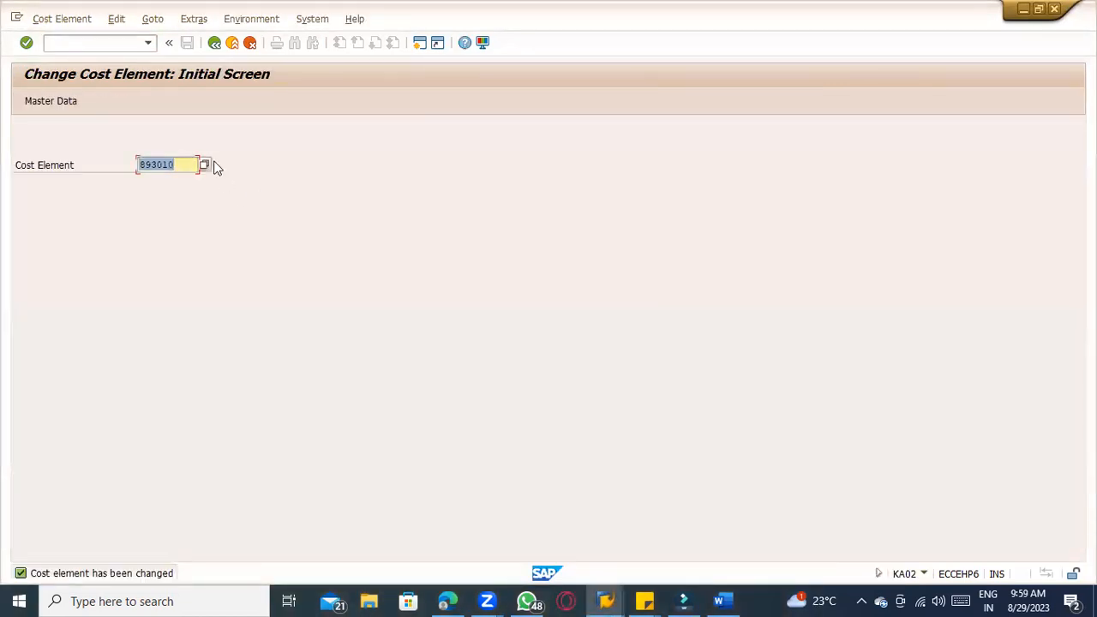
click(176, 161)
key(Return)
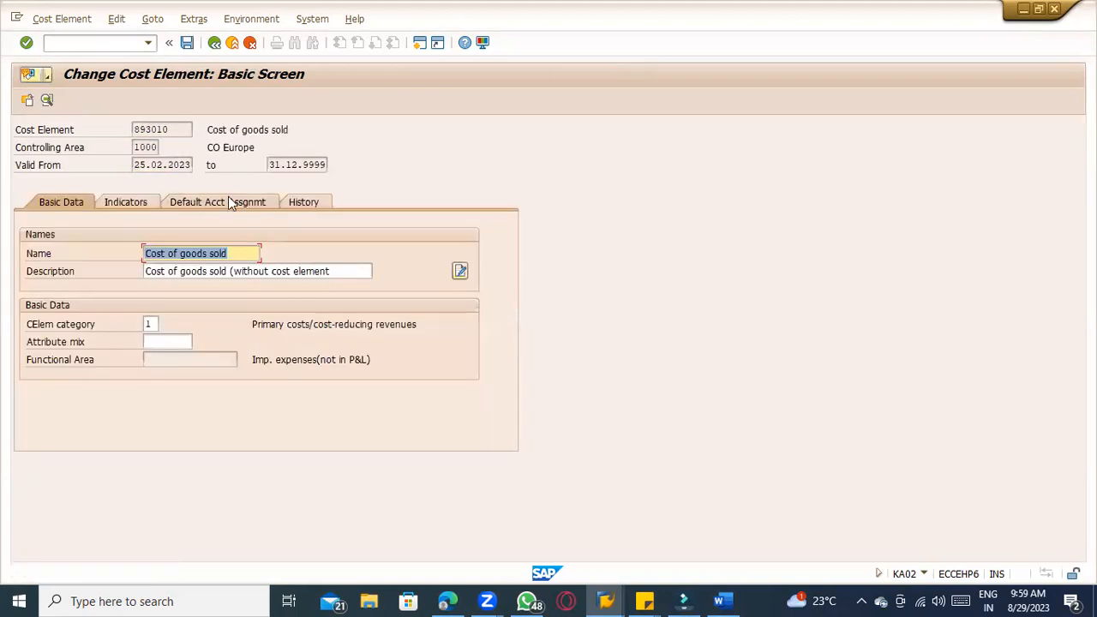
click(228, 201)
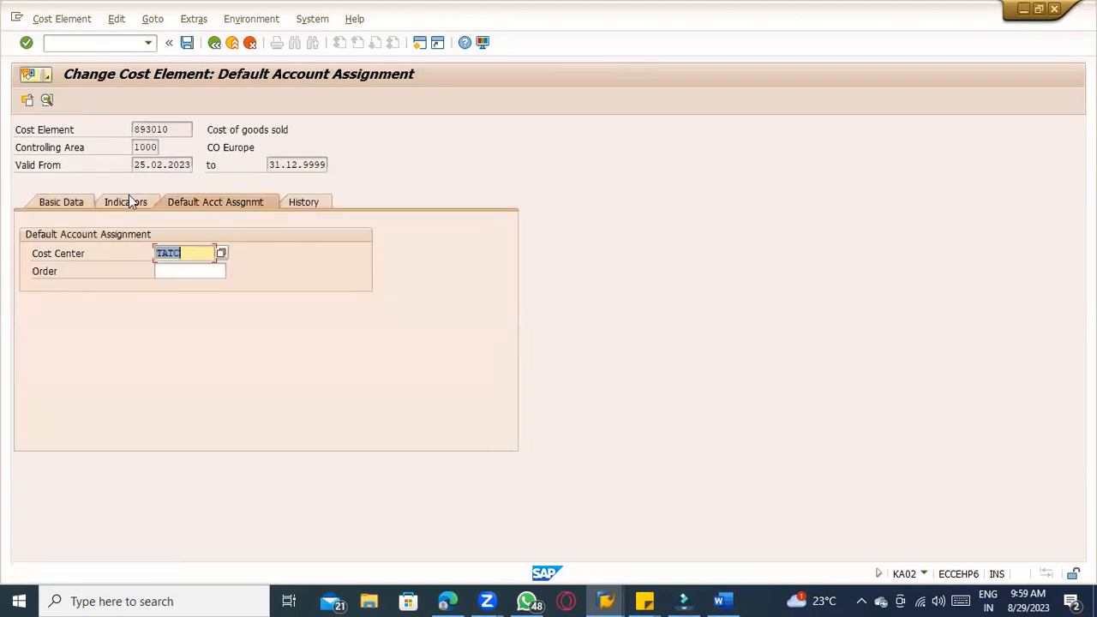
click(137, 202)
click(189, 204)
click(297, 207)
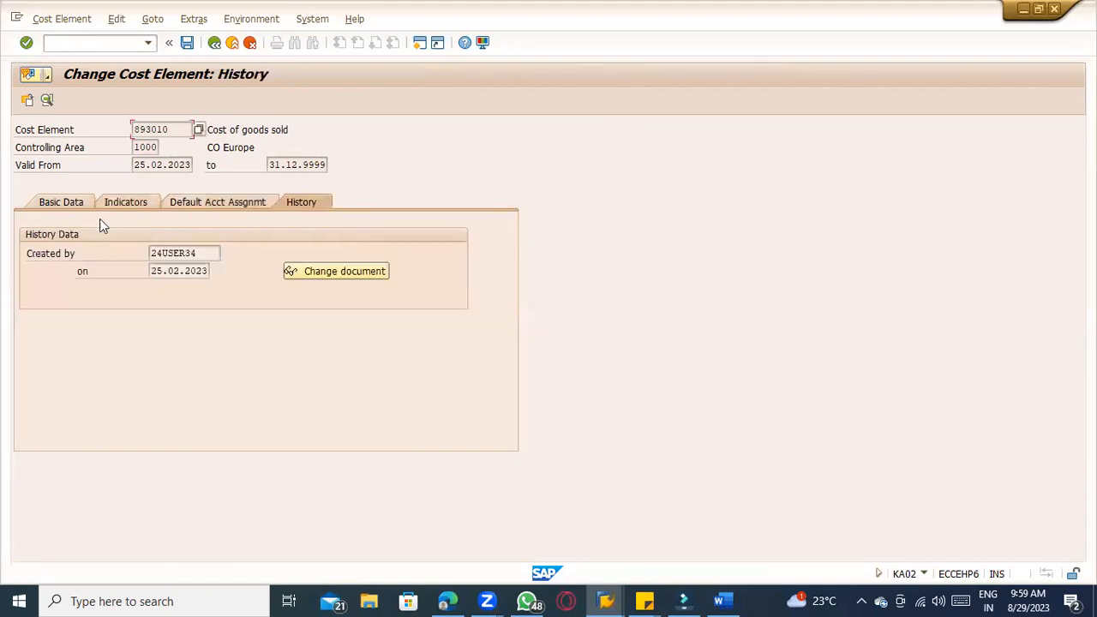
click(57, 200)
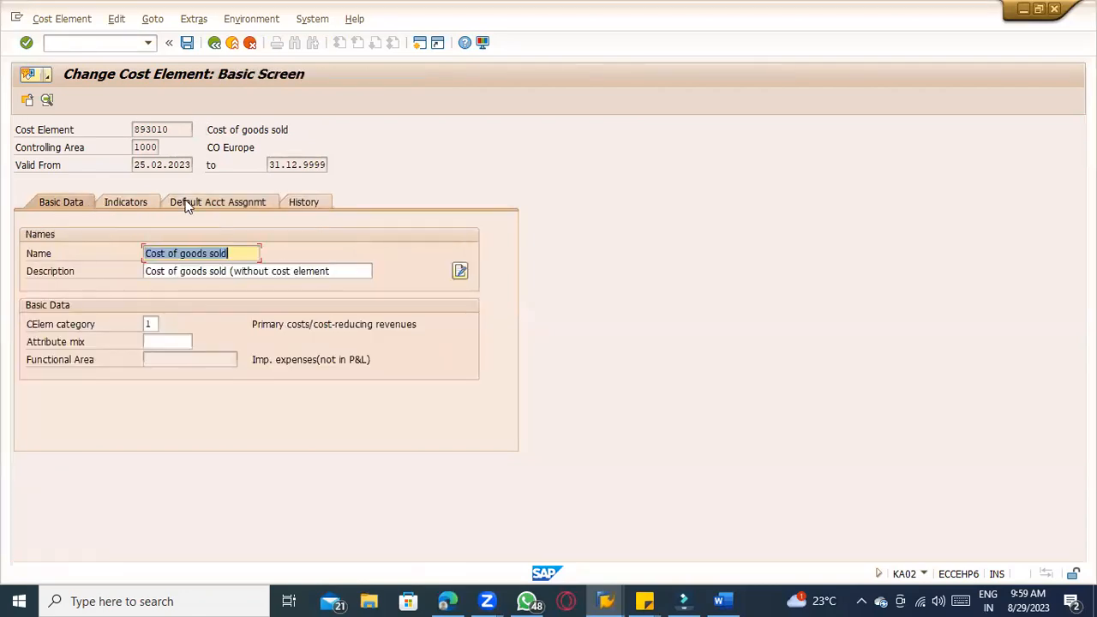
click(182, 204)
click(143, 207)
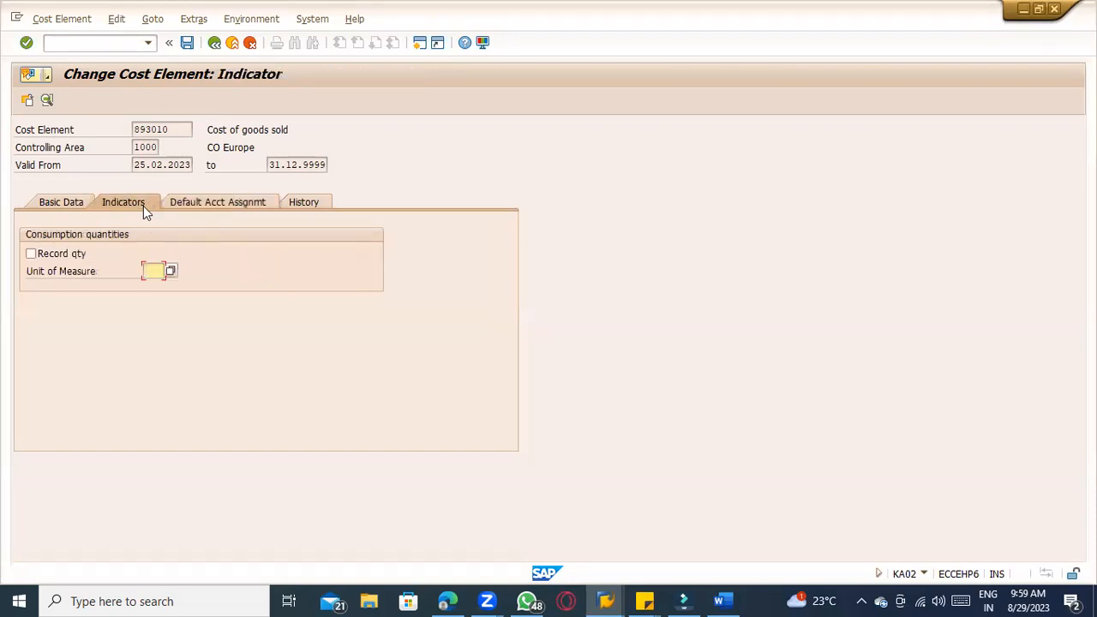
- Re-enter TATC as the cost element's default cost center and save
click(199, 207)
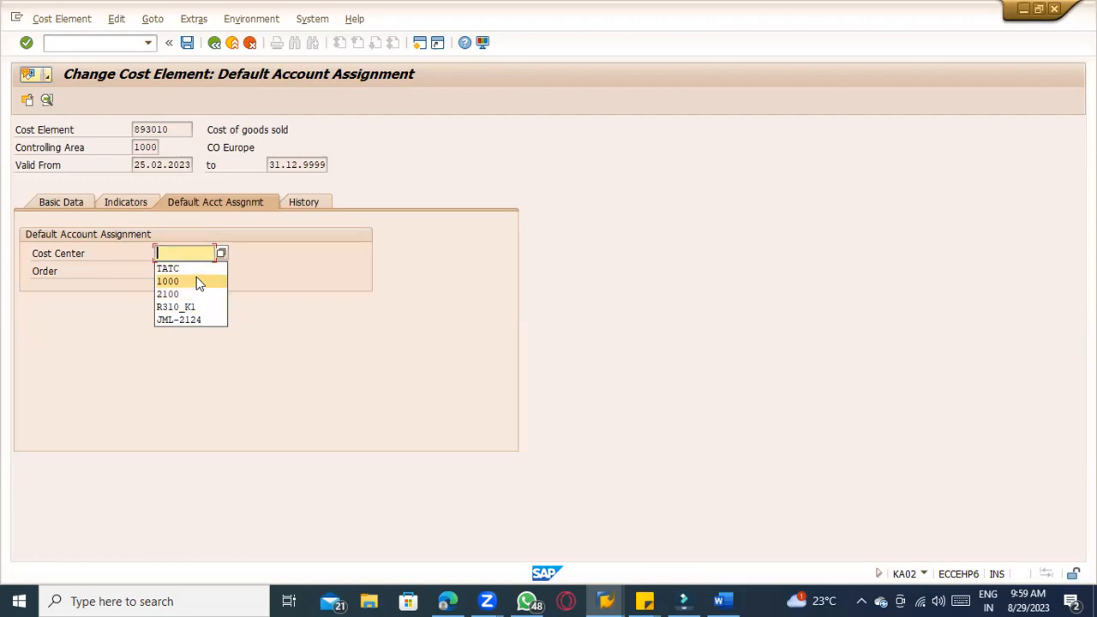
click(196, 273)
key(ctrl+s)
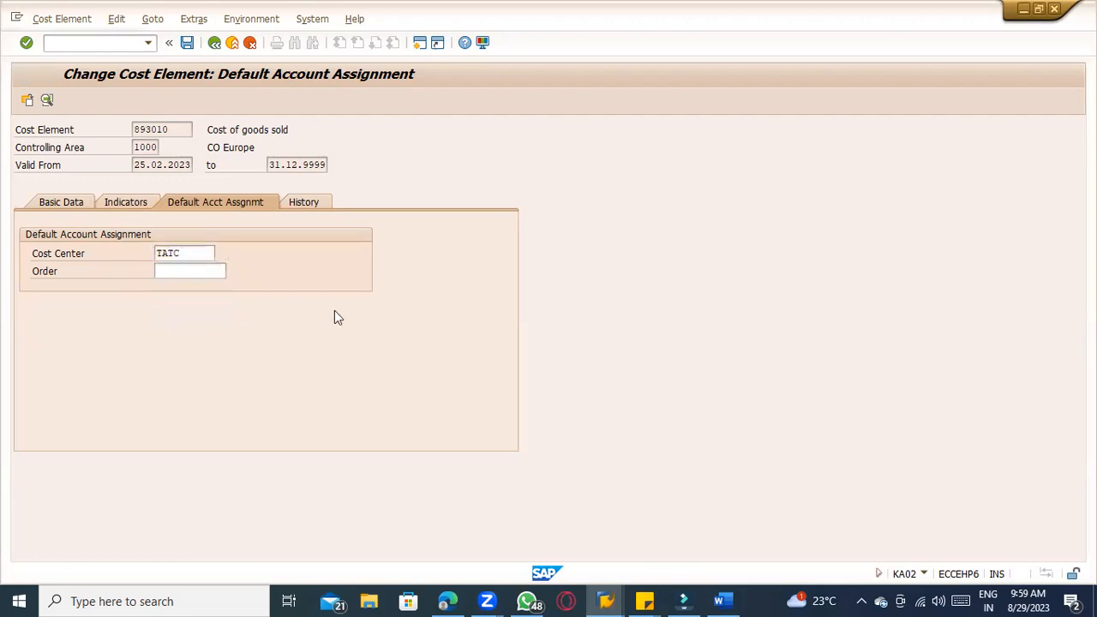
click(59, 46)
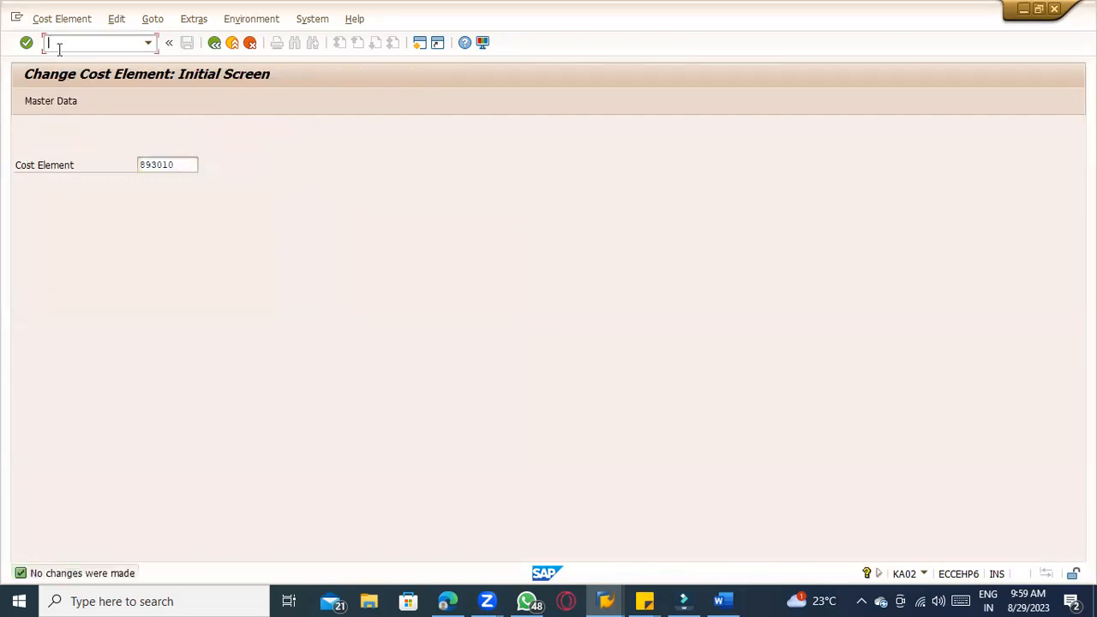
- Restart KA02 for cost element 893010 and examine its available functions, indicators and default account assignment
key(alt+Tab)
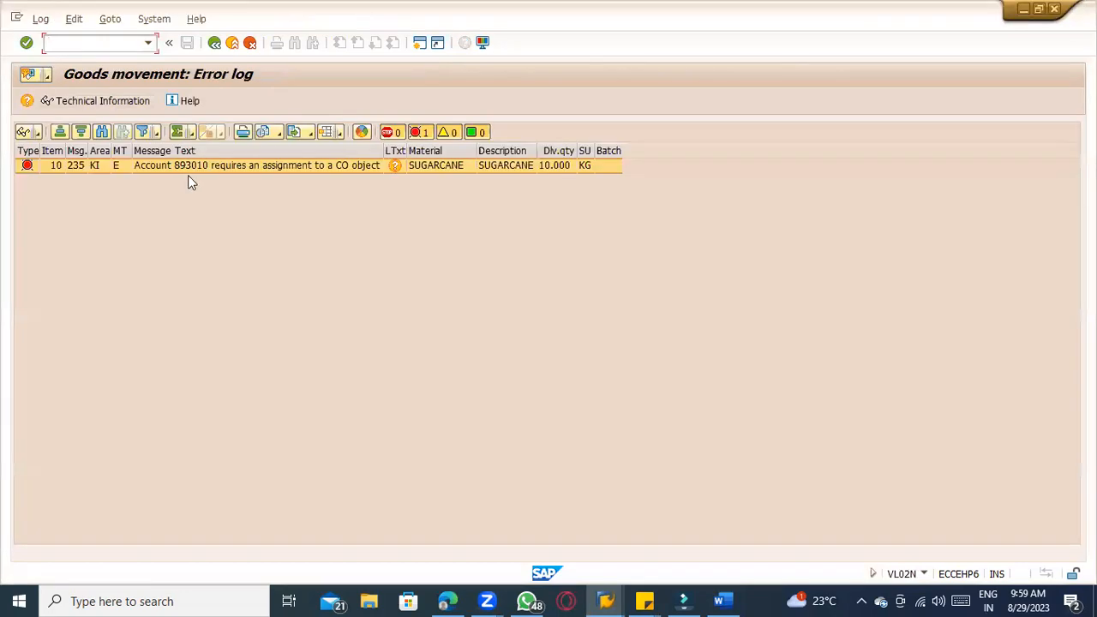
key(alt+Tab)
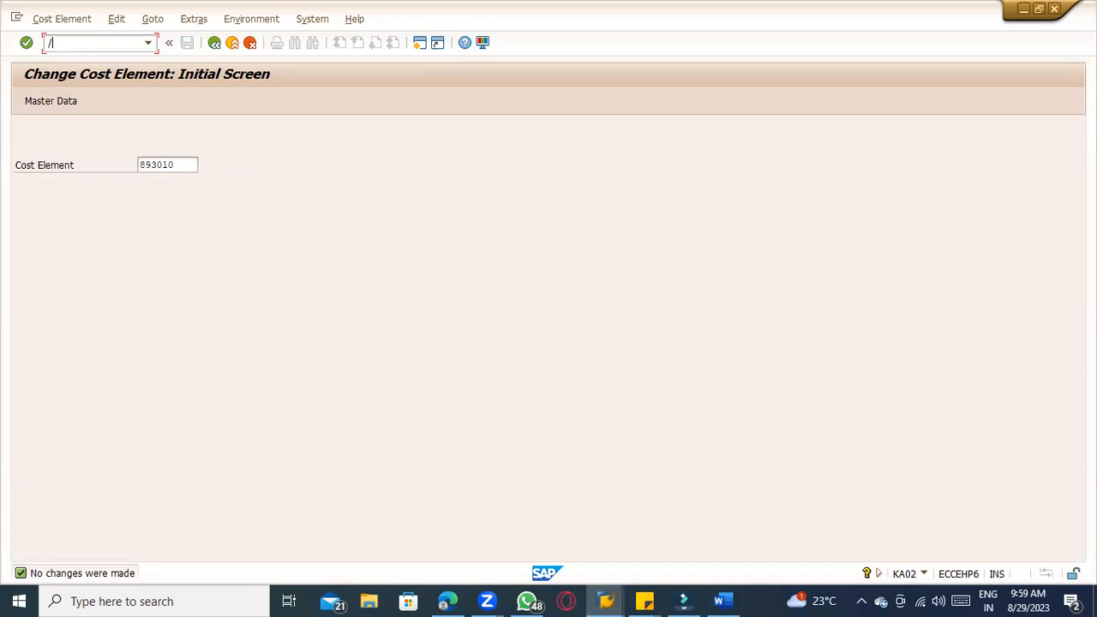
text(/nka02)
key(Return)
key(Return)
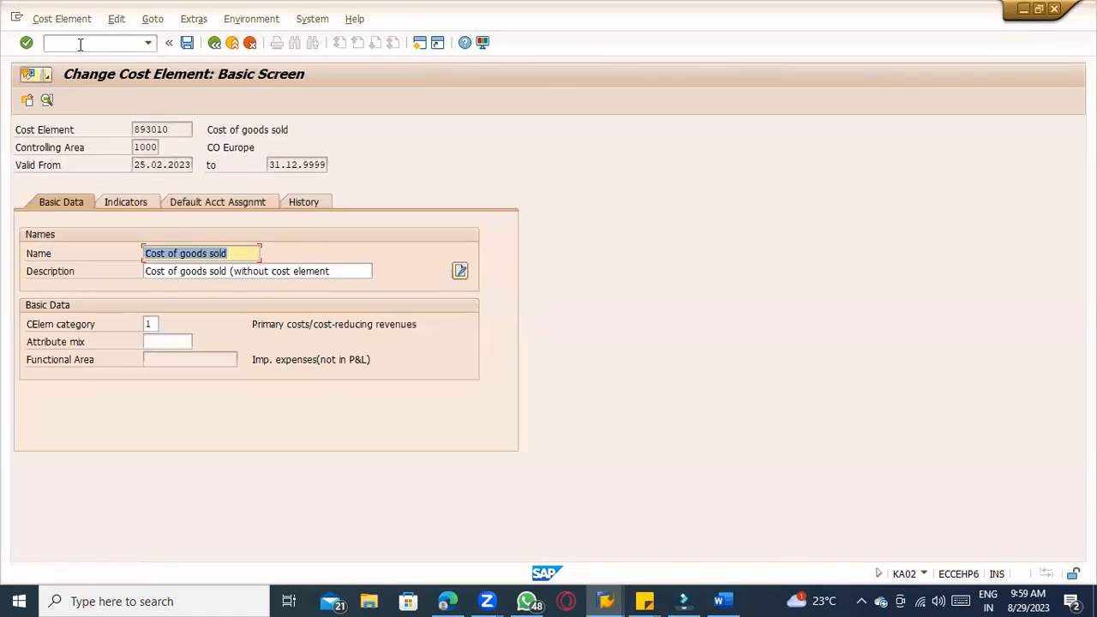
click(145, 21)
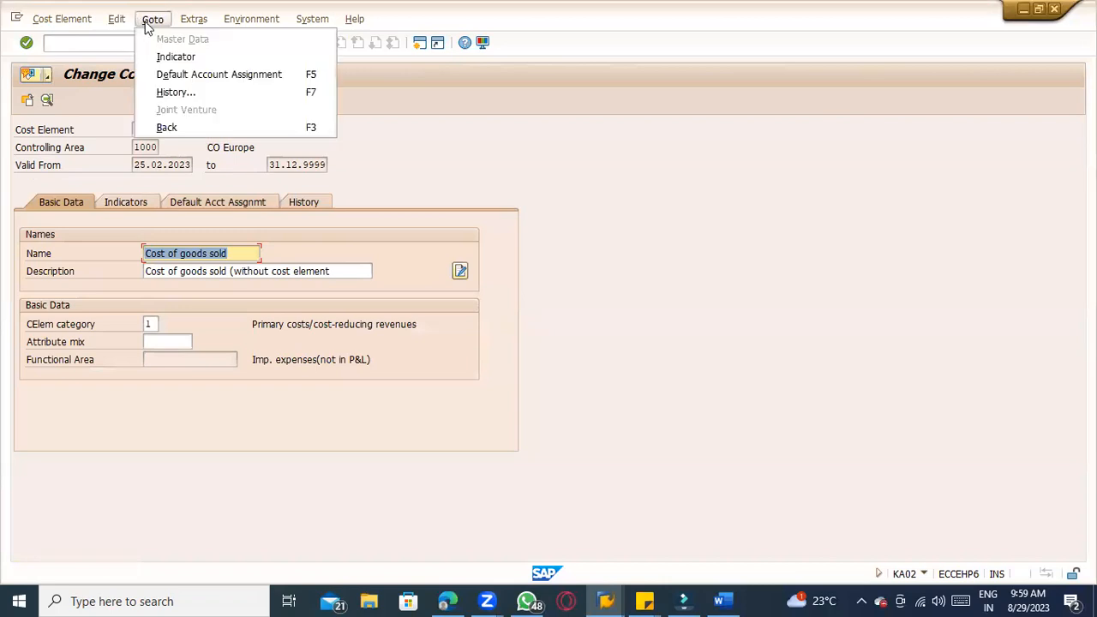
click(178, 27)
click(155, 24)
click(252, 20)
click(114, 19)
mouse_move(62, 19)
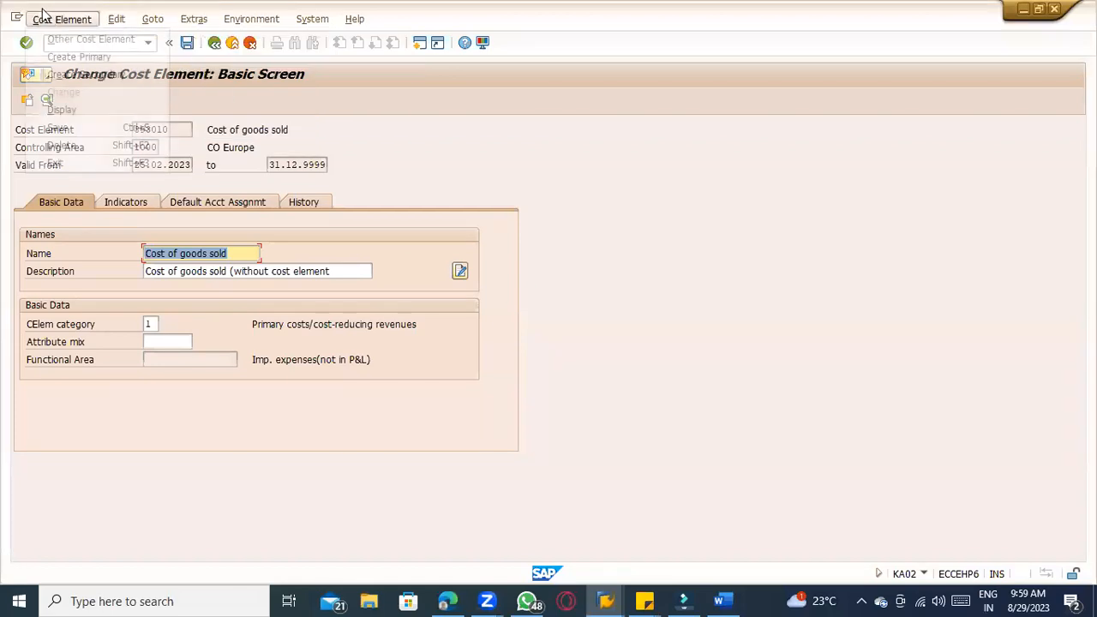
click(397, 195)
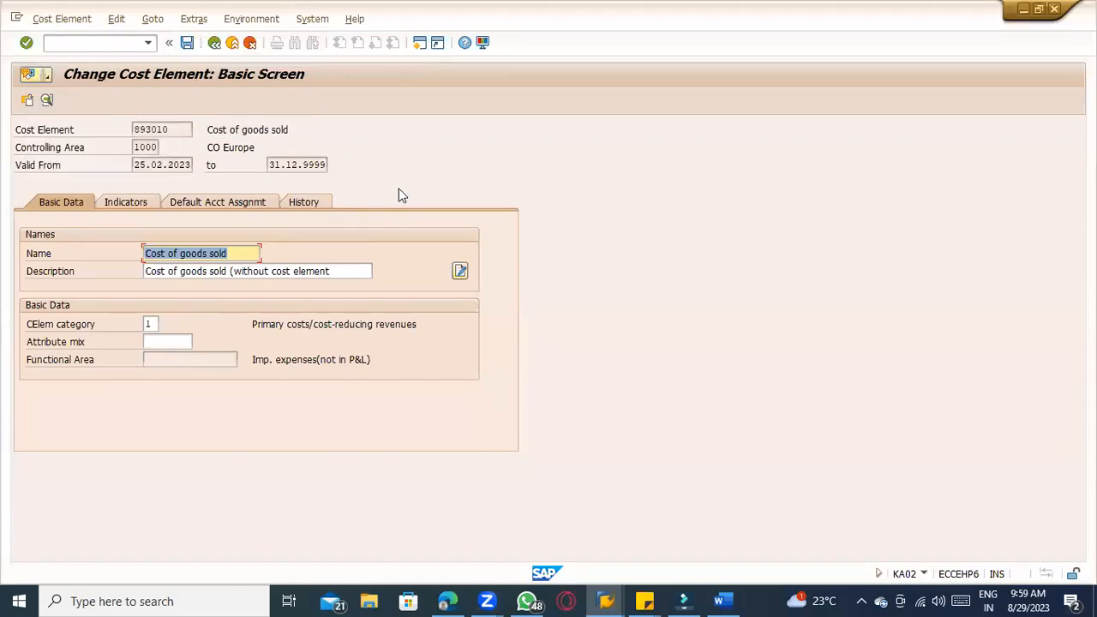
click(153, 202)
click(191, 202)
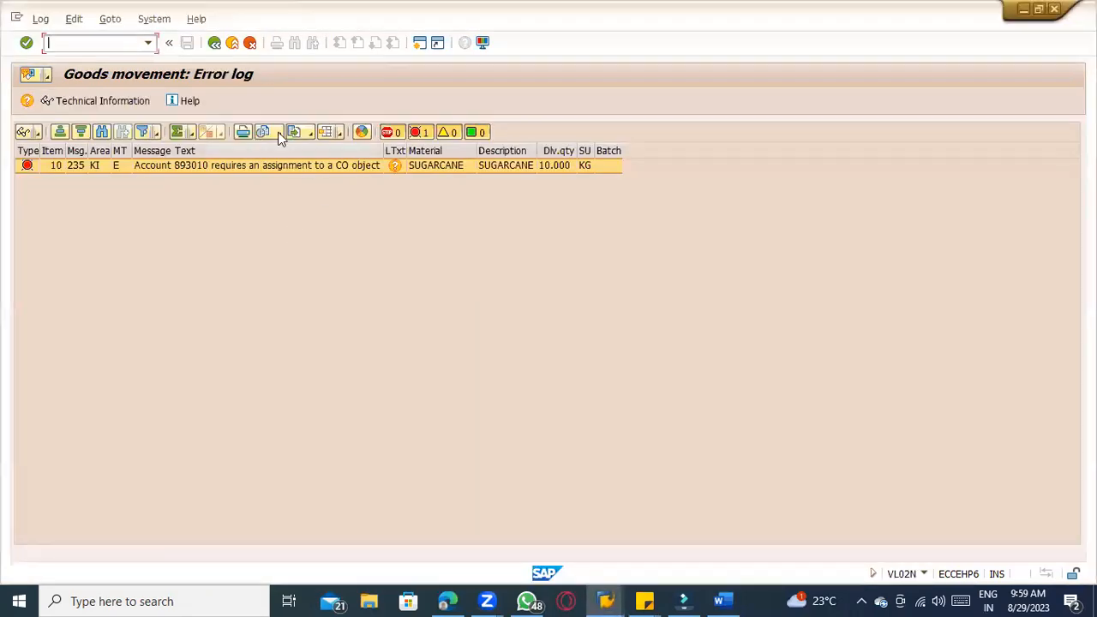
- Leave the outbound delivery without saving and reopen it in transaction VL02N
click(234, 46)
click(235, 47)
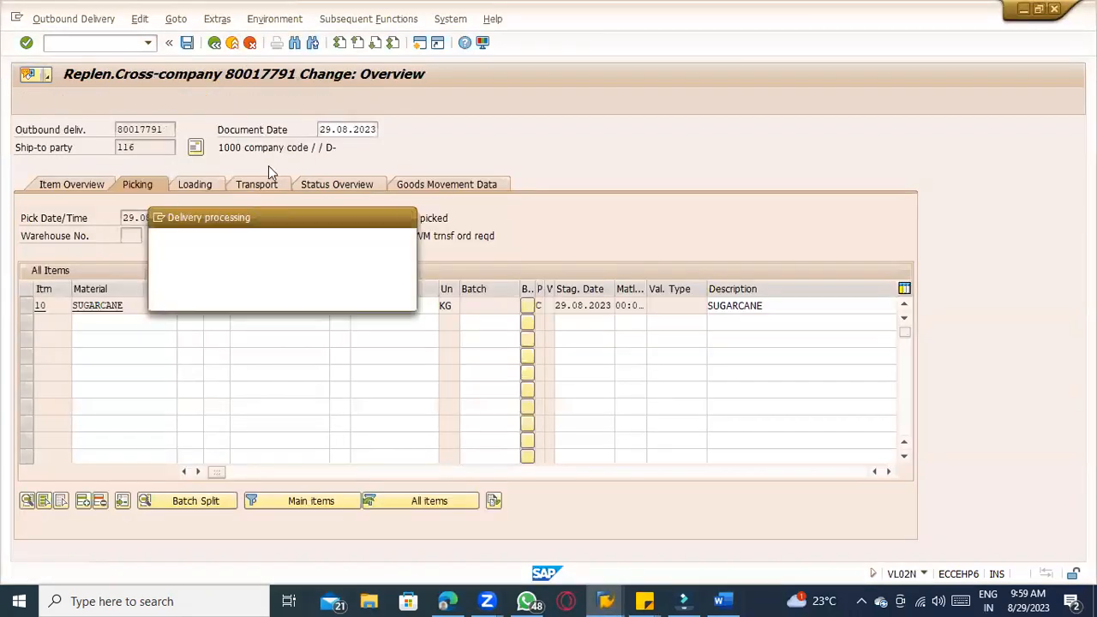
click(282, 295)
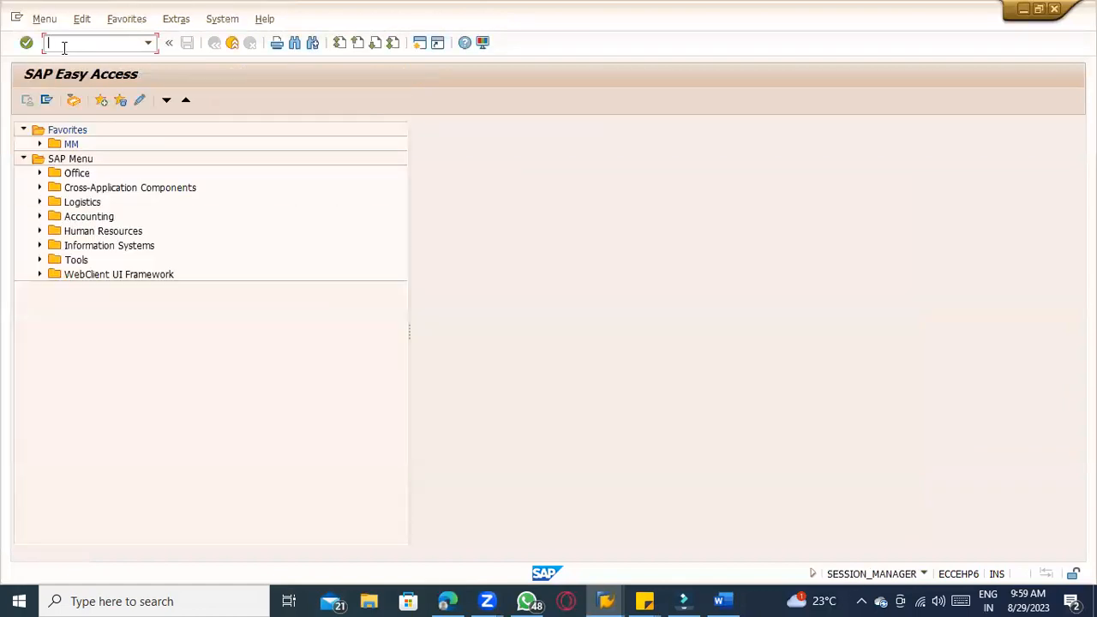
click(63, 48)
text(vl02n)
key(Return)
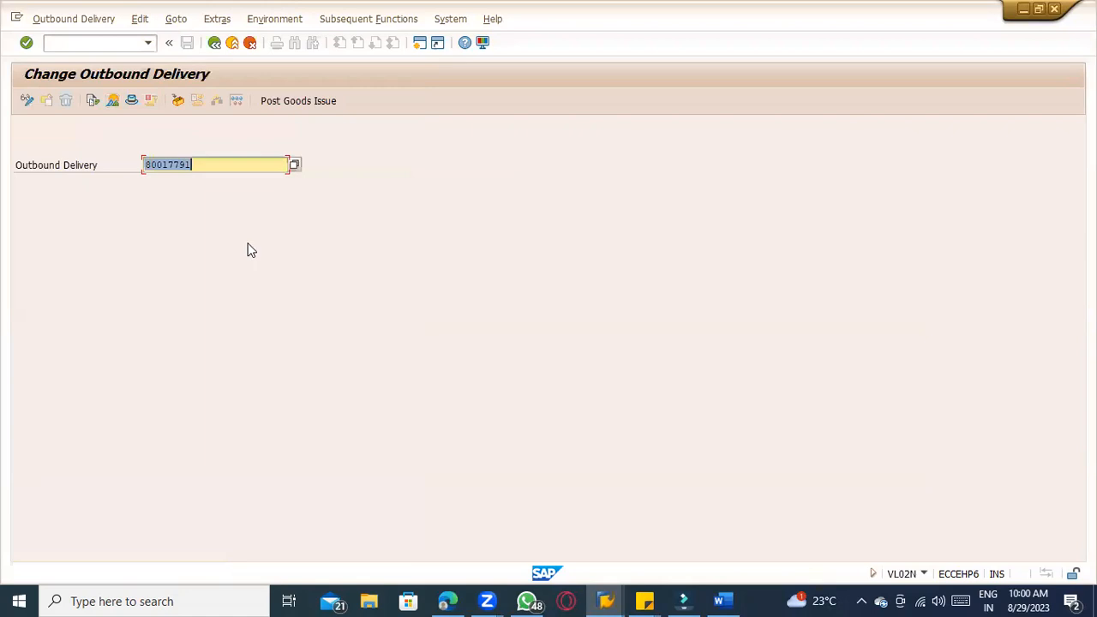
key(Return)
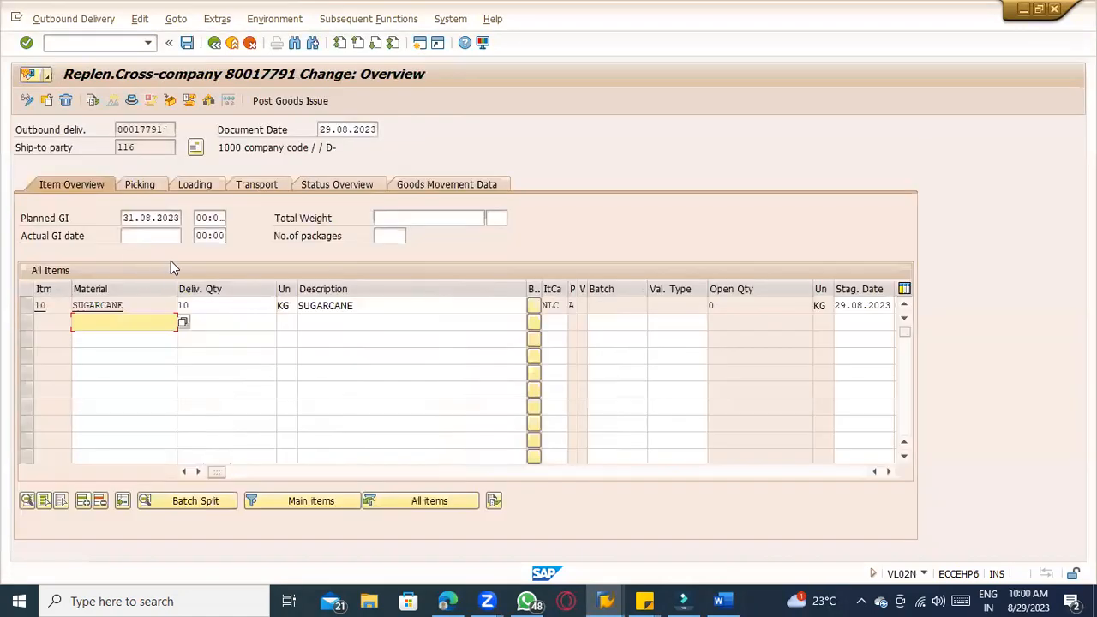
- Enter storage location TATR and picked quantity 10 for the SUGARCANE item in the delivery's picking data
click(139, 185)
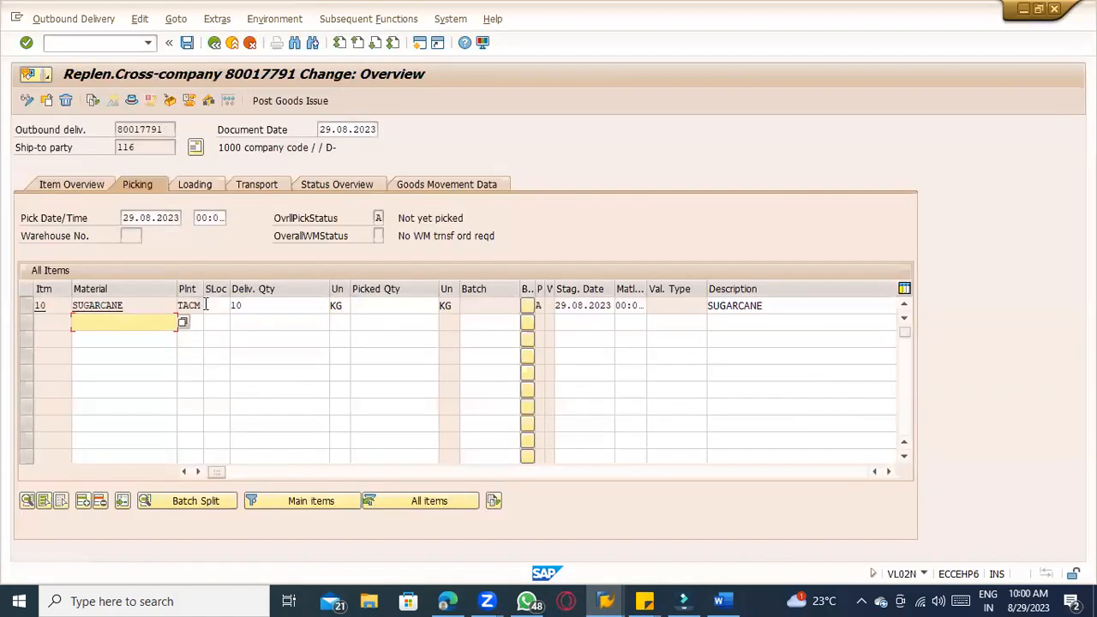
text(TATR)
click(370, 309)
text(10)
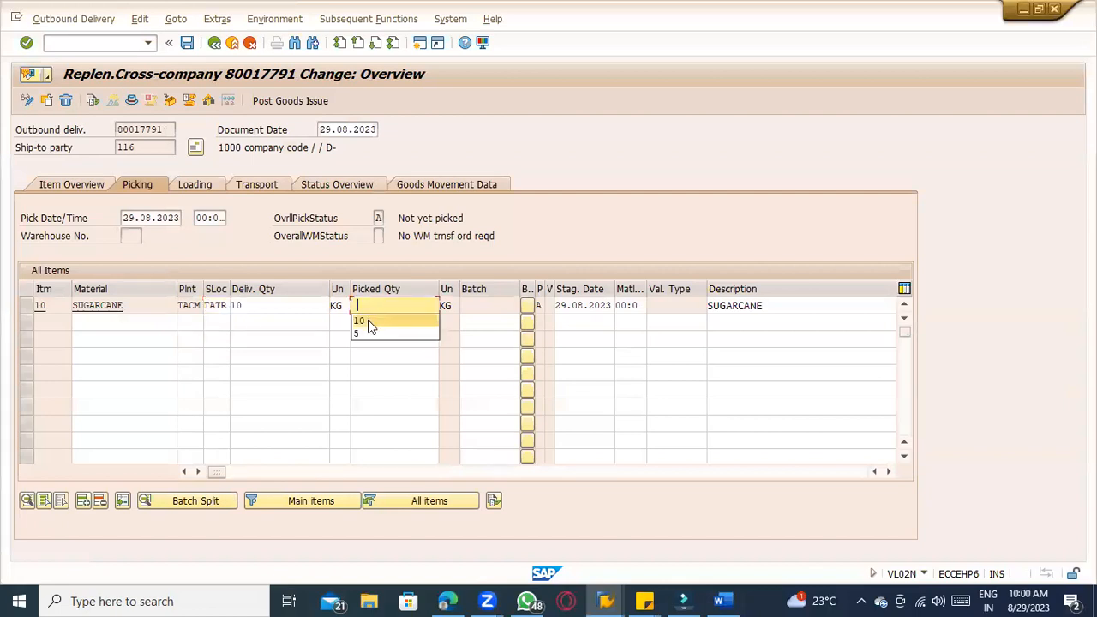
key(Return)
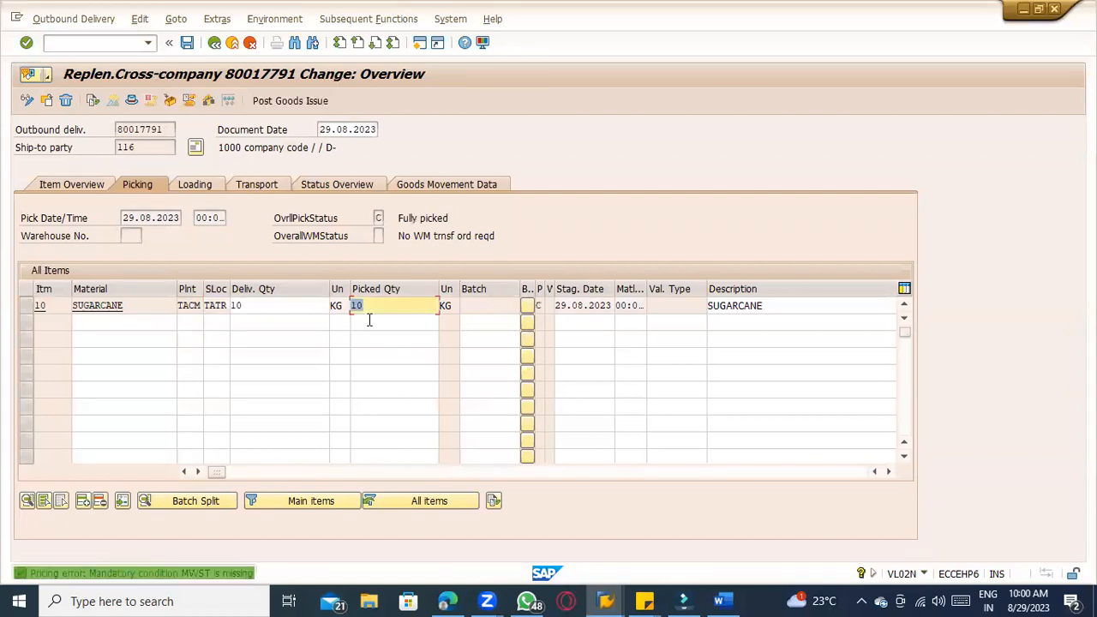
- Add condition type EK01 with amount 10 to the SUGARCANE delivery item's pricing conditions
double_click(301, 307)
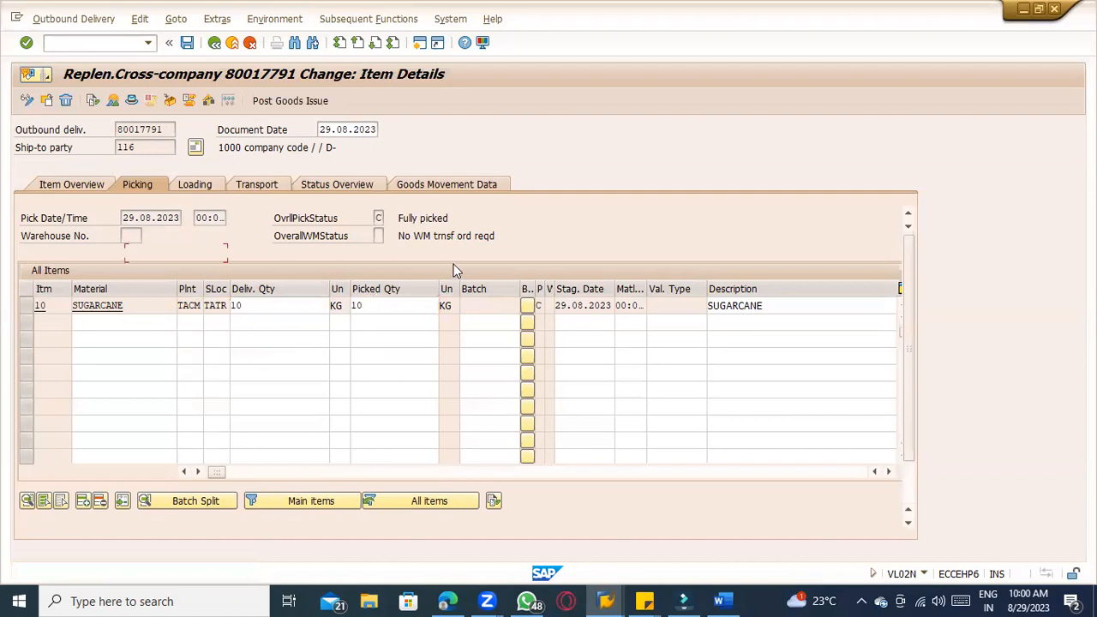
click(705, 189)
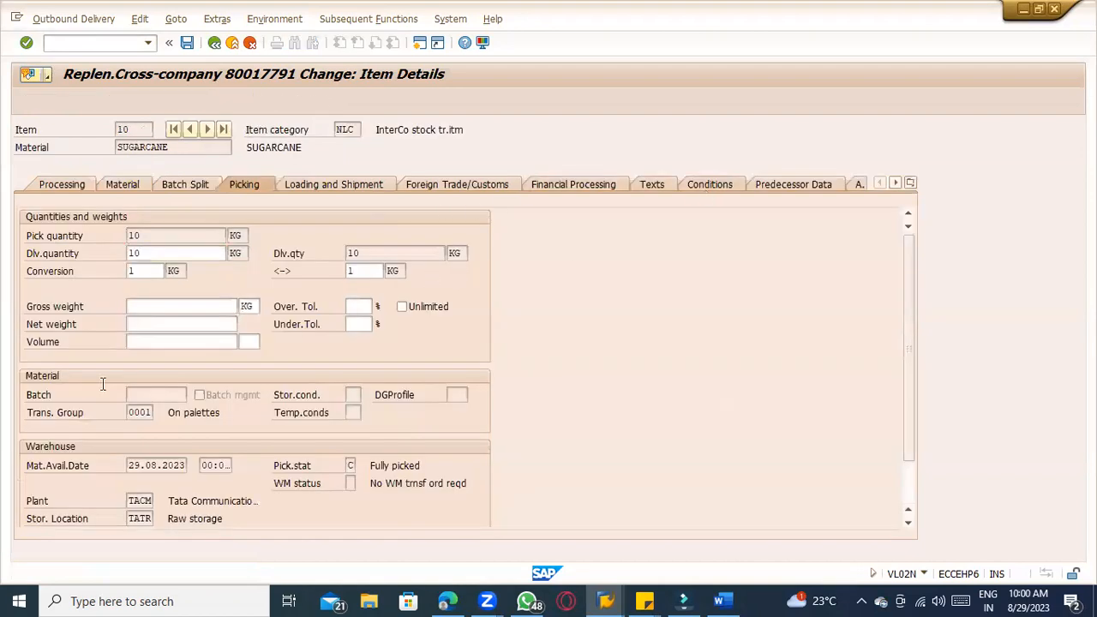
click(68, 439)
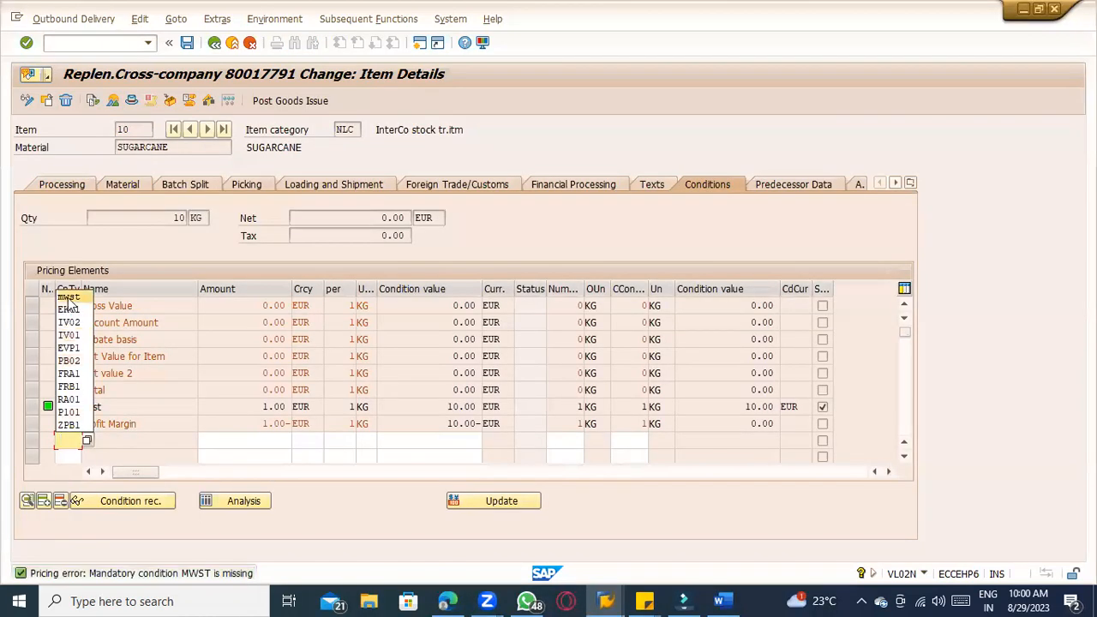
click(69, 309)
text(10)
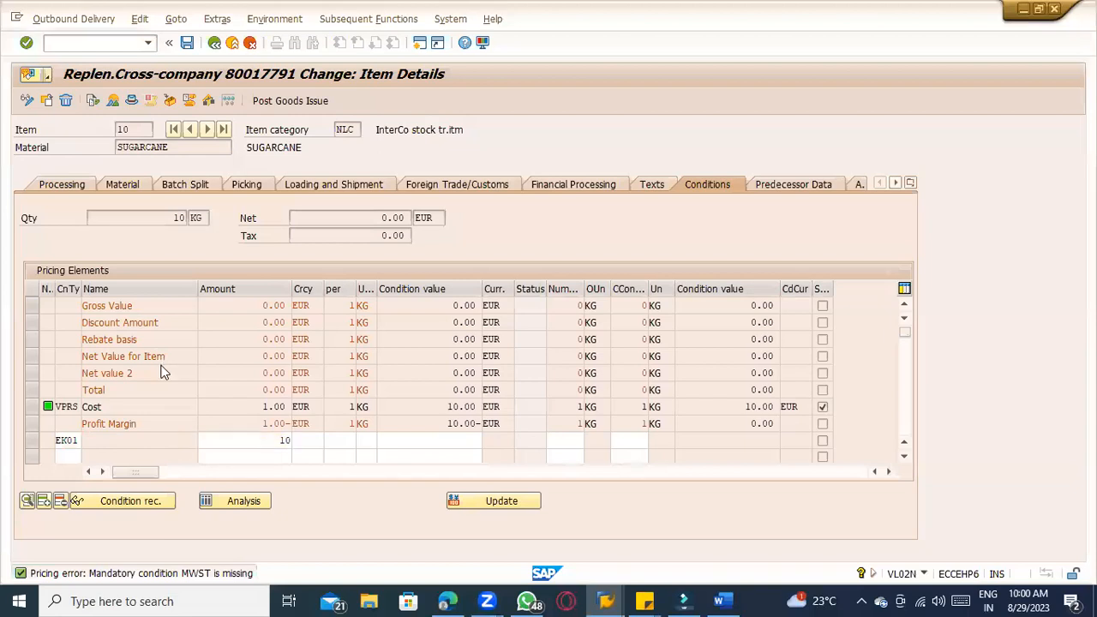
key(Return)
- Return to the delivery overview, save the outbound delivery, reopen it and post its goods issue
click(216, 43)
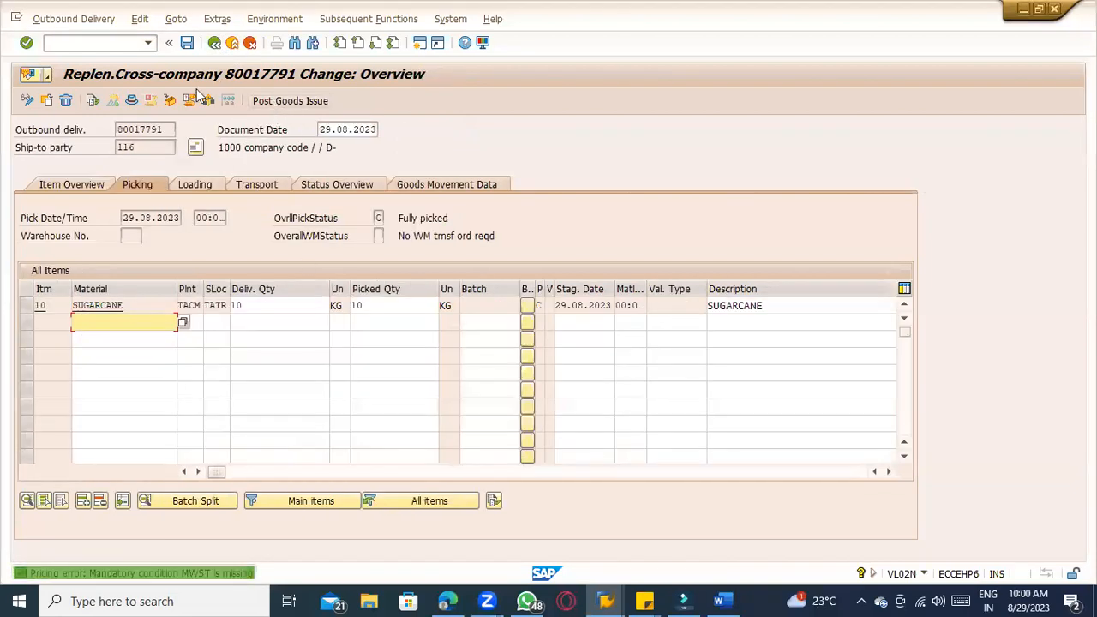
click(187, 43)
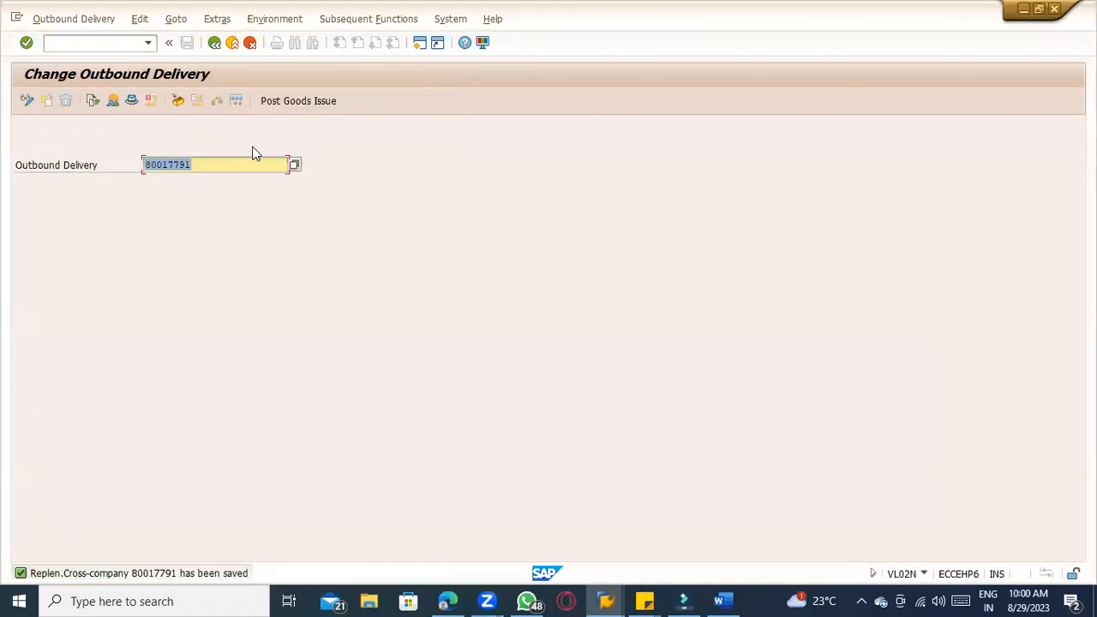
key(Return)
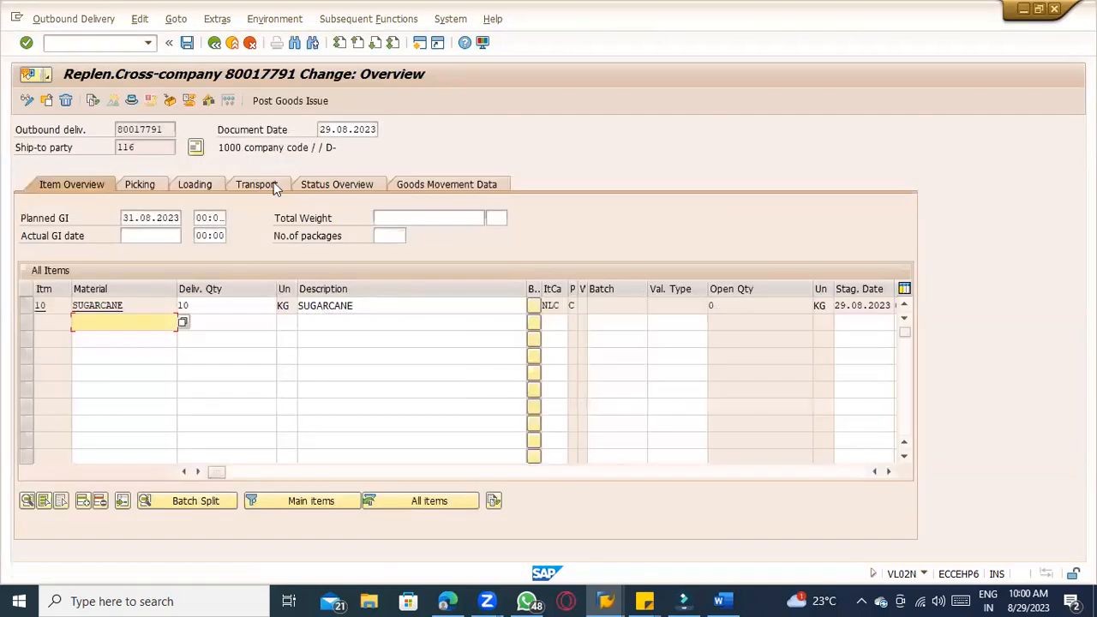
click(289, 105)
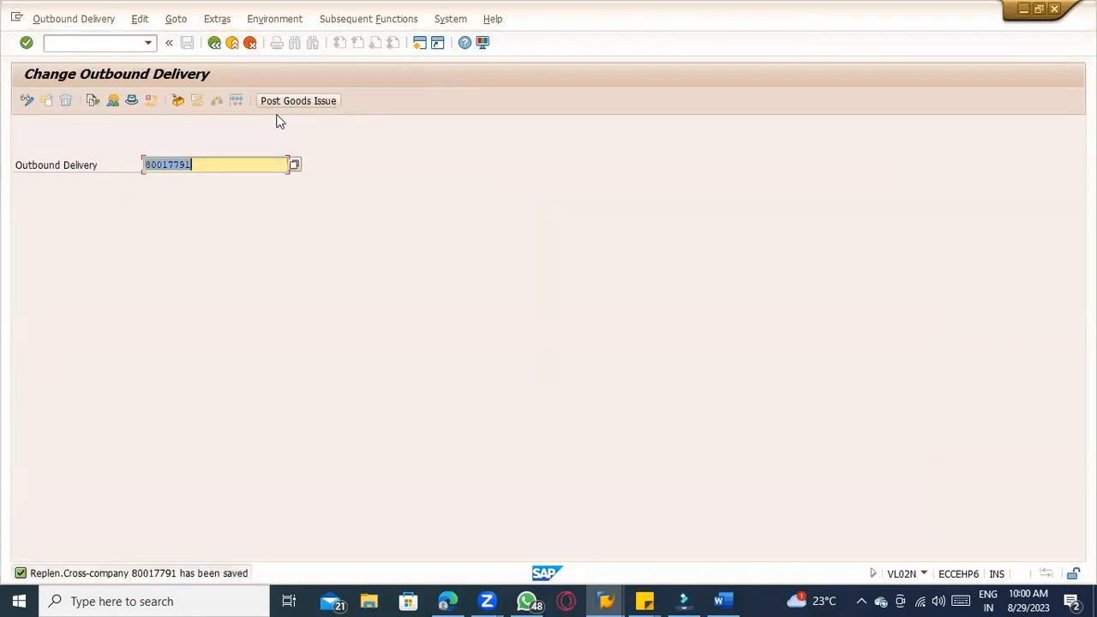
- Display the delivery's document flow and open the cross-company transfer material document to check its movement type
click(74, 19)
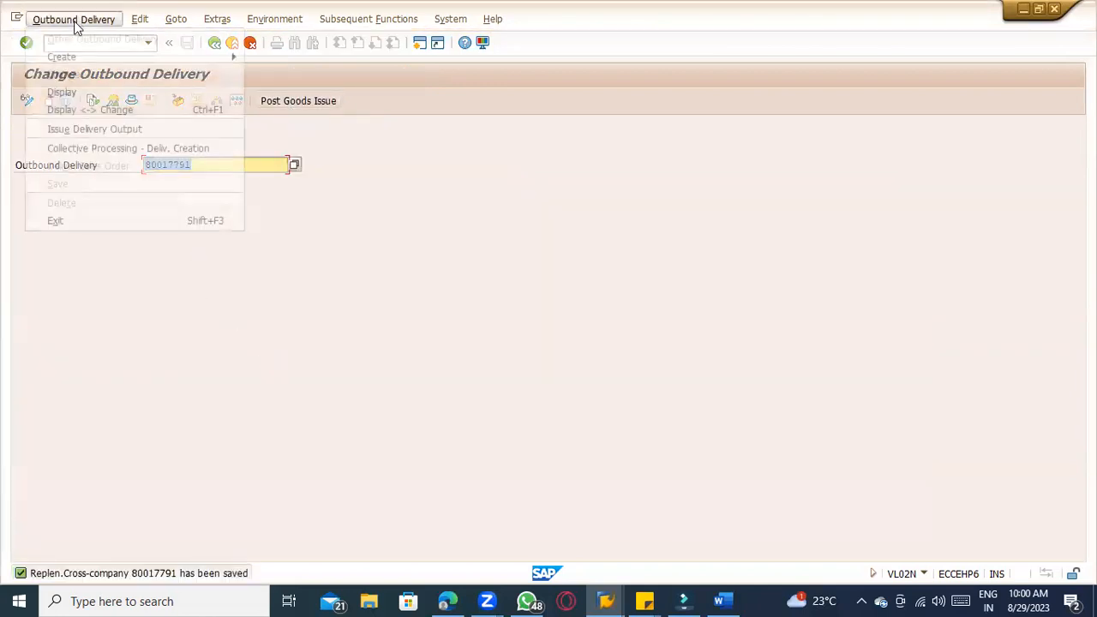
click(90, 88)
key(Return)
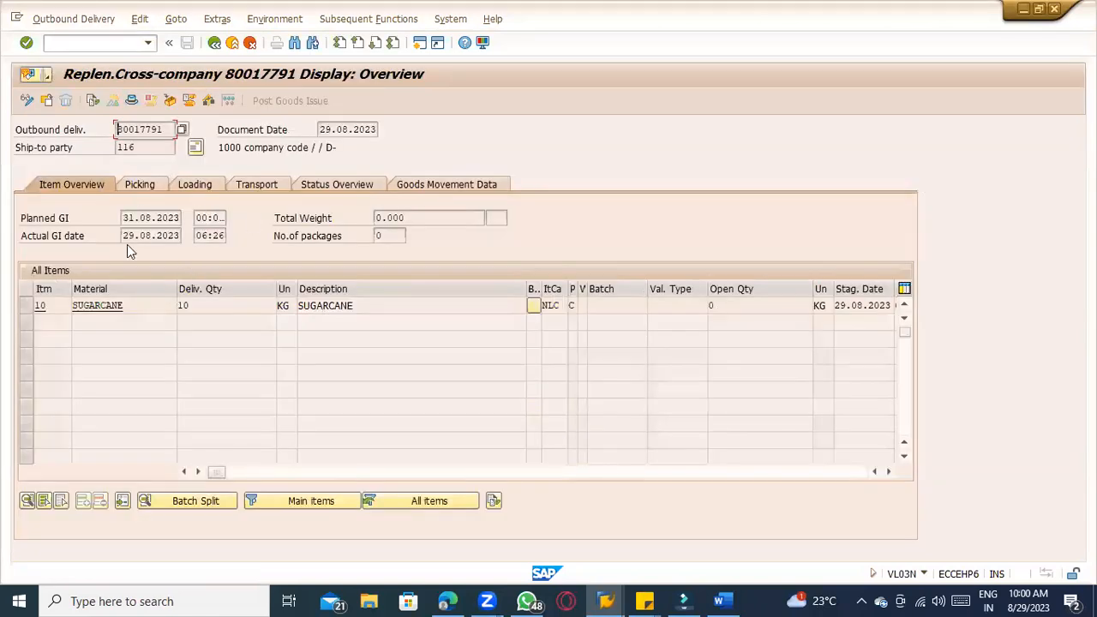
click(91, 101)
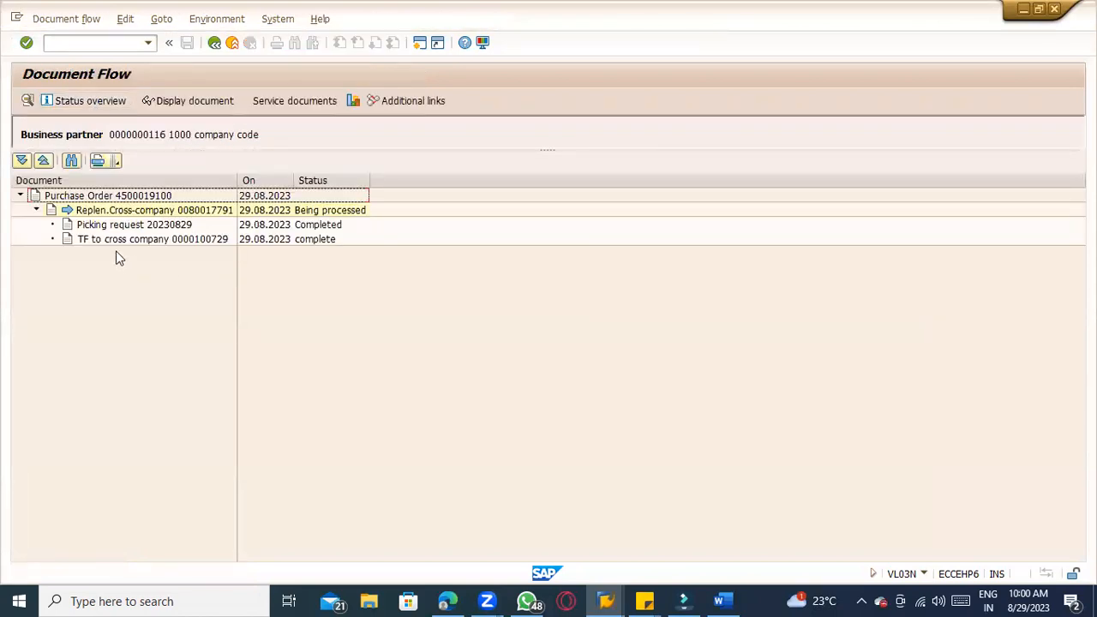
click(112, 241)
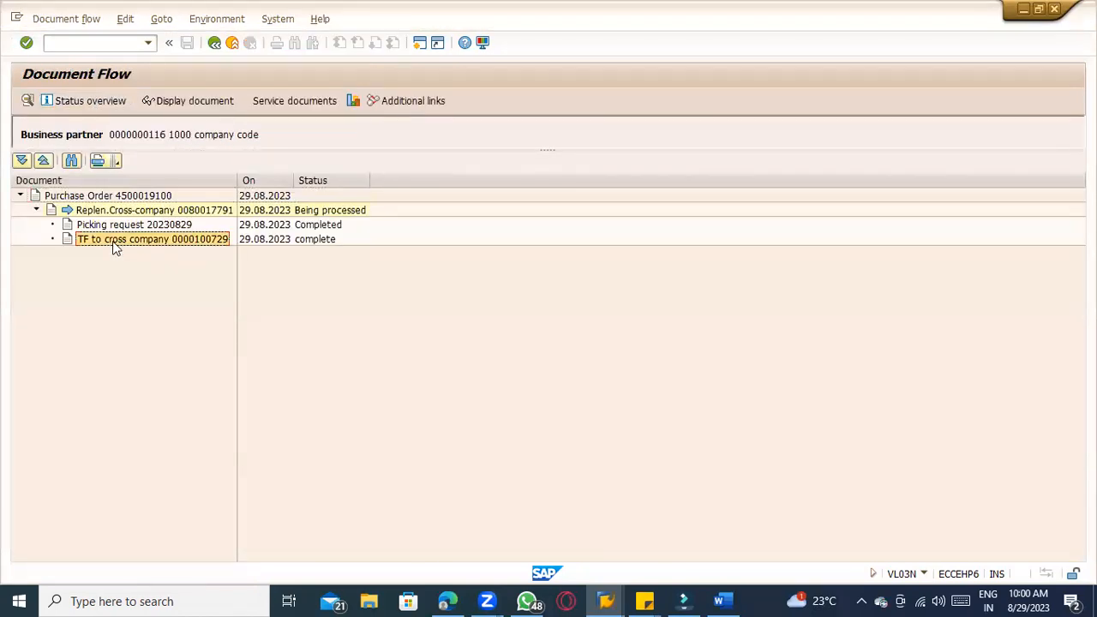
click(194, 101)
double_click(440, 218)
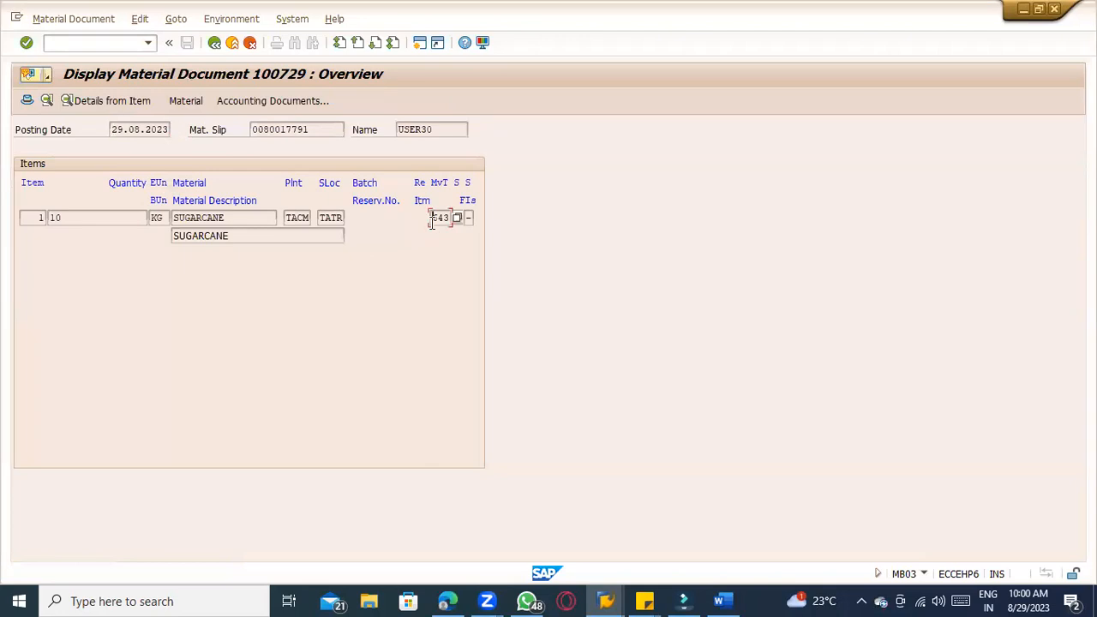
- Switch to the Word notes, add "Movement type 643 , 101" after "DOC TYPE – NB ," and return to SAP
click(725, 600)
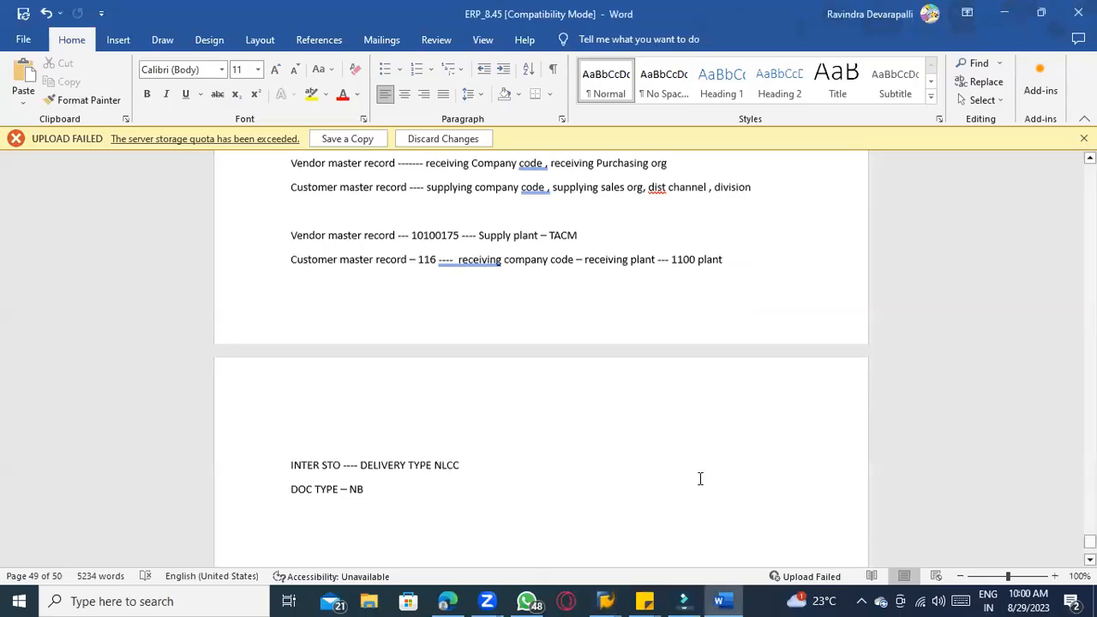
scroll(700, 477, down, 3)
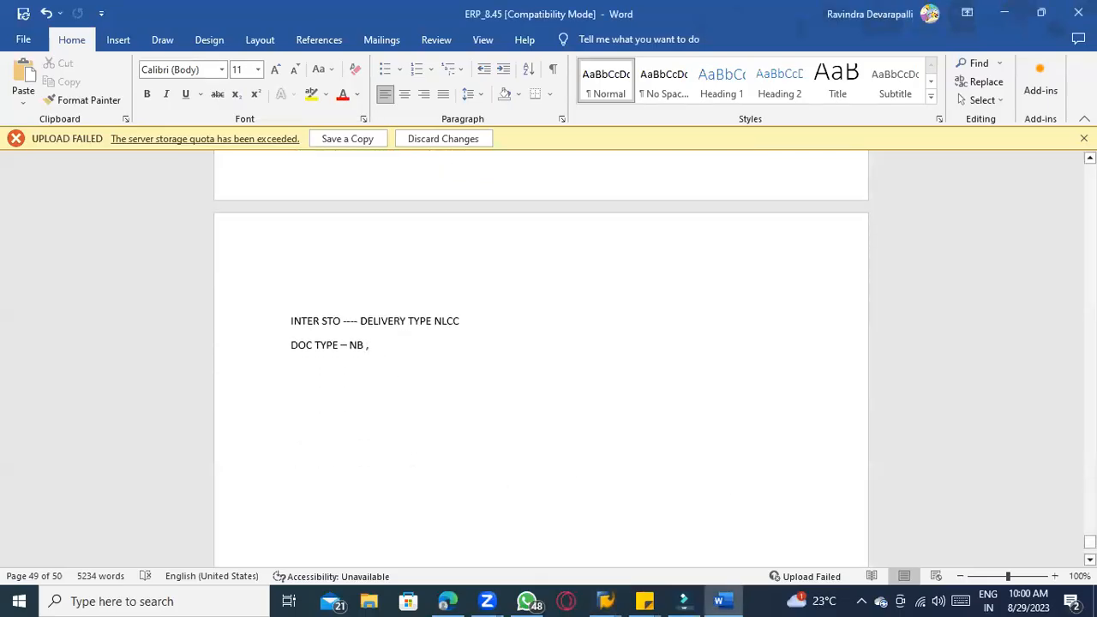
text(Movement type 643 , 101)
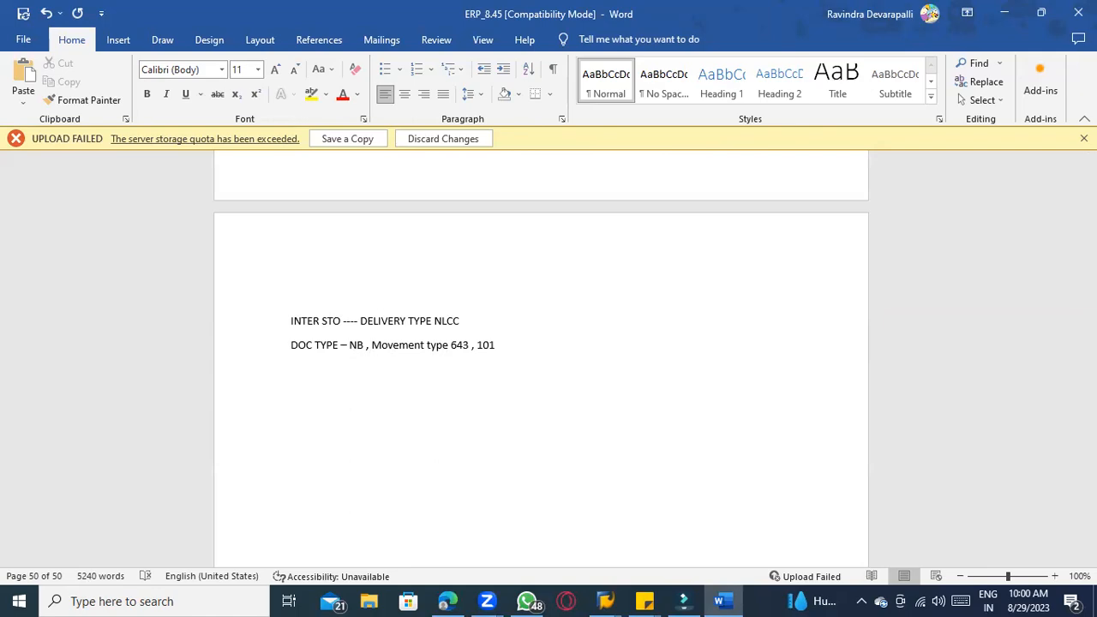
key(alt+Tab)
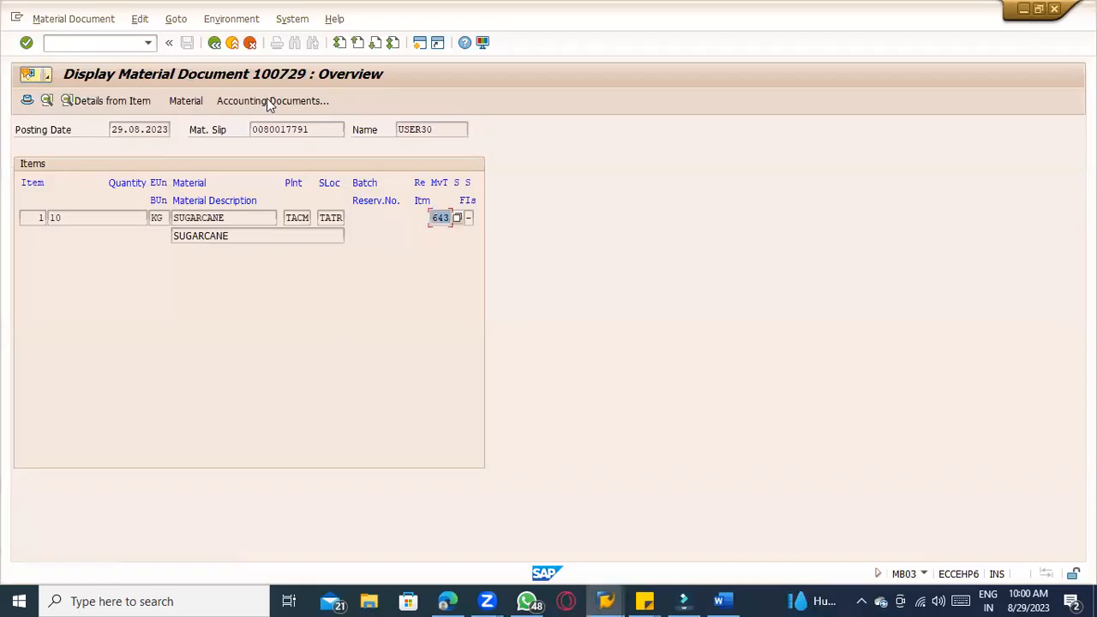
click(214, 43)
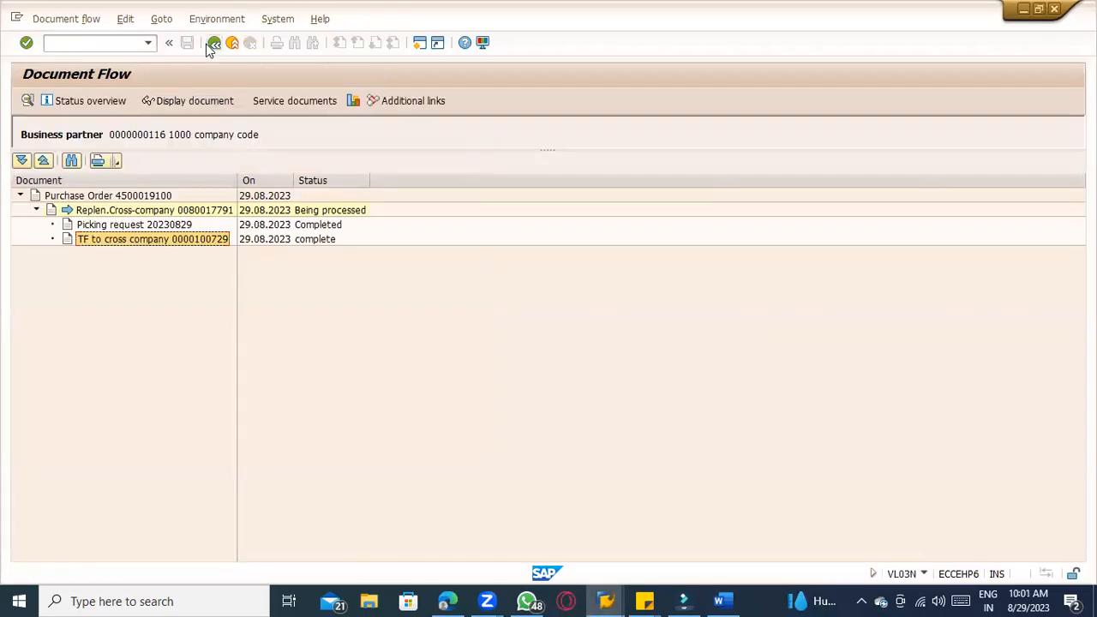
click(208, 45)
drag(166, 129, 94, 128)
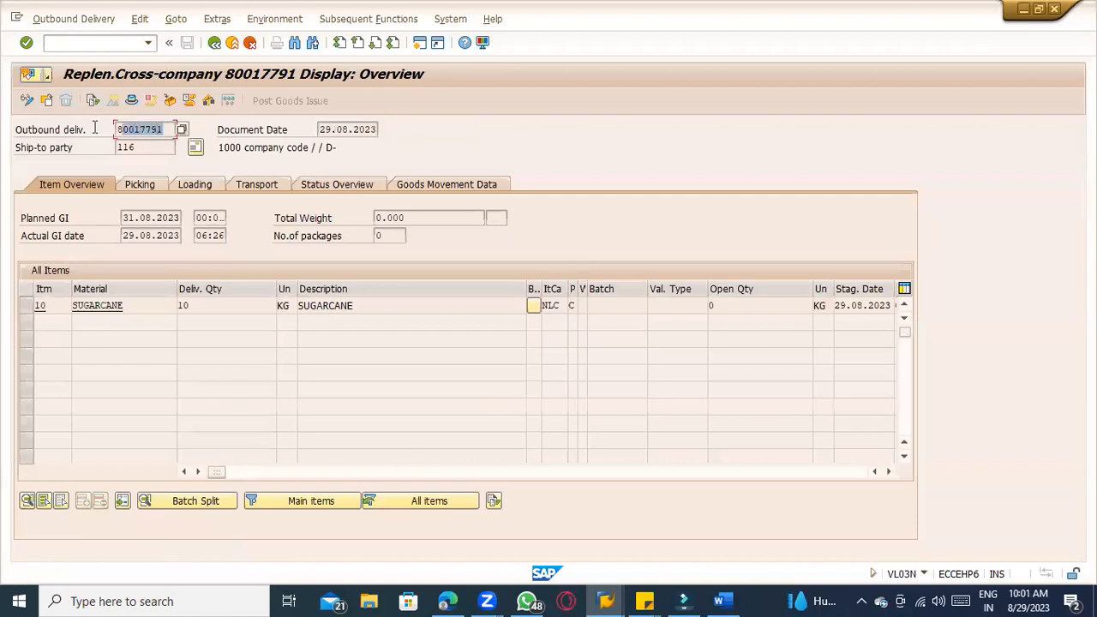
click(84, 44)
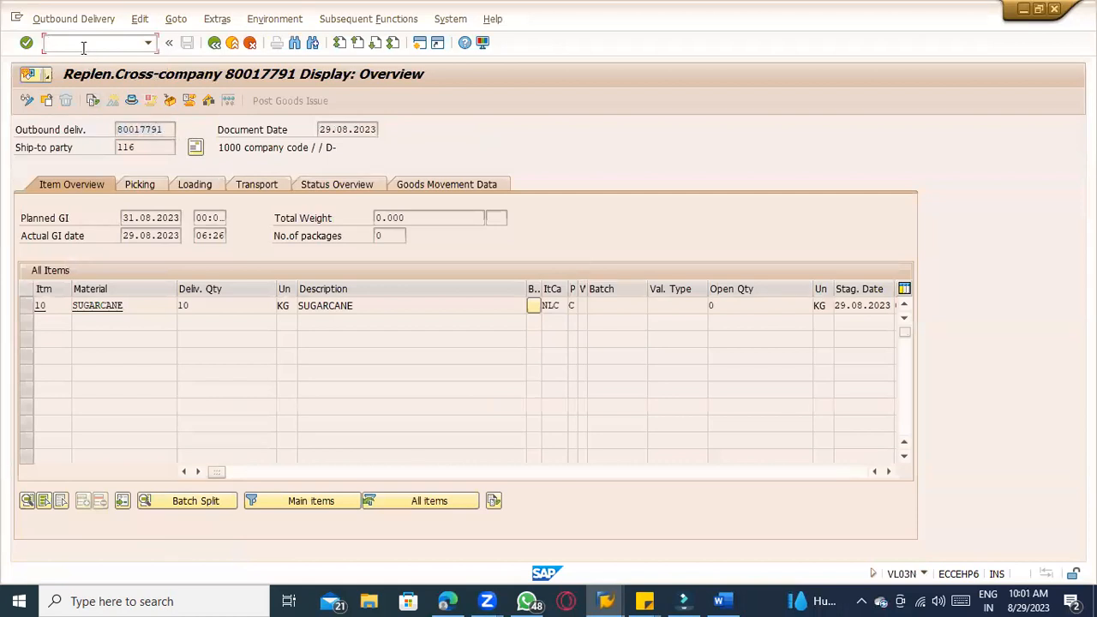
text(/nmigo)
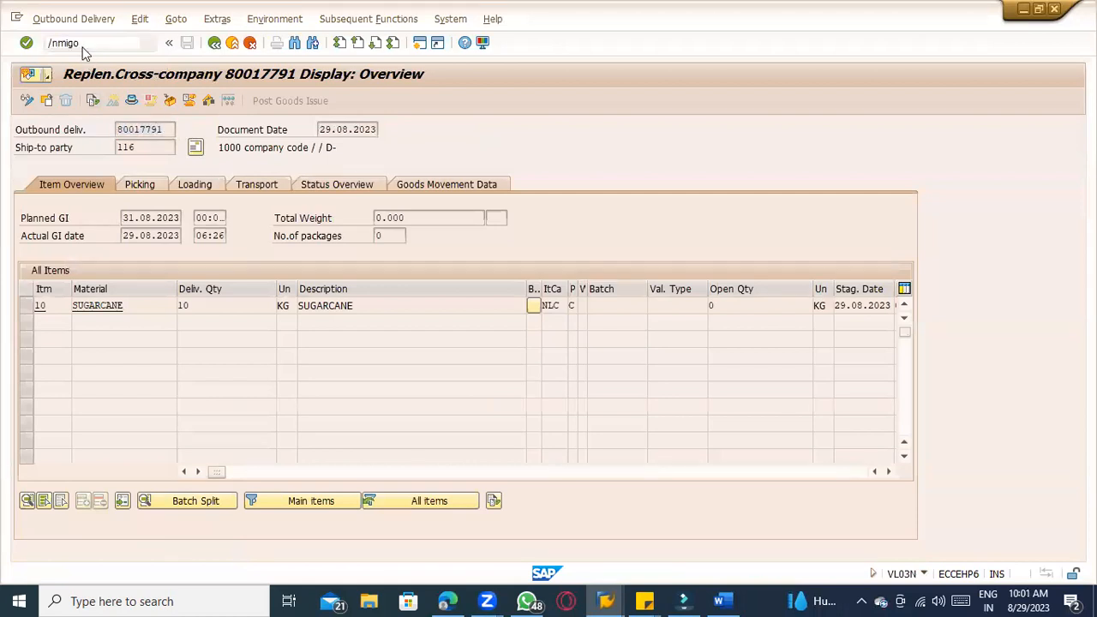
key(Return)
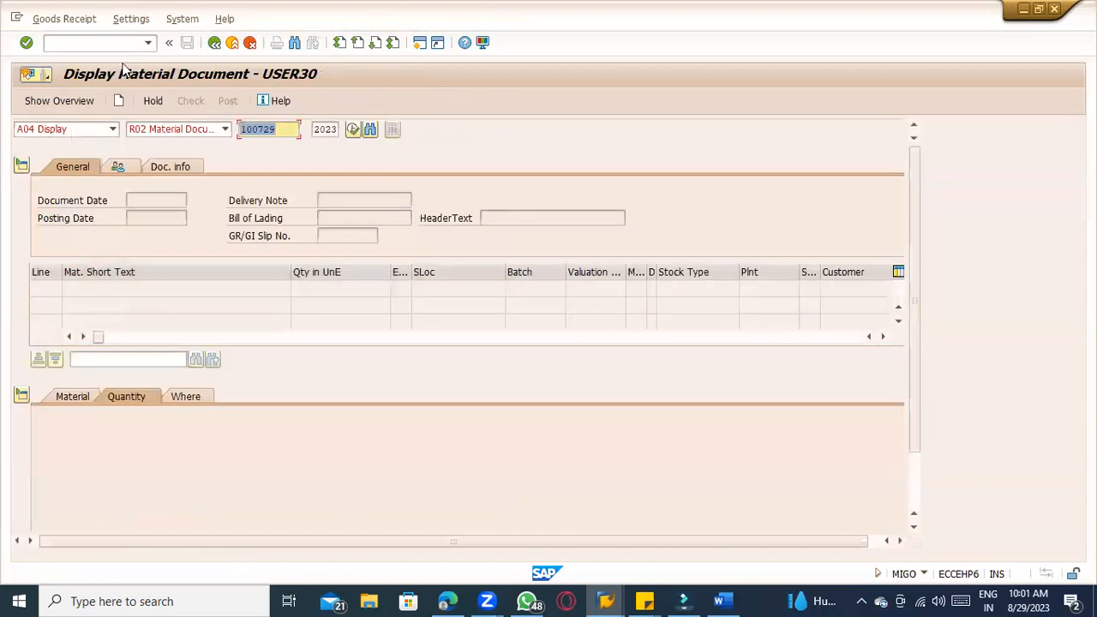
- Start transaction VF01, create the intercompany billing document for the outbound delivery and review the available billing types
click(77, 48)
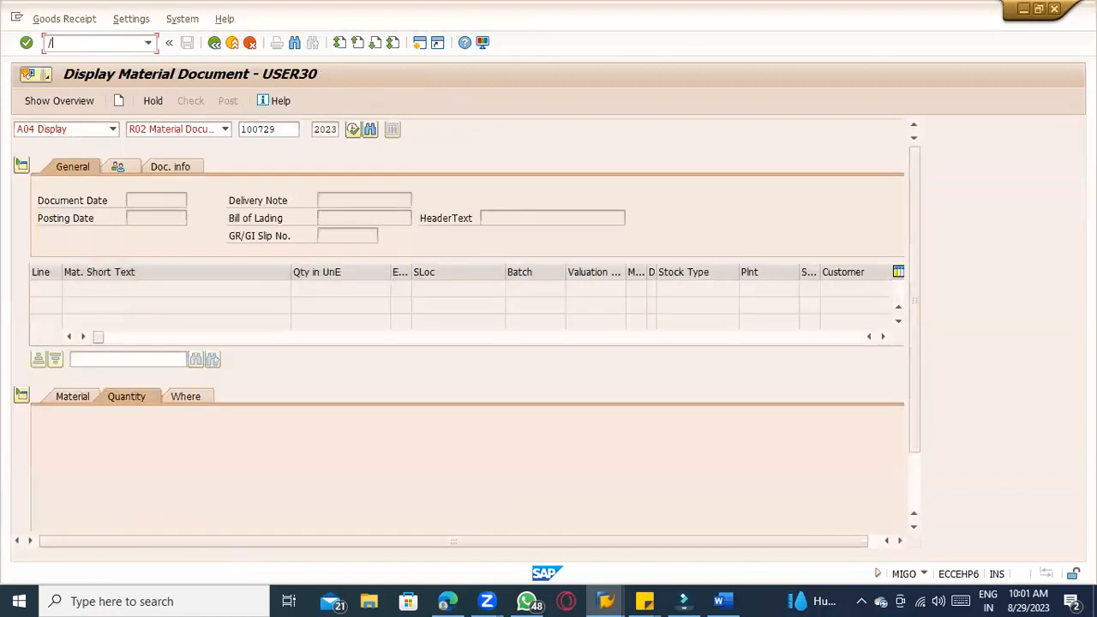
text(/nvf01)
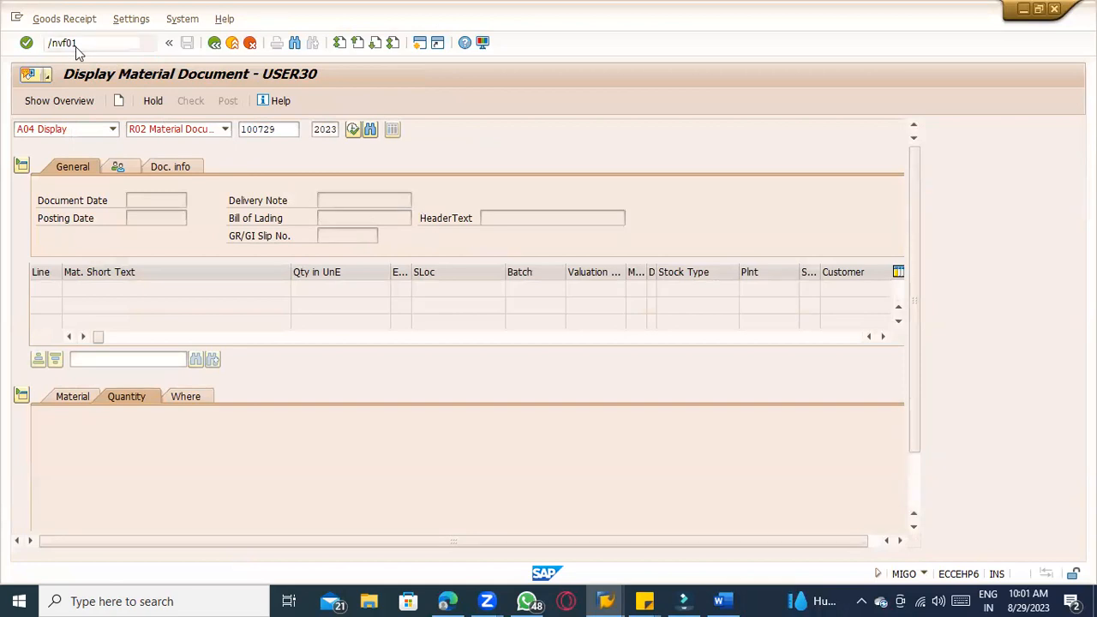
key(Return)
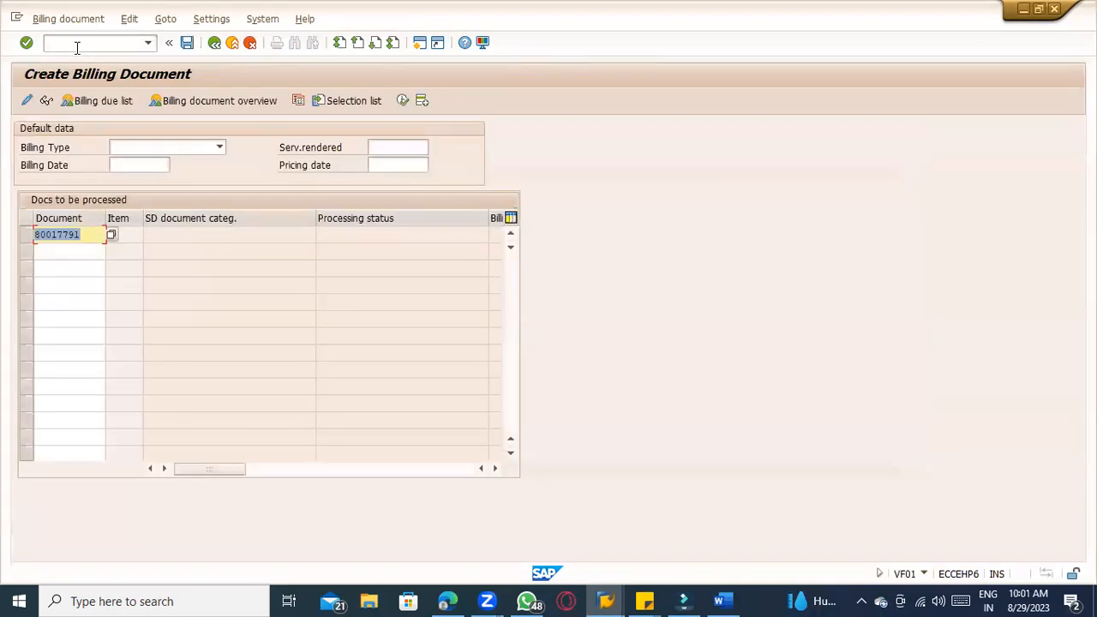
key(Return)
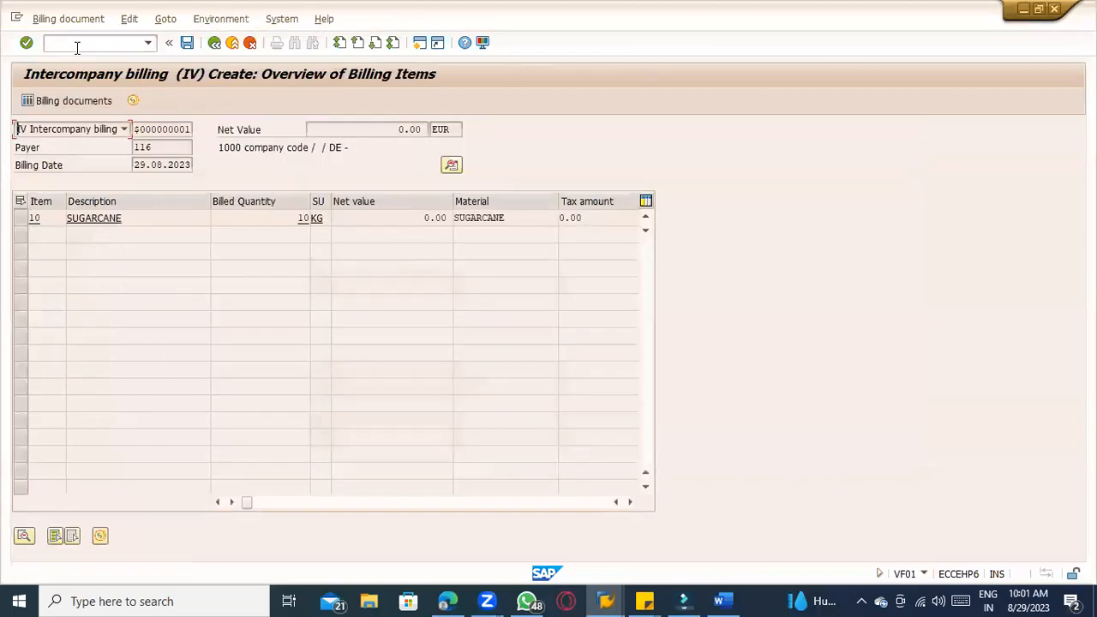
click(62, 127)
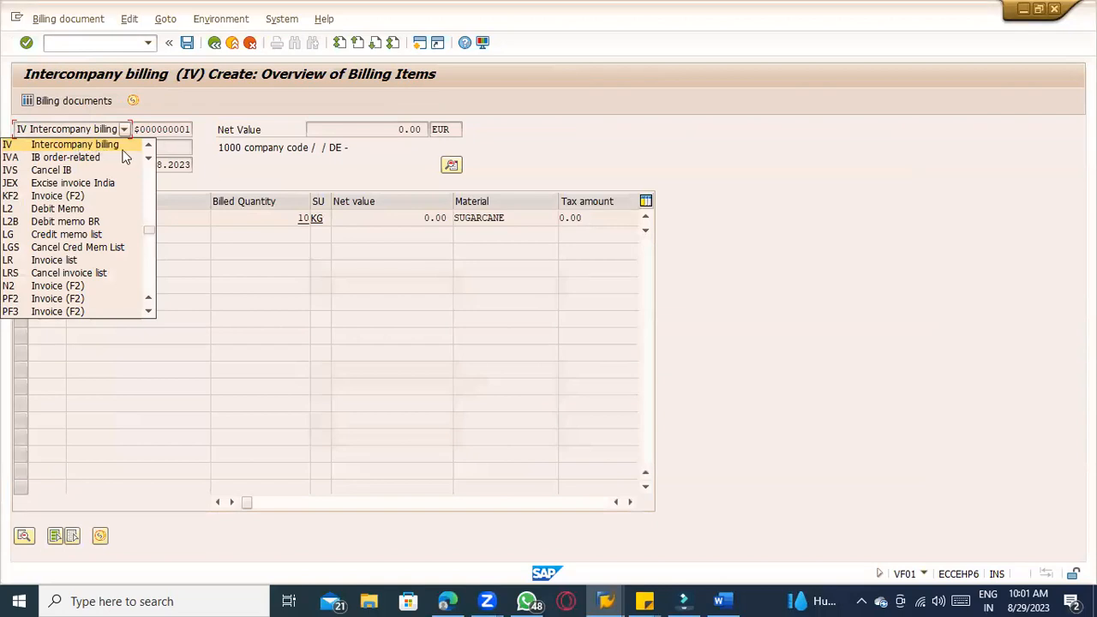
click(289, 174)
- Try to add condition type AA00 with amount 100 to the SUGARCANE billing item's pricing conditions
double_click(275, 220)
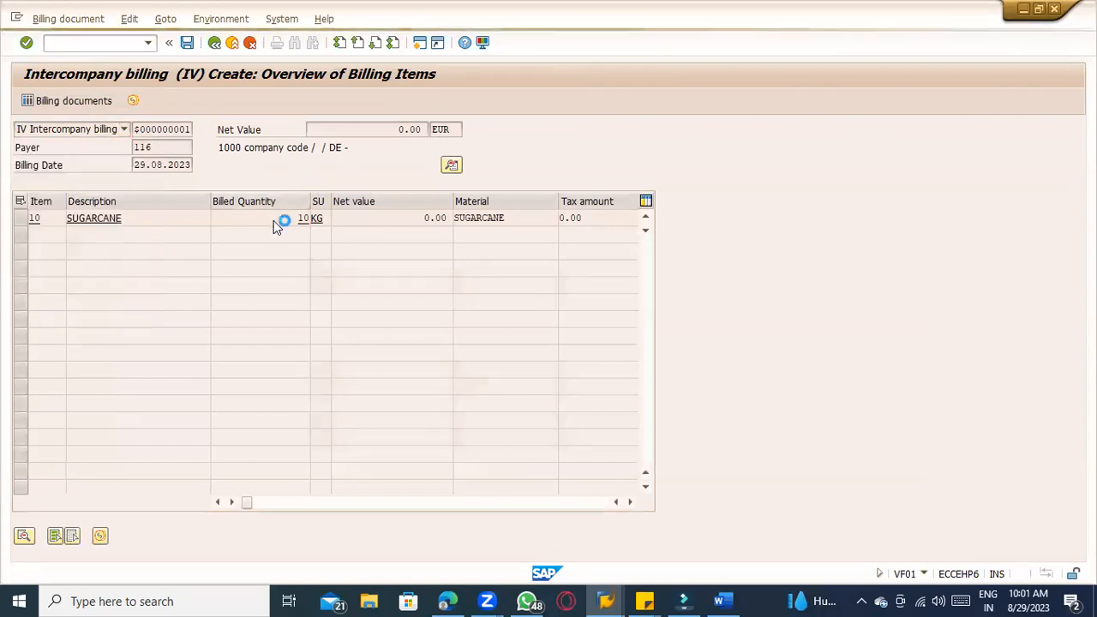
click(209, 223)
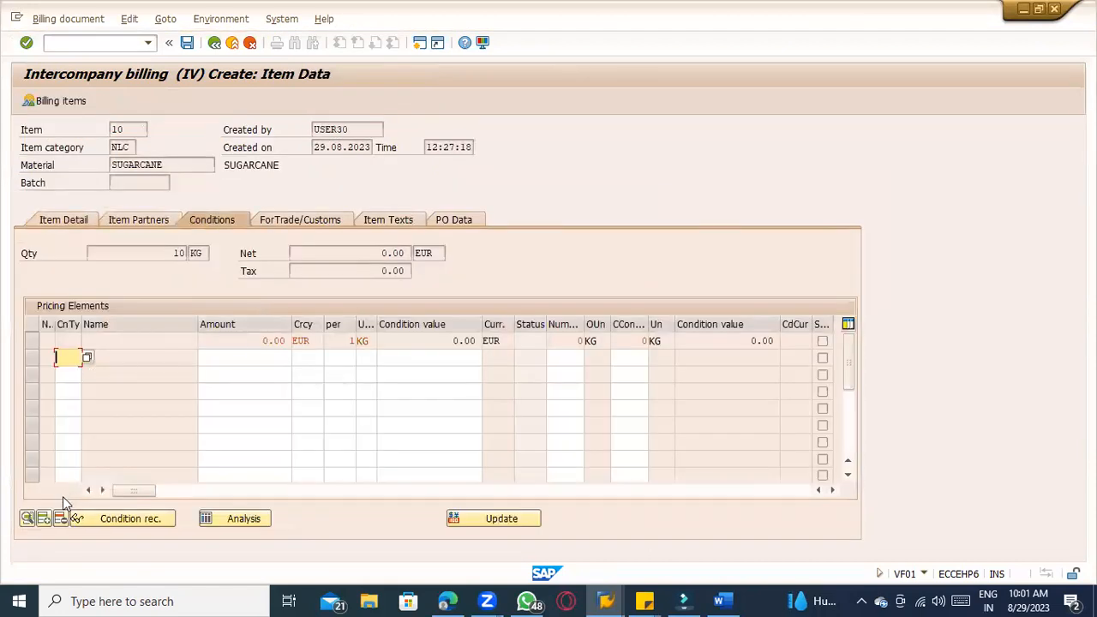
click(88, 363)
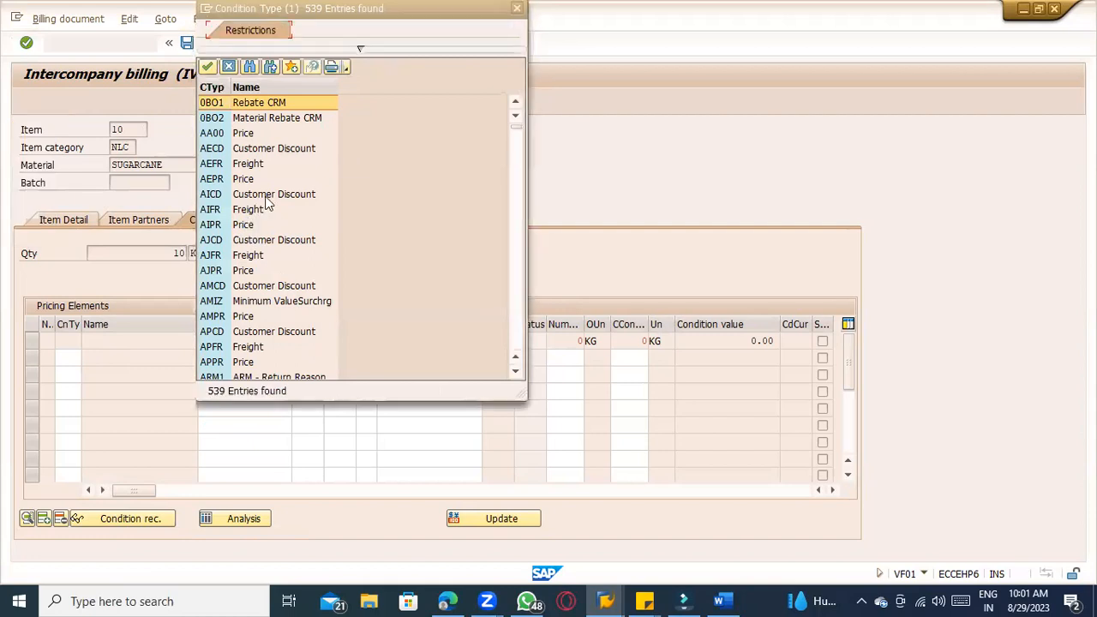
scroll(274, 224, down, 1)
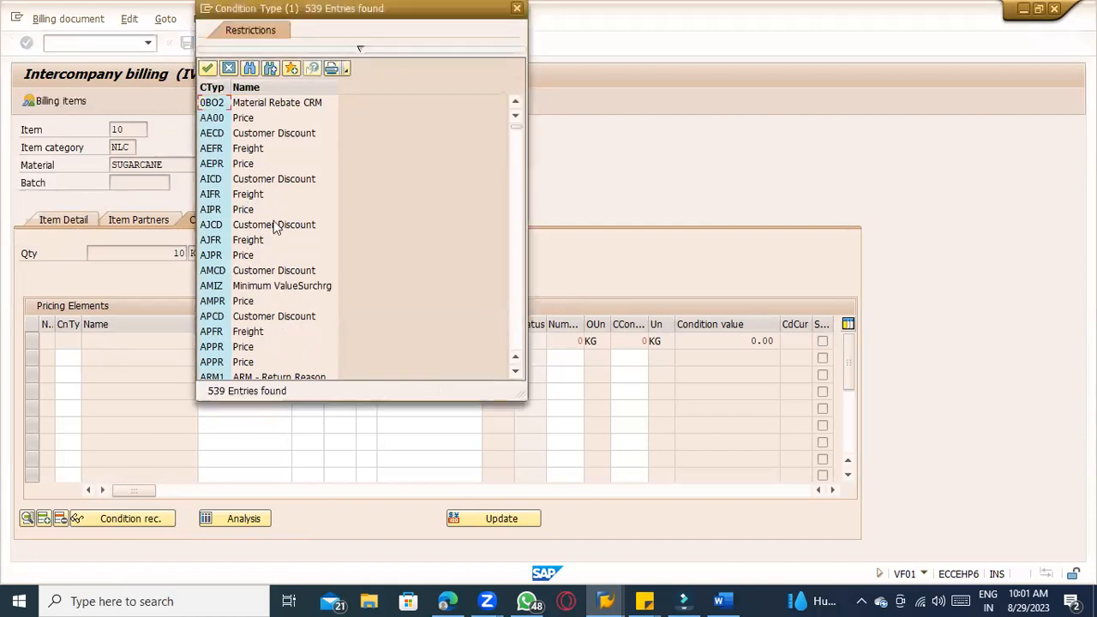
scroll(281, 259, down, 1)
scroll(267, 273, down, 4)
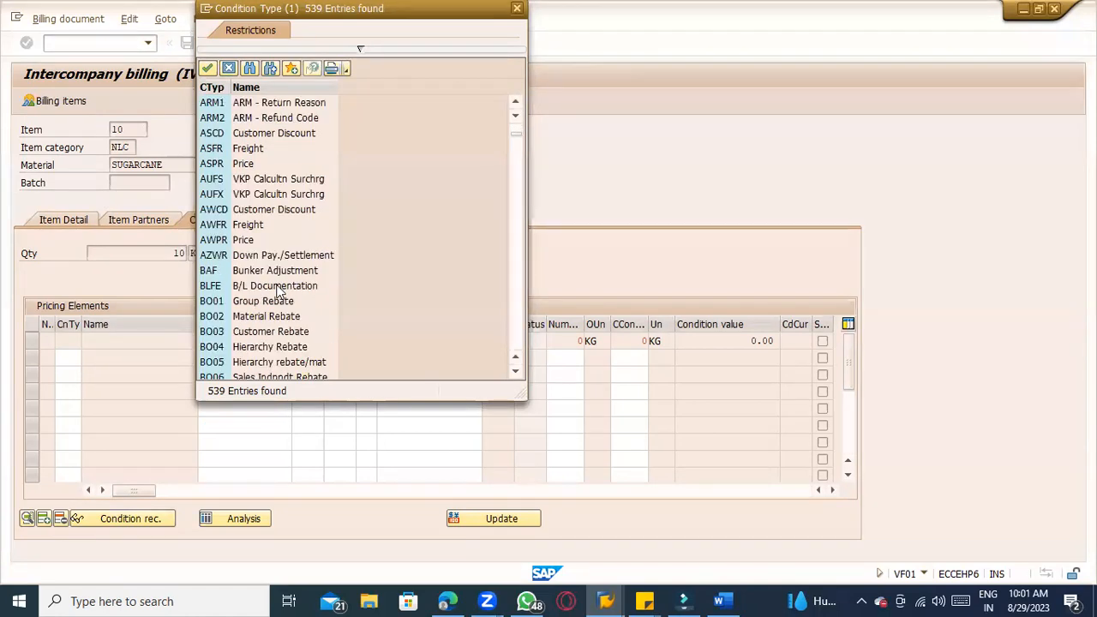
scroll(281, 230, up, 6)
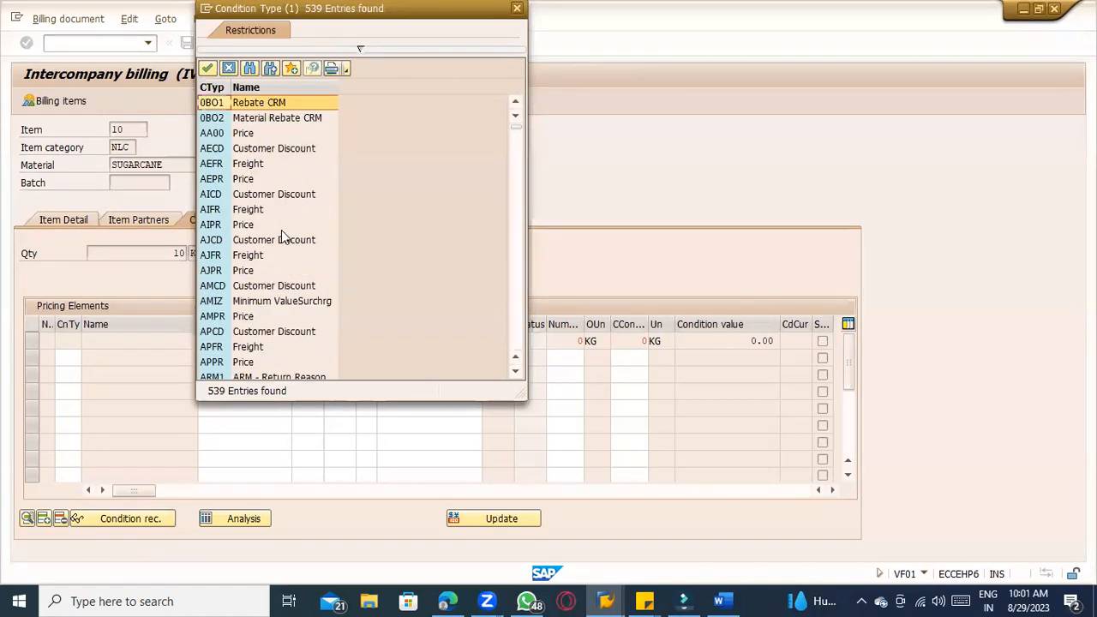
double_click(236, 135)
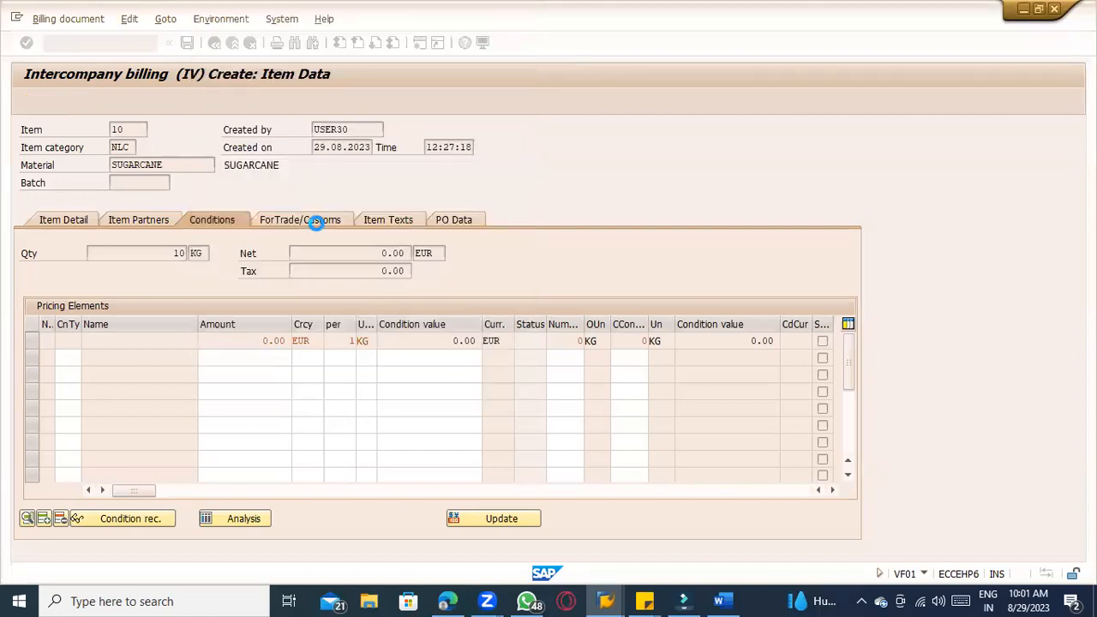
text(100)
key(Return)
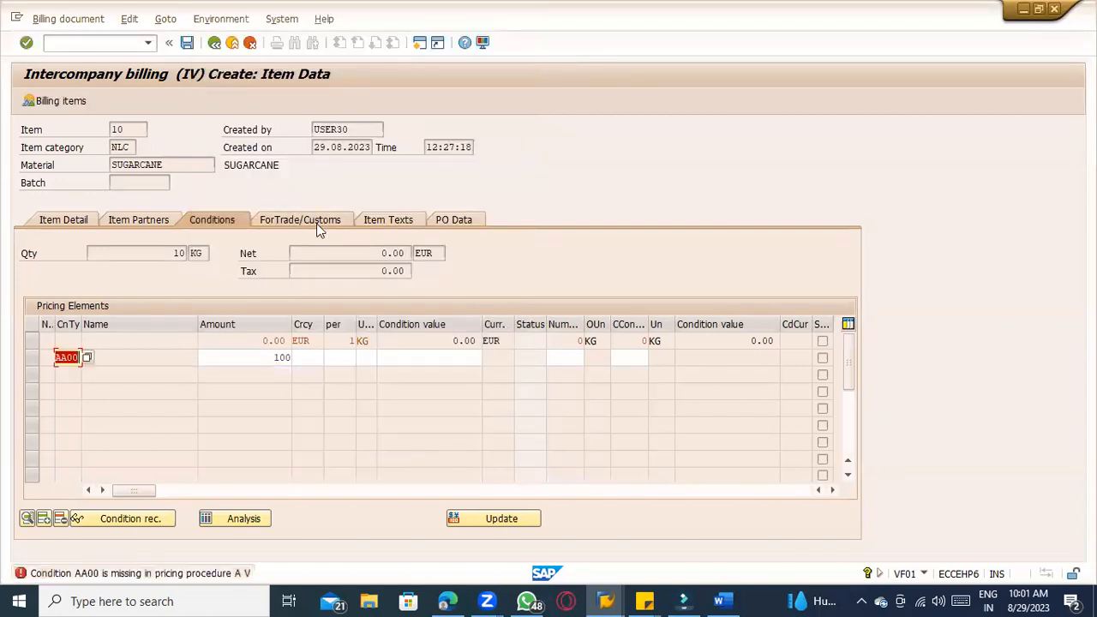
- Try to replace condition type AA00 with EK01 for the amount 100 in the SUGARCANE item's pricing conditions
click(79, 357)
click(86, 359)
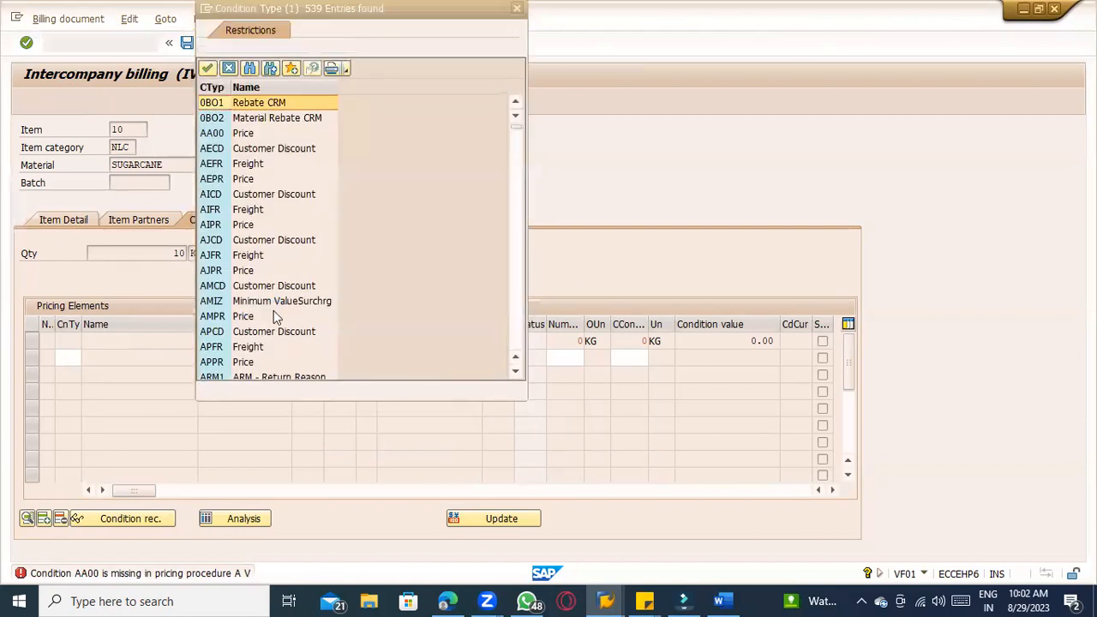
click(515, 137)
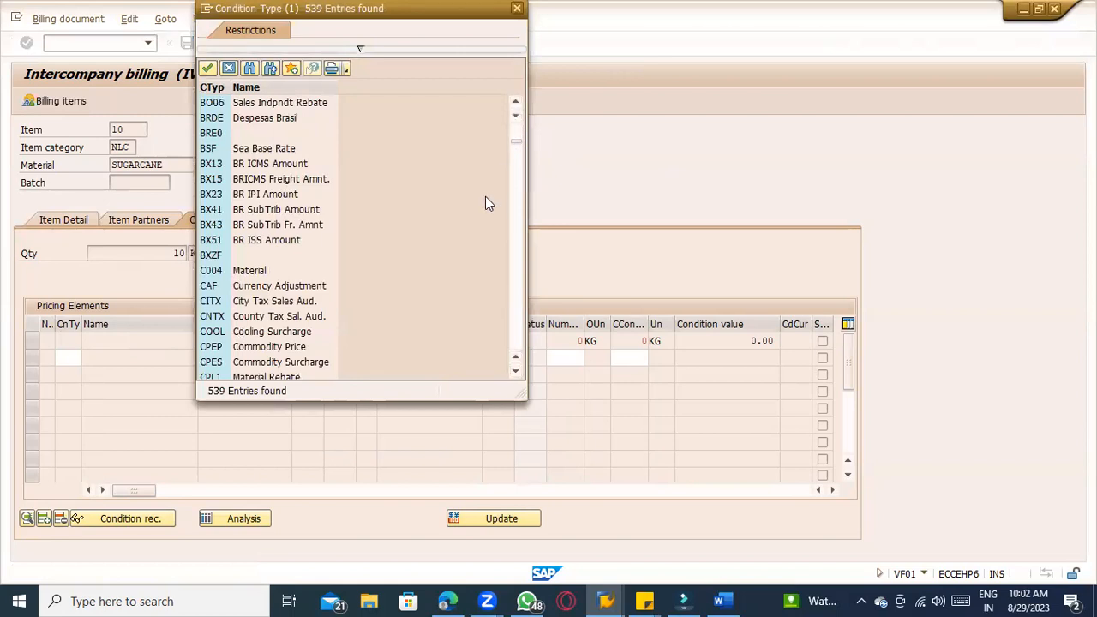
scroll(452, 210, down, 3)
scroll(446, 221, down, 3)
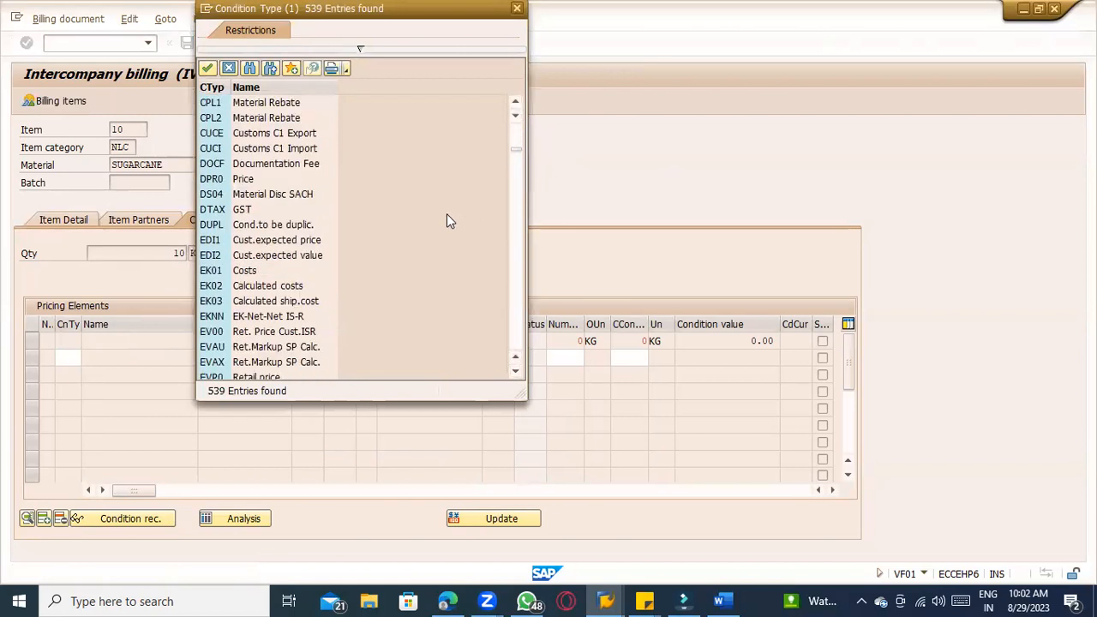
double_click(214, 269)
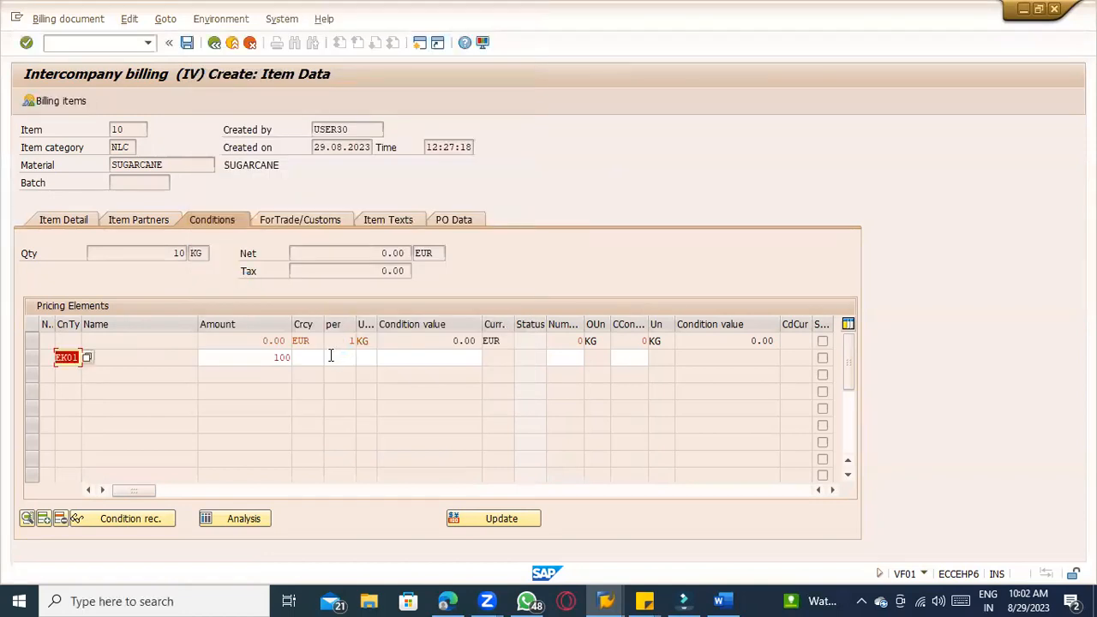
key(Return)
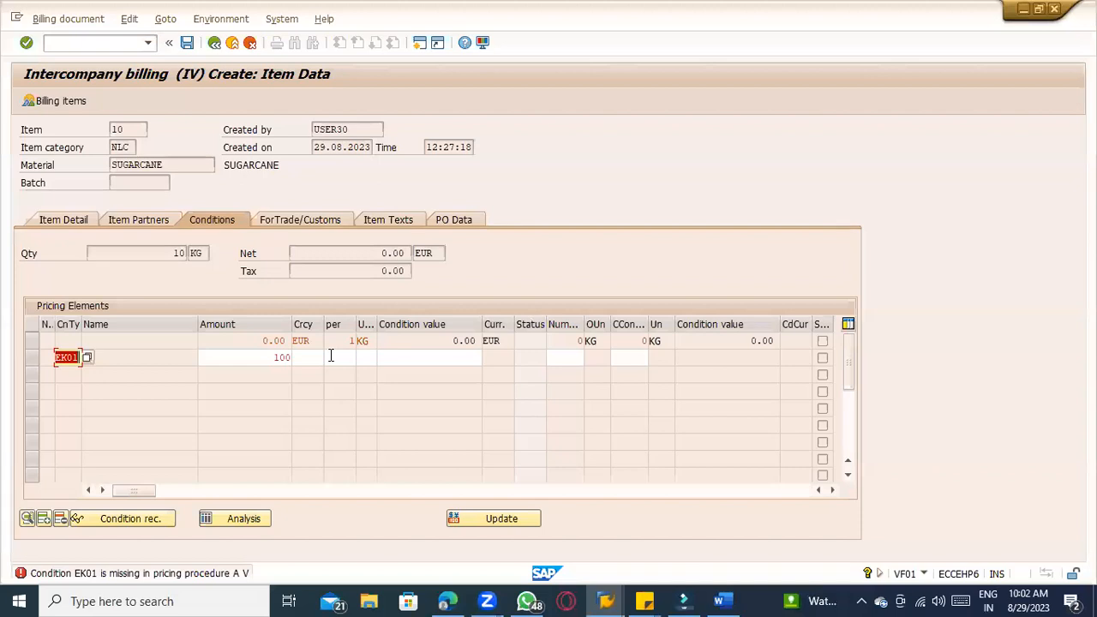
- Clear the condition type, browse the list of available condition types and try price condition G0PR with the amount 100
key(BackSpace)
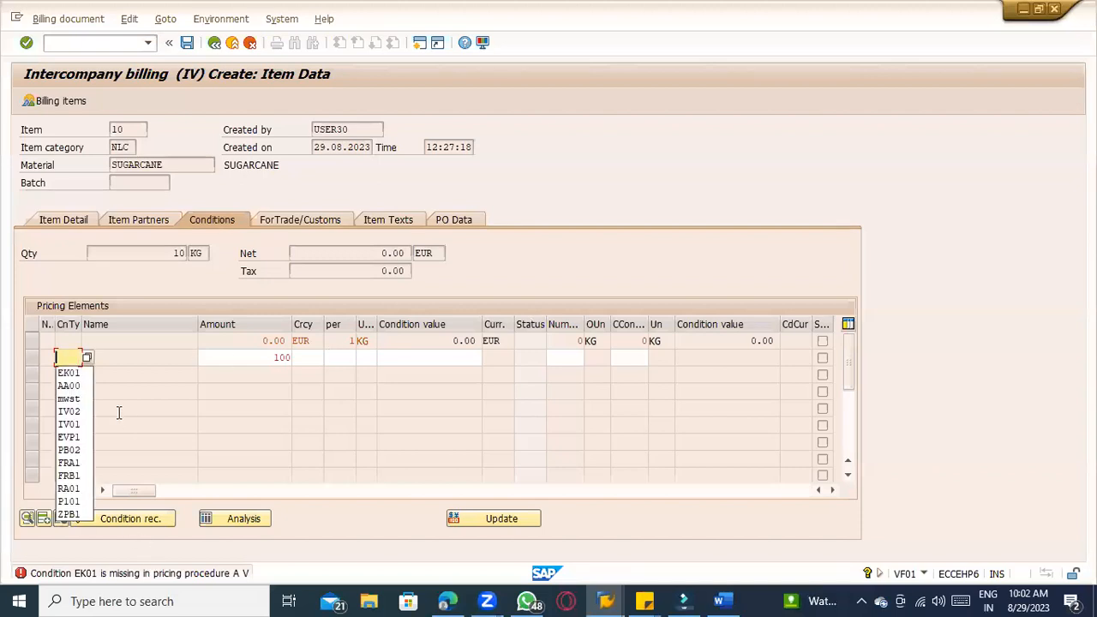
click(87, 358)
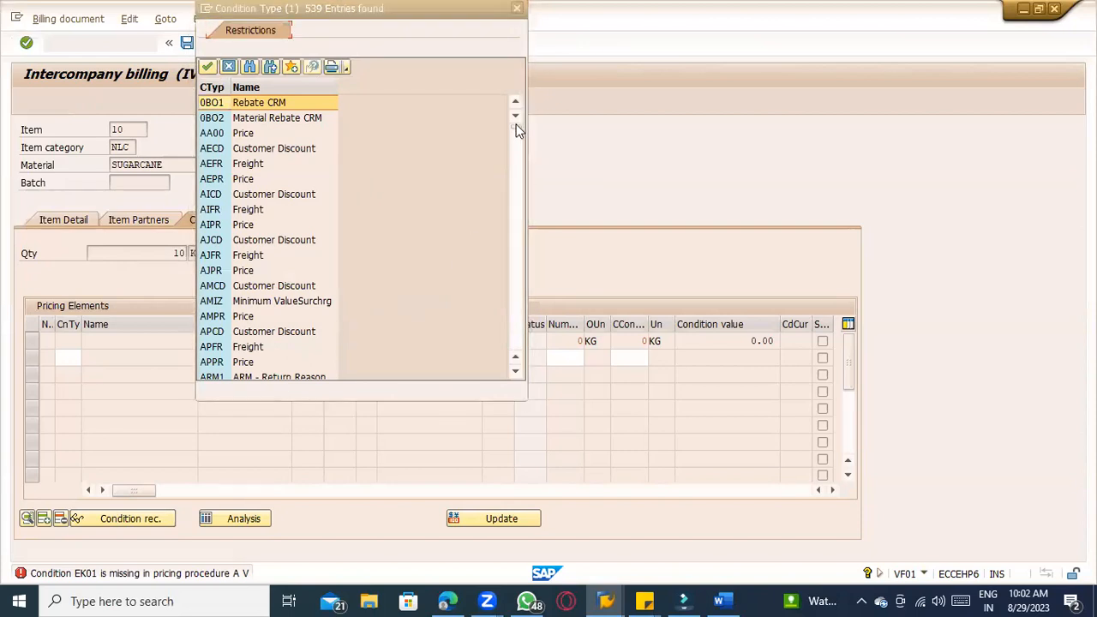
scroll(518, 170, down, 10)
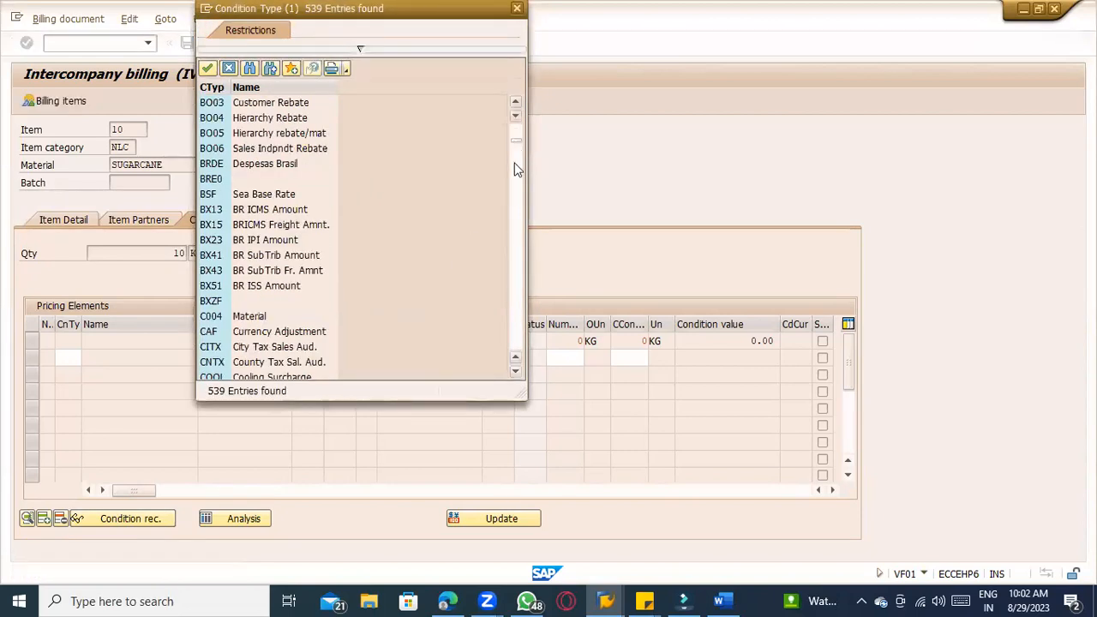
click(513, 281)
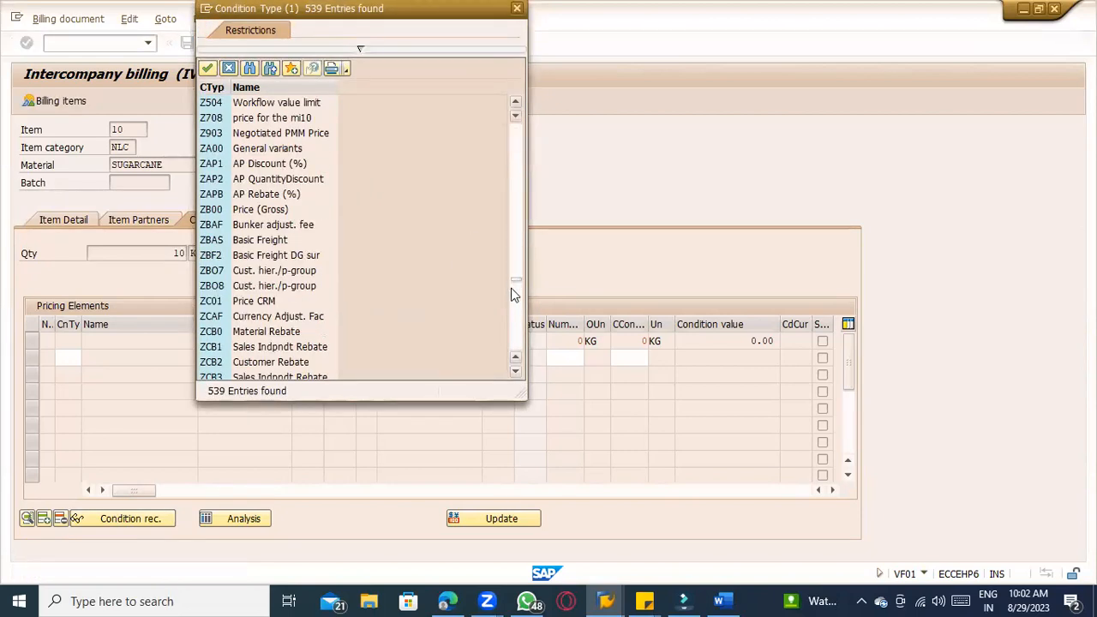
drag(516, 280, 516, 371)
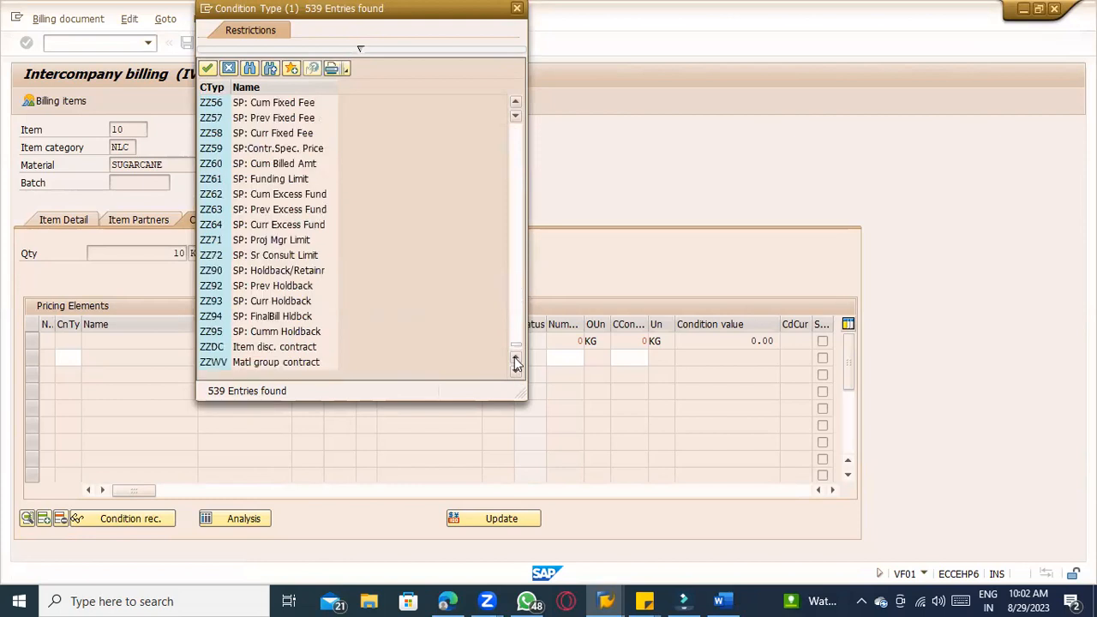
scroll(514, 346, up, 20)
scroll(514, 352, up, 20)
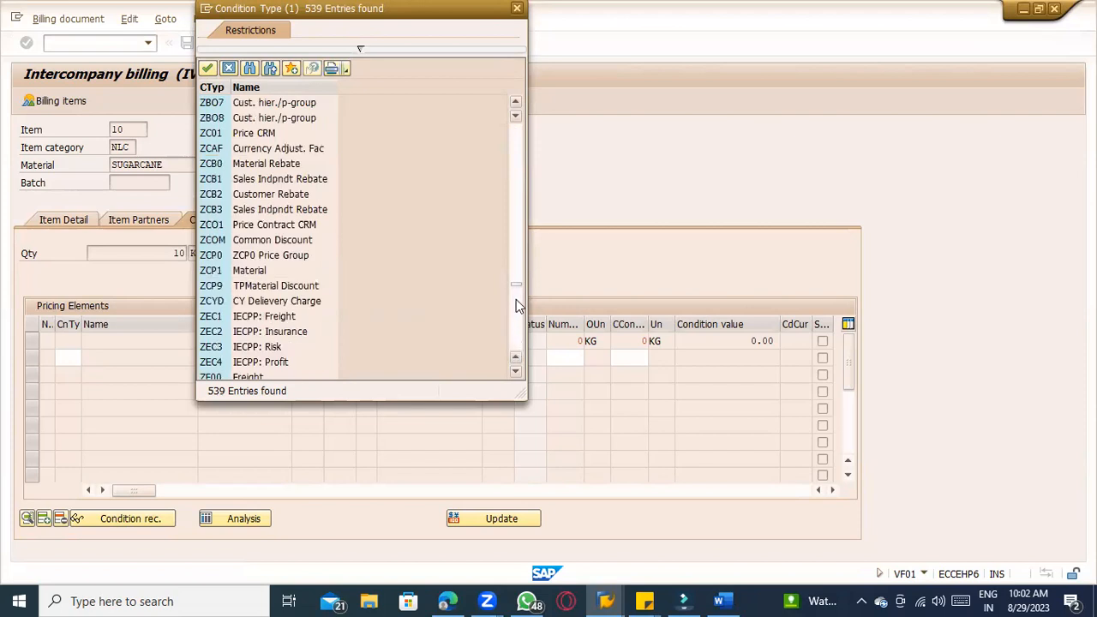
drag(517, 291, 517, 211)
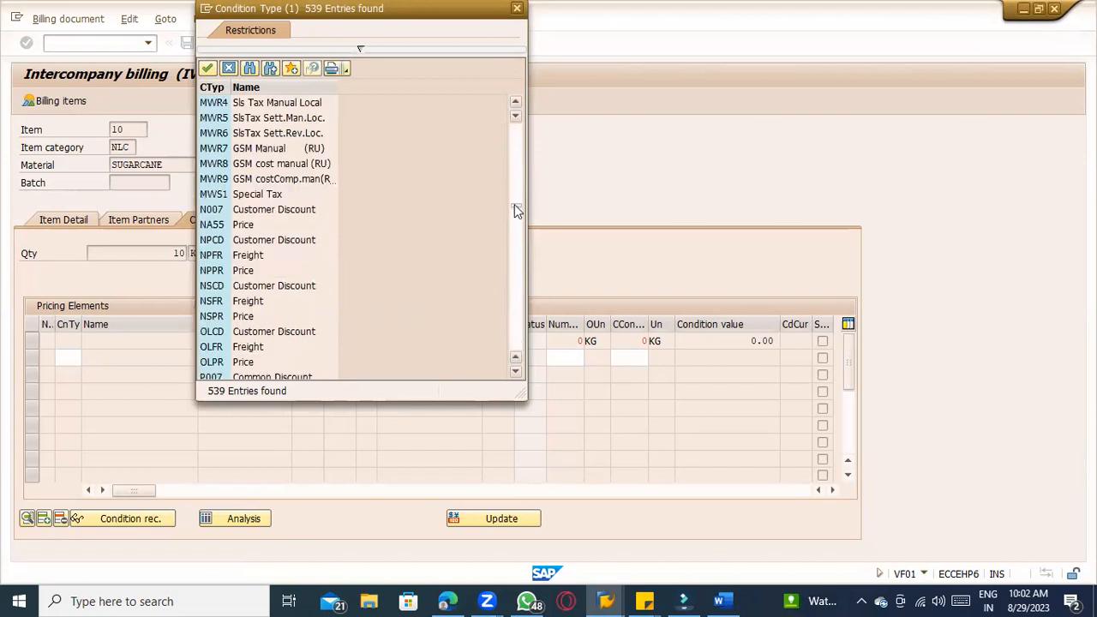
drag(514, 211, 515, 128)
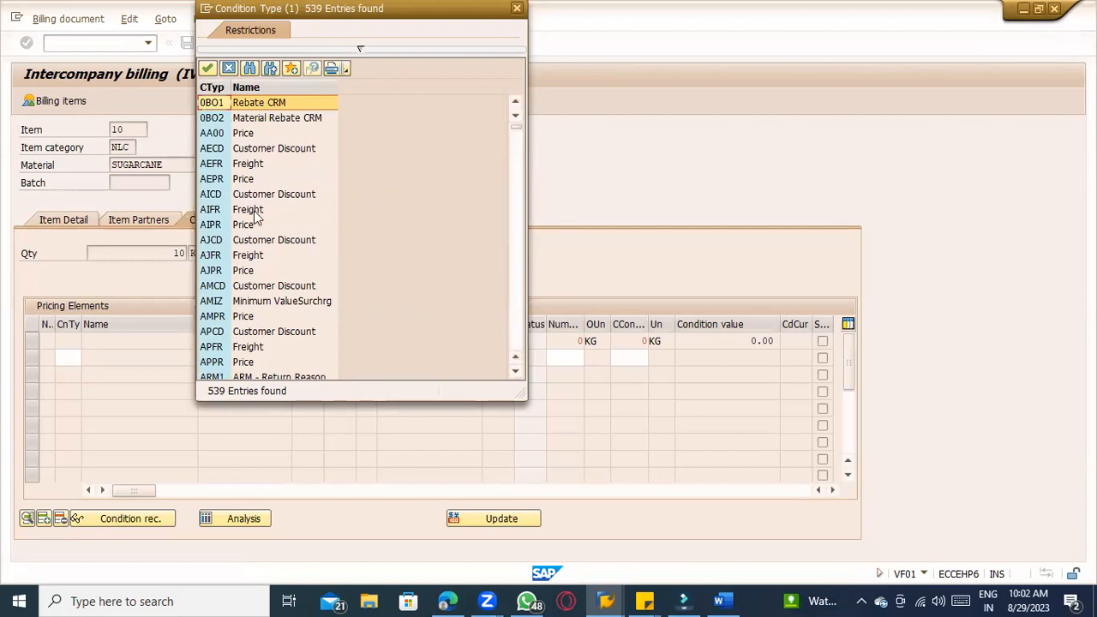
scroll(279, 317, down, 3)
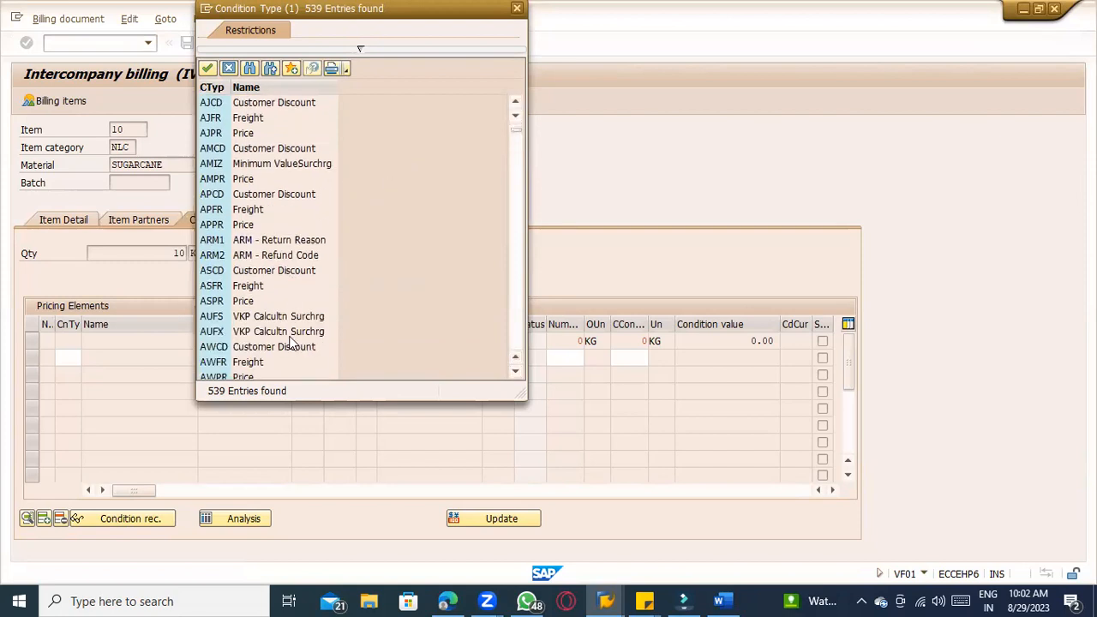
scroll(295, 342, down, 4)
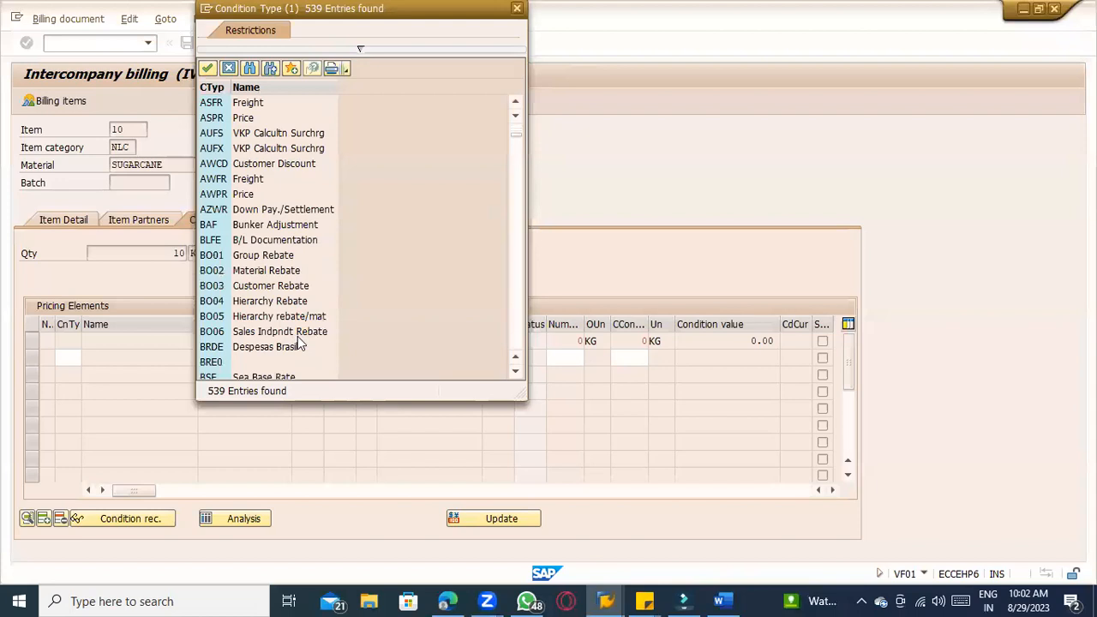
scroll(298, 343, down, 6)
scroll(298, 342, down, 8)
scroll(295, 347, down, 1)
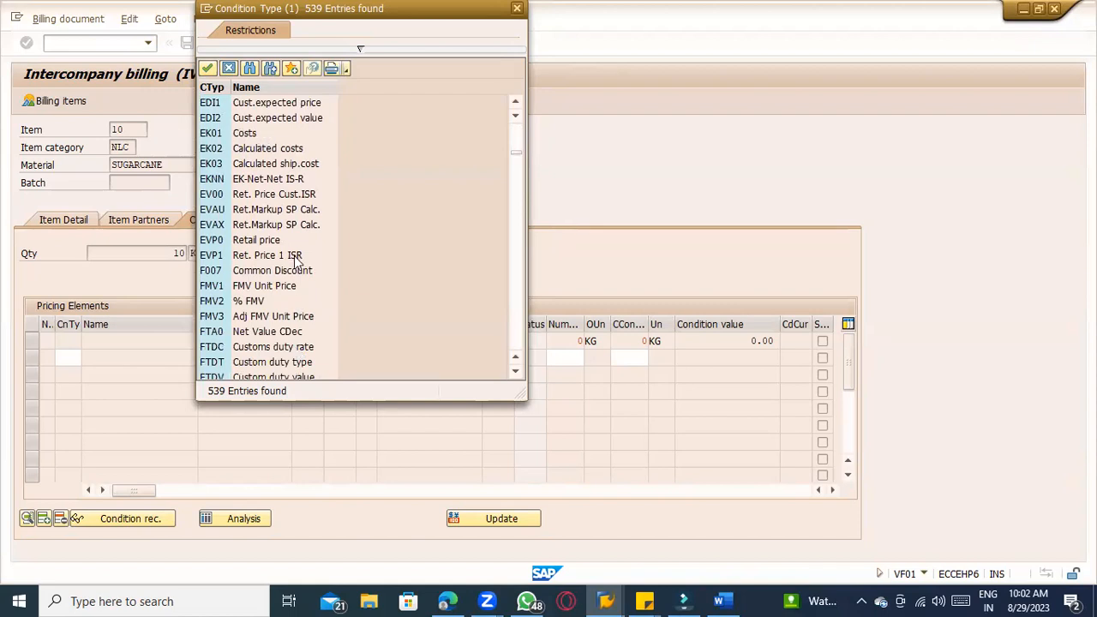
scroll(293, 261, down, 1)
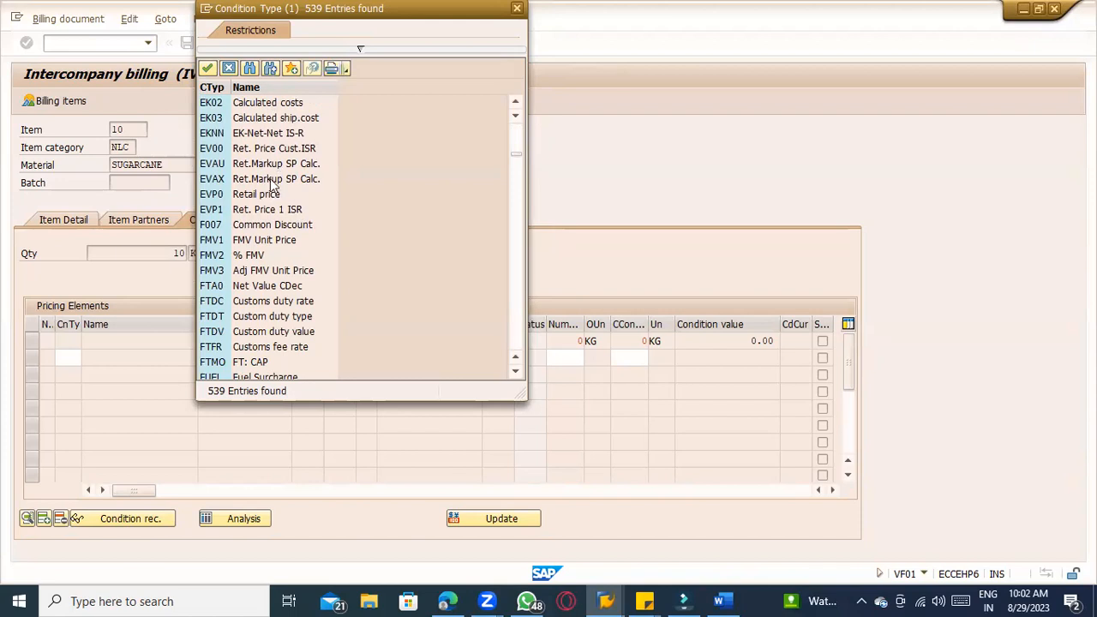
scroll(298, 288, down, 3)
scroll(297, 288, down, 1)
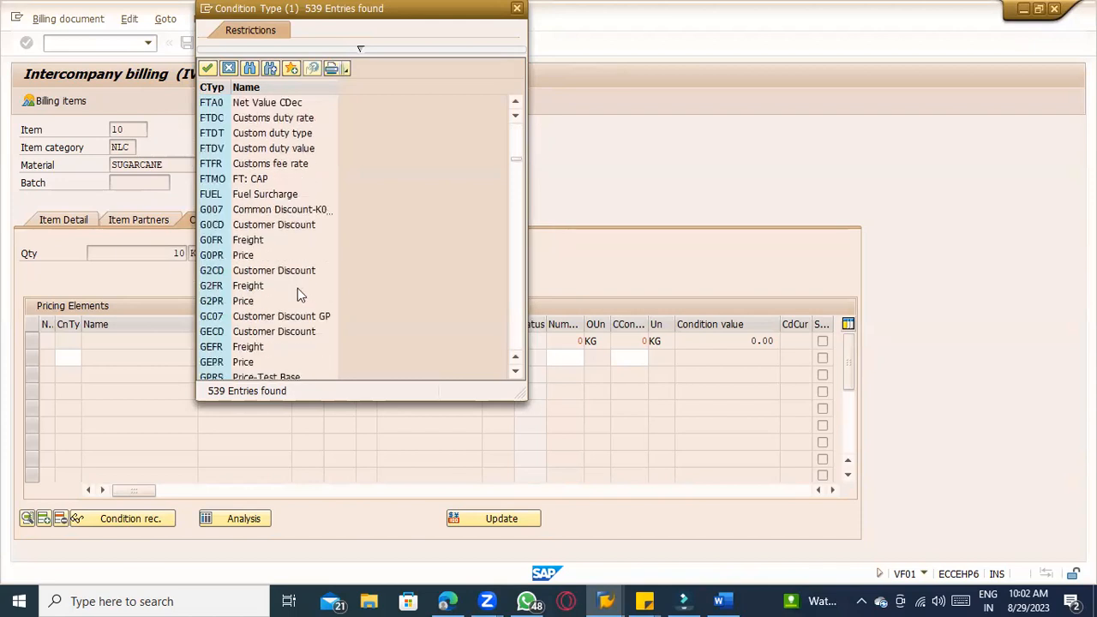
double_click(243, 255)
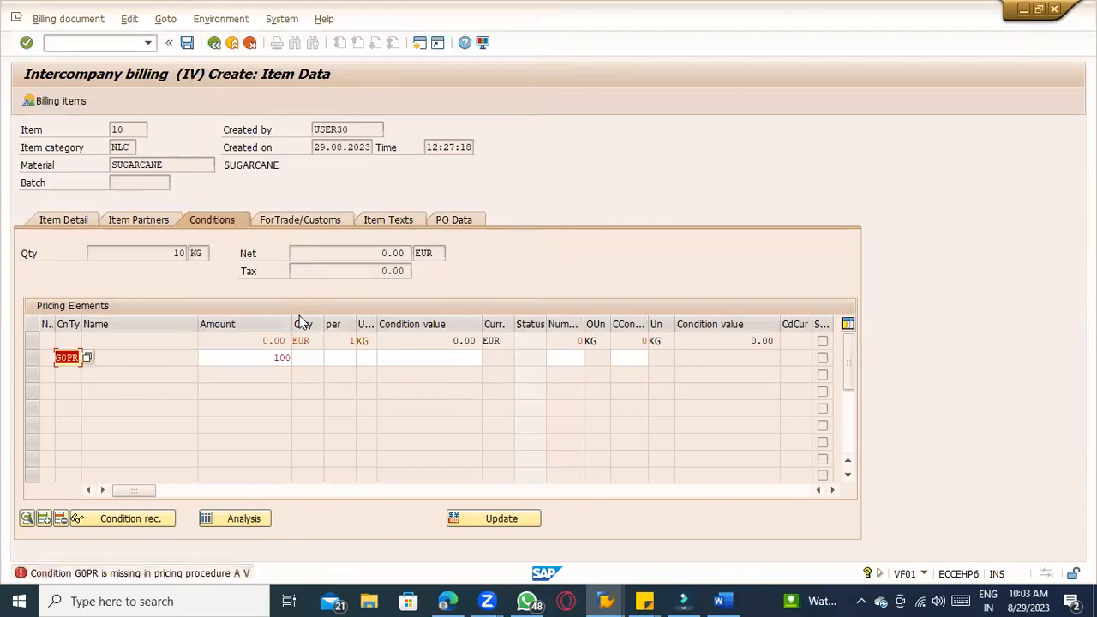
- Remove the condition type and its amount from the item's pricing elements, and save the intercompany billing document
key(Delete)
key(Tab)
key(Delete)
key(Return)
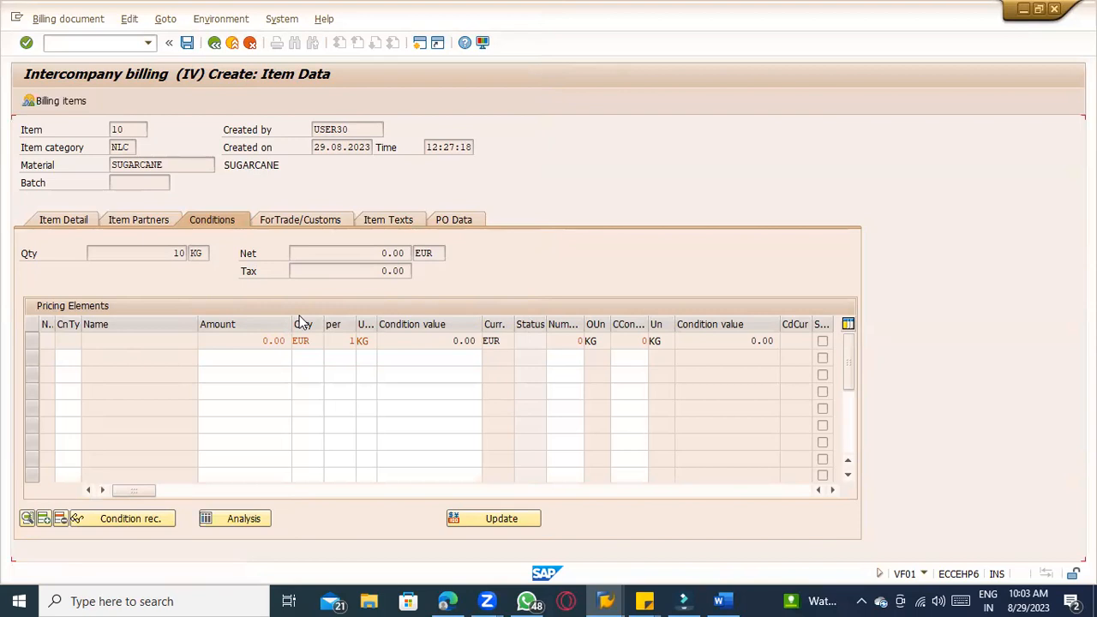
click(187, 42)
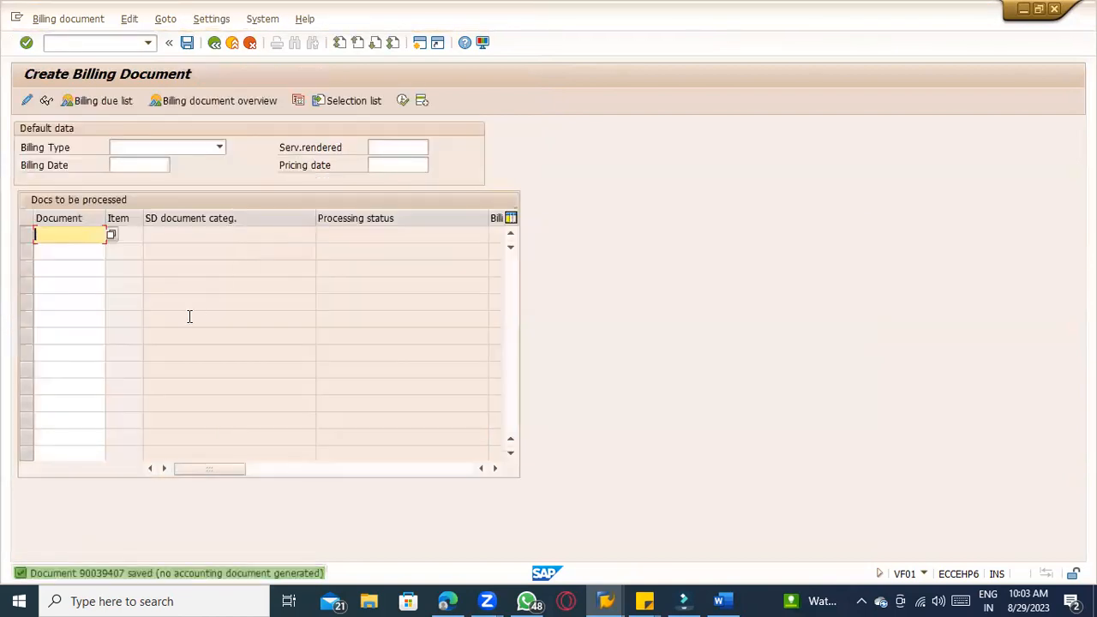
- Display the saved intercompany billing document and check its accounting document
click(69, 18)
click(88, 77)
key(Return)
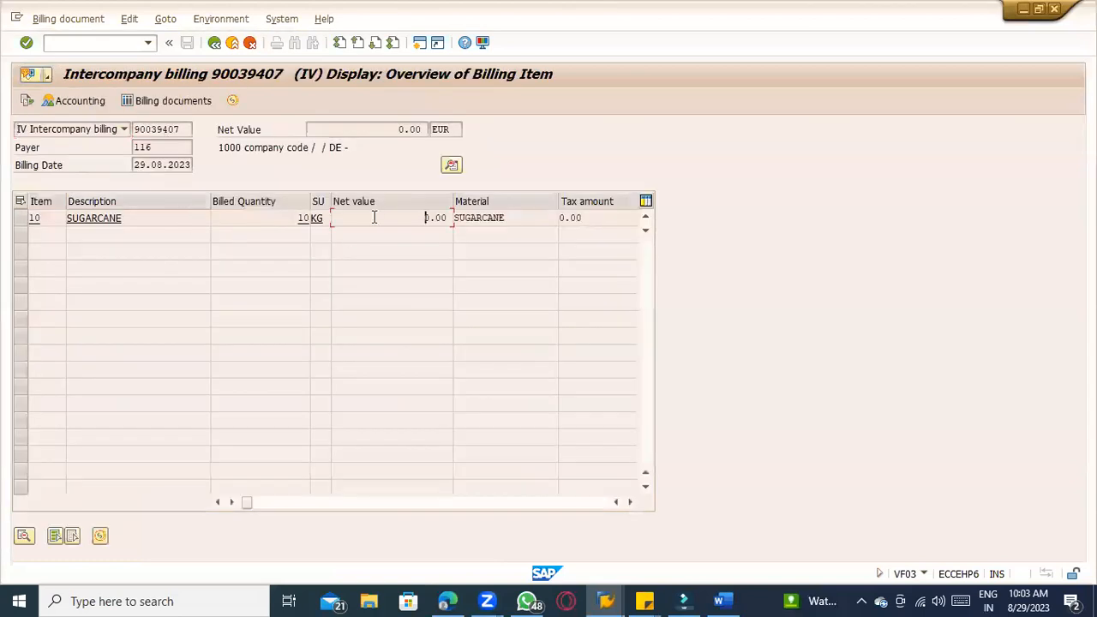
click(92, 101)
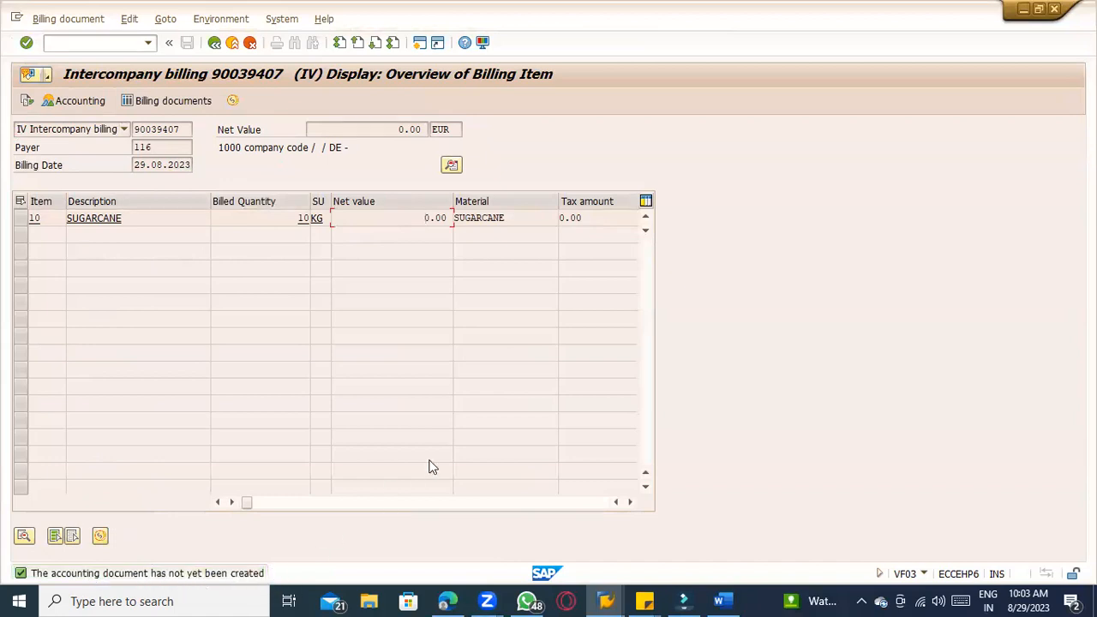
- Open the billing document in change mode, inspect the SUGARCANE item's pricing conditions and return to SAP Easy Access
click(83, 20)
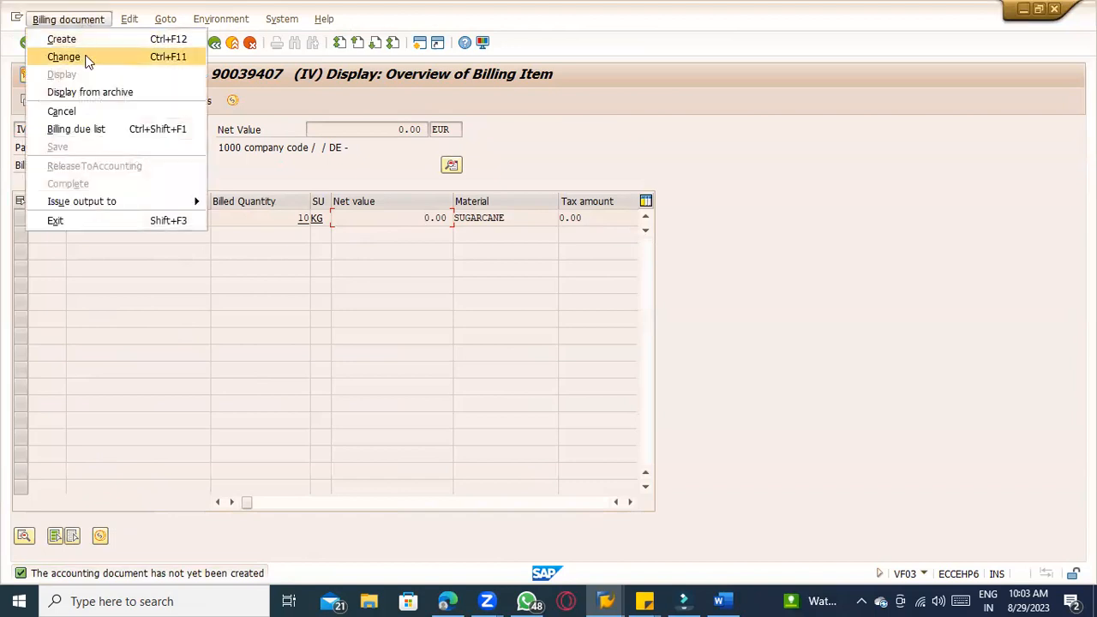
click(86, 56)
key(Return)
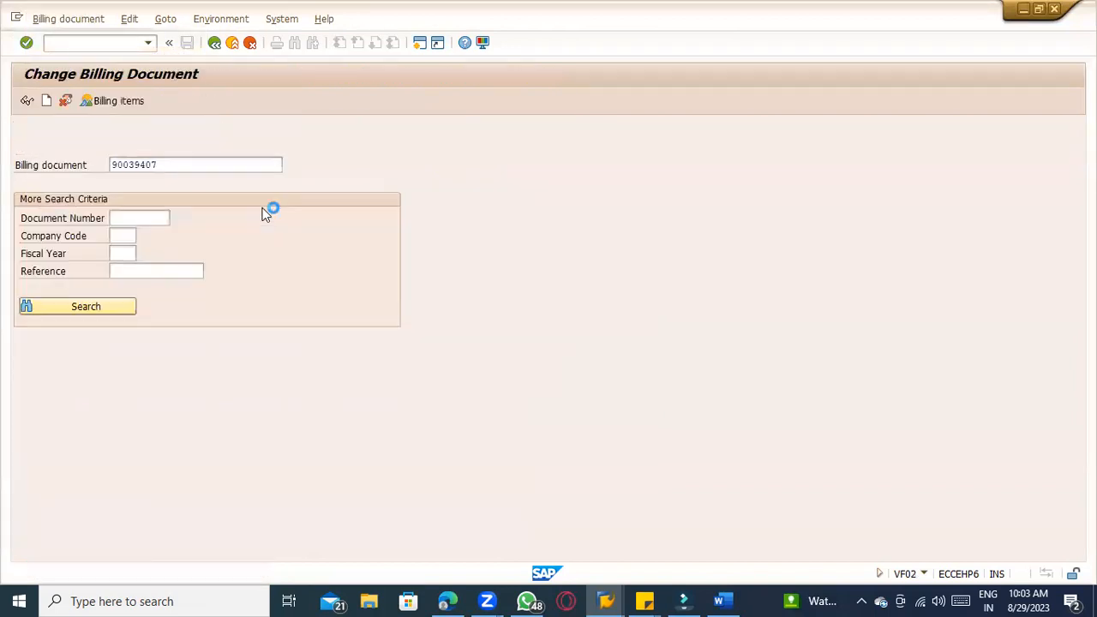
double_click(278, 218)
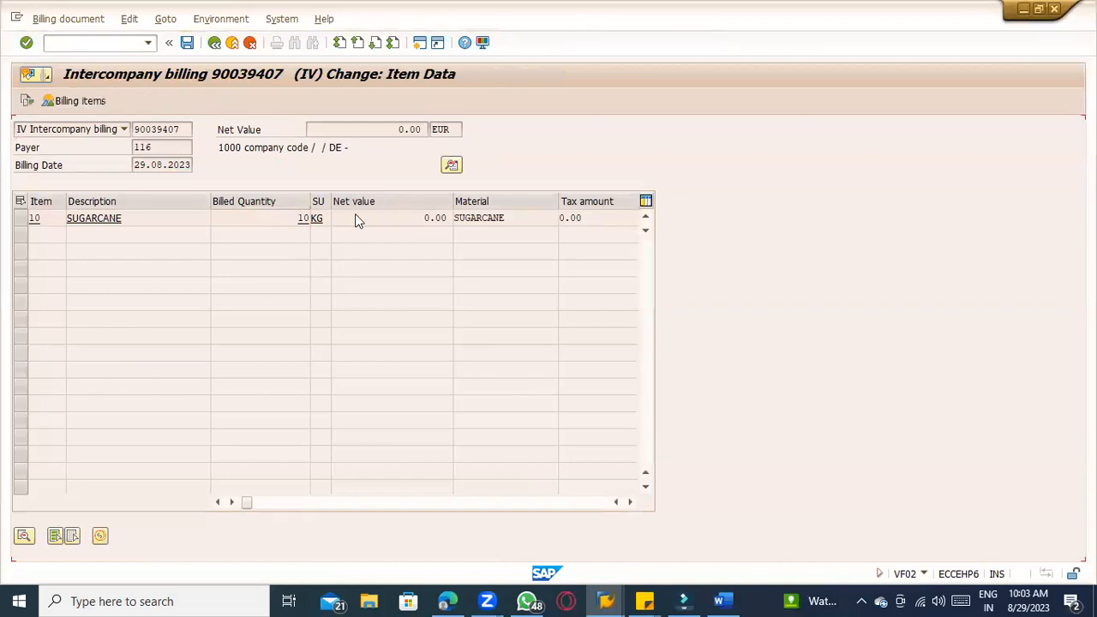
click(240, 222)
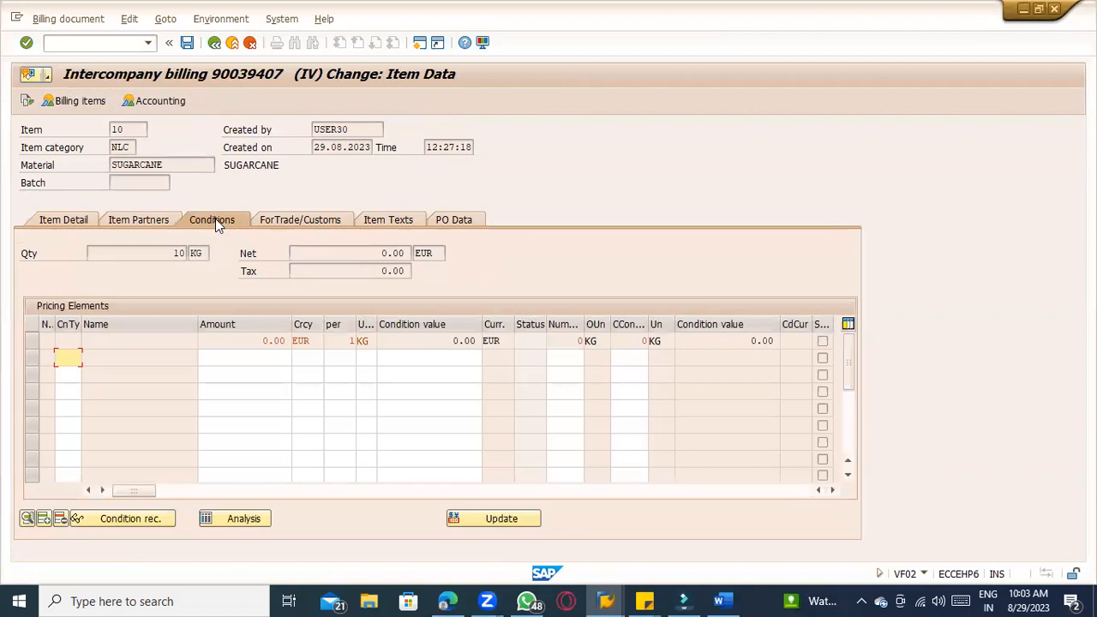
click(116, 44)
click(268, 367)
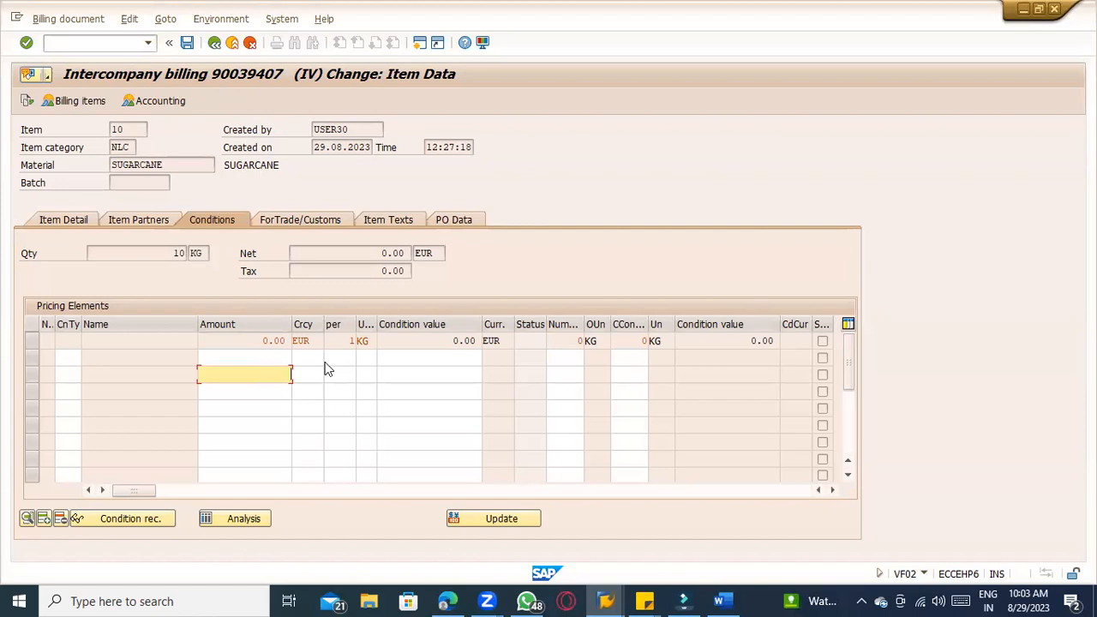
click(276, 360)
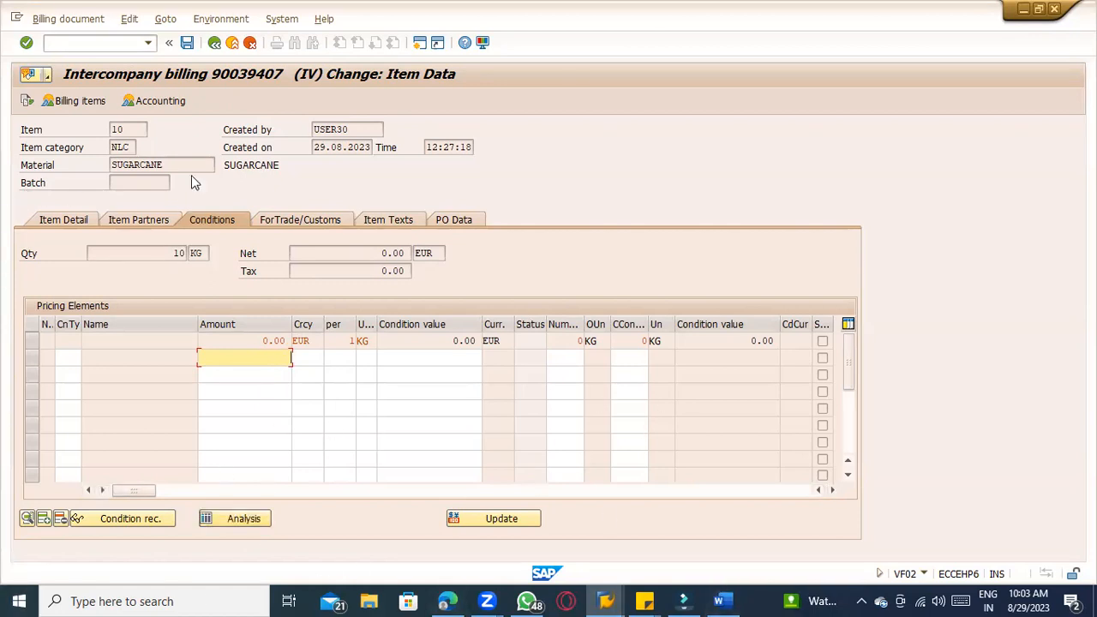
click(232, 42)
click(219, 297)
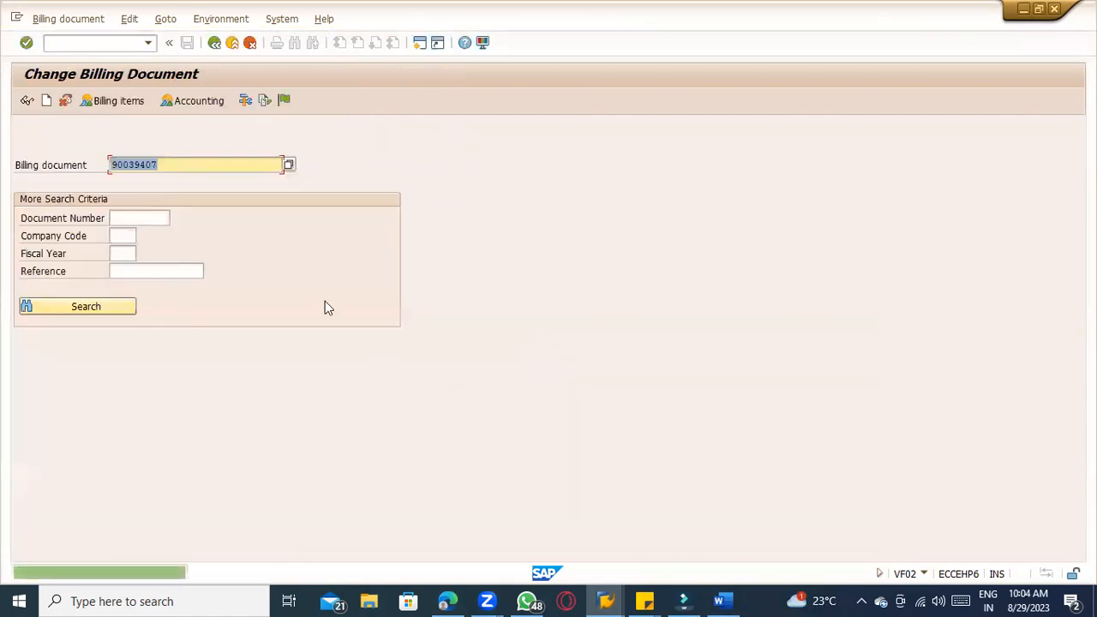
click(215, 43)
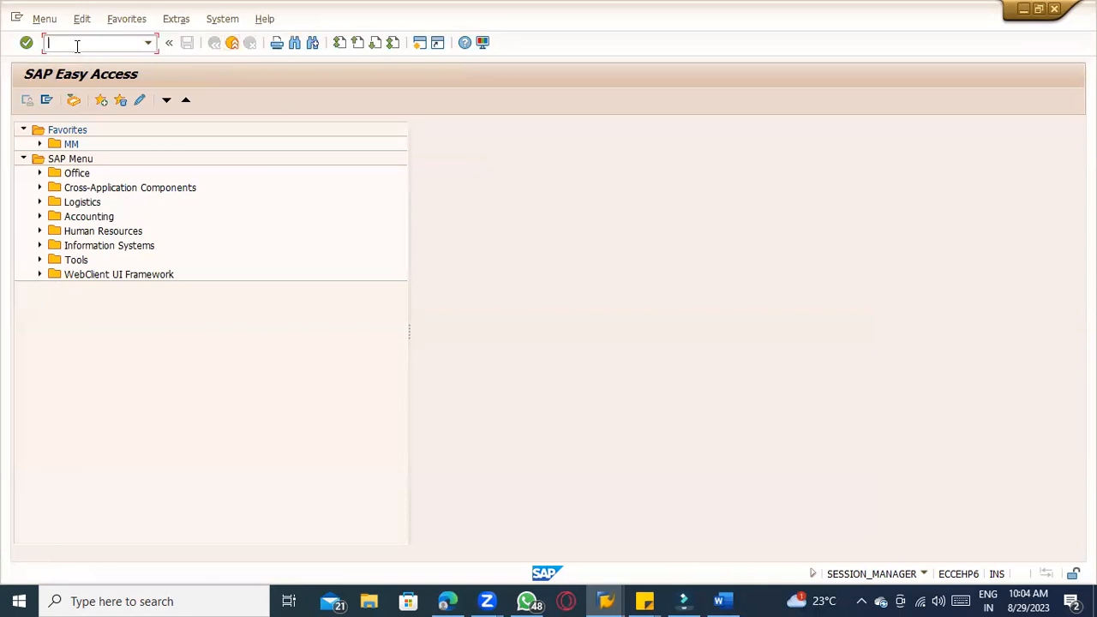
- Start transaction MIGO and set it to A01 Goods Receipt with reference R05 Outbound Delivery
text(migo)
key(Return)
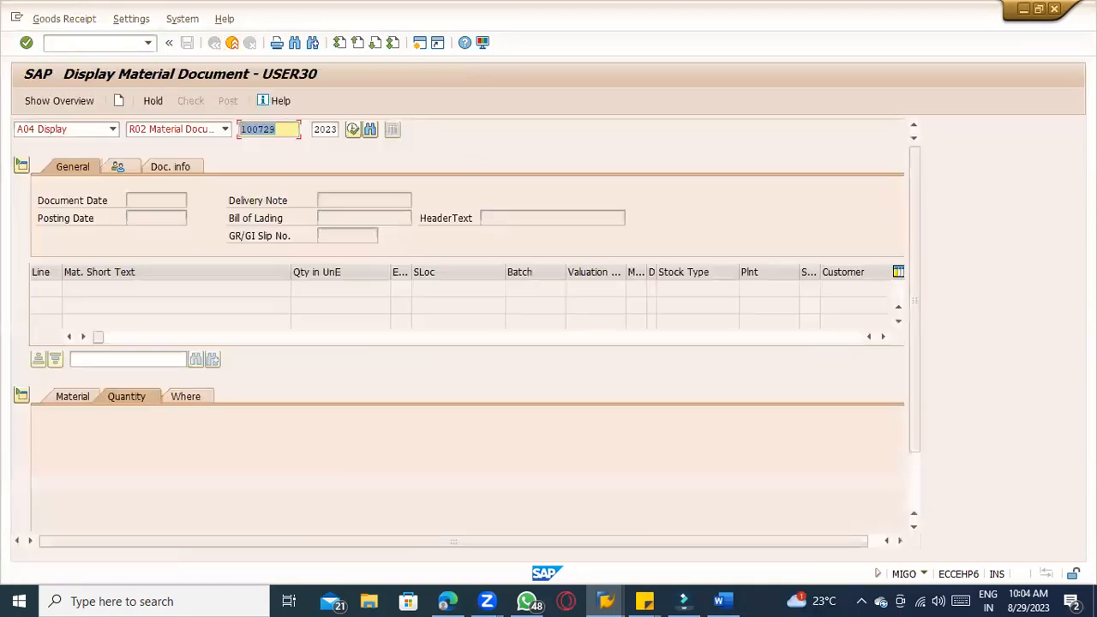
click(69, 126)
click(130, 145)
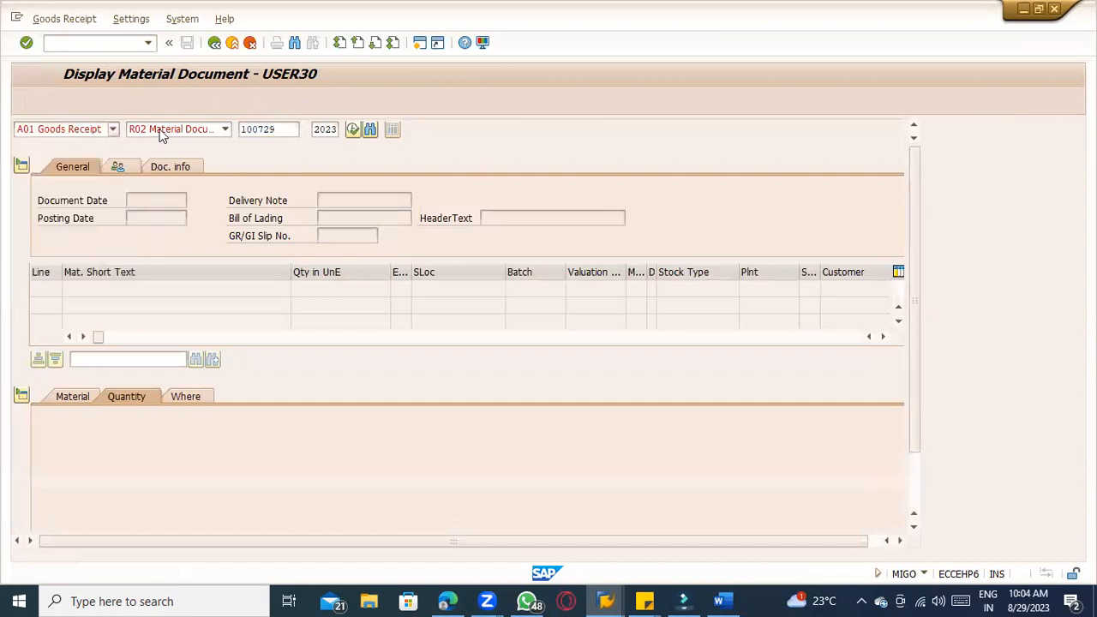
click(159, 132)
click(268, 130)
click(268, 129)
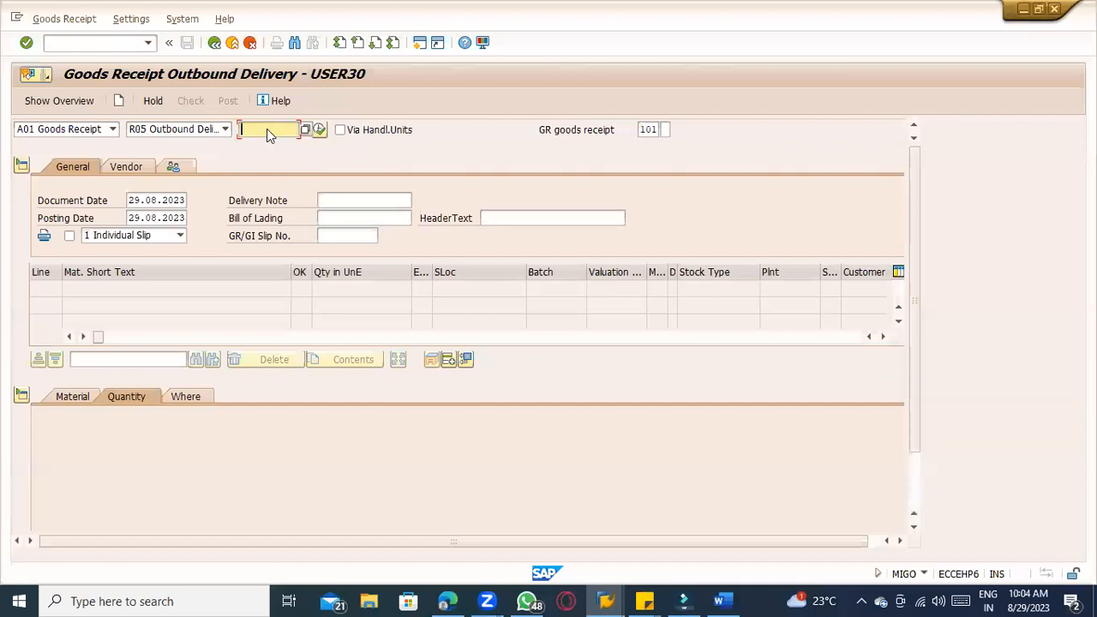
- Switch to the other SAP session and start transaction VL03N to look up the outbound delivery number
key(alt+Tab)
key(alt+Tab)
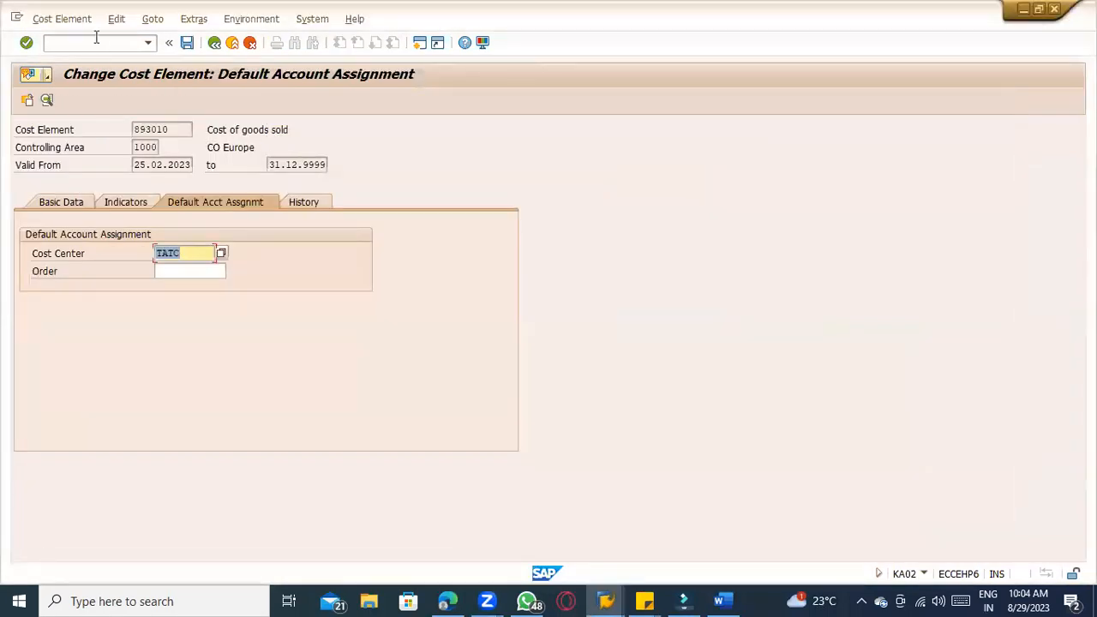
click(96, 41)
text(/nvl03n)
key(Return)
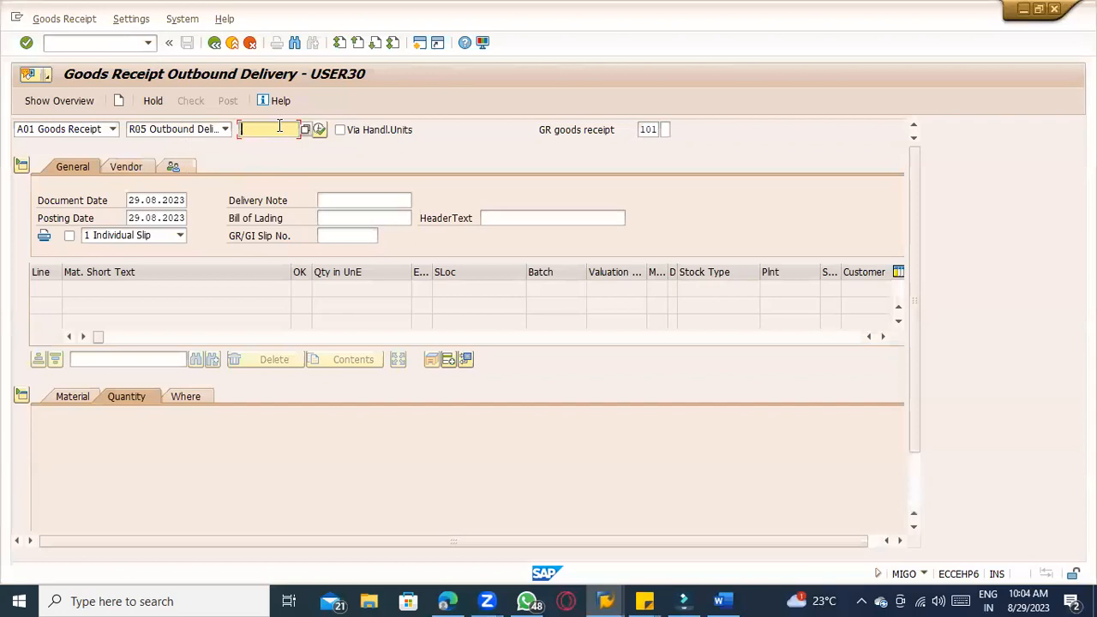
- Load the SUGARCANE outbound delivery into the MIGO goods receipt by entering its delivery number
text(80017791)
key(Return)
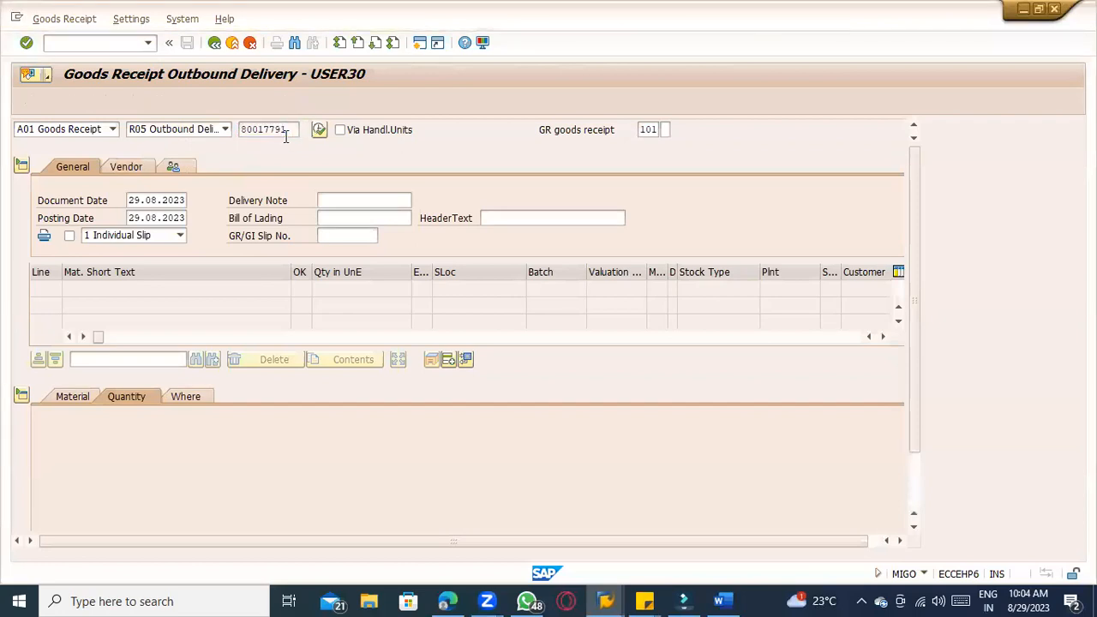
scroll(264, 374, down, 1)
scroll(264, 374, down, 1)
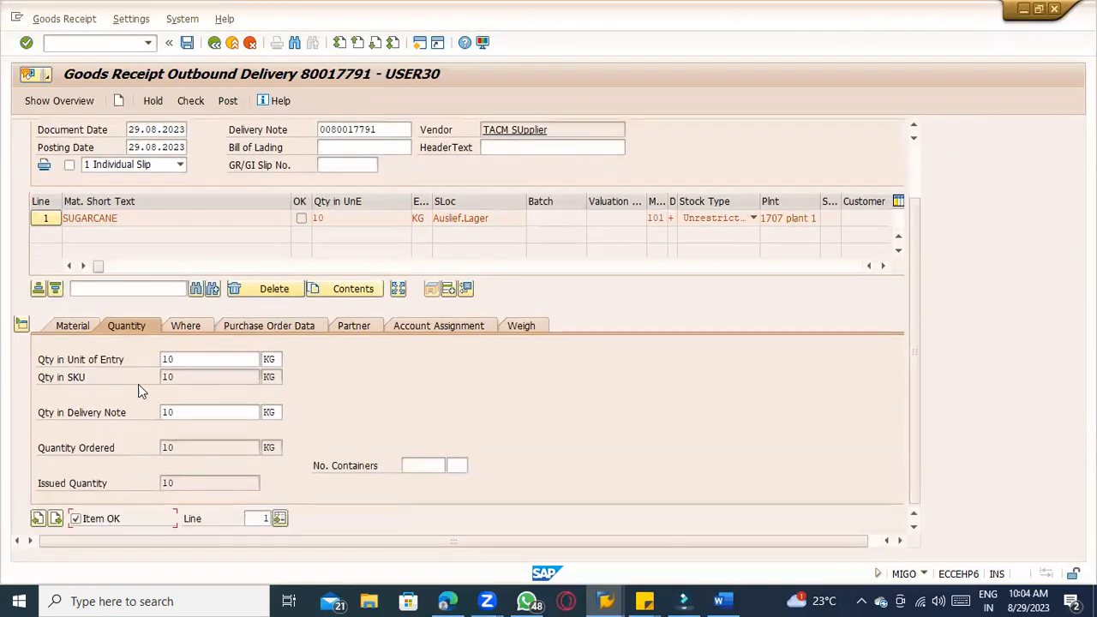
- Examine the SUGARCANE item's receiving location, partner, account assignment, material, quantity and purchase order data in the goods receipt
click(171, 330)
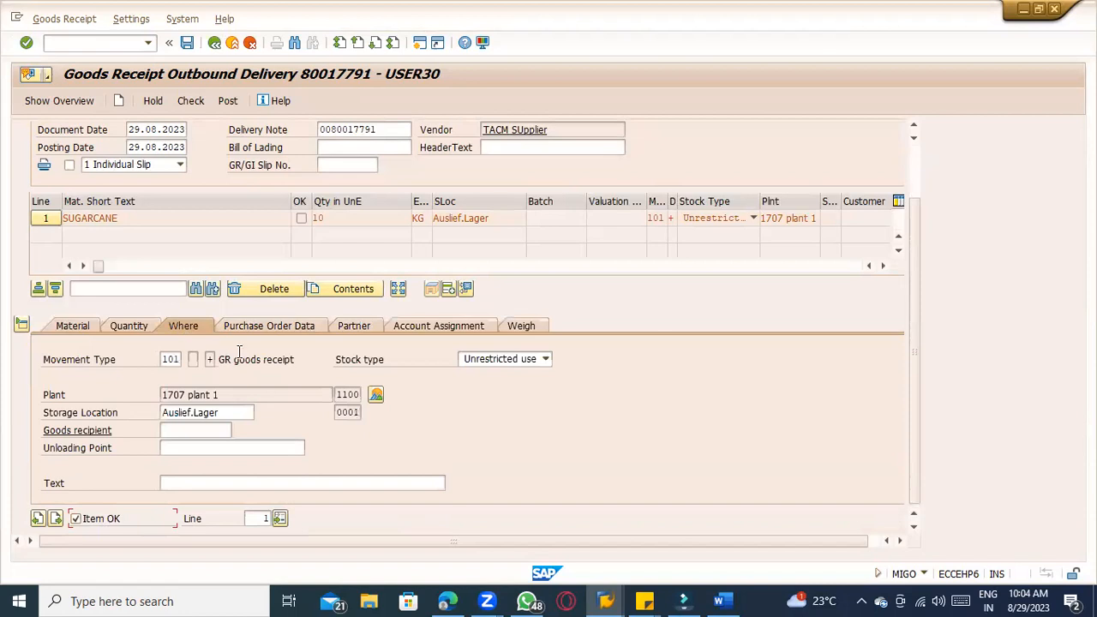
click(301, 332)
click(350, 327)
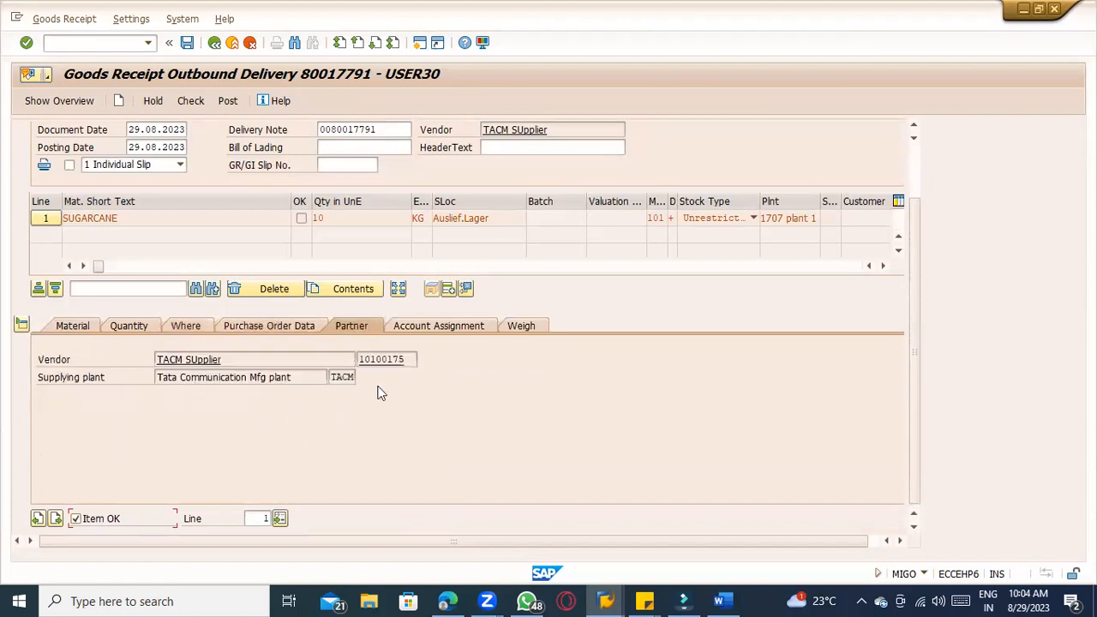
double_click(342, 377)
drag(414, 360, 357, 360)
click(474, 330)
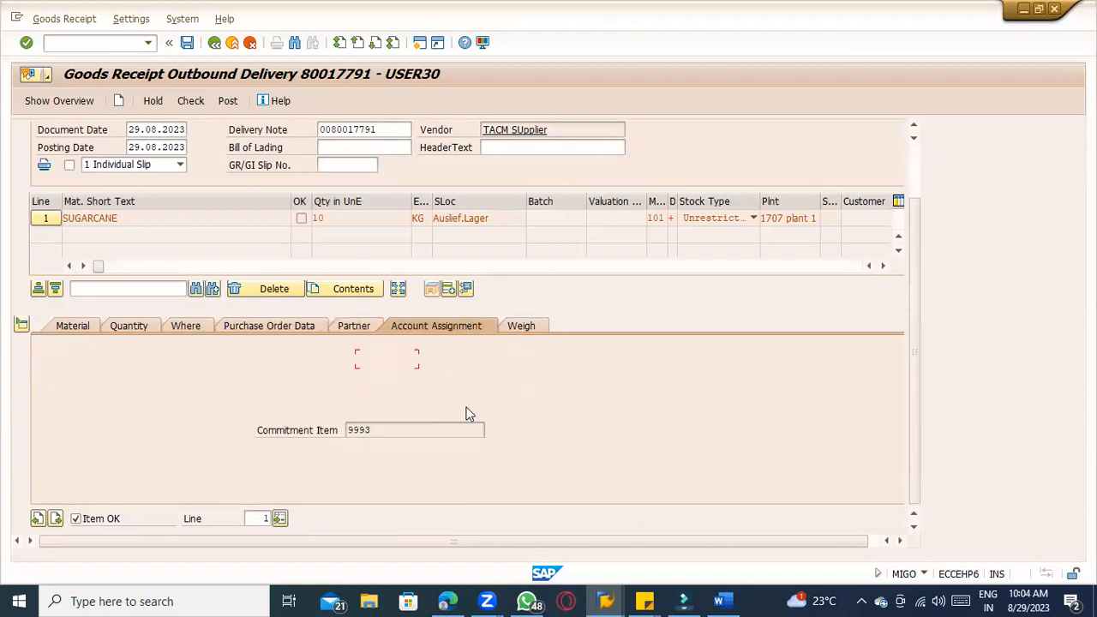
click(355, 327)
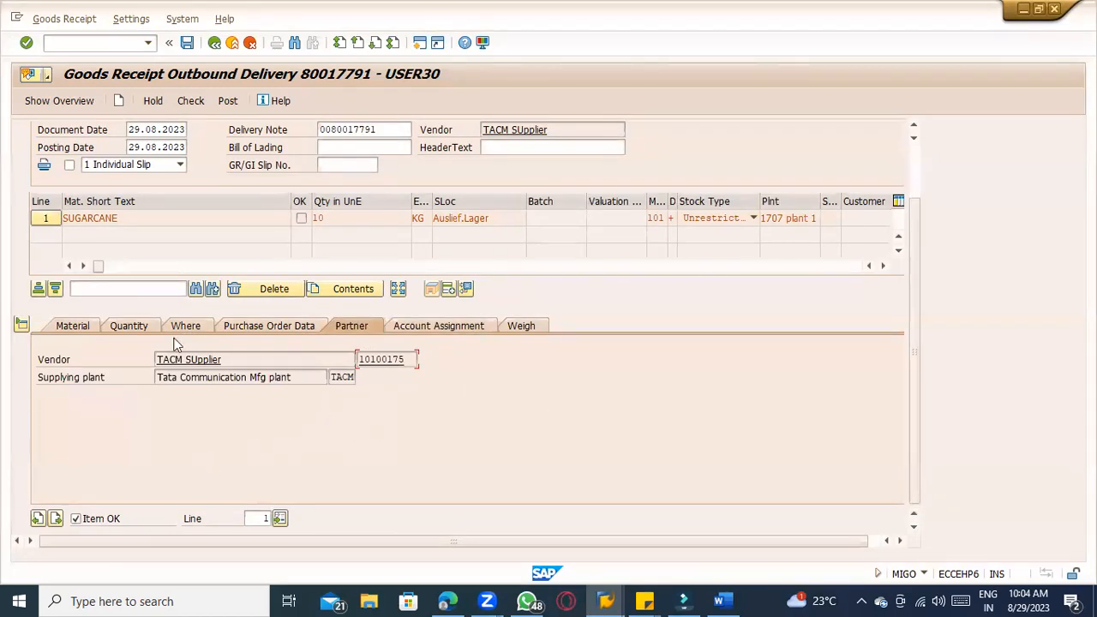
click(84, 331)
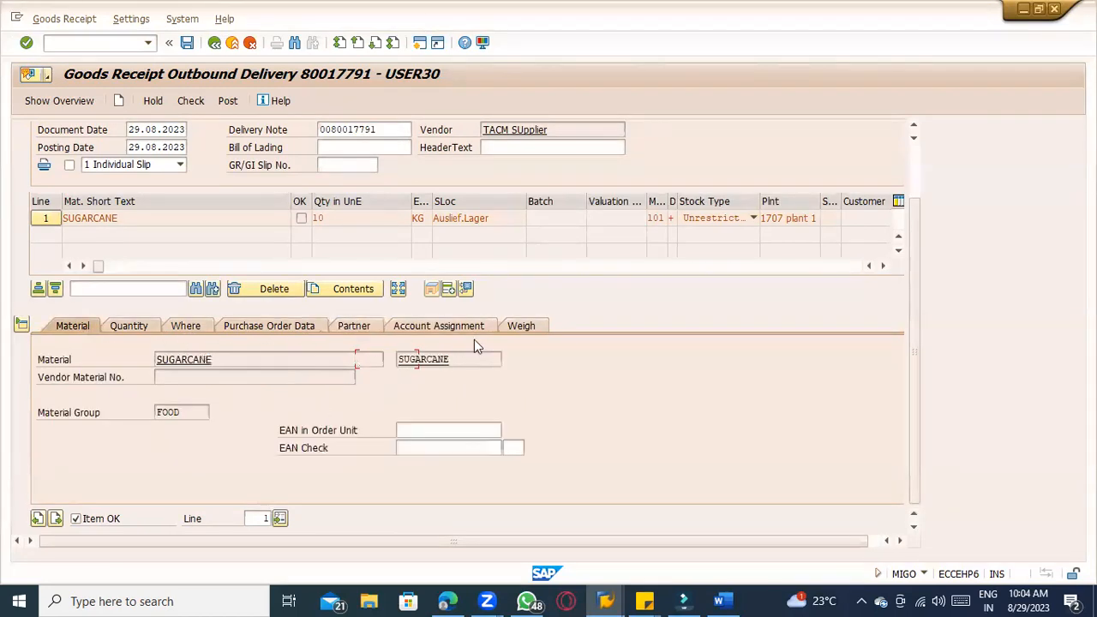
click(137, 330)
click(192, 323)
click(255, 328)
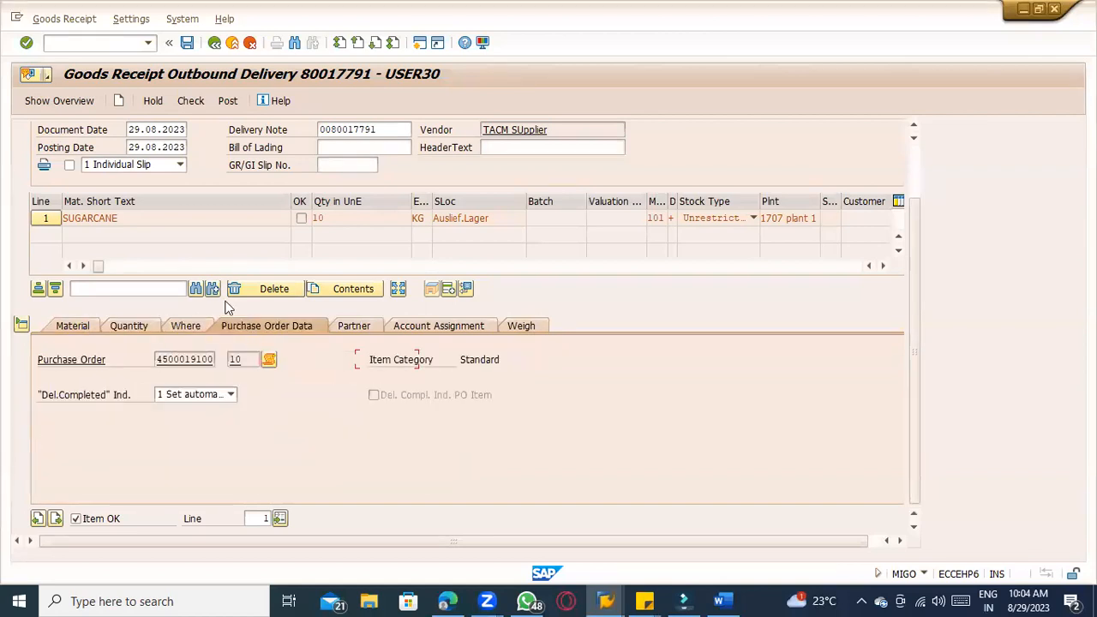
- Check and post the goods receipt for the outbound delivery, and display the posted material document
click(190, 102)
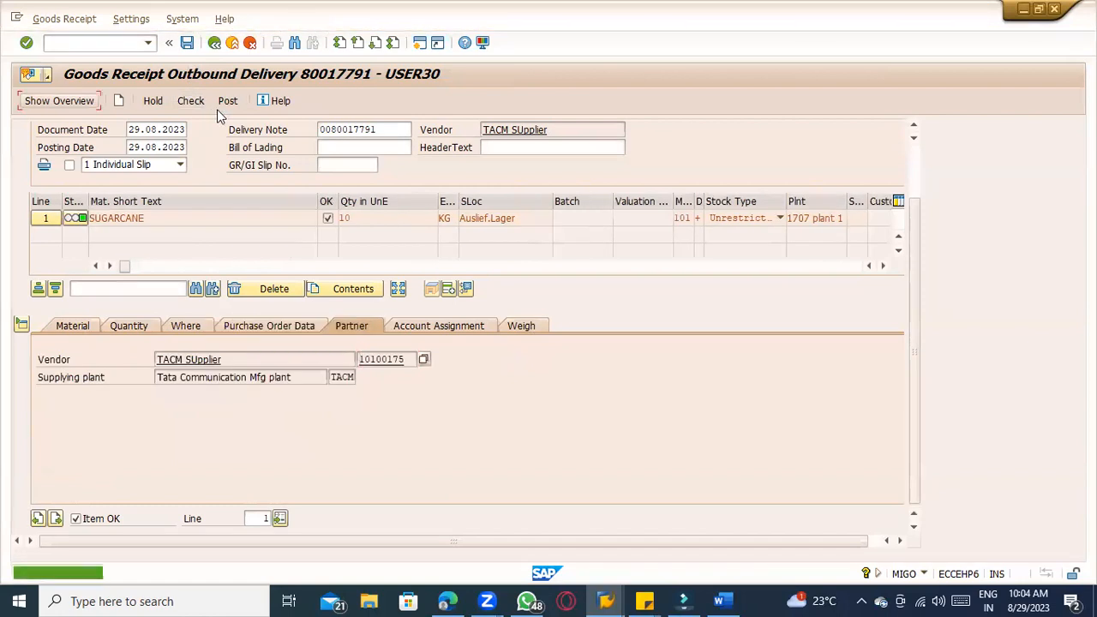
click(227, 101)
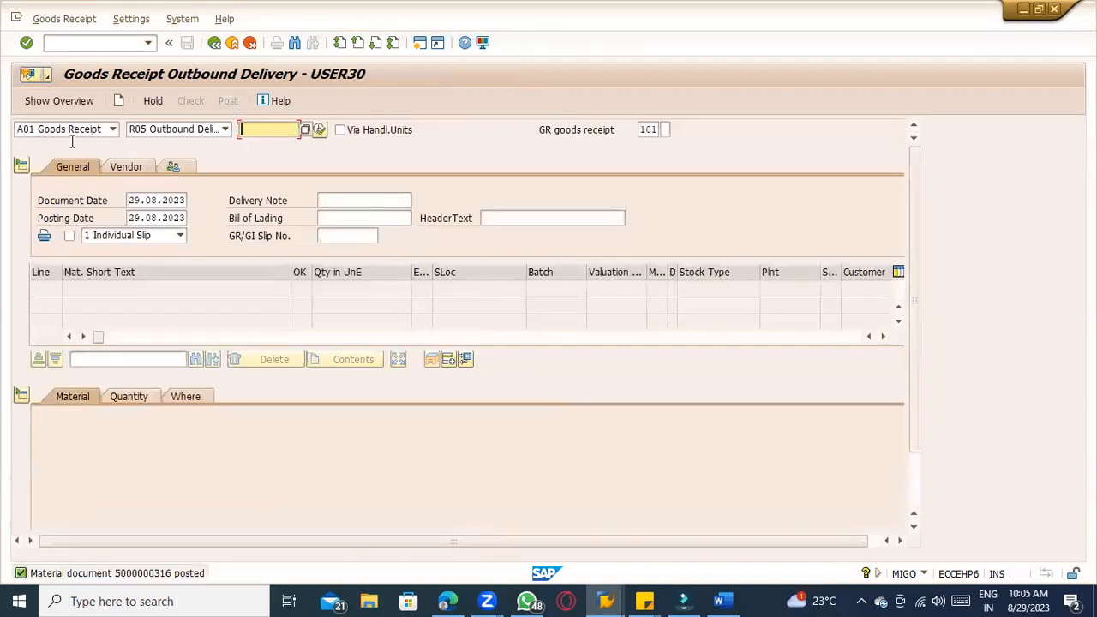
click(75, 129)
click(75, 182)
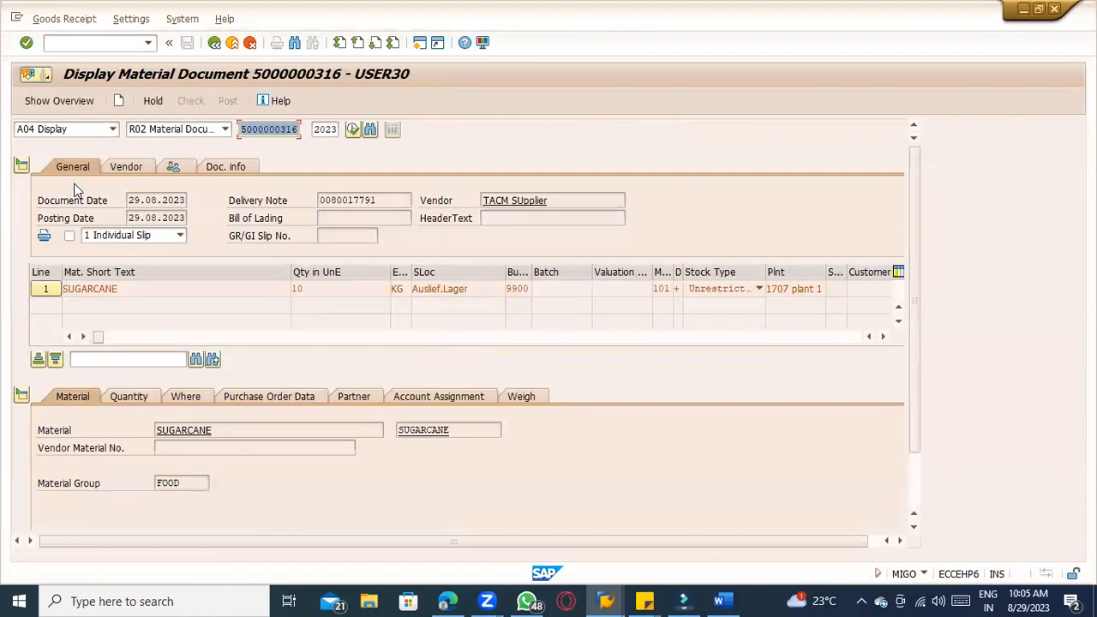
- Review the material, quantity and receiving plant details of the SUGARCANE item in the material document
click(181, 396)
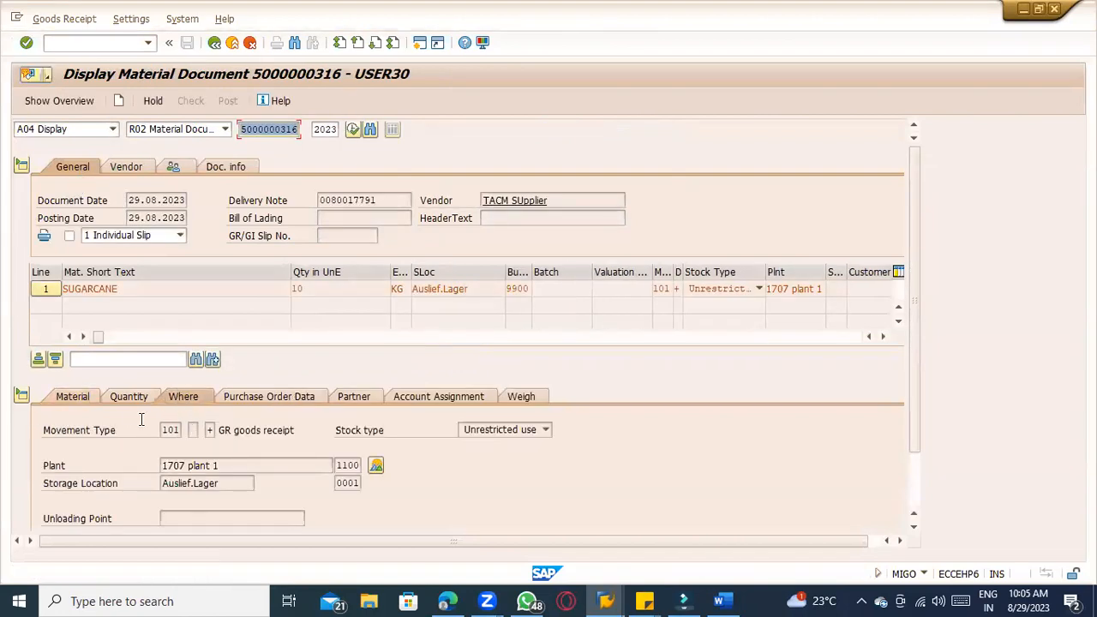
click(74, 398)
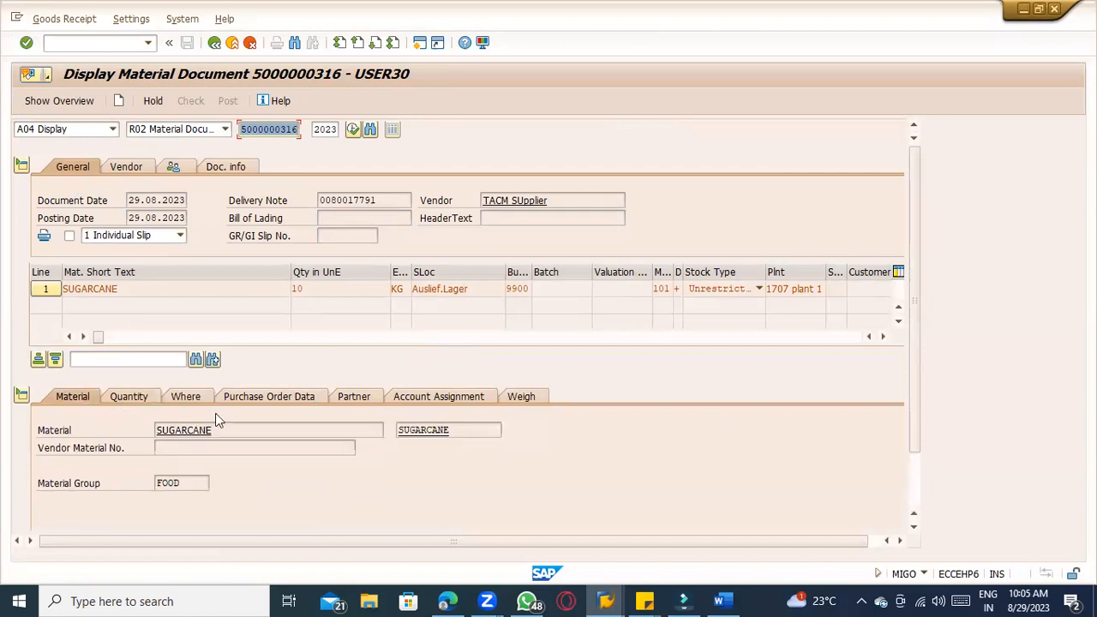
click(130, 398)
click(193, 392)
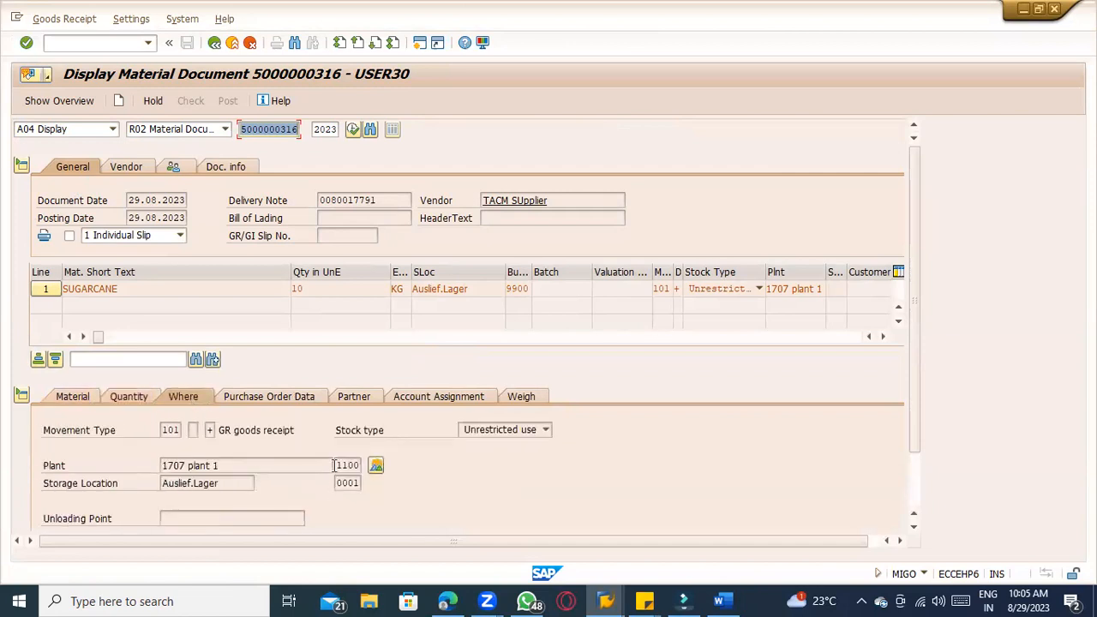
click(74, 396)
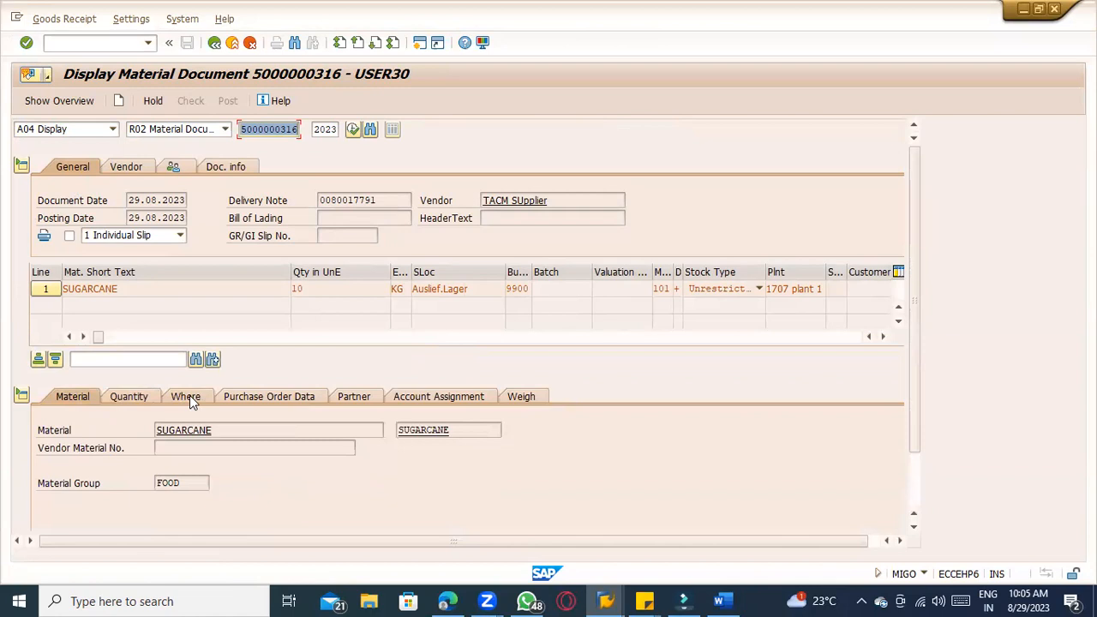
click(190, 395)
- Check the SUGARCANE stock overview for plant 1100 and storage location 0001, and return to SAP Easy Access
click(377, 465)
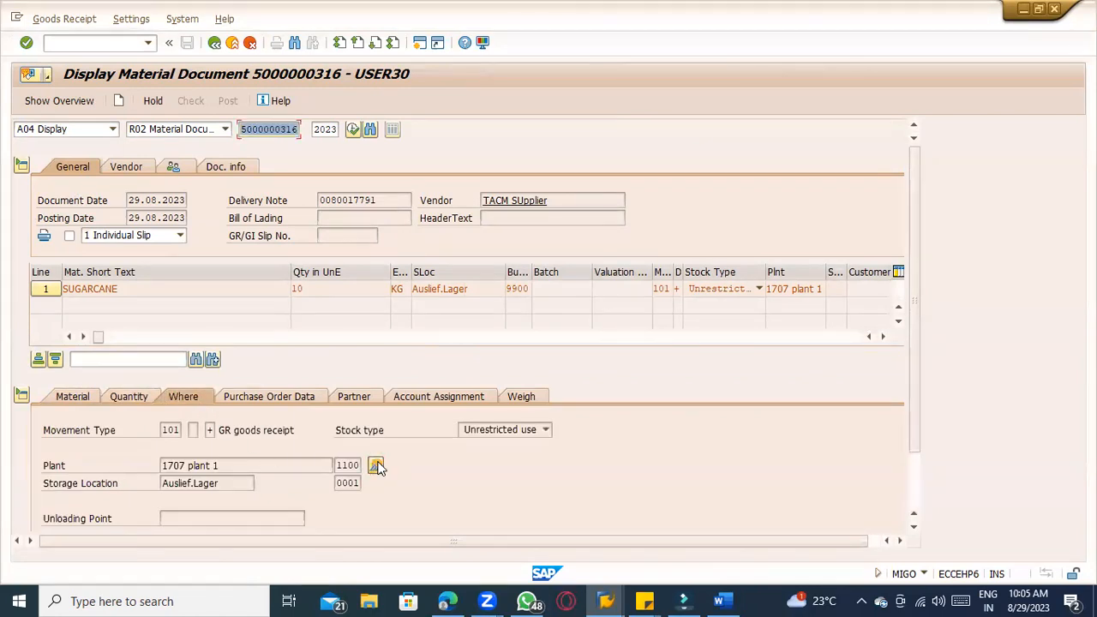
click(378, 466)
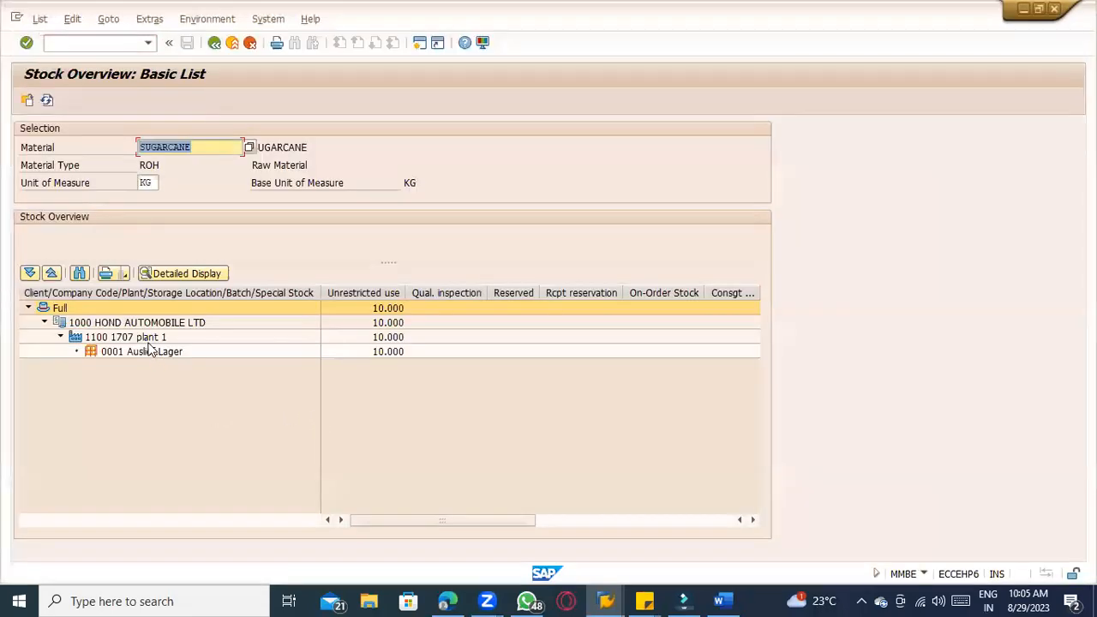
click(126, 338)
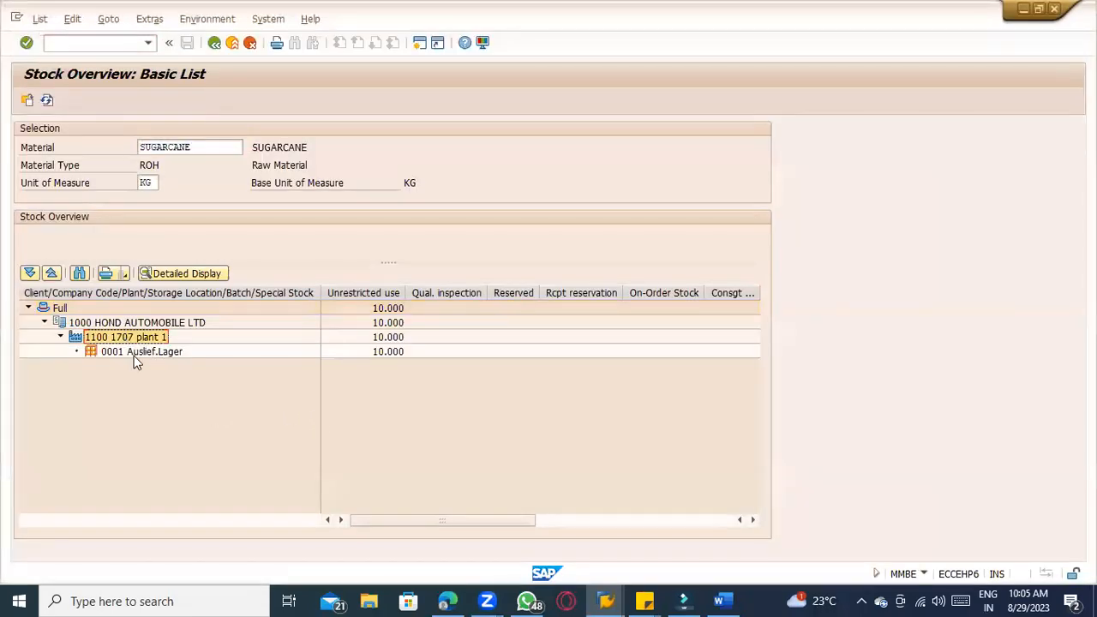
click(136, 353)
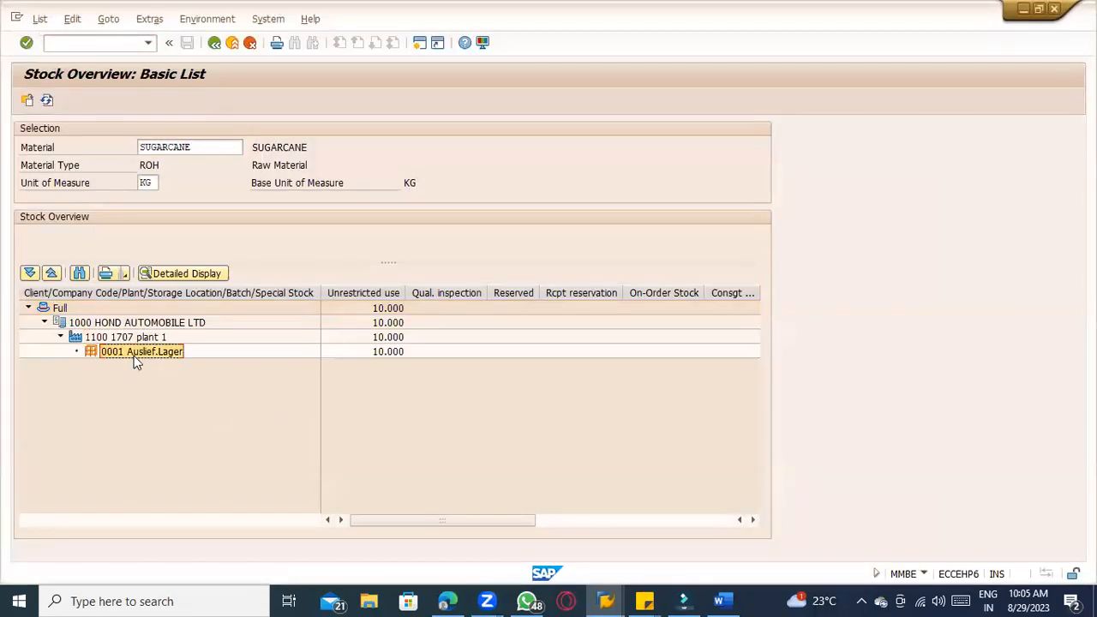
click(384, 352)
click(368, 337)
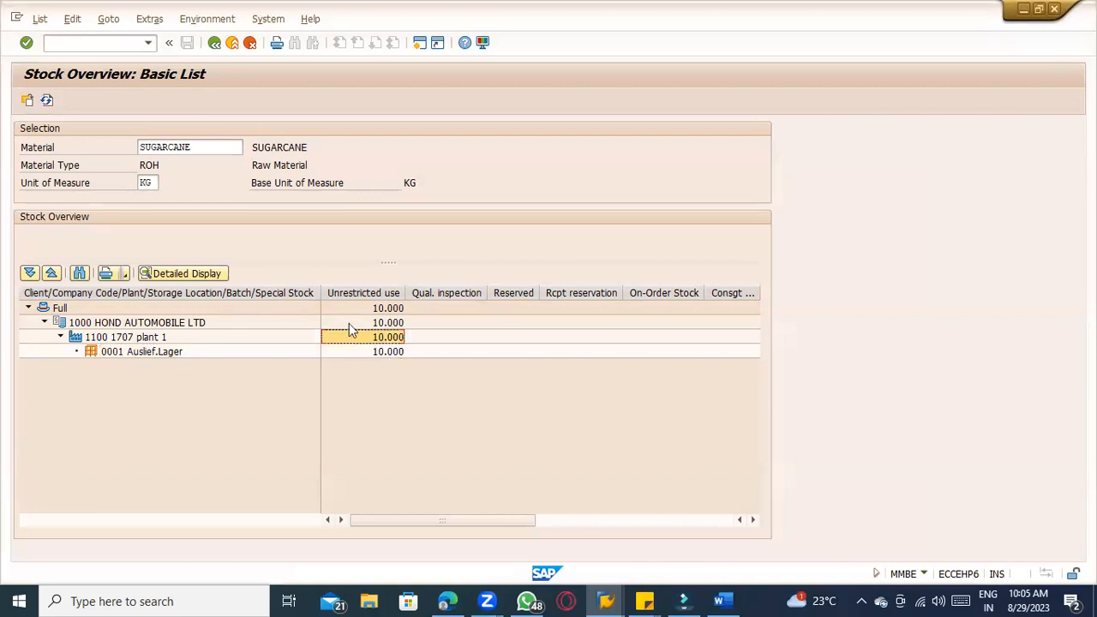
click(218, 152)
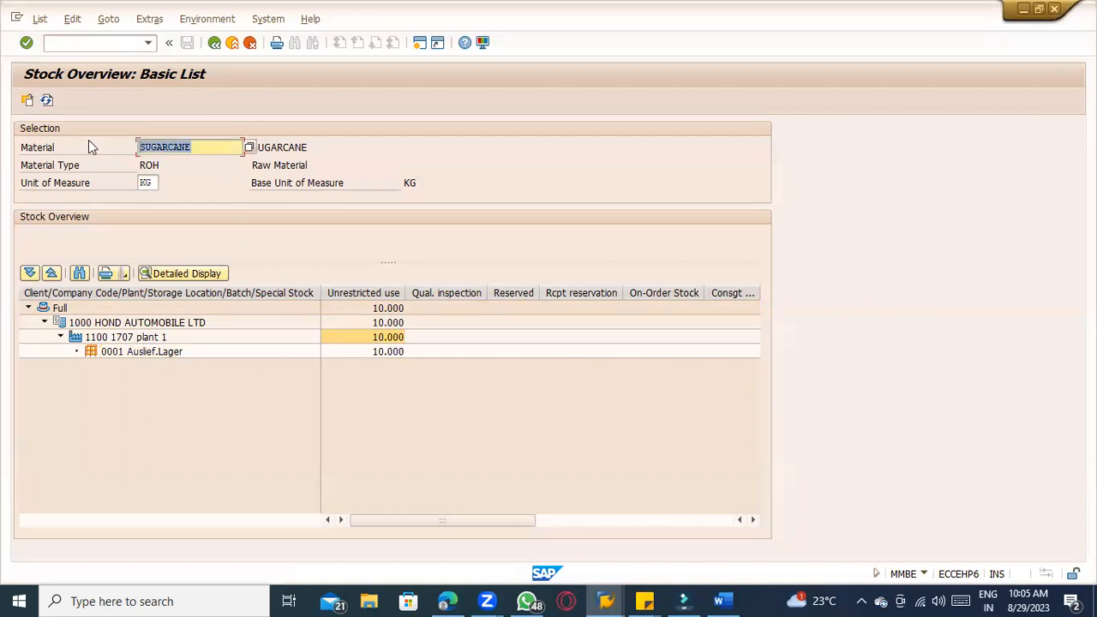
click(249, 43)
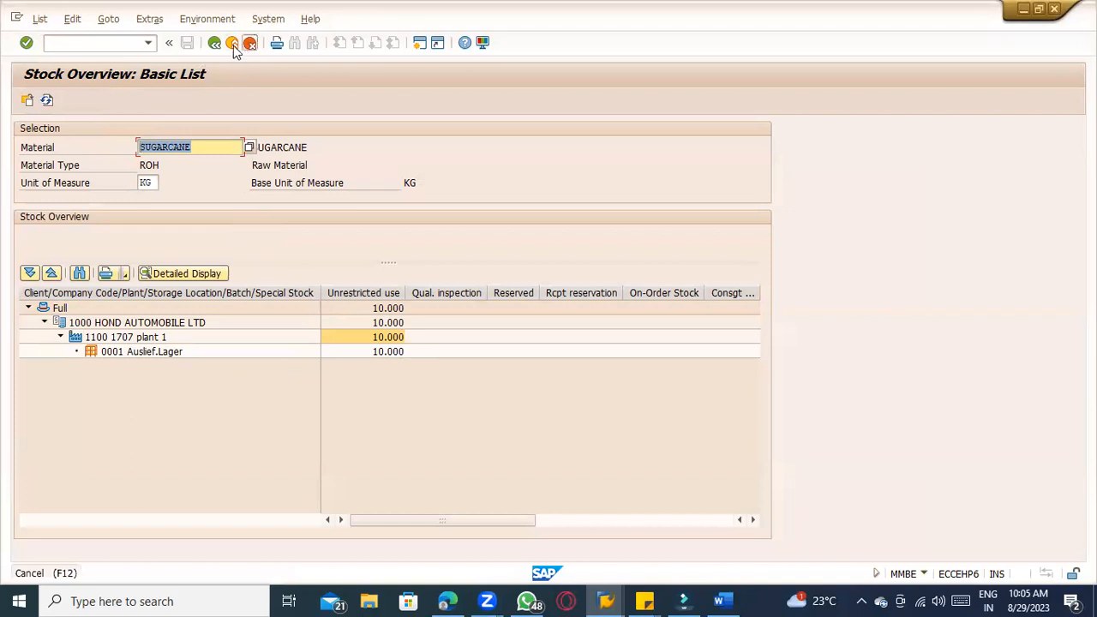
click(231, 43)
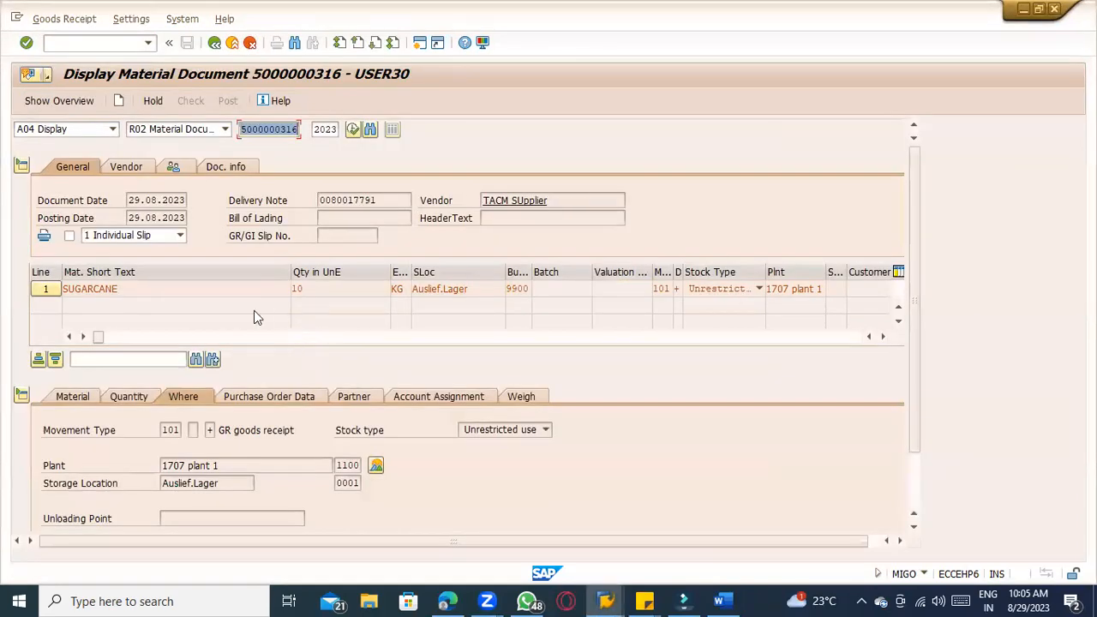
click(214, 42)
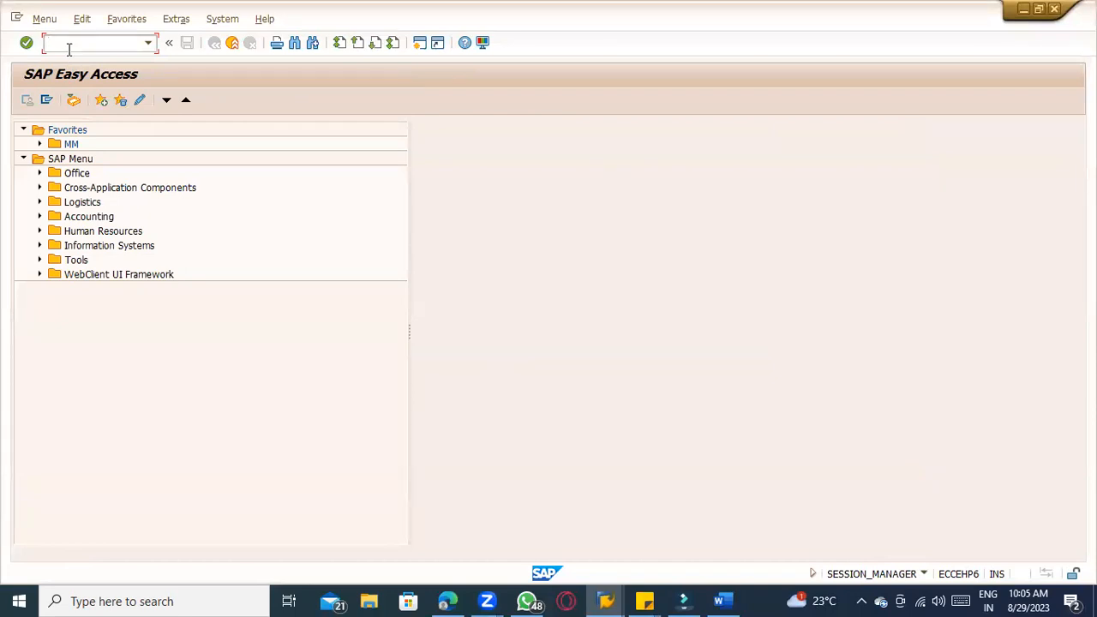
- View the incoming invoice entry screen of transaction MIRO and return to SAP Easy Access without entering an invoice
text(mor)
text(o)
key(Return)
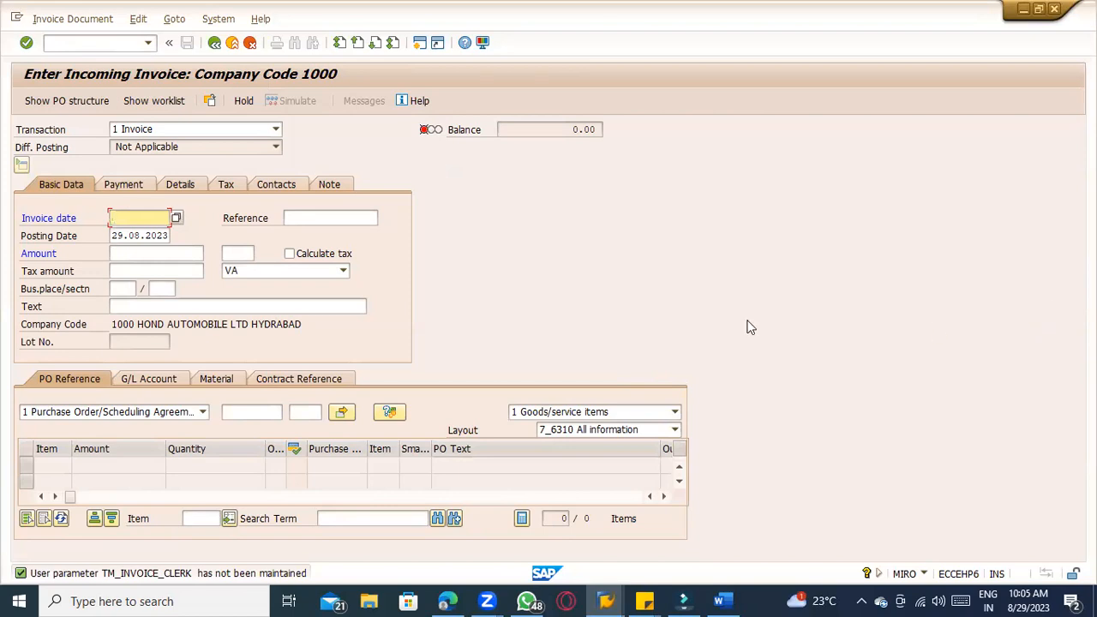
click(232, 42)
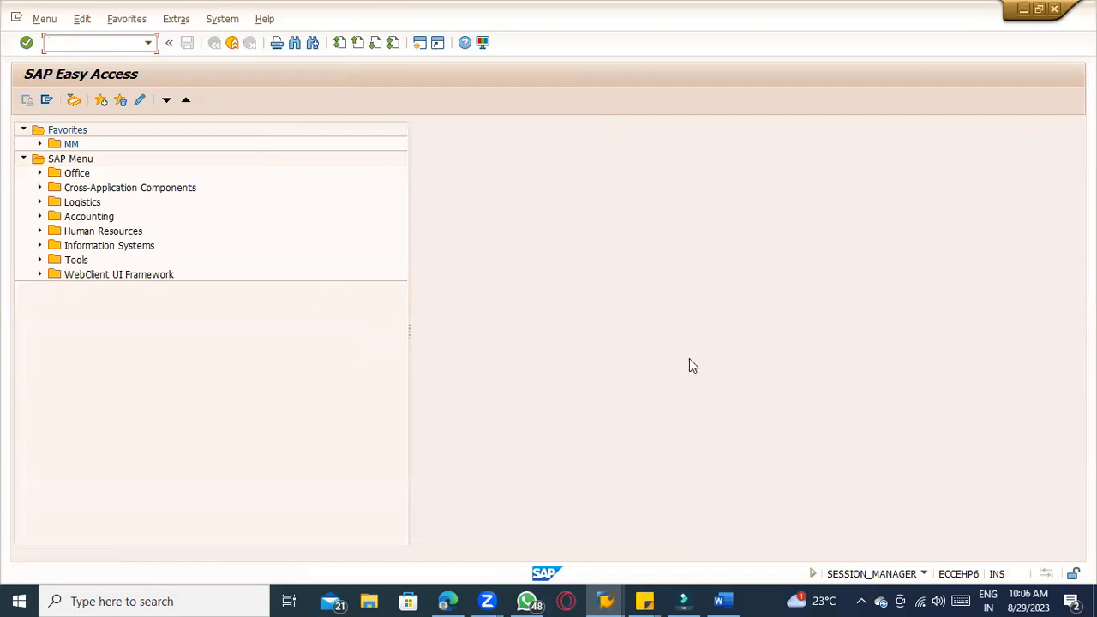
- Switch to the ERP_8.45 Word document, review the inter-company STO process steps and plant roles, and return to SAP
click(722, 600)
scroll(656, 482, up, 1)
scroll(653, 477, up, 12)
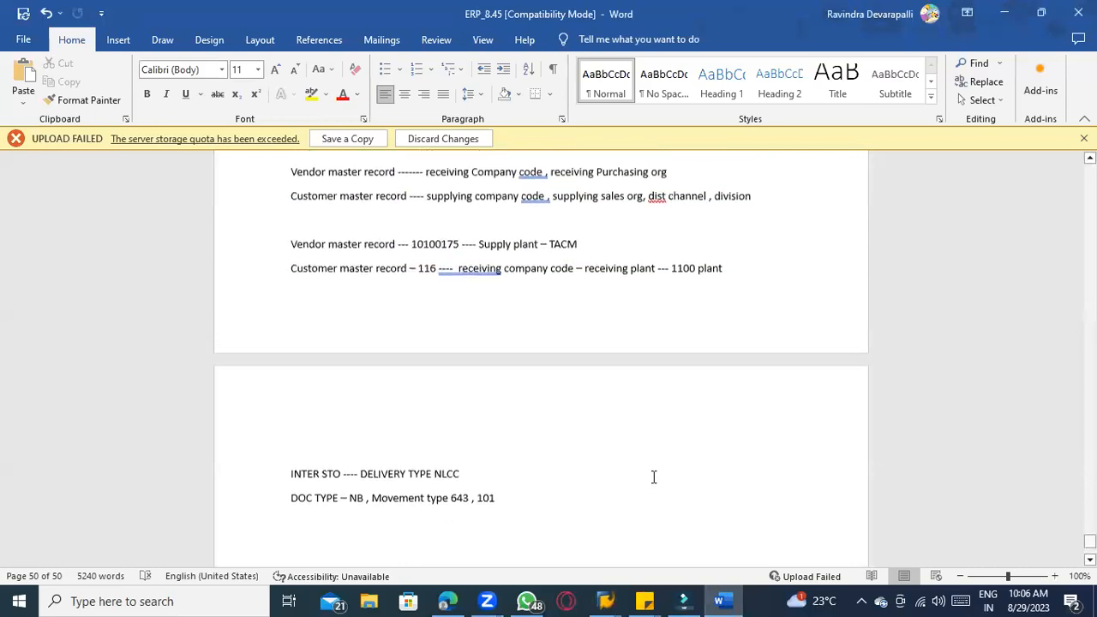
scroll(652, 476, up, 4)
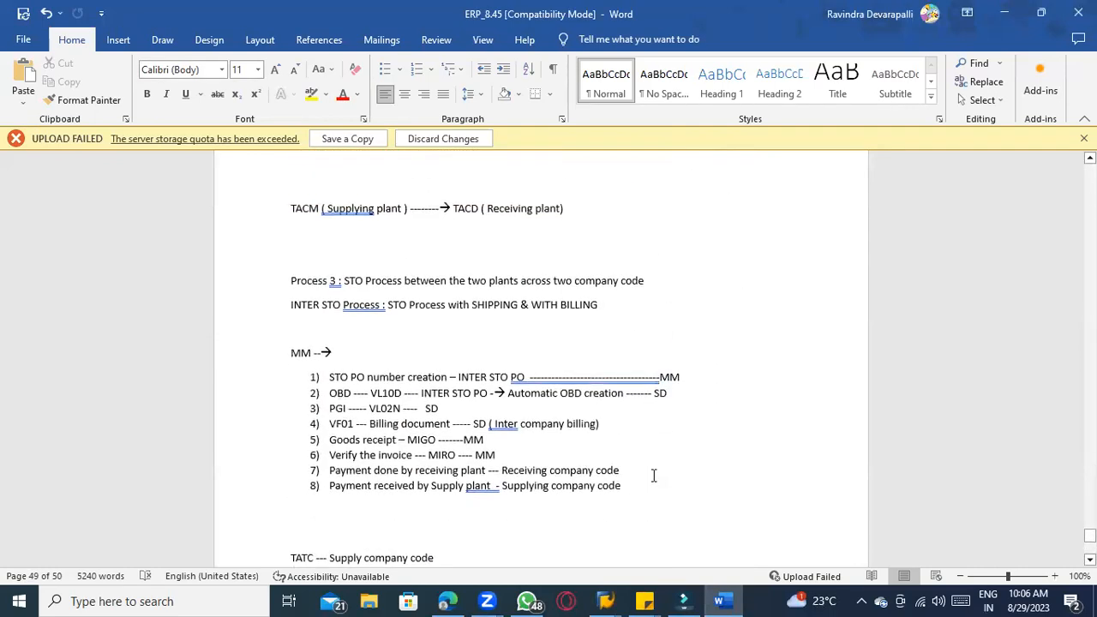
drag(329, 377, 615, 483)
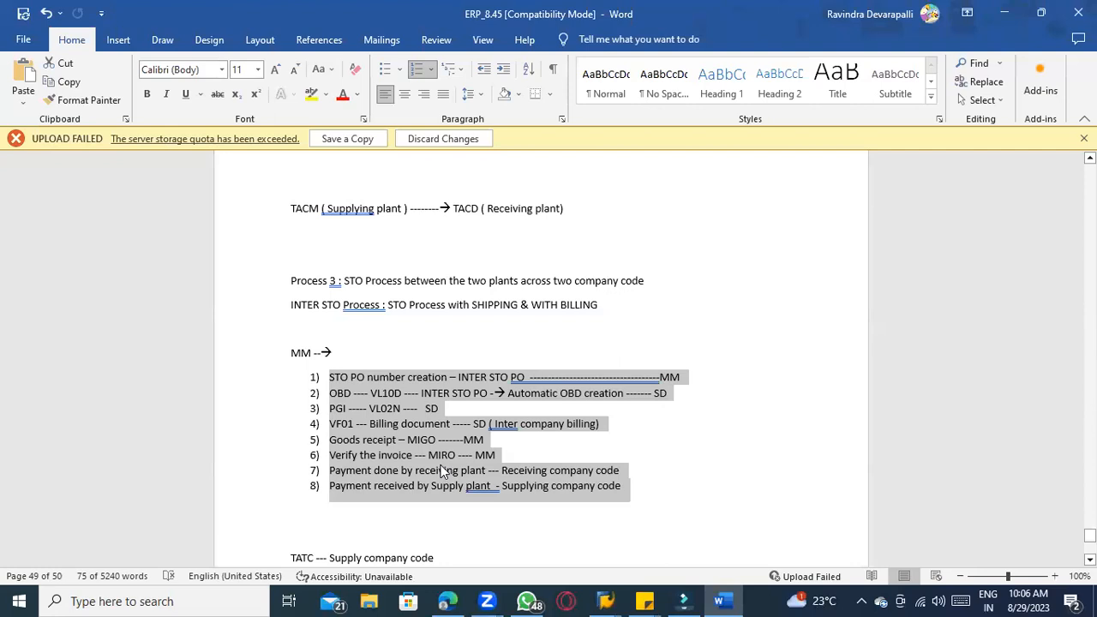
scroll(442, 470, up, 1)
click(490, 431)
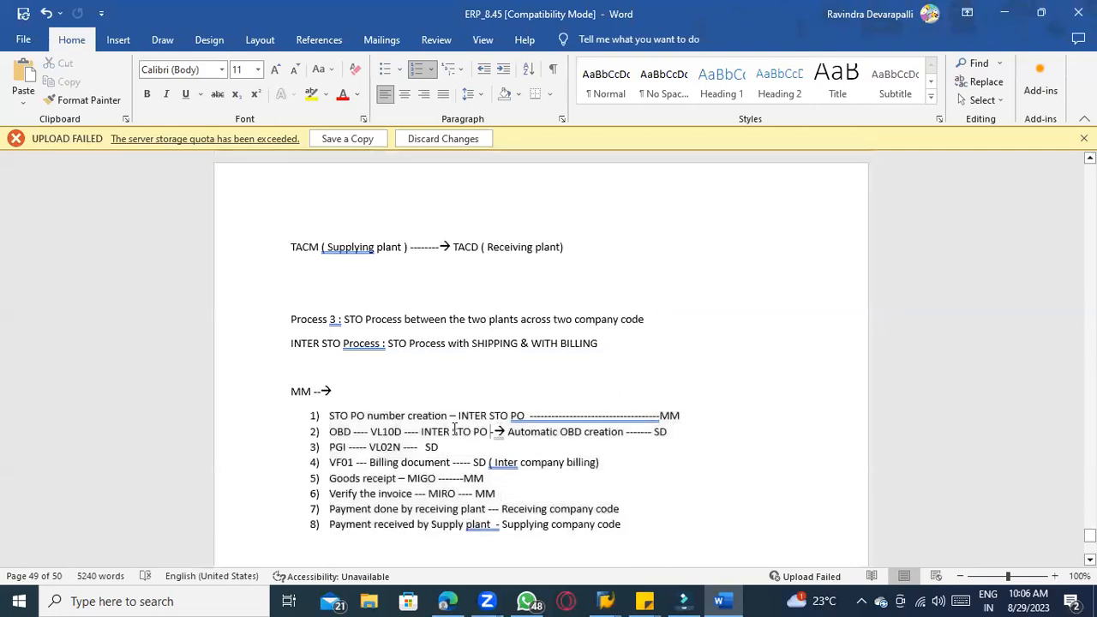
scroll(411, 394, up, 3)
click(305, 362)
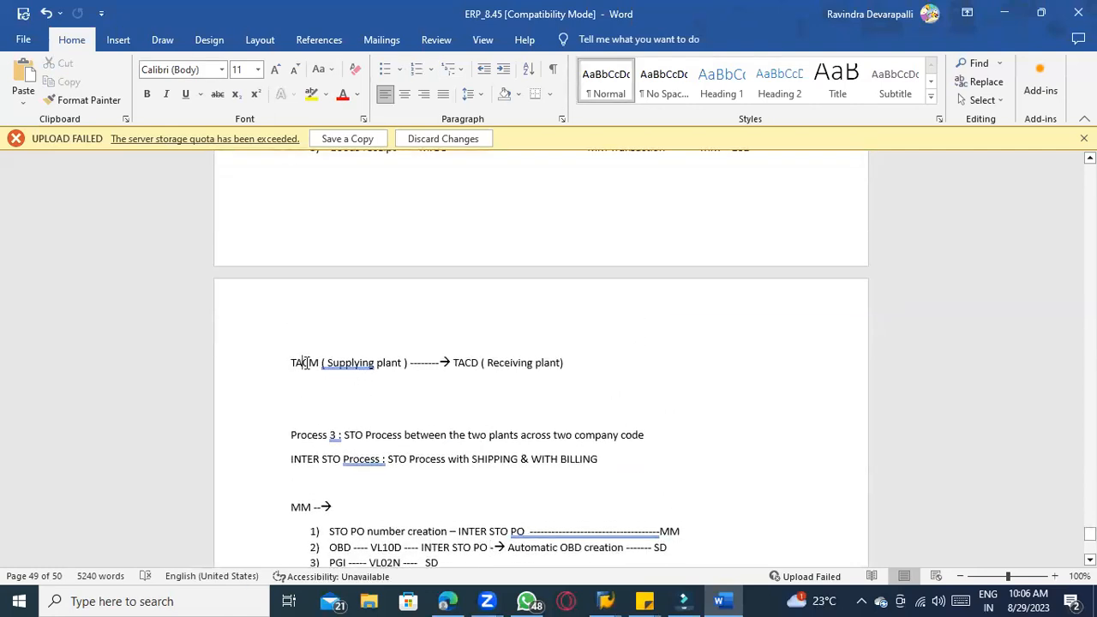
scroll(415, 470, down, 5)
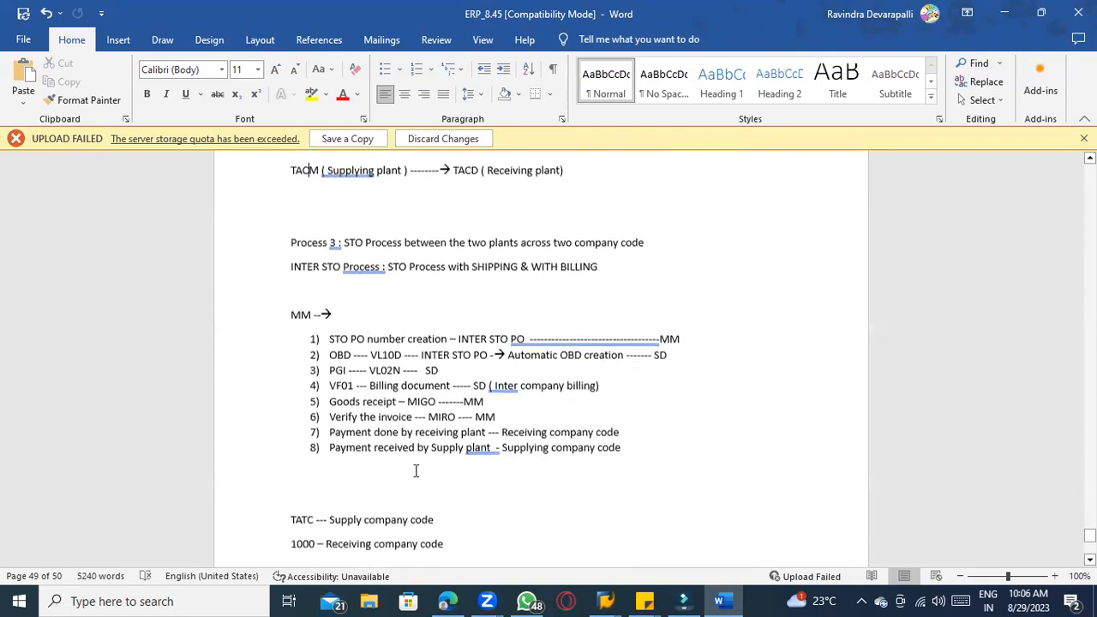
scroll(416, 470, down, 2)
key(alt+Tab)
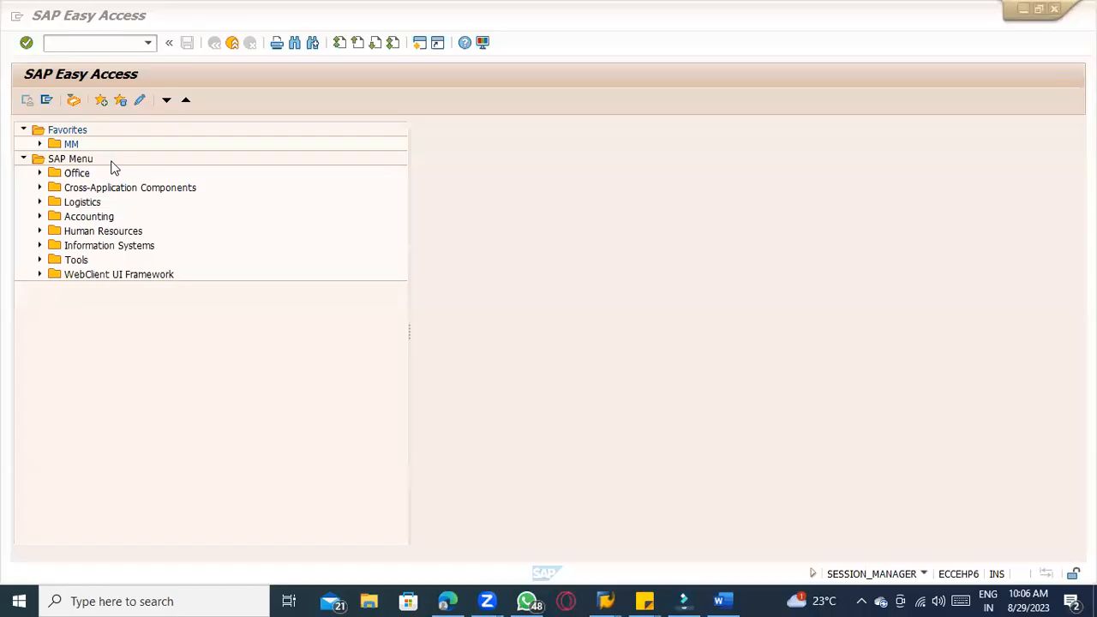
- Open the purchasing data of the TACM SUpplier vendor in transaction XK02 and display its additional plant assignment data
text(/nxk0)
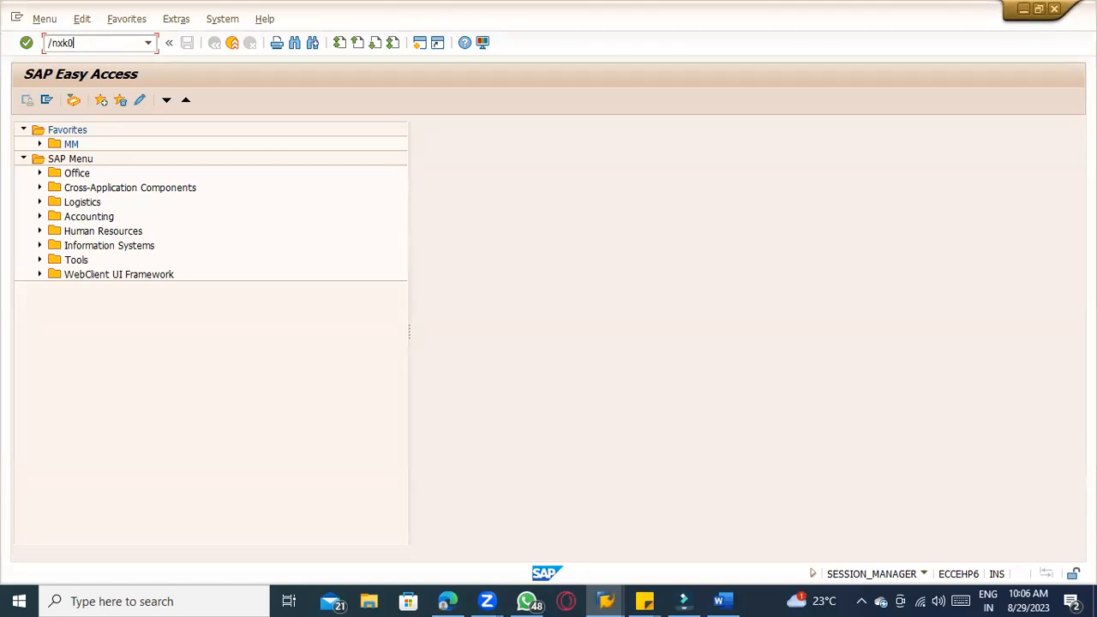
text(2)
key(Return)
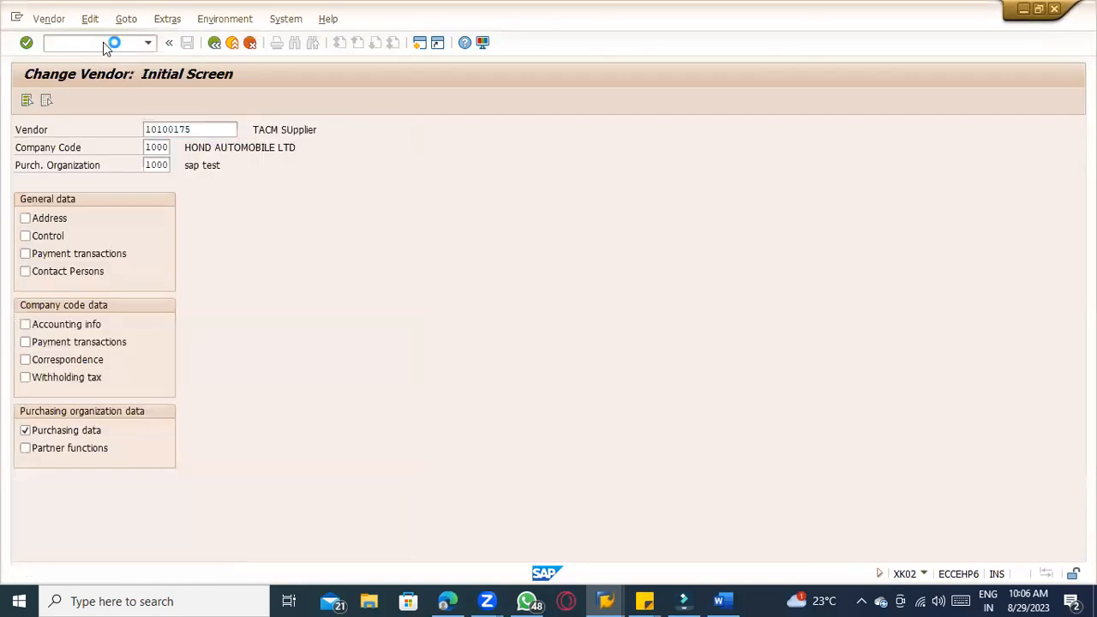
key(Return)
click(126, 19)
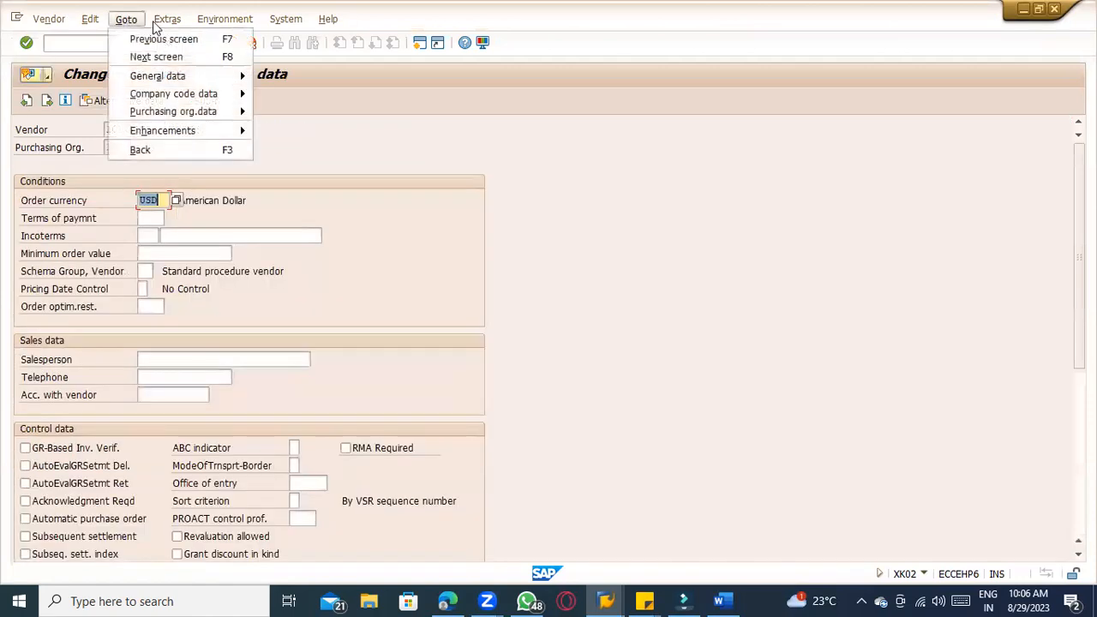
mouse_move(167, 19)
click(196, 130)
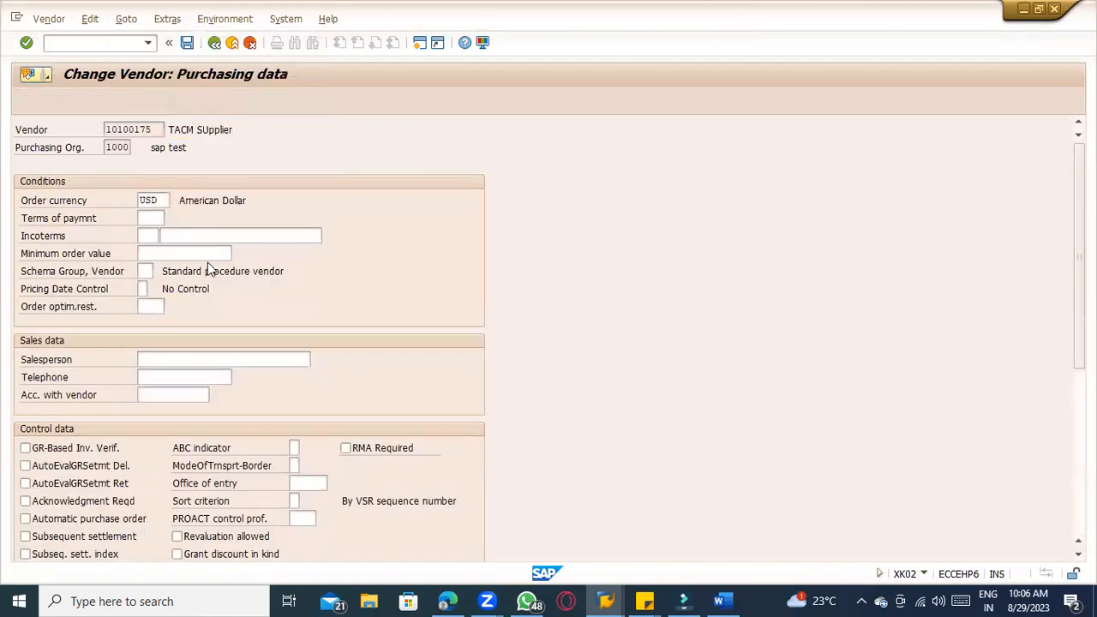
- Review the vendor and its assigned plant in the plant relevance dialog, close it and return to SAP Easy Access without saving
drag(204, 226, 241, 217)
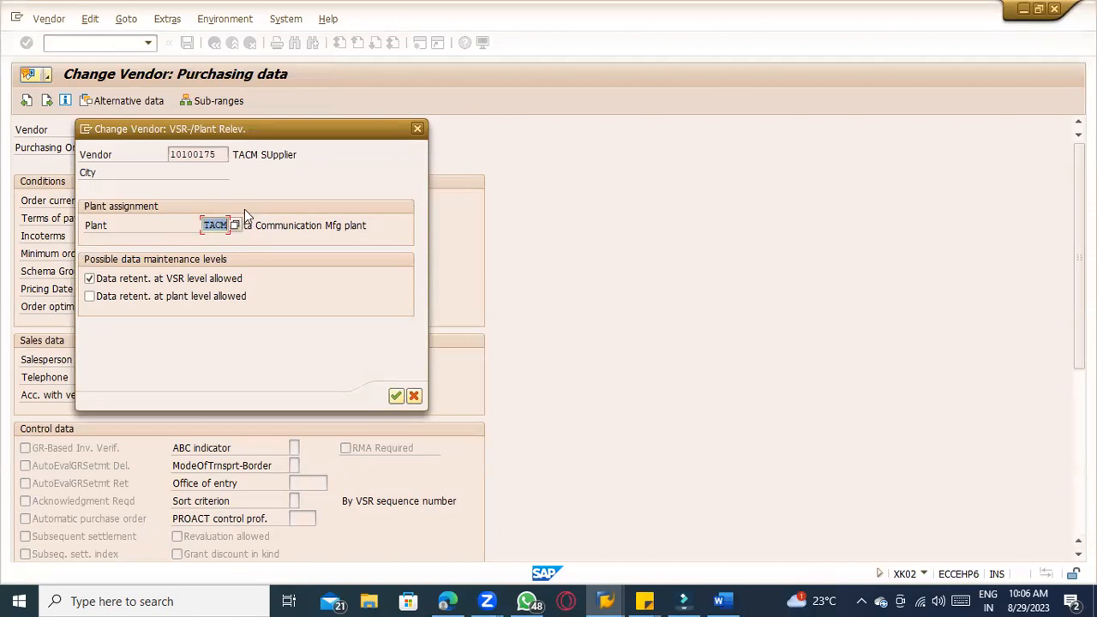
click(214, 226)
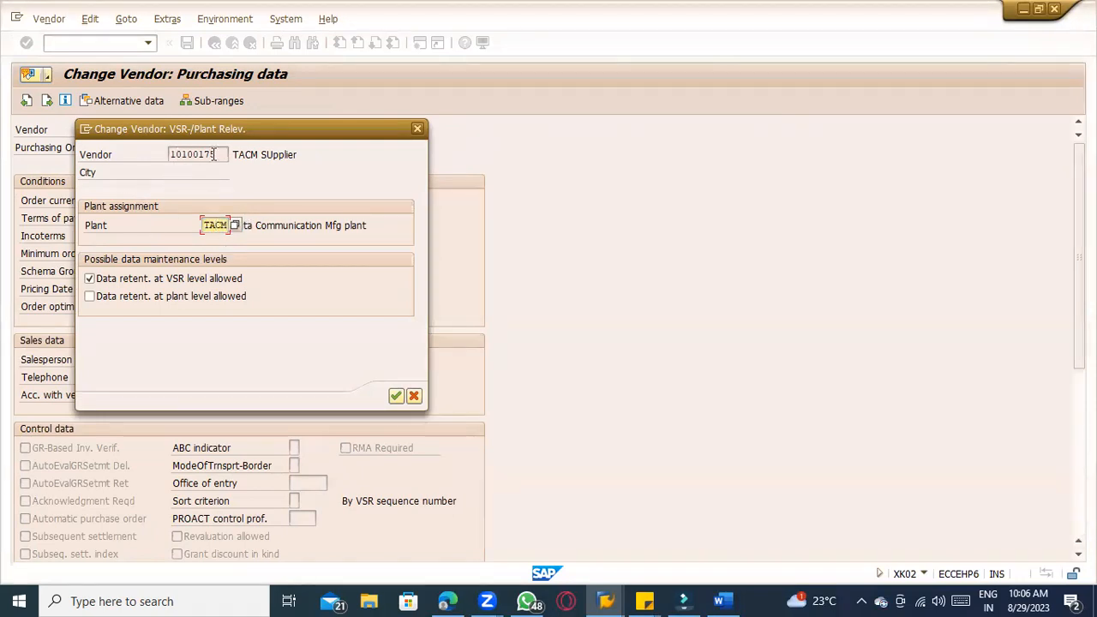
drag(216, 154, 136, 150)
click(184, 154)
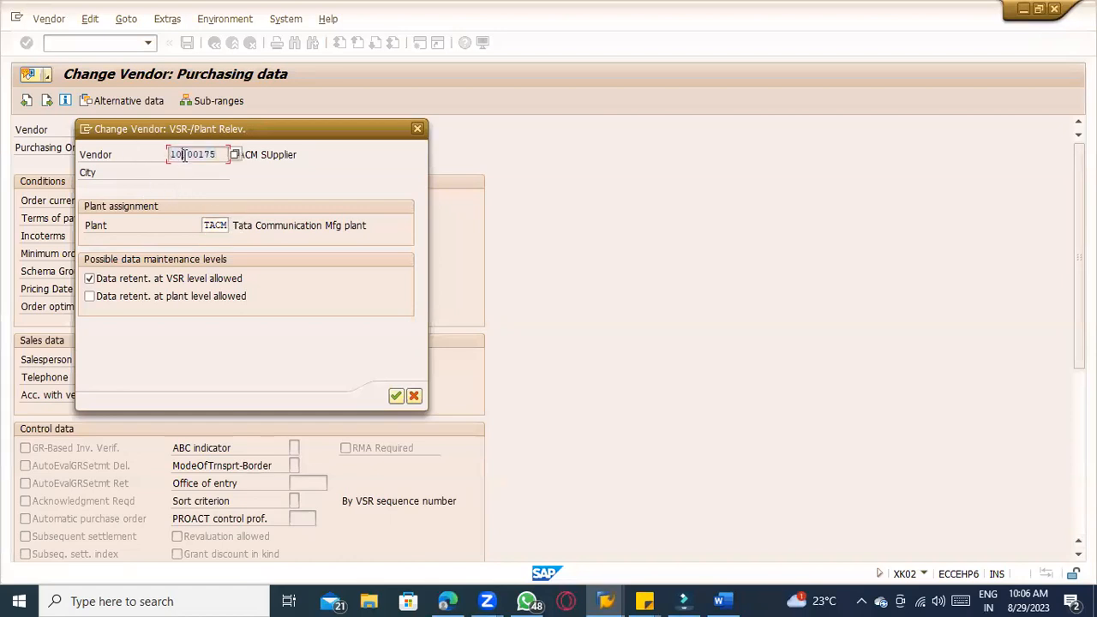
click(210, 226)
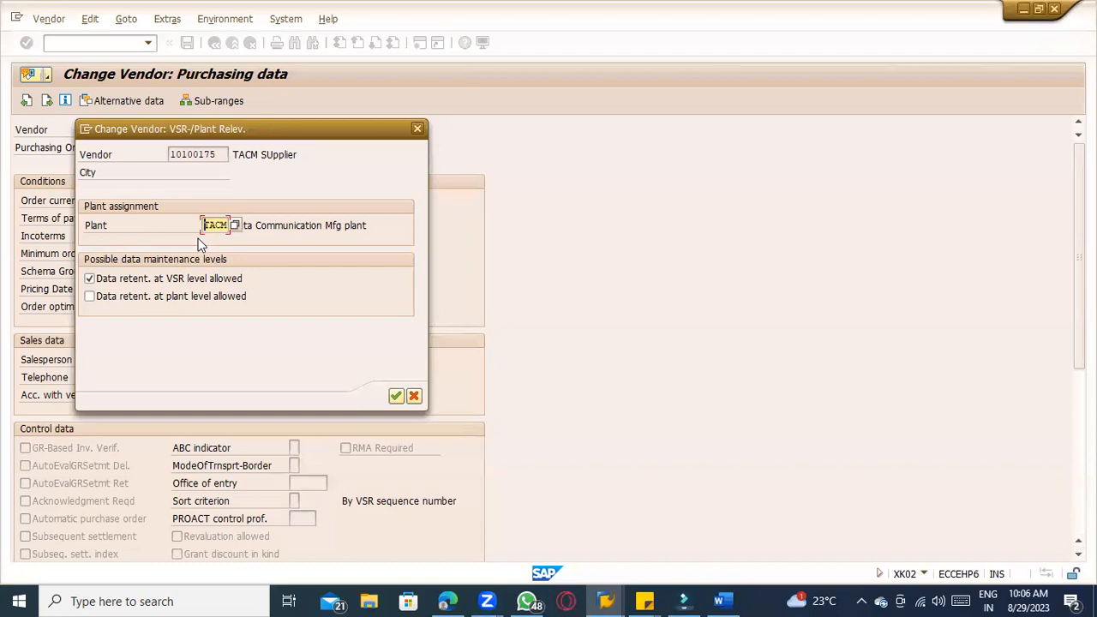
key(Return)
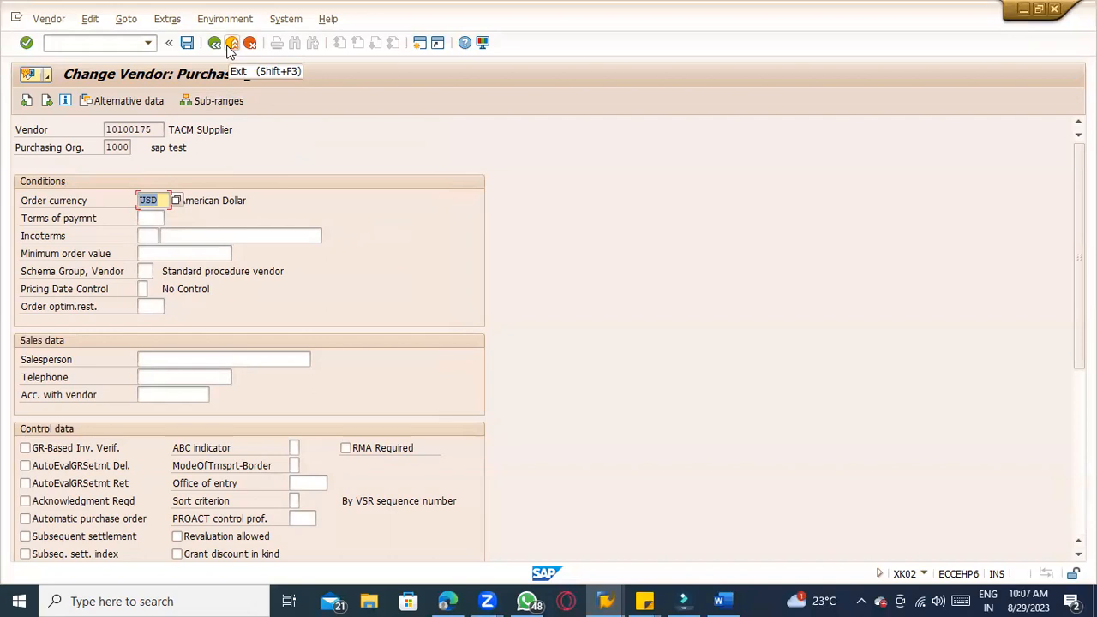
click(231, 43)
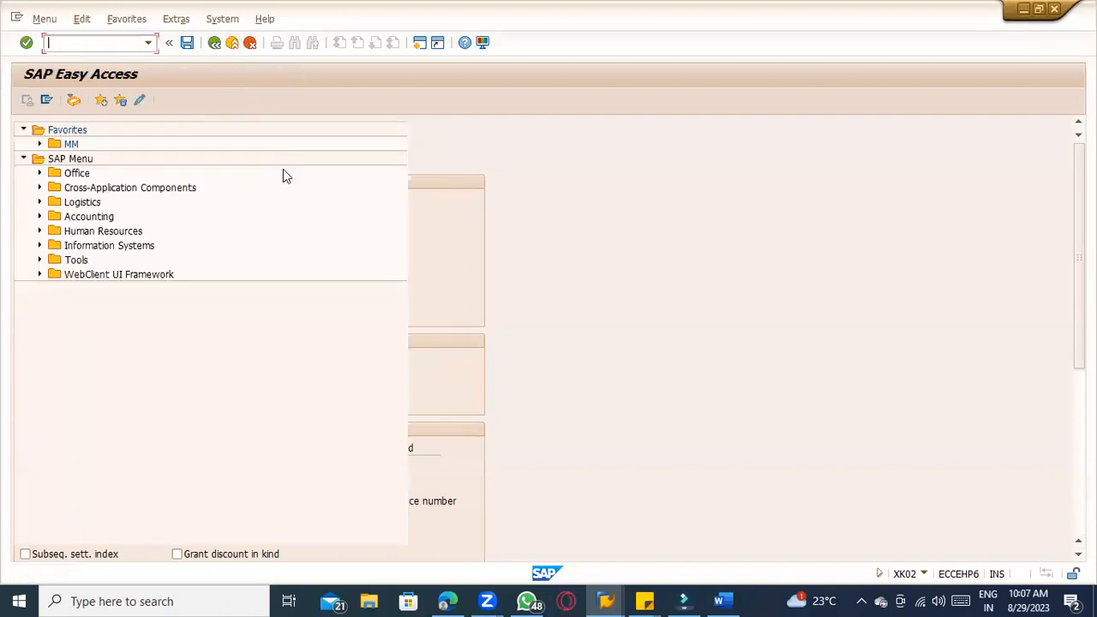
- Switch to the ERP_8.45 Word document and review the supplying and receiving company code notes below the process steps
key(alt+Tab)
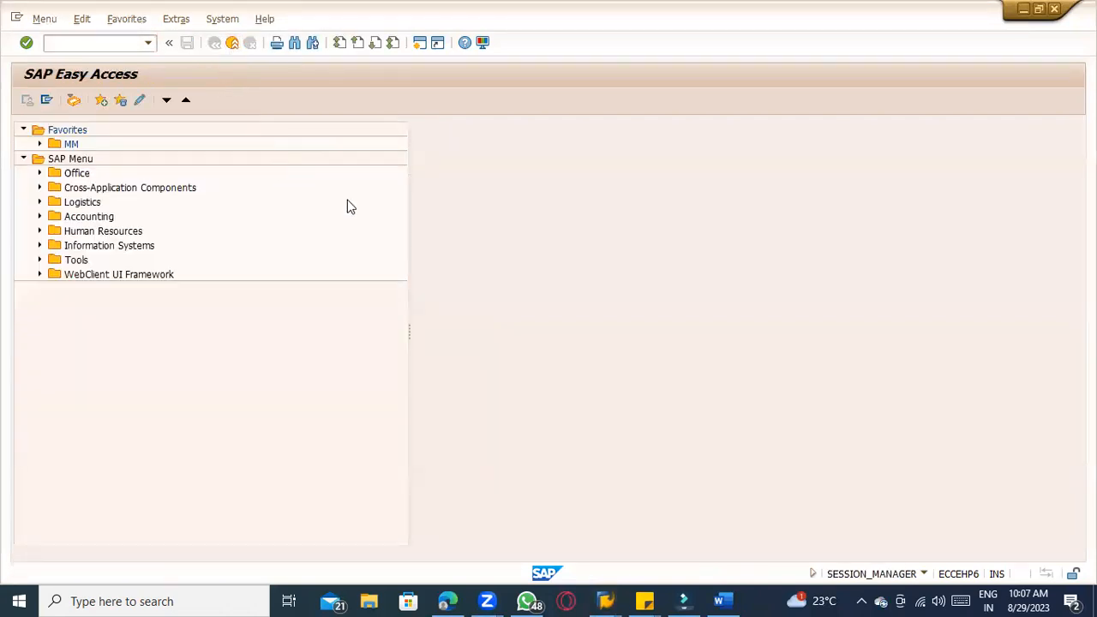
scroll(621, 408, down, 2)
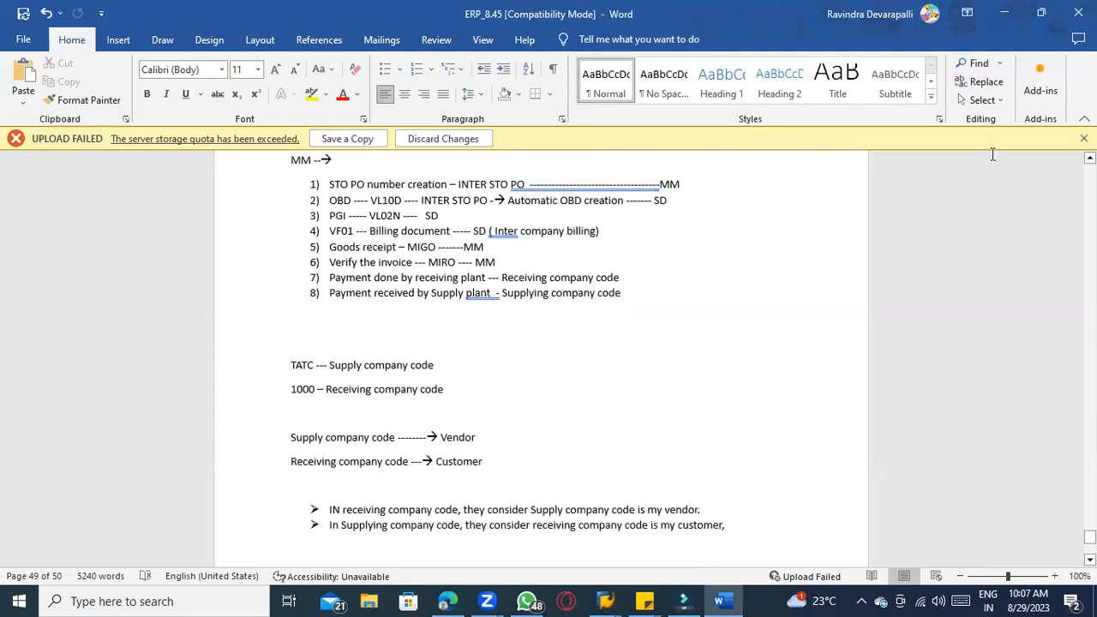